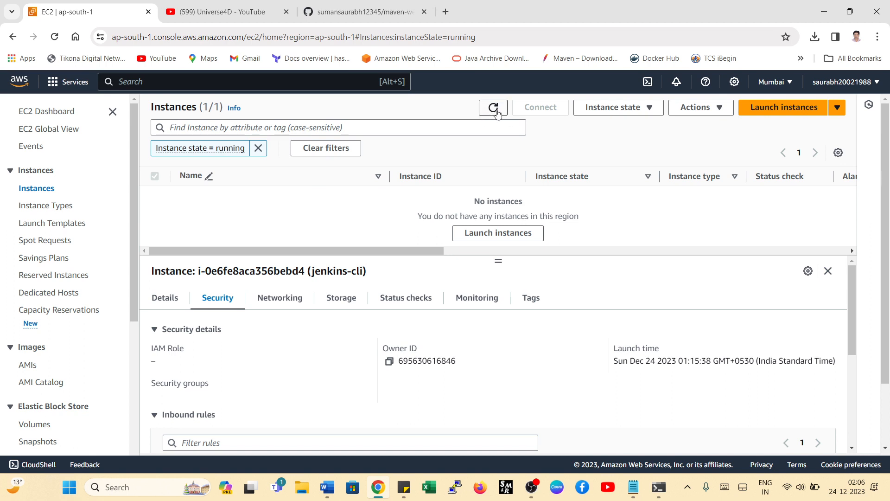
# - Refresh the list of running EC2 instances and close the EC2 console's browser tab
pyautogui.click(494, 109)
pyautogui.doubleClick(495, 109)
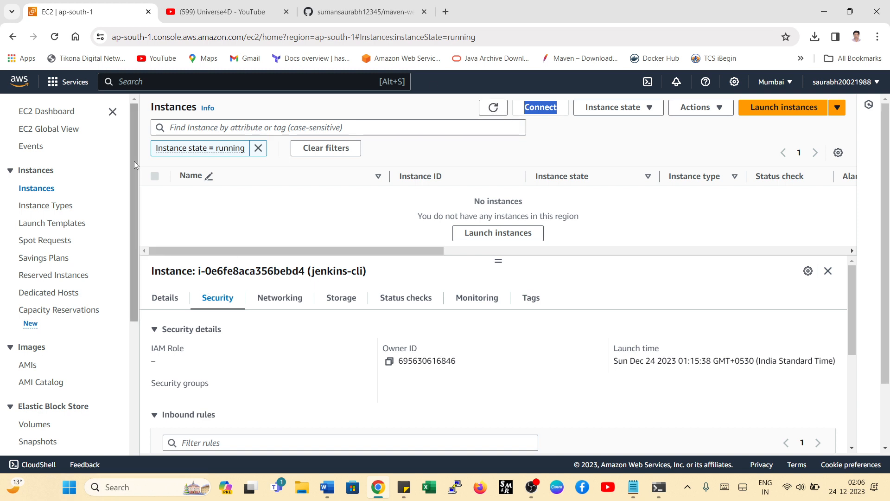
pyautogui.click(152, 88)
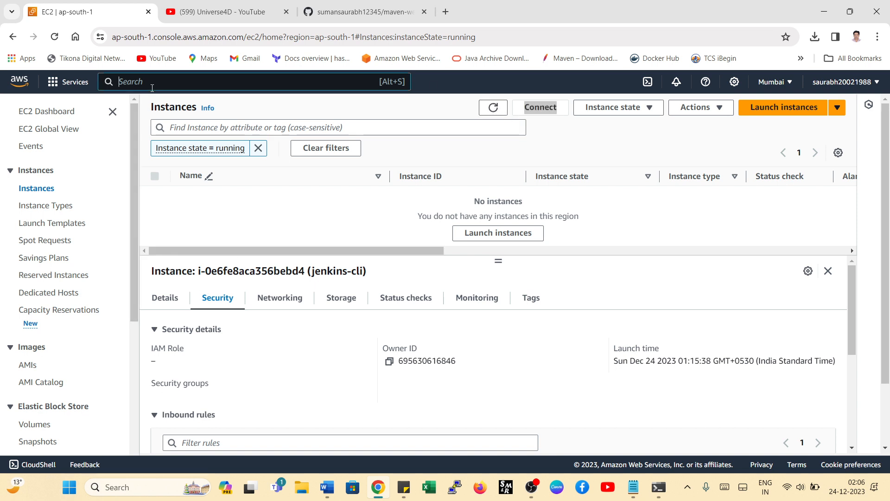
pyautogui.click(148, 12)
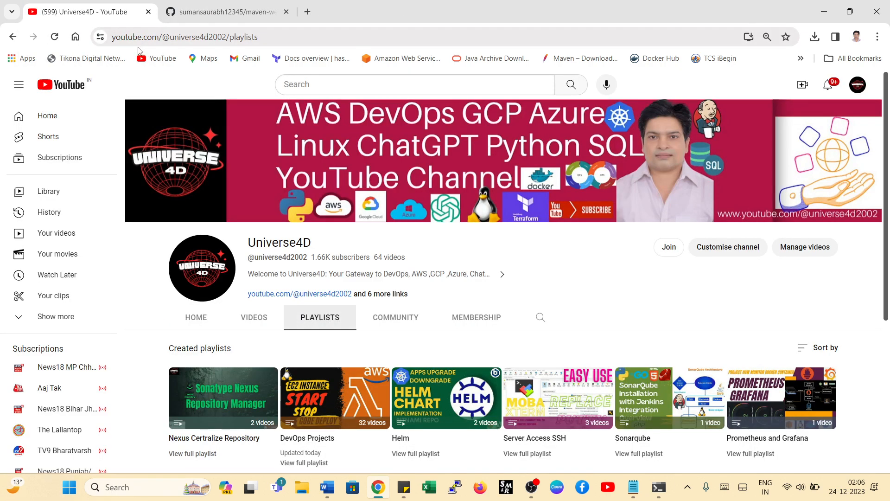
# - Open the AWS sign-in page in a new browser tab and clear the prefilled root user email address
pyautogui.click(307, 12)
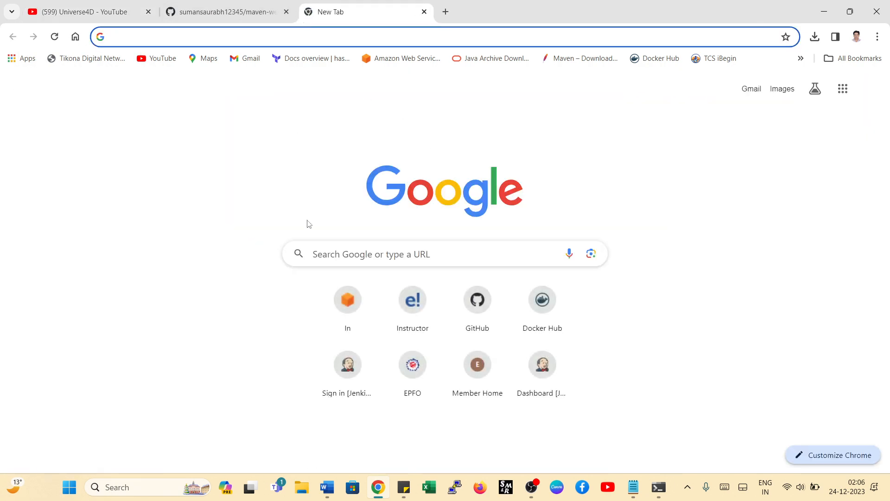
pyautogui.click(347, 319)
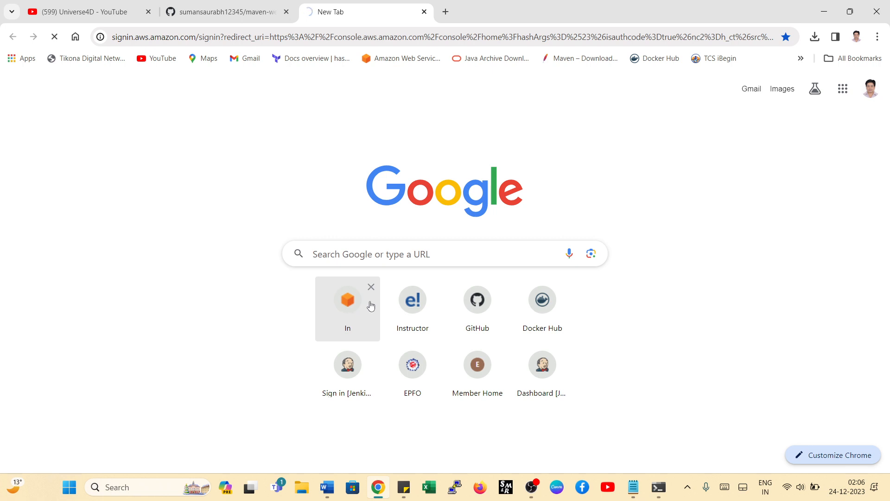
pyautogui.click(286, 301)
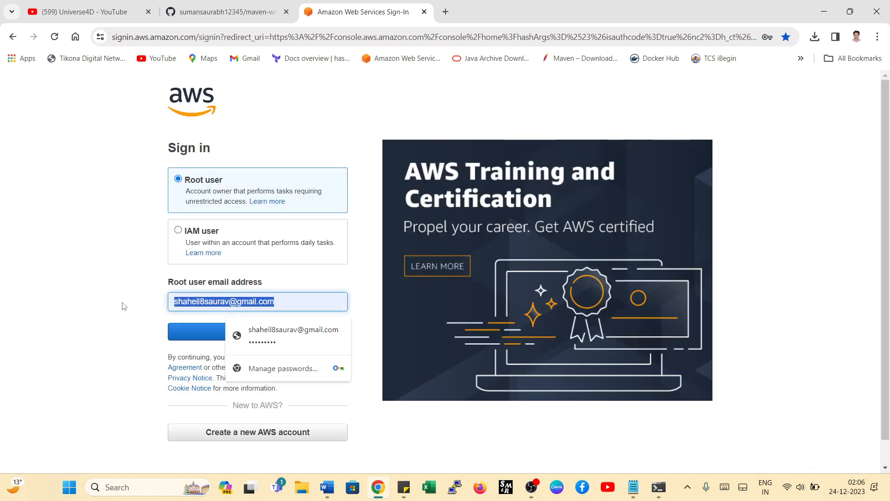
pyautogui.press('BackSpace')
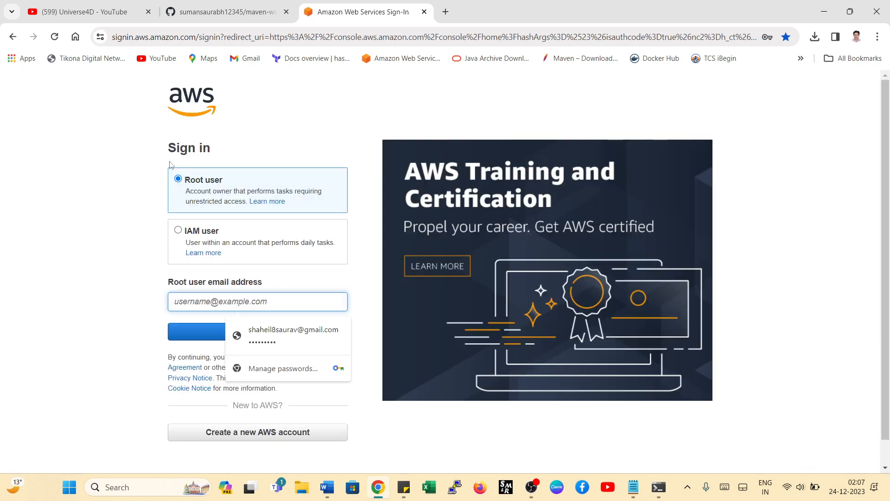
pyautogui.click(202, 41)
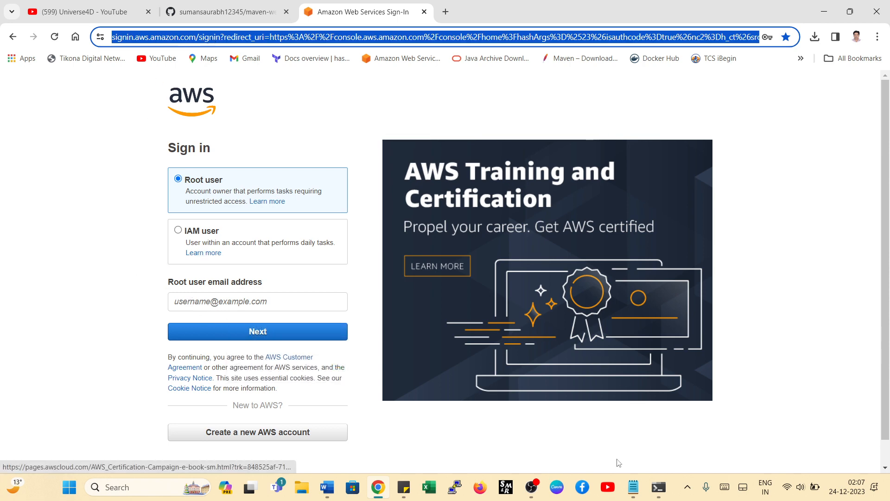
# - Copy the account's email address from the sticky note into the root user email field and continue to the password page
pyautogui.click(404, 487)
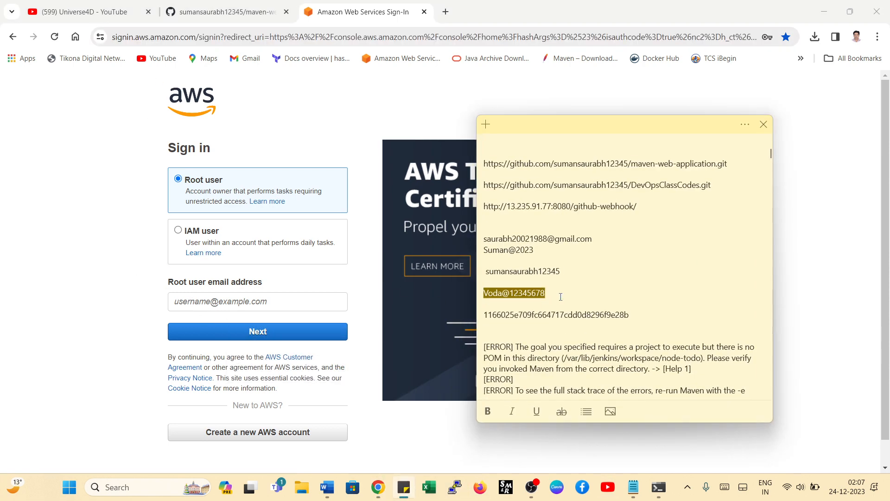
pyautogui.click(559, 271)
pyautogui.moveTo(593, 239); pyautogui.dragTo(483, 239)
pyautogui.rightClick(505, 238)
pyautogui.click(529, 251)
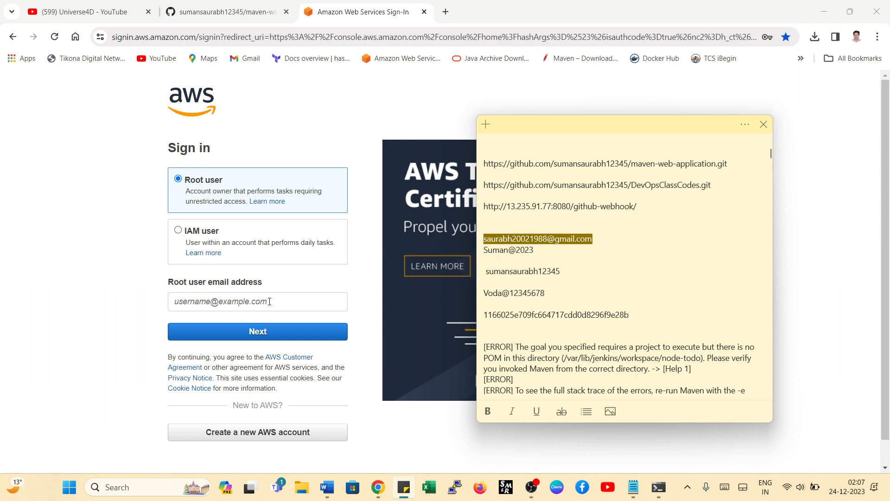
pyautogui.click(258, 300)
pyautogui.hotkey('ctrl', 'v')
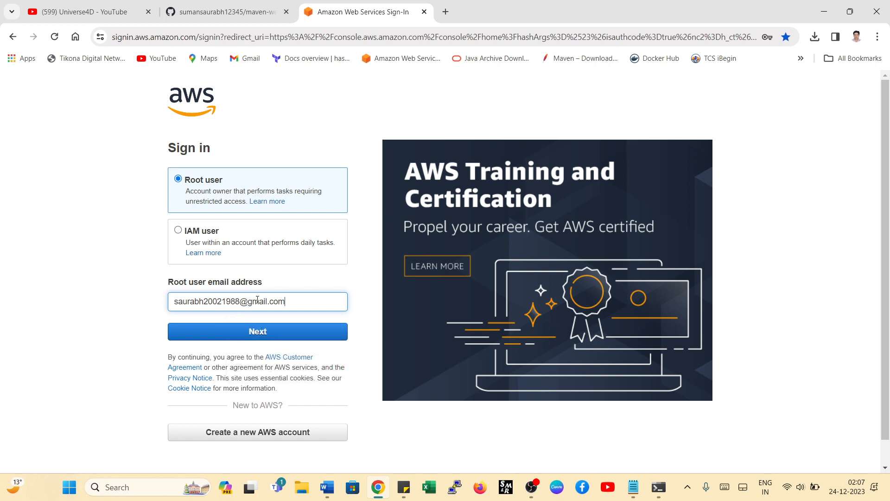
pyautogui.click(325, 330)
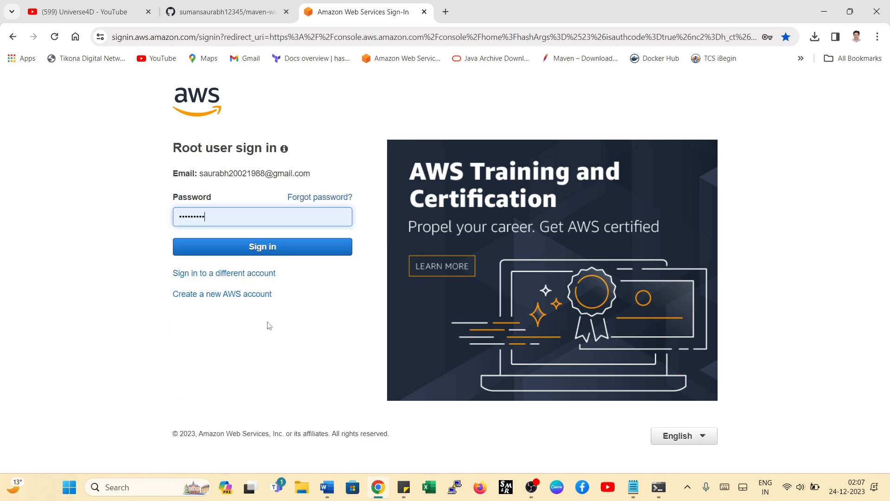
# - Replace the prefilled password with the account password copied from the sticky note and sign in to AWS
pyautogui.click(404, 487)
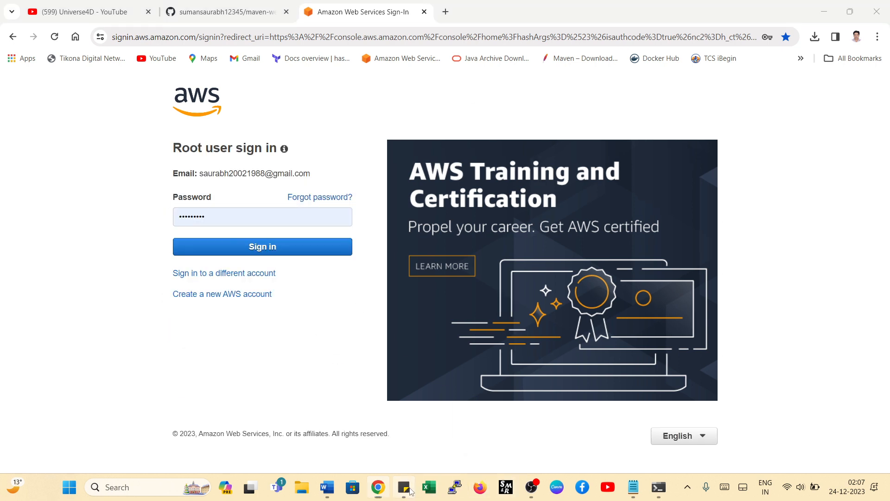
pyautogui.click(530, 251)
pyautogui.tripleClick(518, 251)
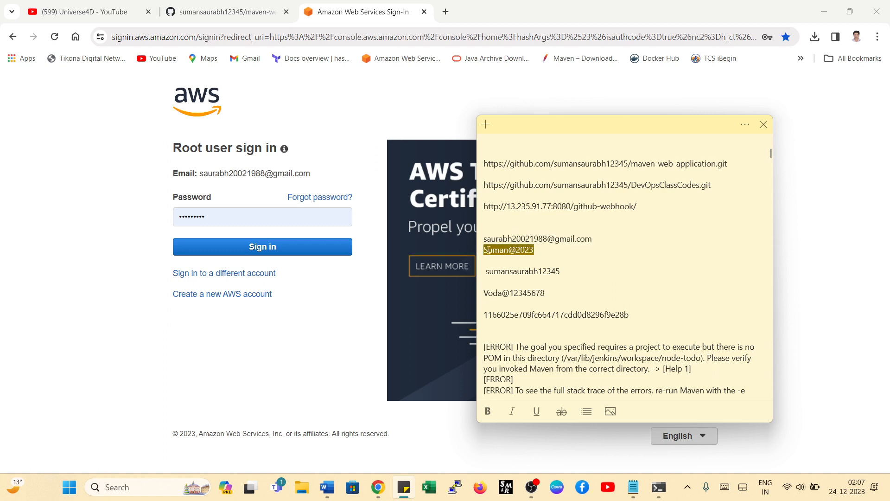
pyautogui.rightClick(533, 250)
pyautogui.click(570, 261)
pyautogui.doubleClick(186, 217)
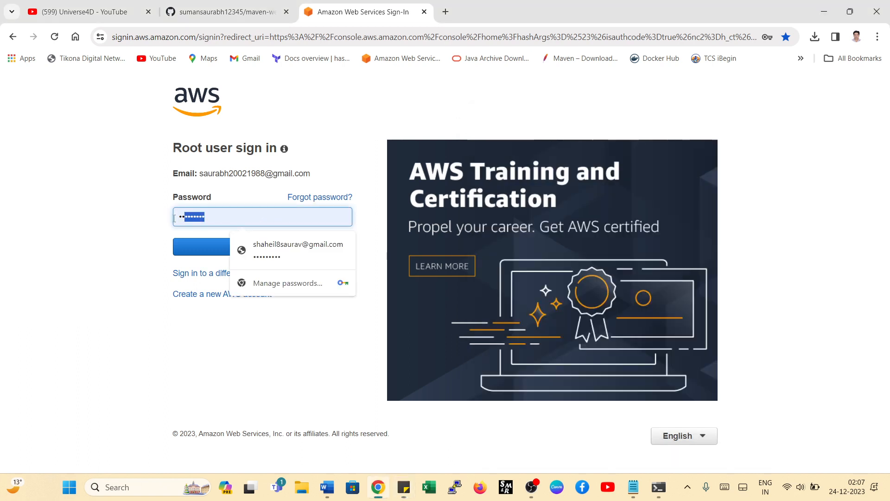
pyautogui.hotkey('ctrl', 'v')
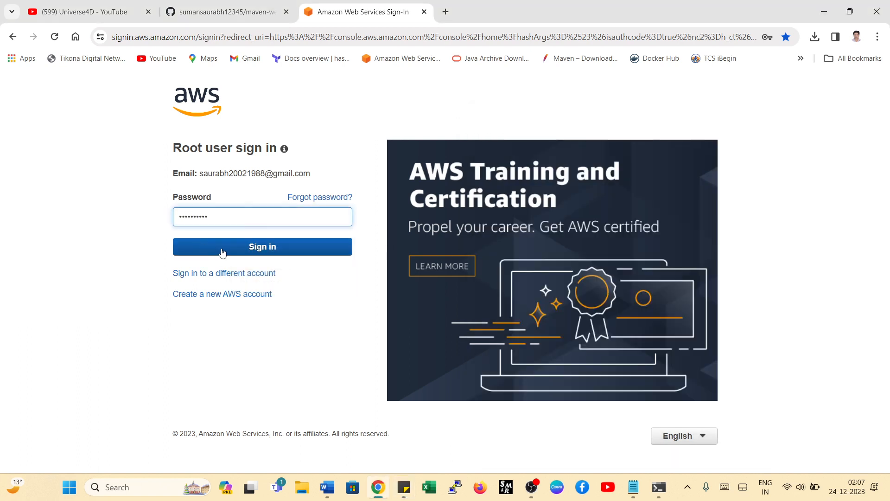
pyautogui.click(263, 247)
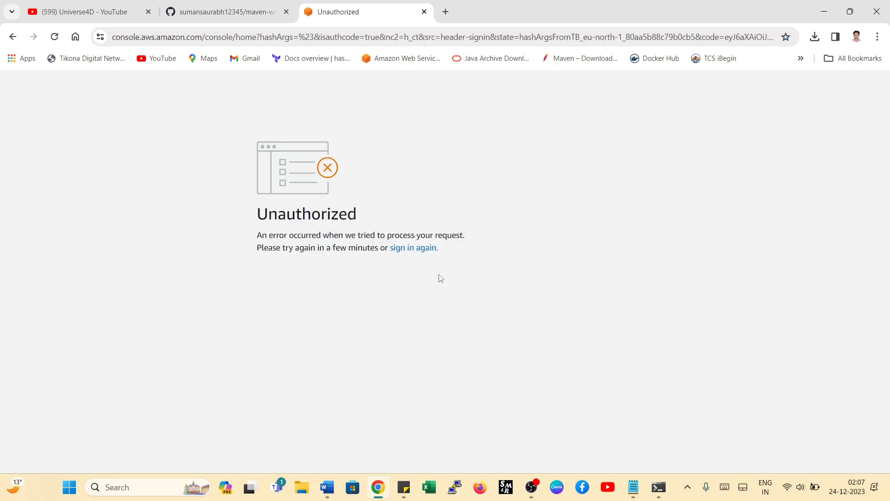
pyautogui.click(414, 249)
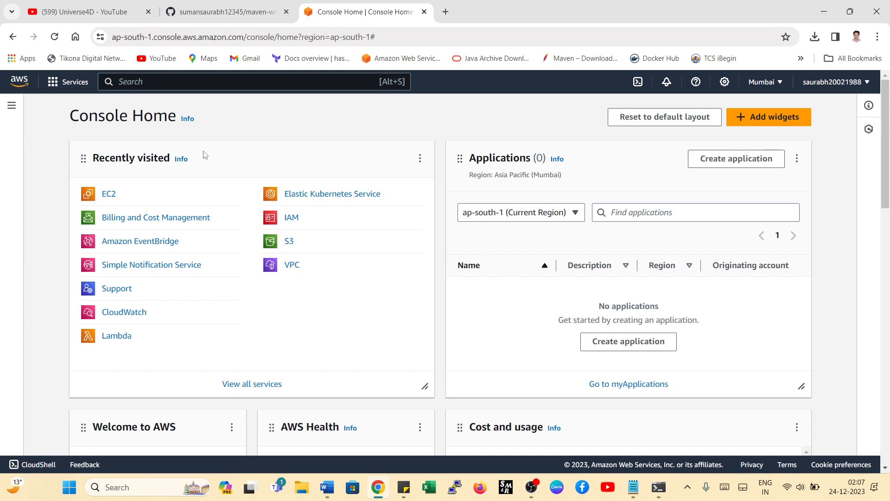
# - Go to the running instances in EC2, start launching a new instance and name it jenkis-role
pyautogui.click(110, 197)
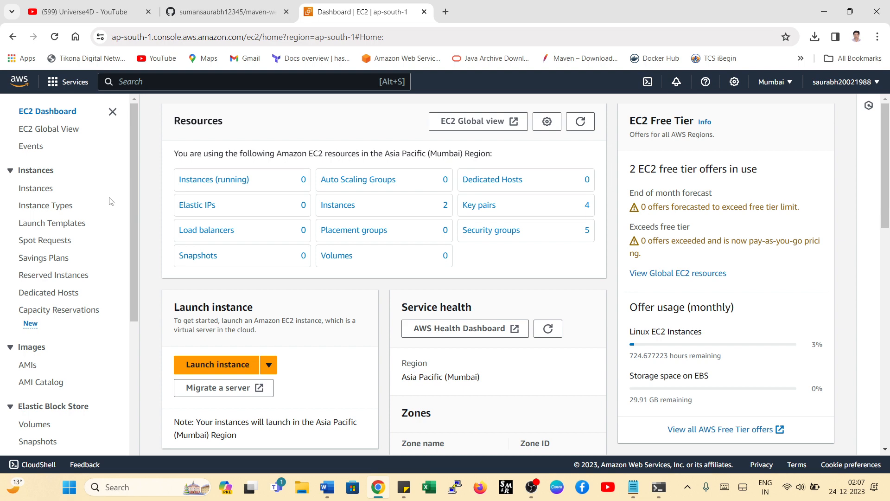
pyautogui.click(218, 186)
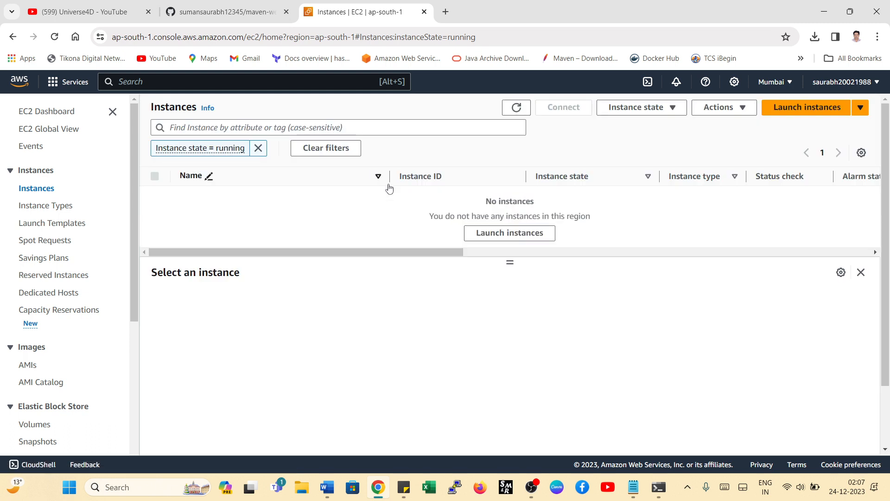
pyautogui.click(789, 109)
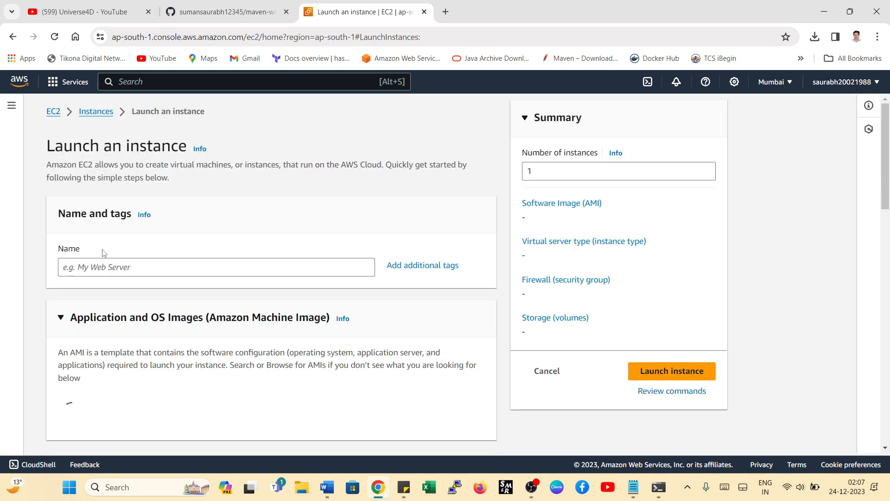
pyautogui.click(107, 267)
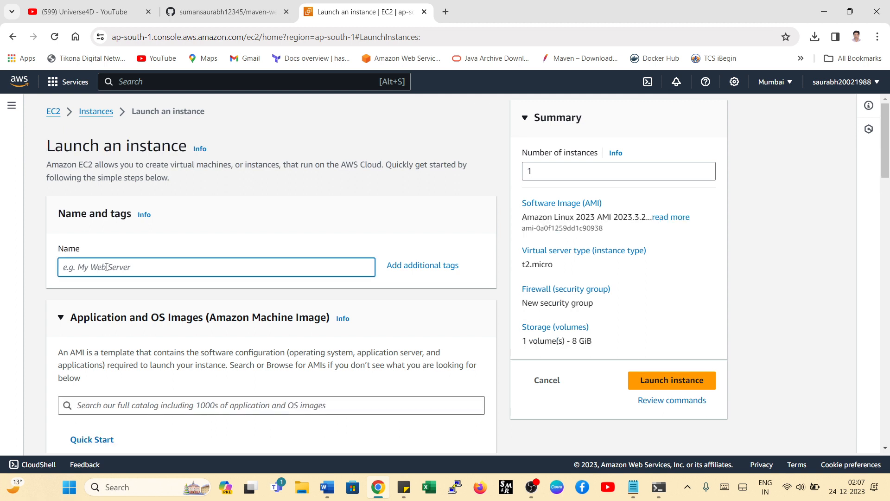
pyautogui.write('jenkis-role')
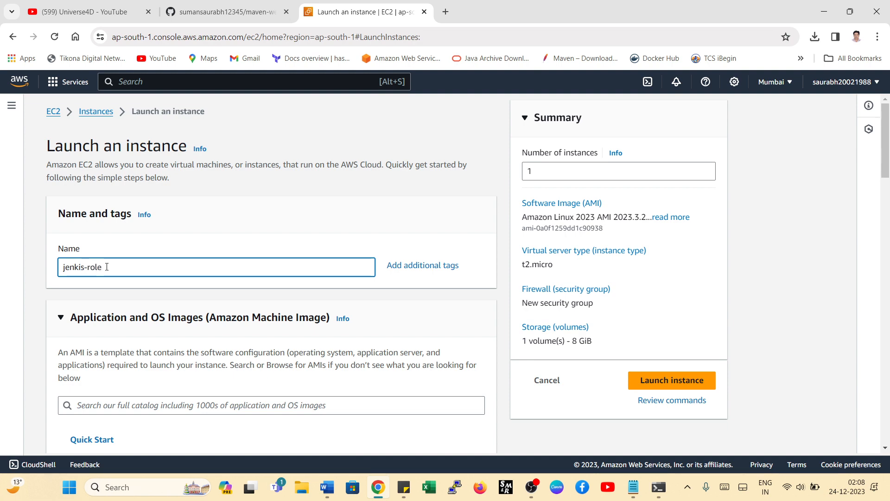
# - Choose Amazon Linux 2 AMI (HVM) - Kernel 5.10, SSD Volume Type as the instance's machine image
pyautogui.scroll(-4, 106, 278)
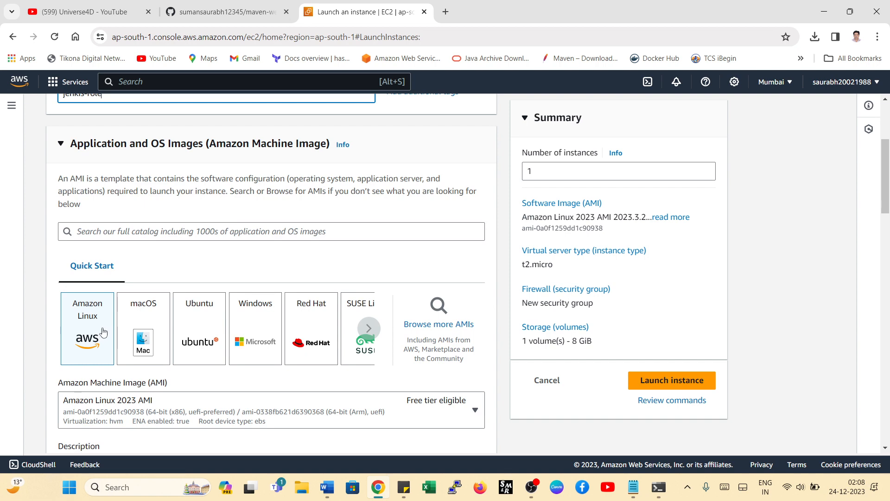
pyautogui.scroll(-4, 104, 329)
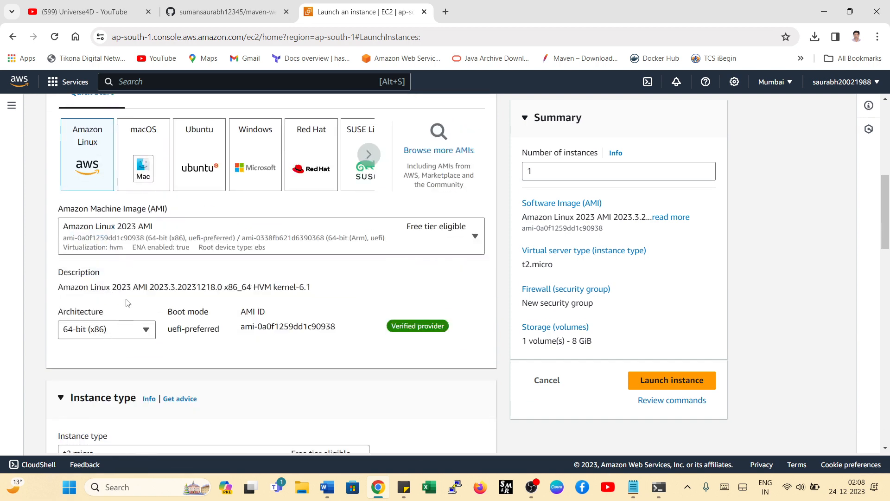
pyautogui.scroll(3, 128, 302)
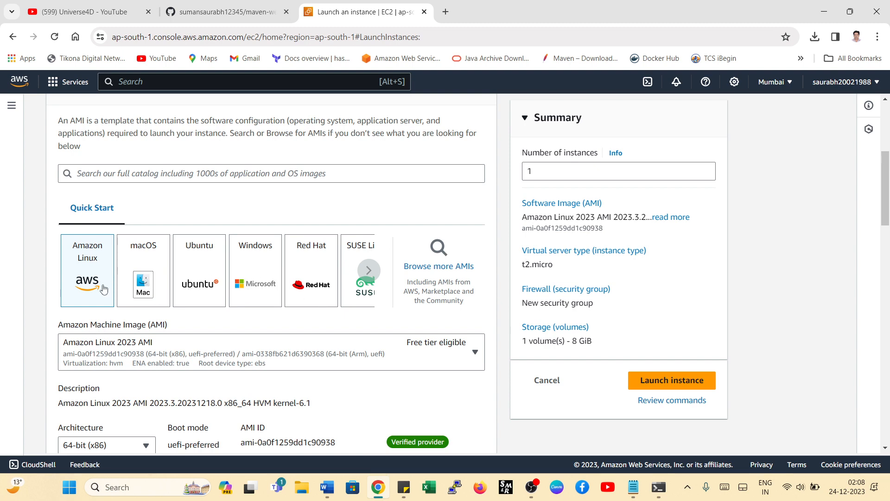
pyautogui.scroll(-3, 95, 289)
pyautogui.click(177, 243)
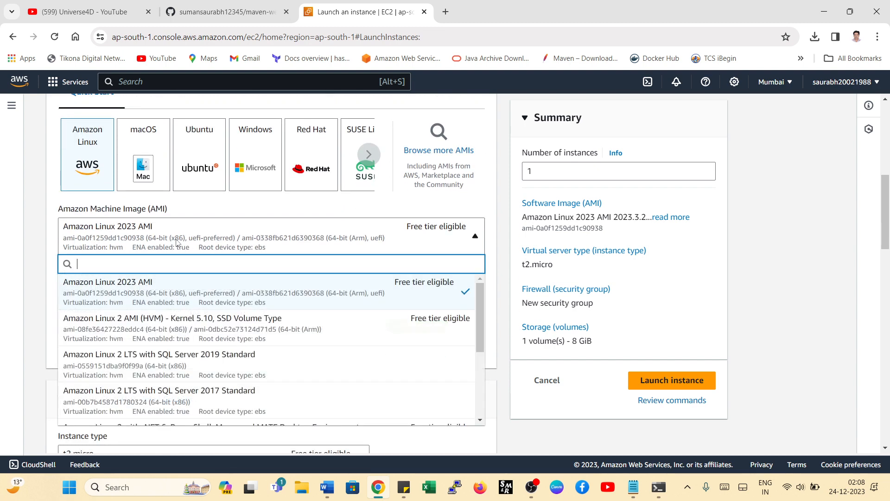
pyautogui.click(342, 328)
# - Create a new RSA key pair named role in .pem format for the instance login
pyautogui.scroll(-6, 338, 288)
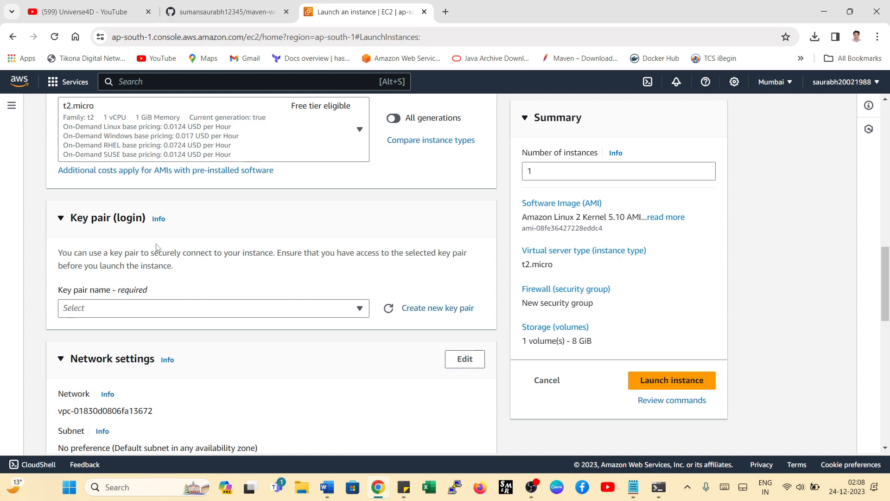
pyautogui.click(420, 307)
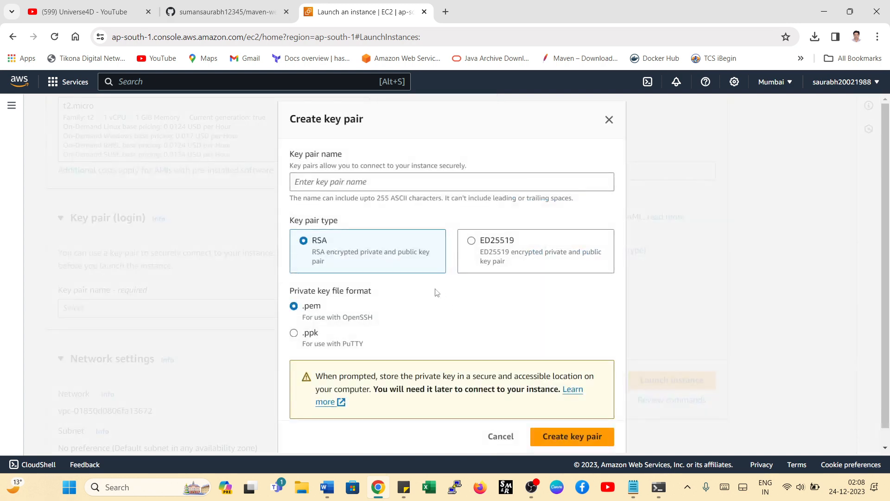
pyautogui.click(329, 182)
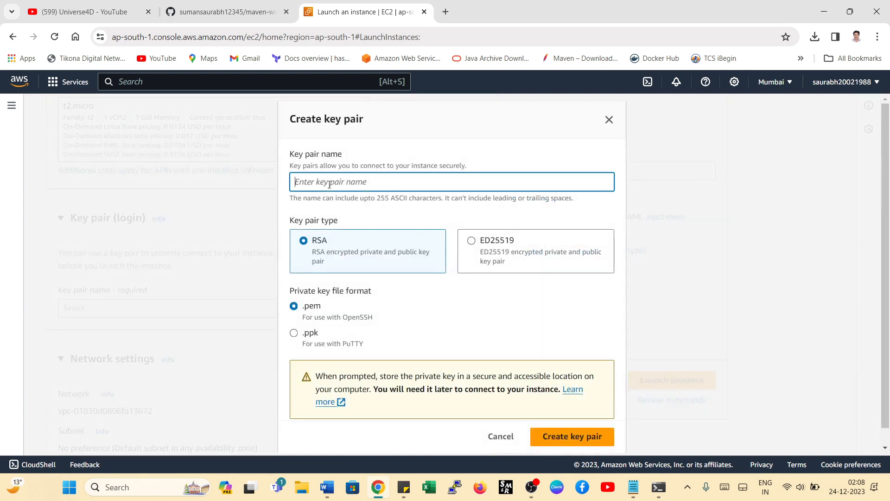
pyautogui.write('role')
pyautogui.click(571, 436)
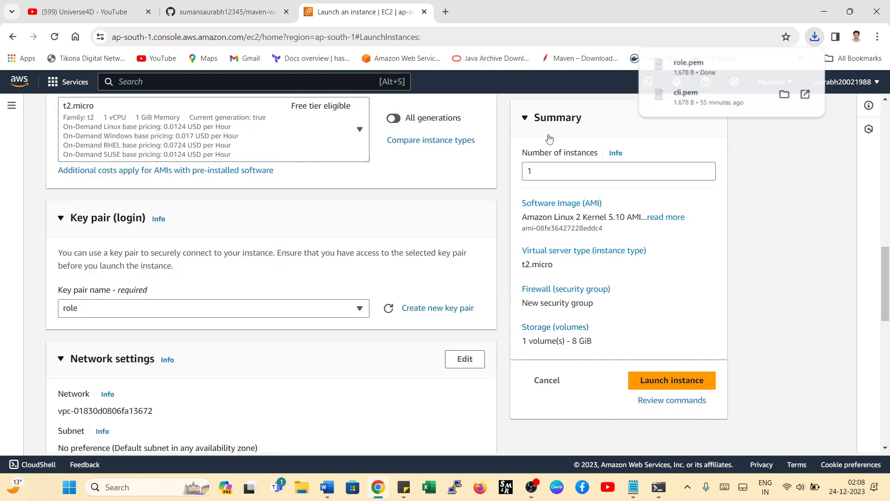
# - Allow HTTPS and HTTP traffic from the internet in the new security group and review the network settings
pyautogui.scroll(-5, 290, 304)
pyautogui.scroll(2, 260, 267)
pyautogui.scroll(-6, 260, 267)
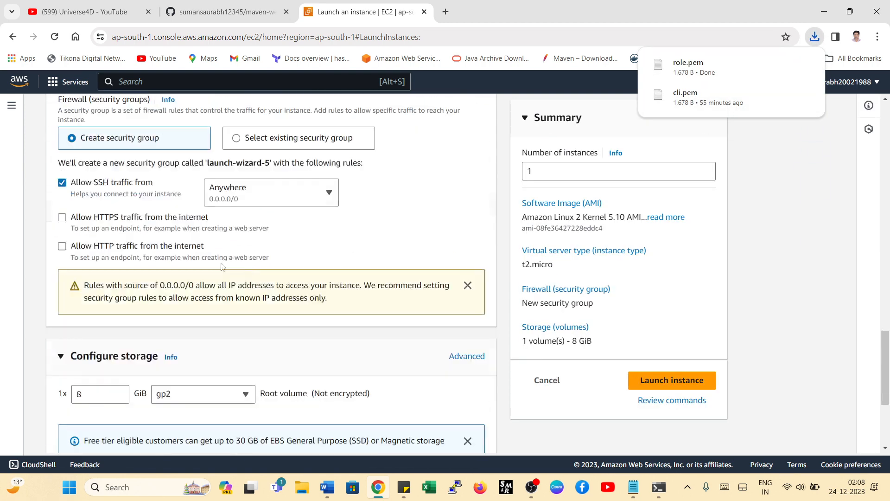
pyautogui.click(101, 223)
pyautogui.click(102, 245)
pyautogui.scroll(3, 144, 267)
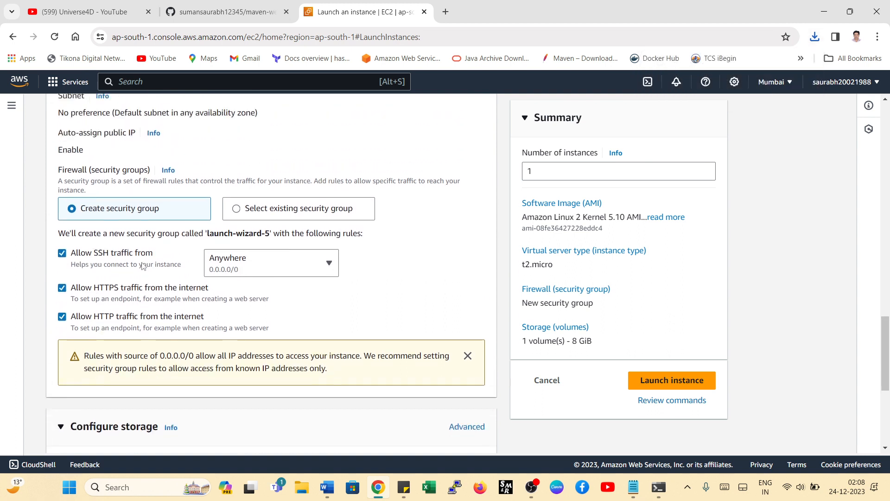
pyautogui.scroll(3, 271, 260)
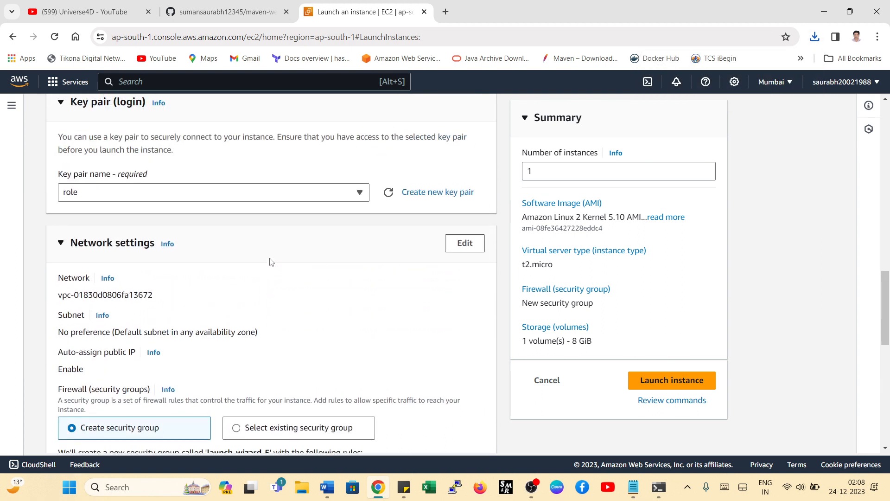
pyautogui.scroll(-1, 163, 369)
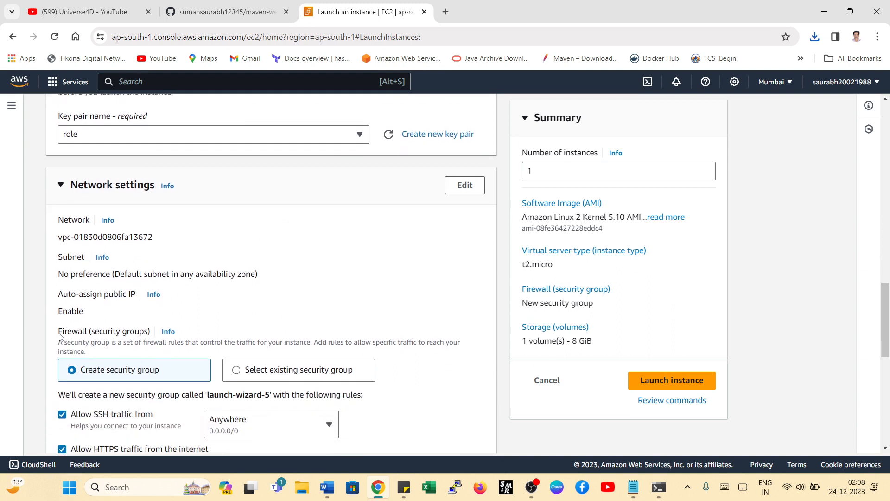
pyautogui.moveTo(60, 336); pyautogui.dragTo(162, 340)
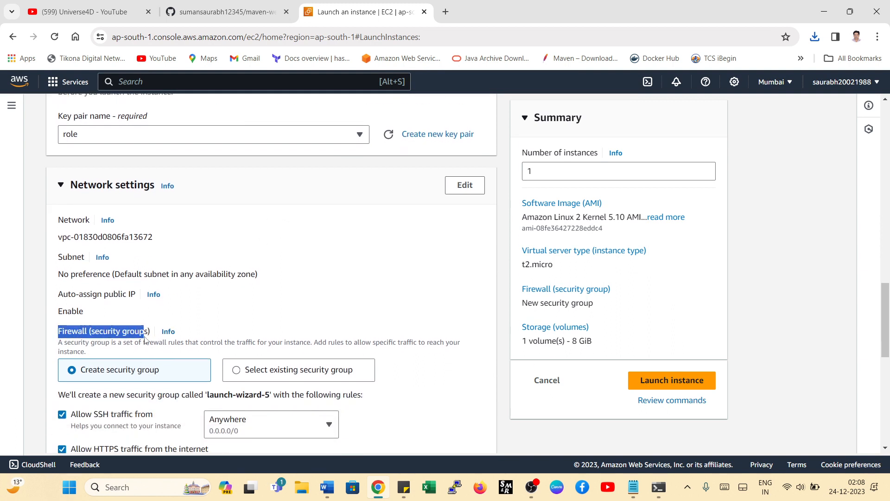
pyautogui.click(102, 335)
pyautogui.moveTo(94, 333); pyautogui.dragTo(136, 335)
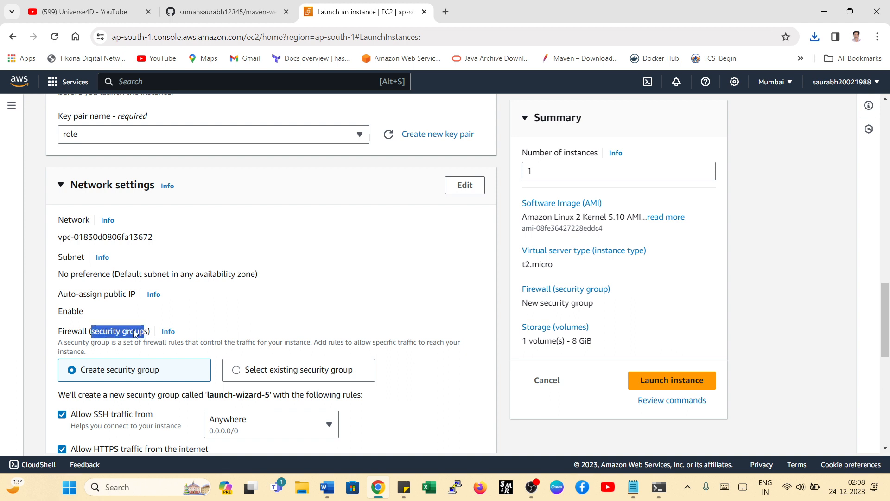
pyautogui.click(135, 334)
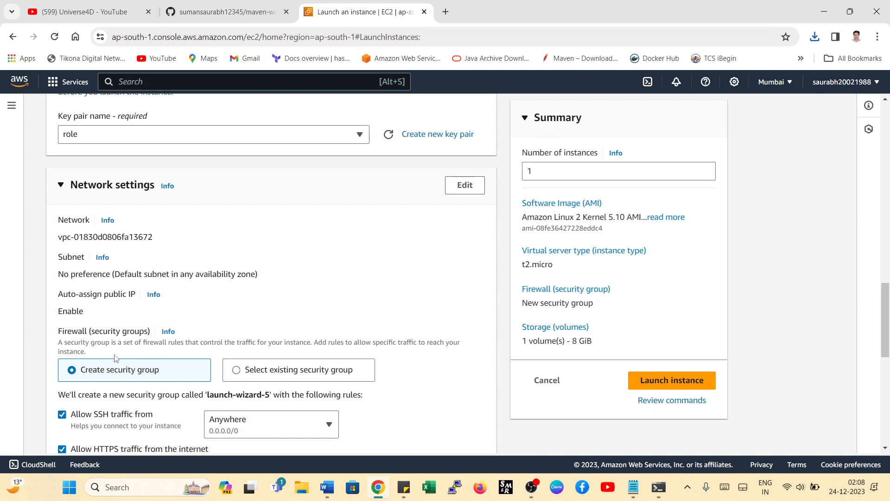
pyautogui.moveTo(93, 334); pyautogui.dragTo(146, 334)
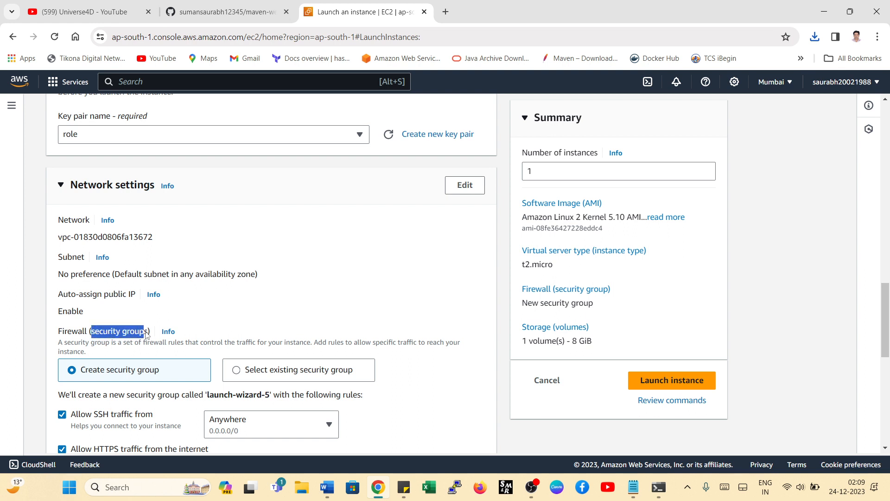
# - Edit the network settings and place the instance in the default VPC's subnet in availability zone ap-south-1a
pyautogui.click(465, 185)
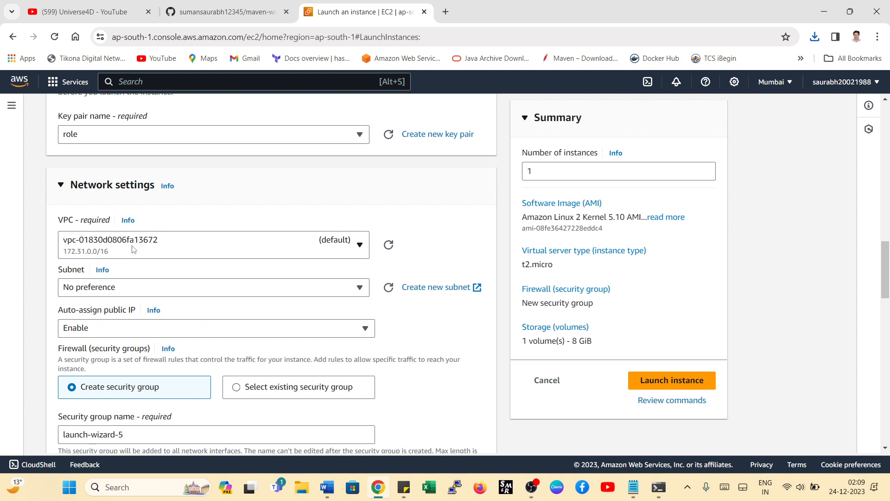
pyautogui.click(772, 86)
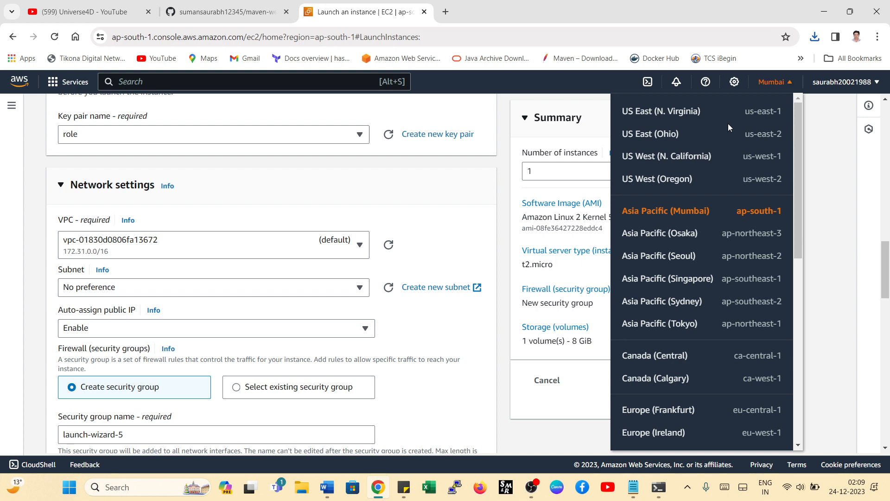
pyautogui.scroll(-8, 656, 259)
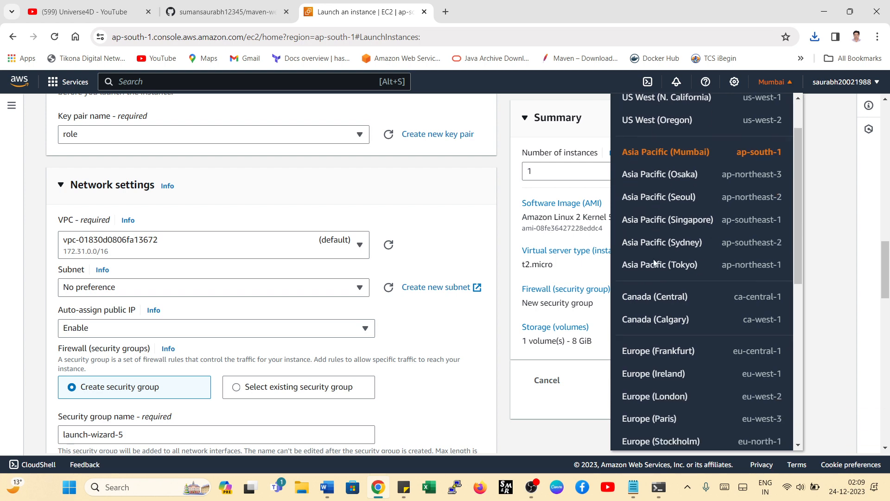
pyautogui.scroll(6, 654, 267)
pyautogui.scroll(2, 656, 278)
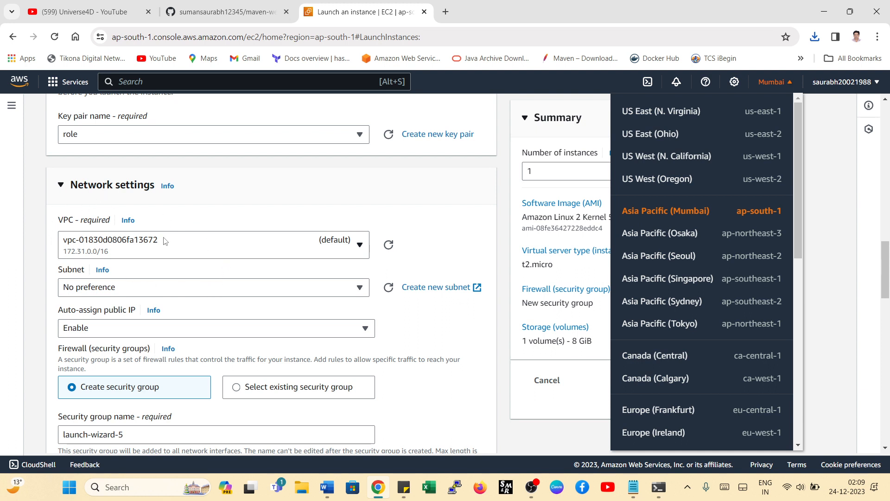
pyautogui.click(102, 292)
pyautogui.click(134, 194)
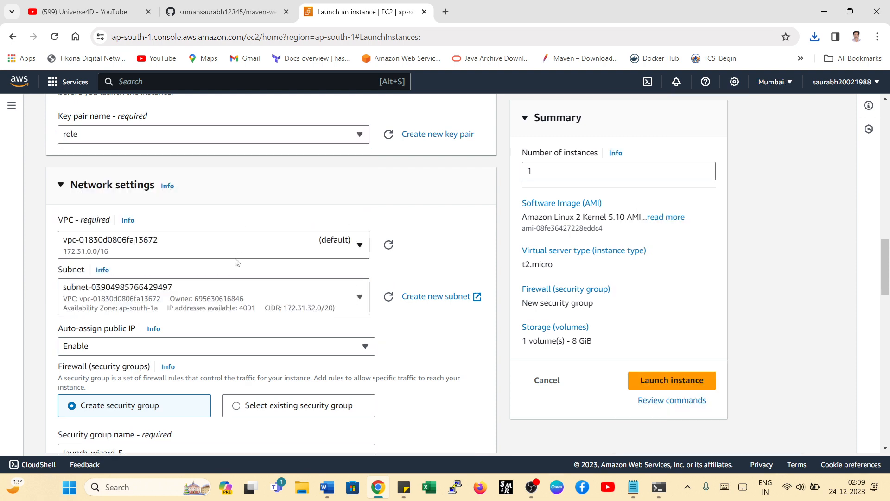
pyautogui.click(157, 292)
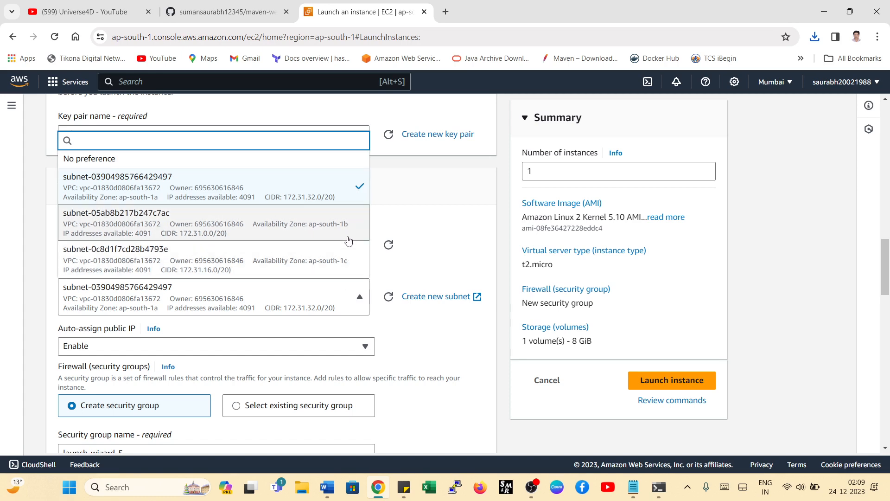
pyautogui.click(435, 214)
# - Check the new security group's inbound rules and launch the instance, refreshing the instance list
pyautogui.scroll(-2, 249, 246)
pyautogui.scroll(-2, 249, 249)
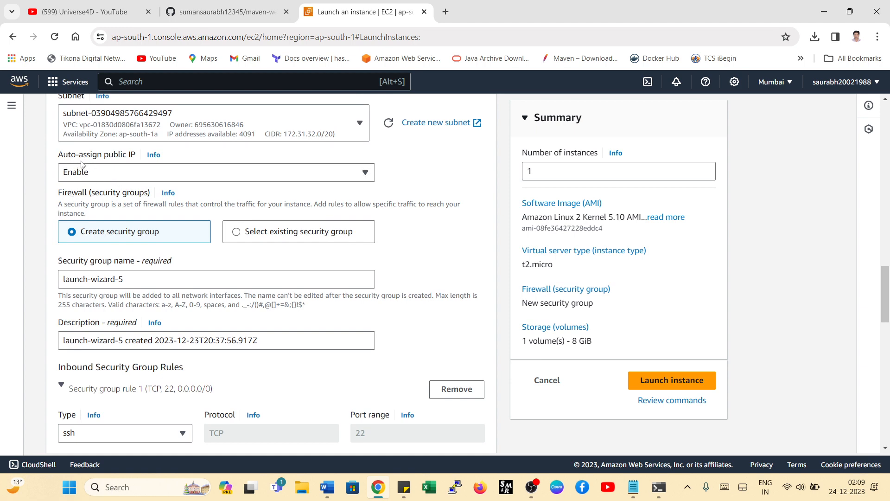
pyautogui.scroll(-4, 82, 164)
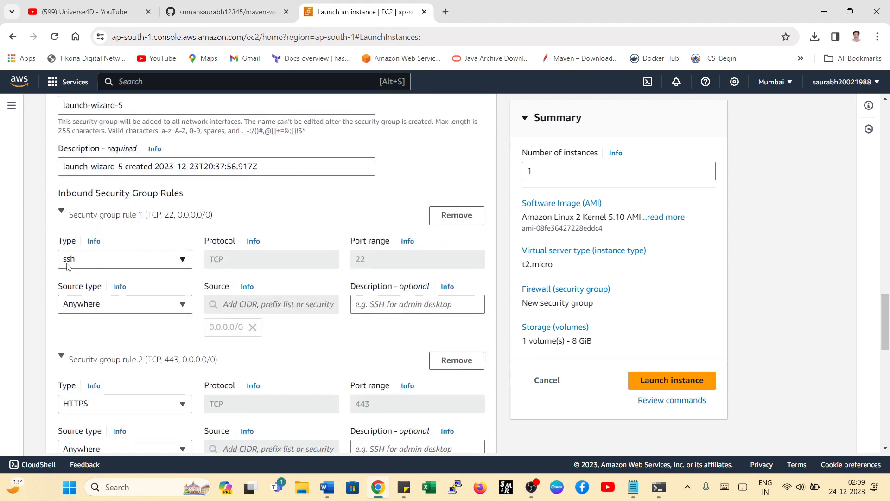
pyautogui.scroll(-3, 185, 242)
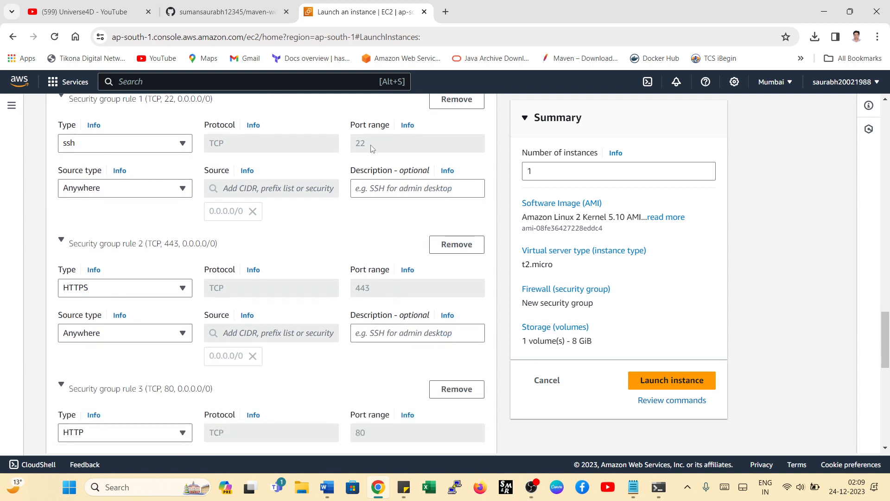
pyautogui.scroll(-3, 173, 204)
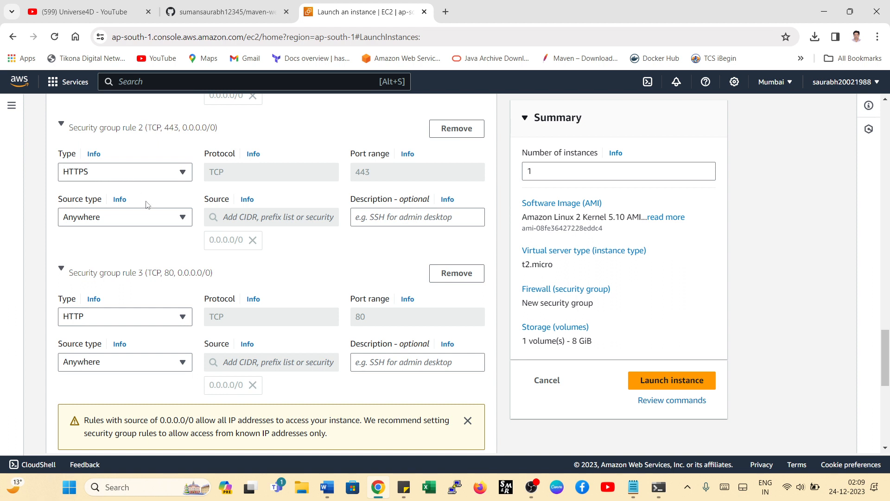
pyautogui.scroll(-2, 120, 209)
pyautogui.scroll(1, 148, 258)
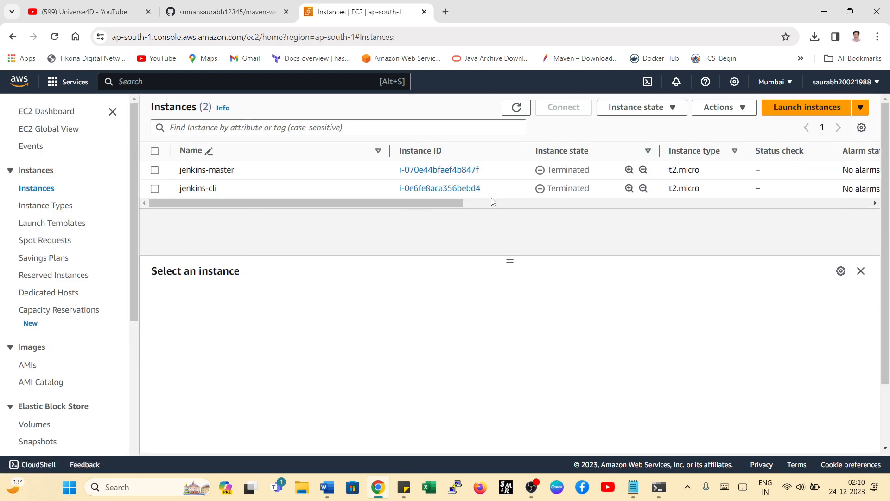
pyautogui.click(519, 112)
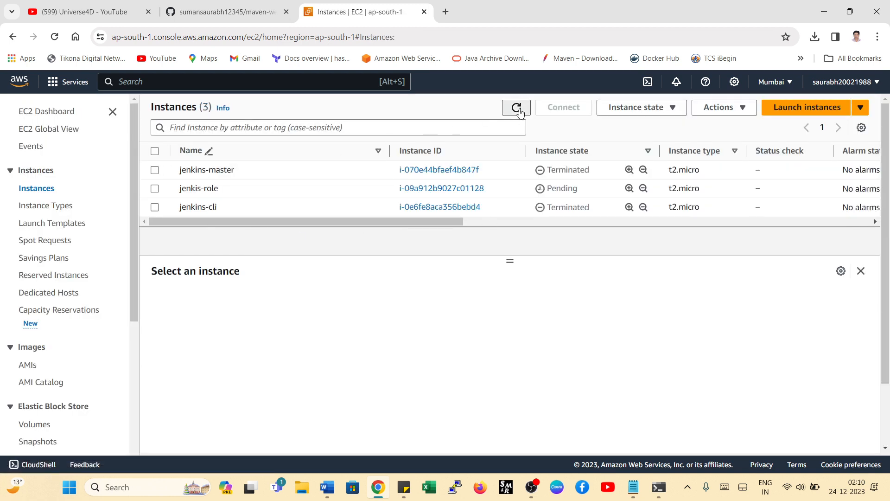
# - In File Explorer, copy the role PEM key file from Downloads into its keys subfolder
pyautogui.click(304, 488)
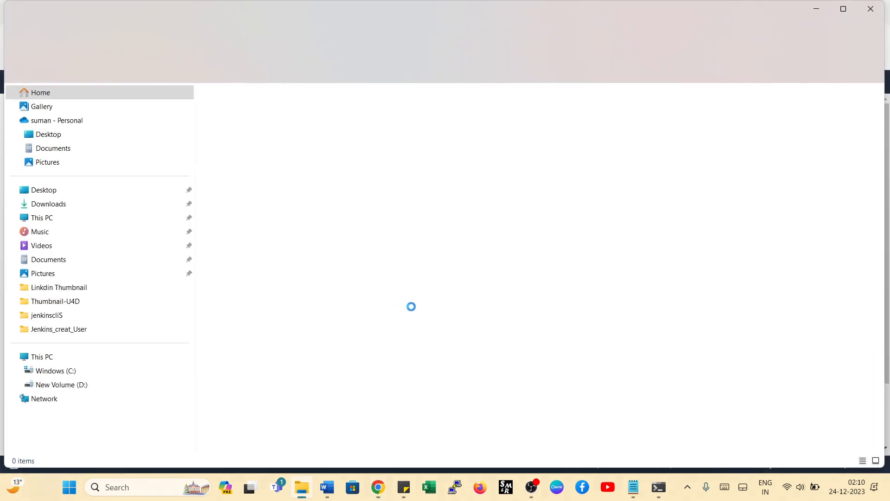
pyautogui.click(59, 210)
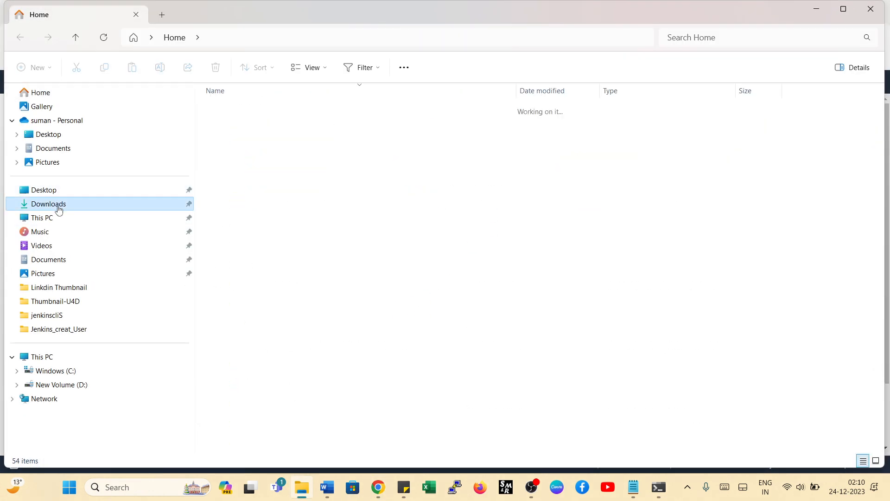
pyautogui.click(245, 126)
pyautogui.rightClick(246, 126)
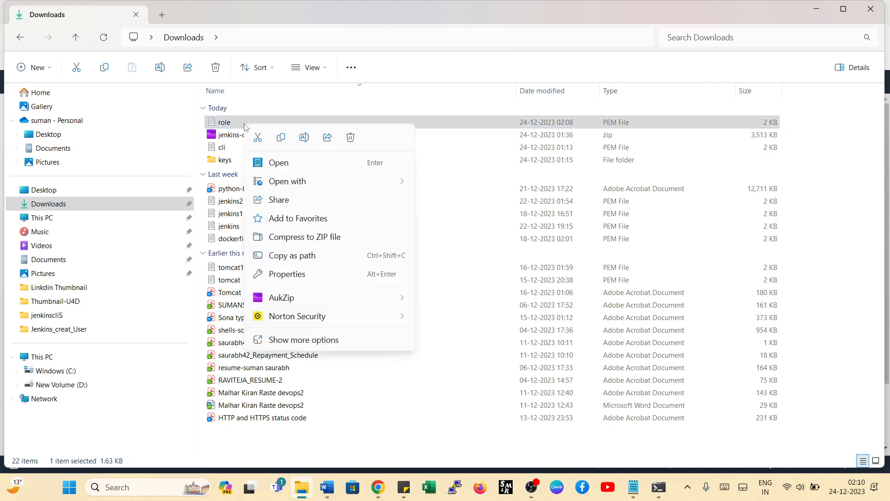
pyautogui.click(280, 137)
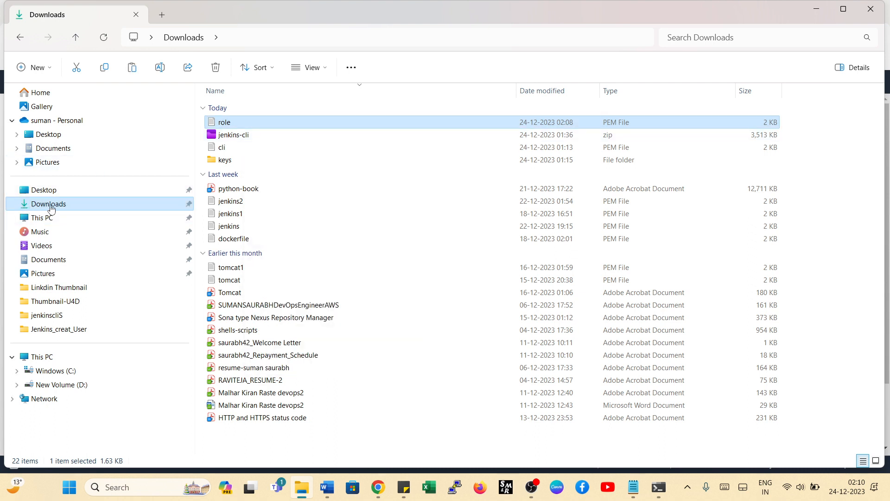
pyautogui.doubleClick(236, 163)
pyautogui.rightClick(267, 241)
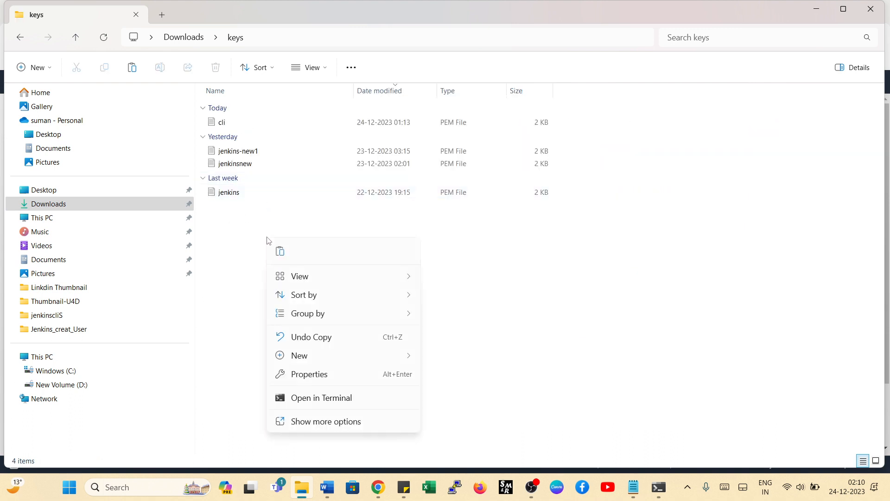
pyautogui.click(280, 252)
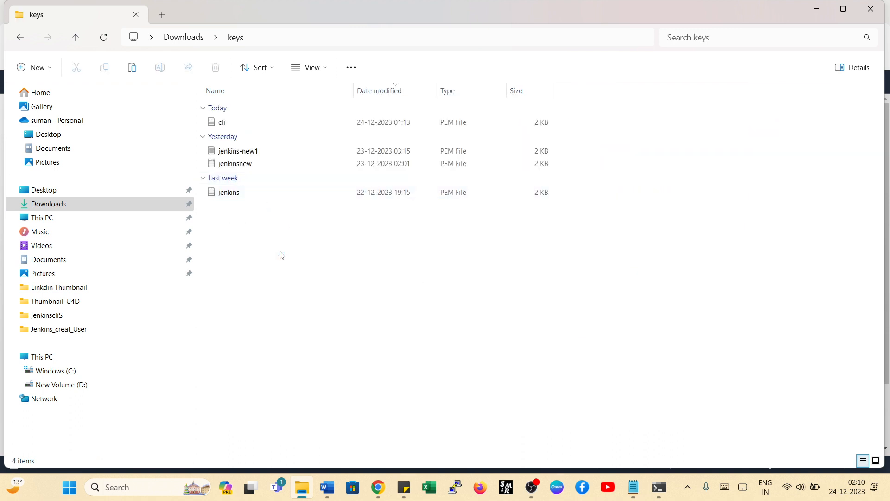
pyautogui.click(301, 282)
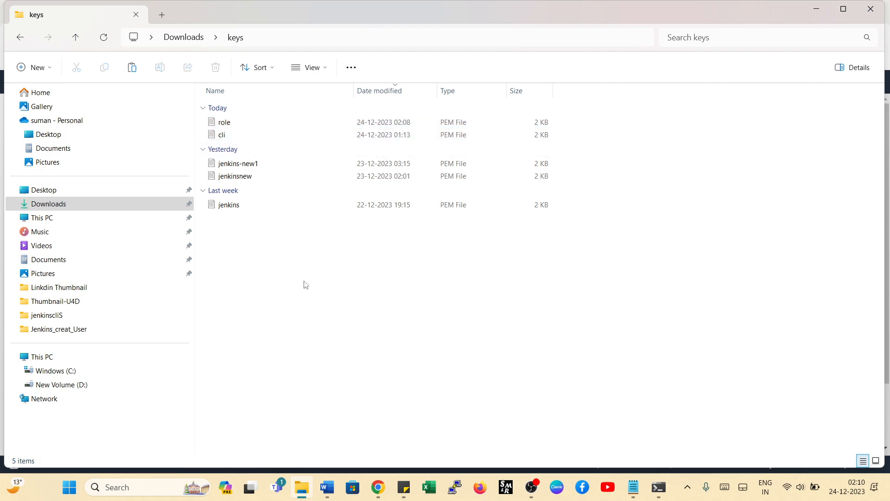
# - Start Command Prompt and change to the key folder with cd Downloads/keys
pyautogui.click(143, 487)
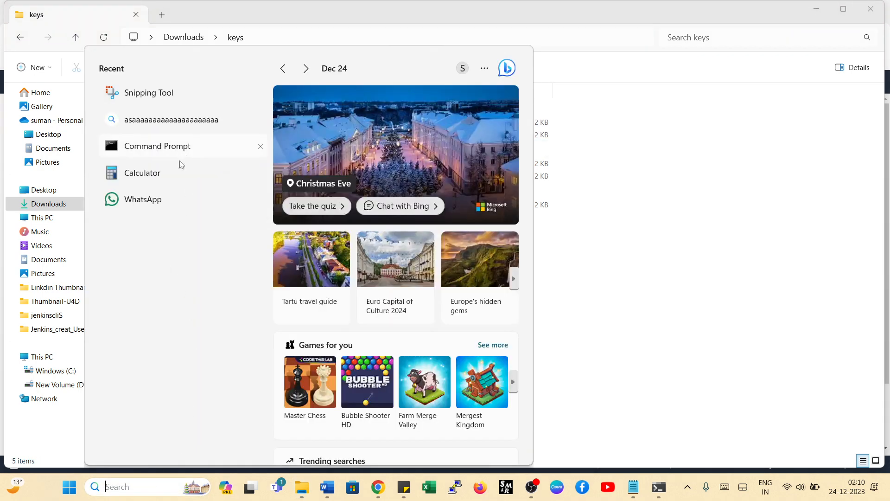
pyautogui.click(130, 145)
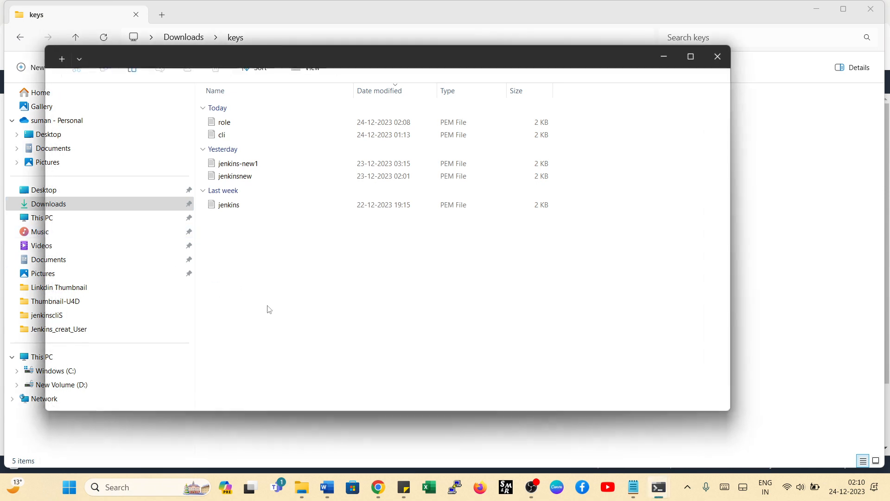
pyautogui.write('cd Dow')
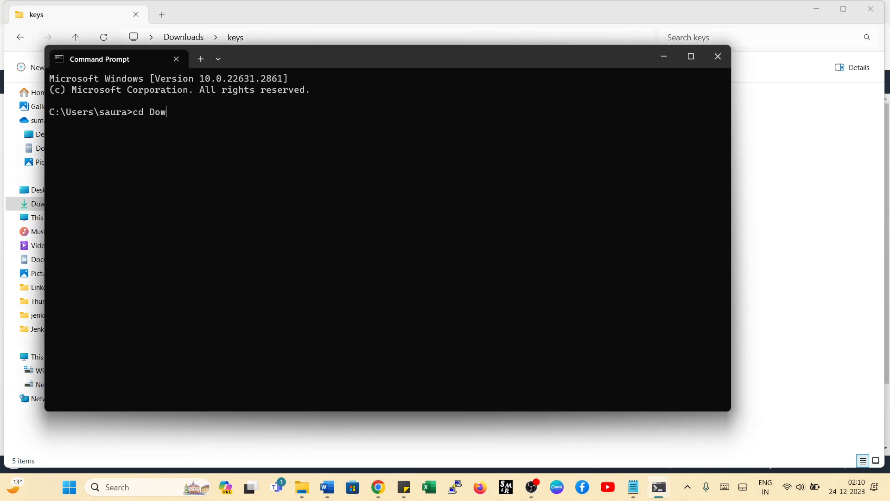
pyautogui.write('nload')
pyautogui.write('s/keys')
pyautogui.press('Return')
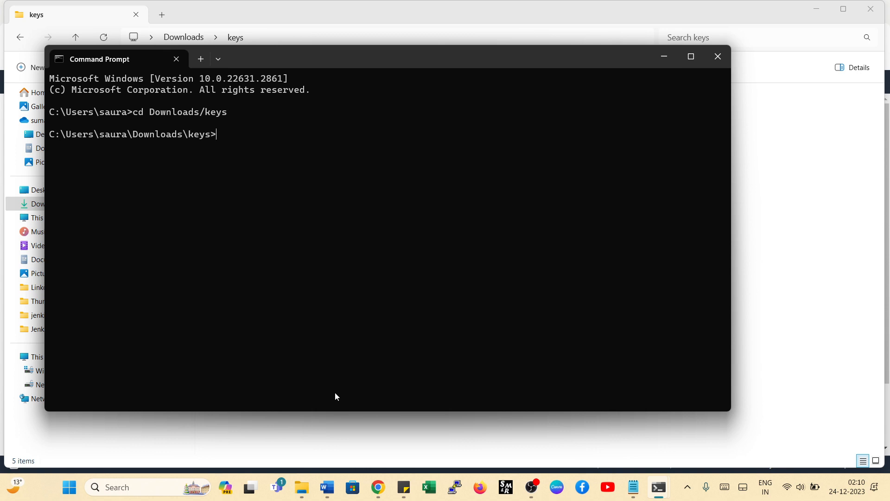
# - Return to the EC2 instances in Chrome, refresh the list and open the security group of jenkis-role
pyautogui.click(378, 487)
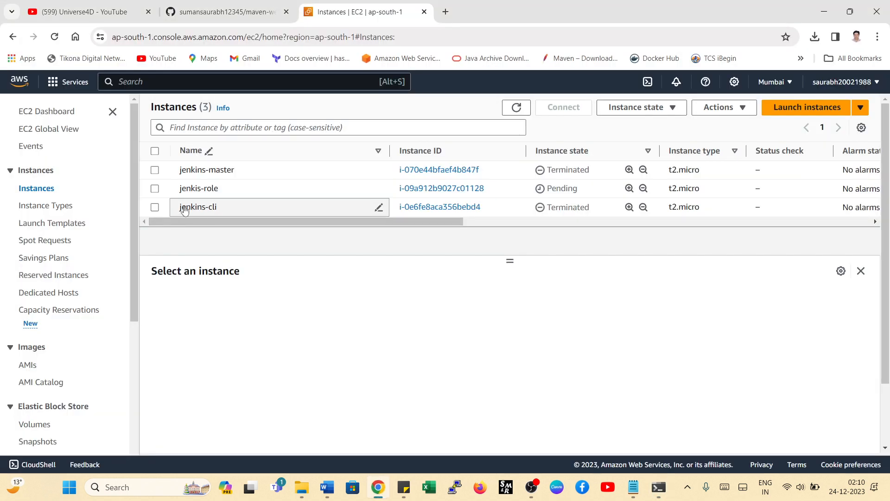
pyautogui.click(521, 113)
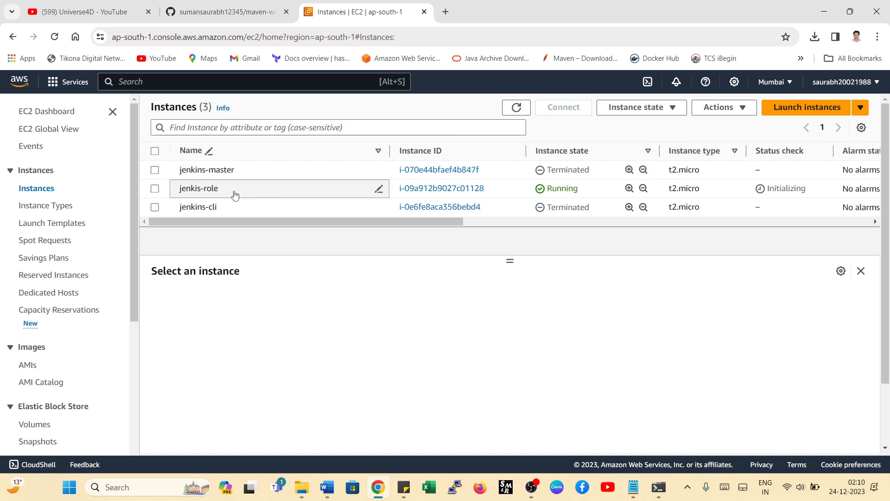
pyautogui.click(156, 189)
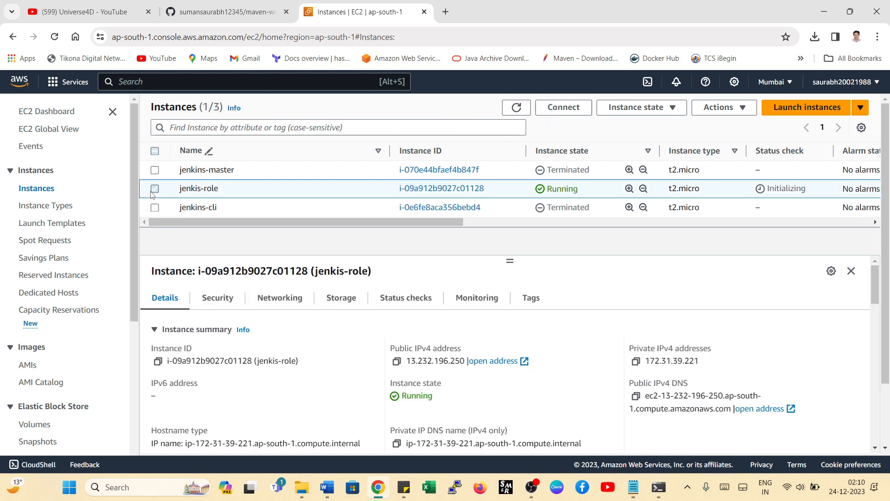
pyautogui.click(220, 302)
pyautogui.scroll(-5, 264, 323)
pyautogui.scroll(3, 255, 352)
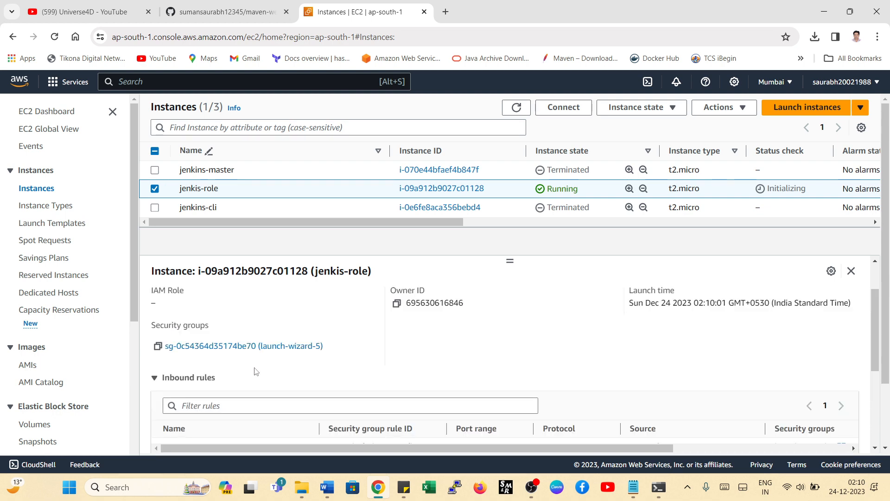
pyautogui.click(232, 346)
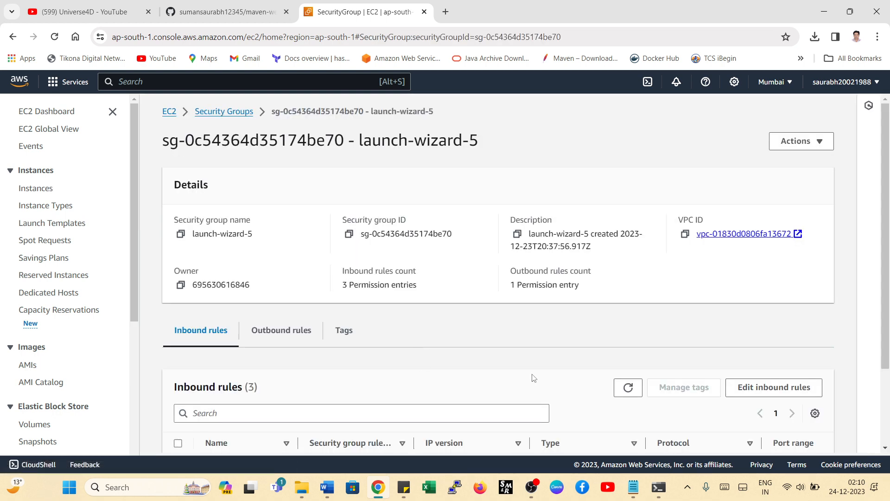
# - Edit the security group's inbound rules and add a Custom TCP rule with port range 8080
pyautogui.scroll(-3, 533, 378)
pyautogui.click(755, 293)
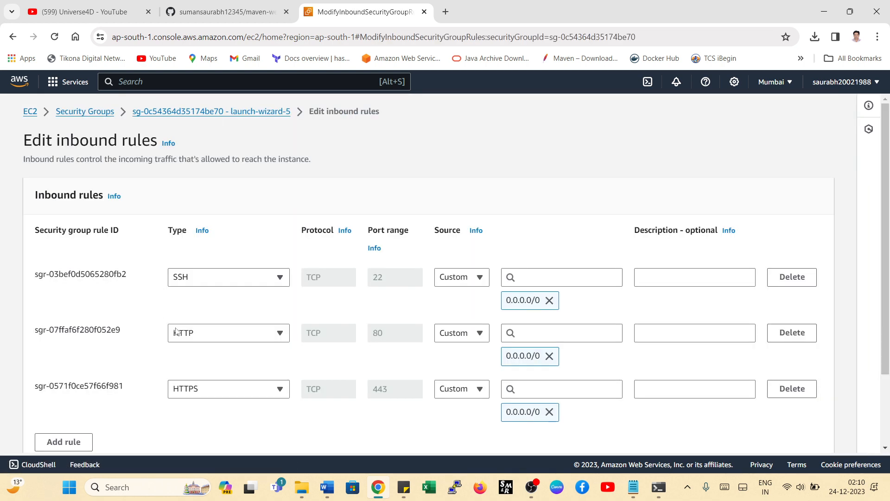
pyautogui.click(63, 441)
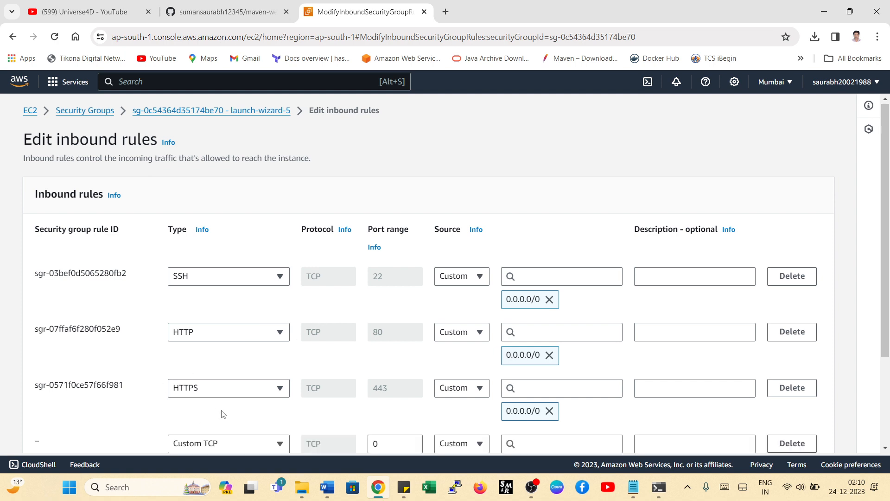
pyautogui.click(387, 446)
pyautogui.write('880')
pyautogui.press('BackSpace')
pyautogui.write('08')
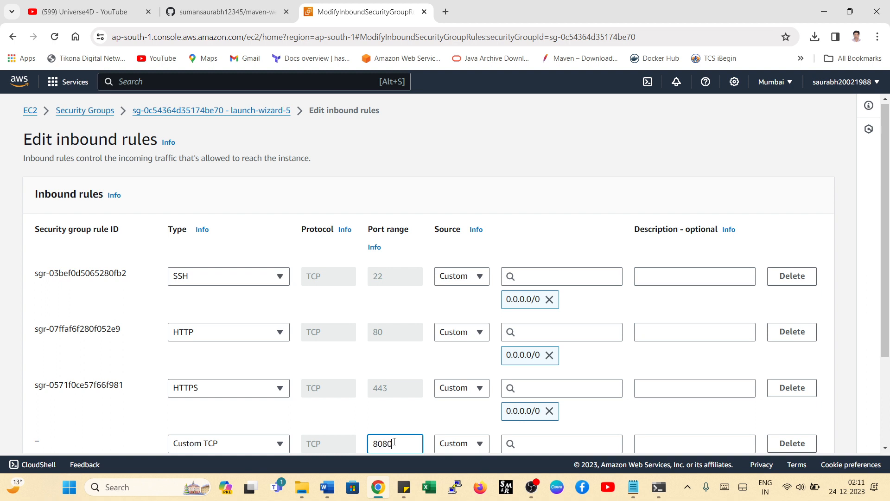
# - Set the 8080 rule's source to 0.0.0.0/0 and save the inbound rules
pyautogui.scroll(-3, 394, 441)
pyautogui.click(542, 325)
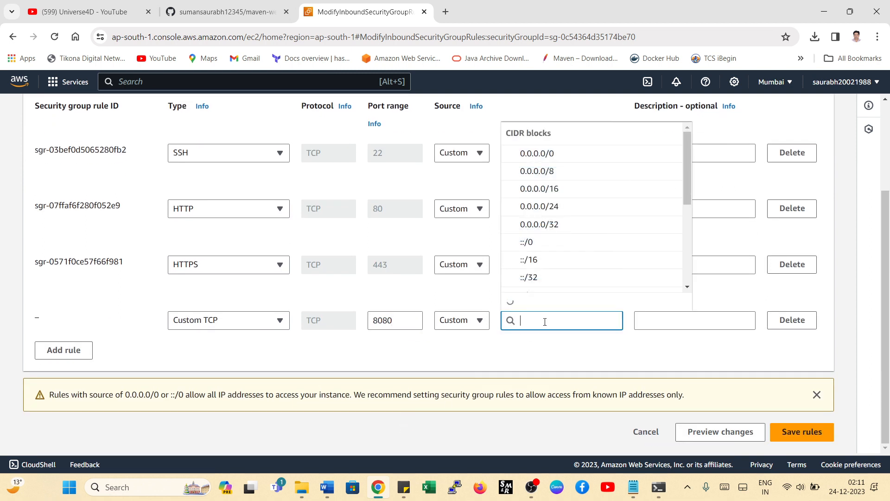
pyautogui.click(522, 154)
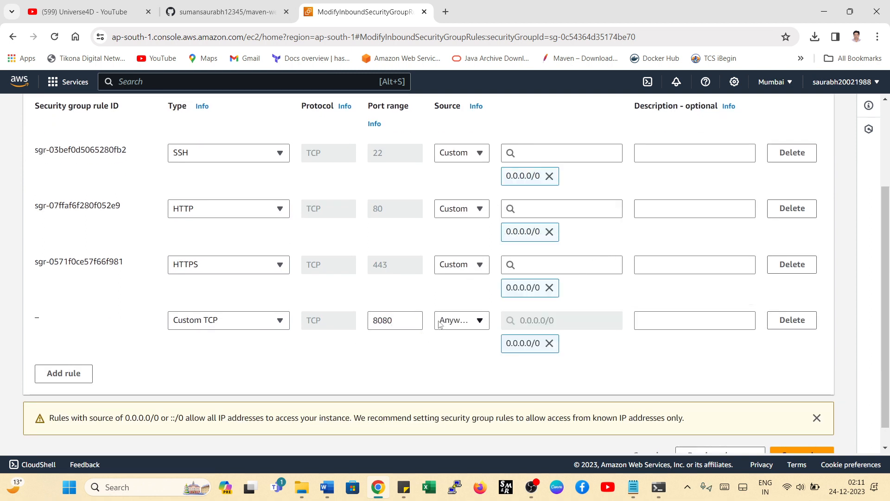
pyautogui.scroll(-1, 766, 398)
pyautogui.click(804, 436)
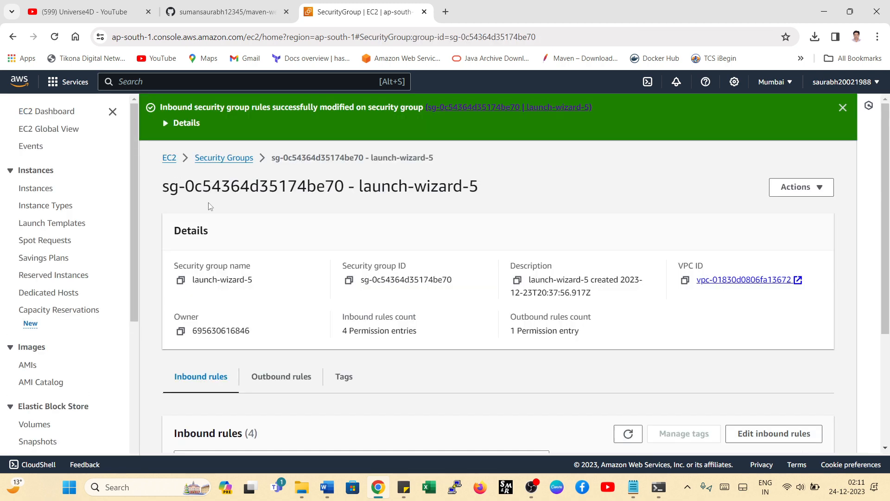
# - Return to the running instances, select jenkis-role and copy the example ssh command from its SSH client connection instructions
pyautogui.click(168, 159)
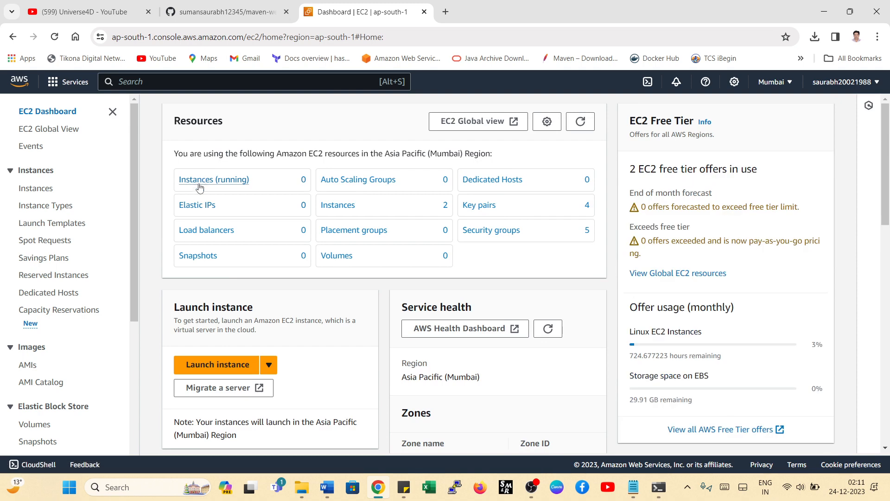
pyautogui.click(211, 187)
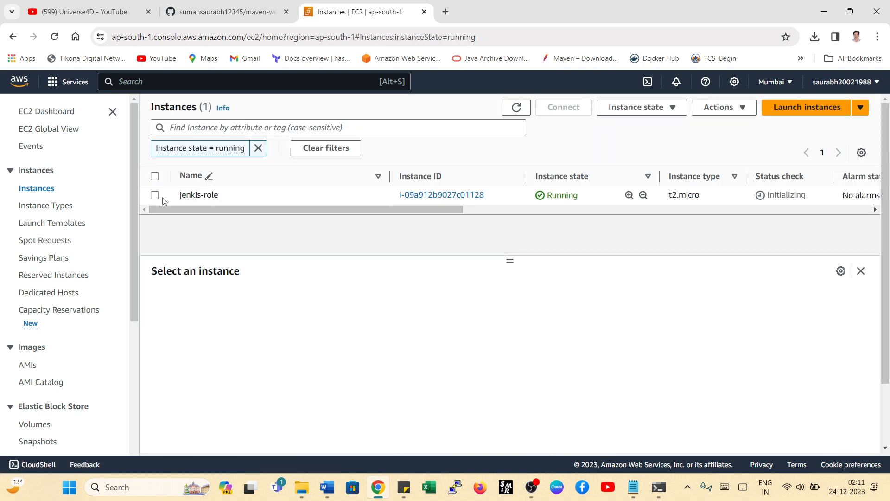
pyautogui.click(155, 196)
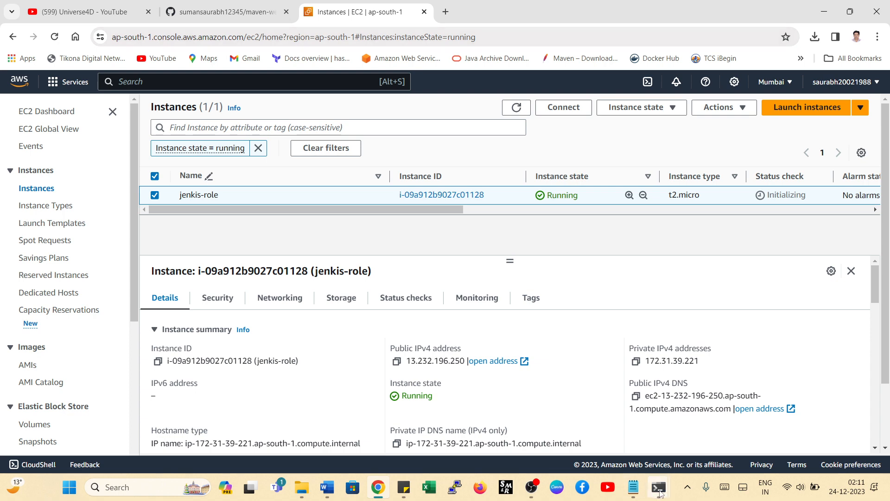
pyautogui.click(559, 110)
pyautogui.scroll(-1, 306, 225)
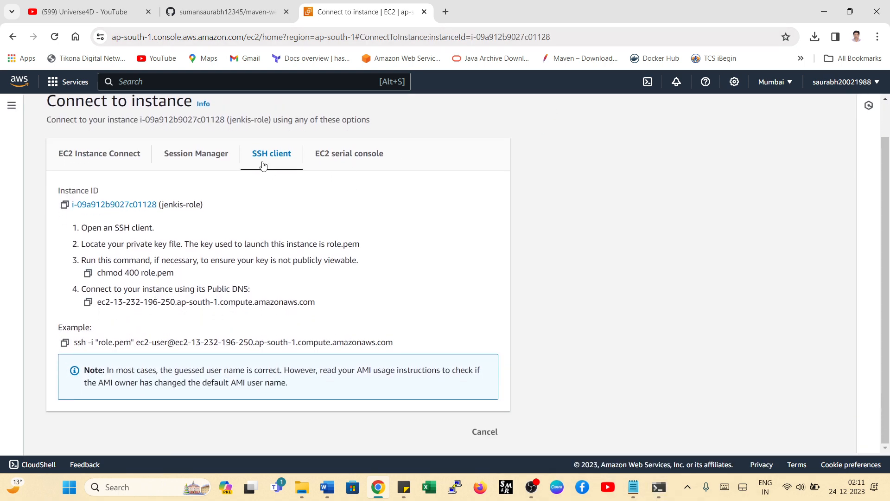
pyautogui.click(65, 343)
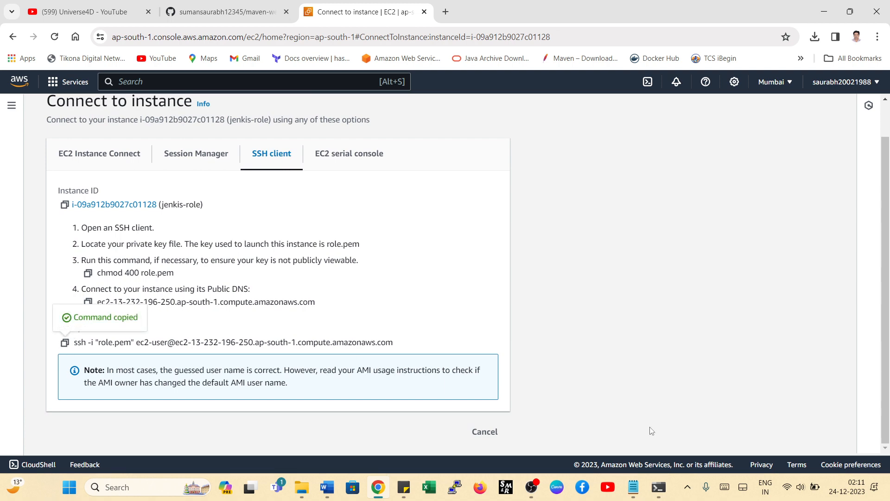
# - Switch to Command Prompt, closing the older window, run the copied ssh command with role.pem, and accept the host with yes
pyautogui.click(659, 487)
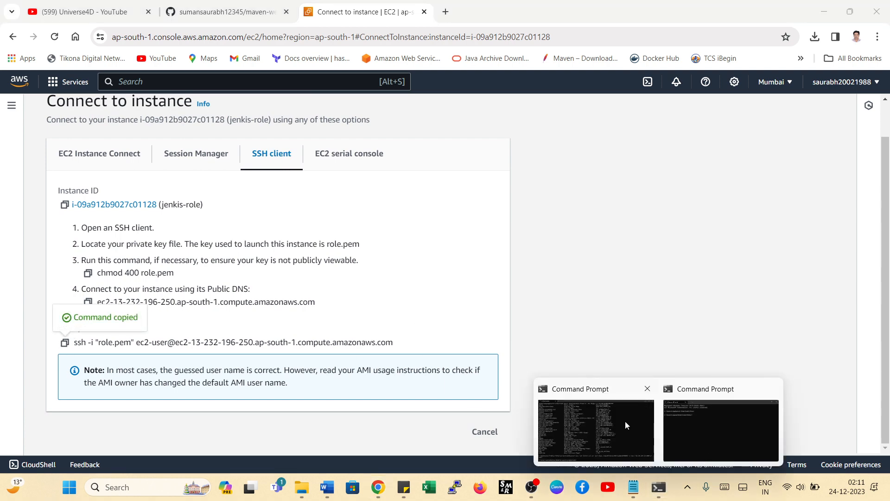
pyautogui.click(647, 388)
pyautogui.click(616, 427)
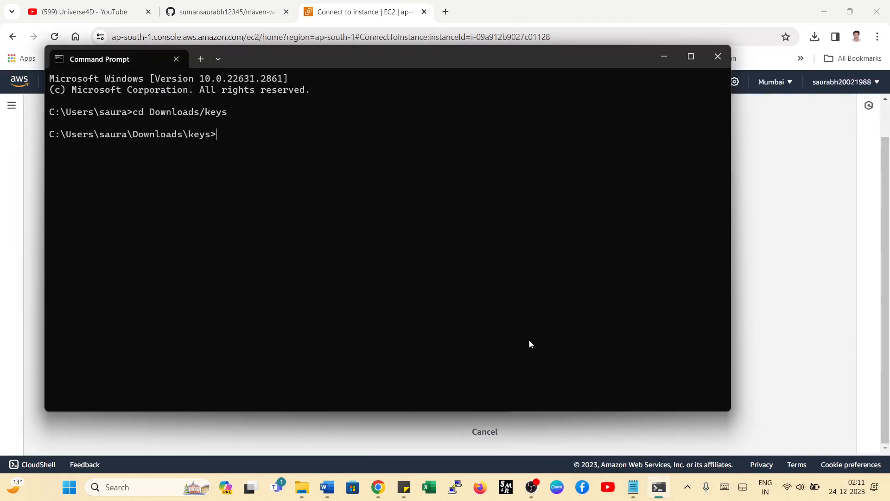
pyautogui.hotkey('ctrl', 'v')
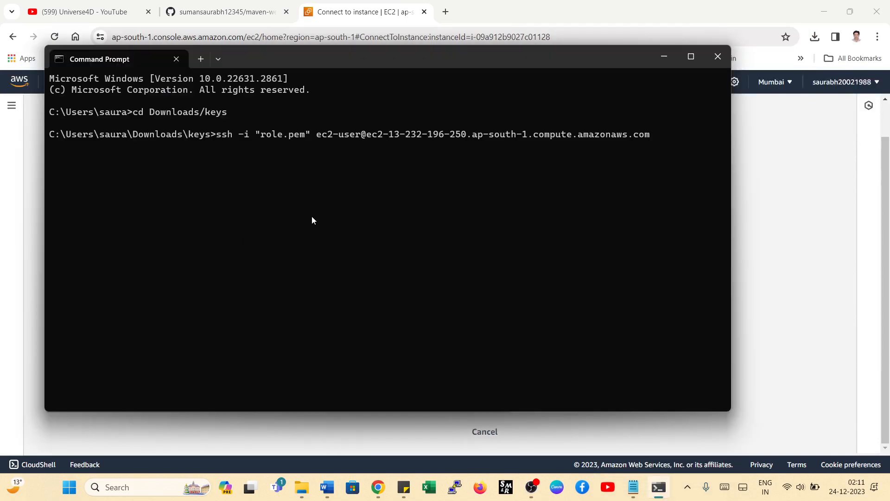
pyautogui.press('Return')
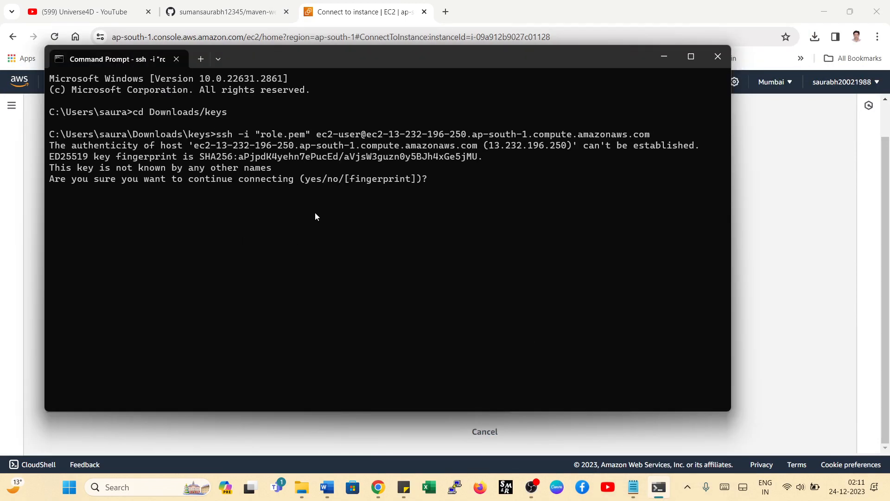
pyautogui.write('yes')
pyautogui.press('Return')
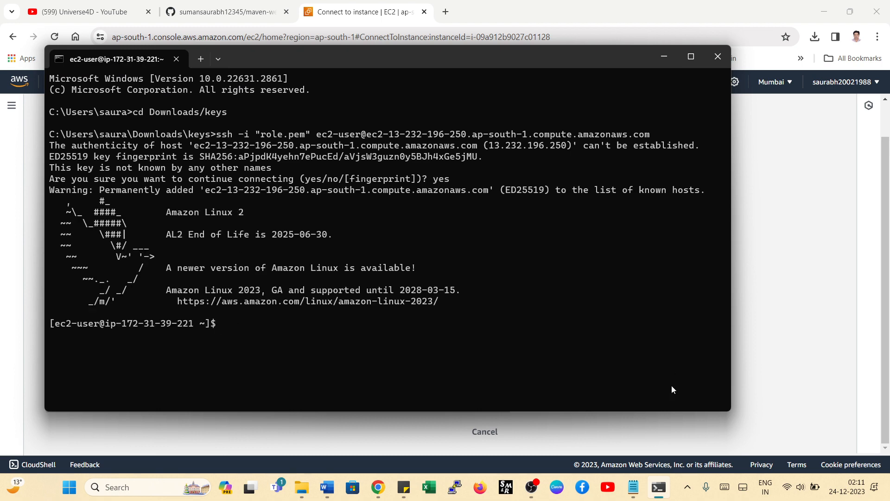
# - Switch to the creat_user notes in Notepad and copy the two-line sudo wget command for the Jenkins repo
pyautogui.click(633, 487)
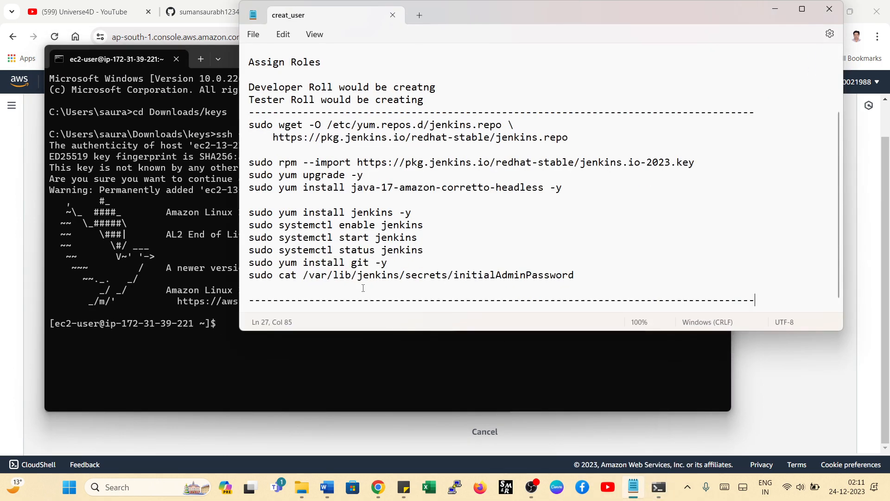
pyautogui.tripleClick(245, 166)
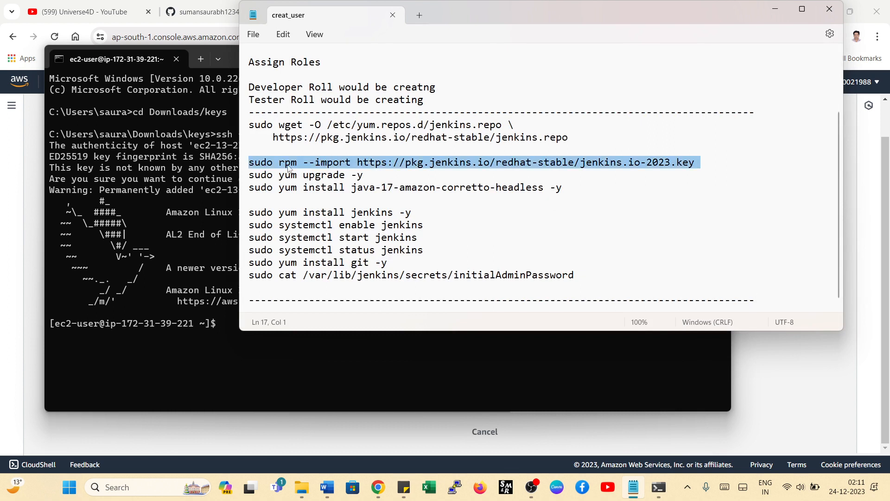
pyautogui.rightClick(291, 168)
pyautogui.click(250, 125)
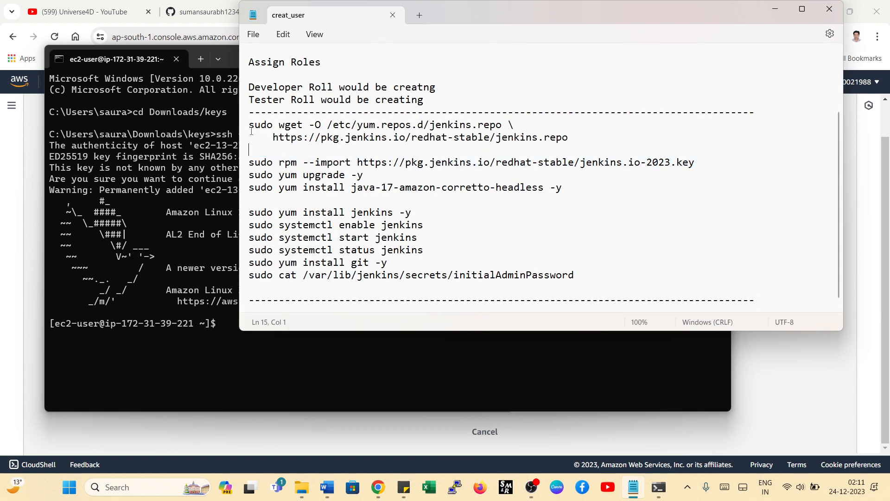
pyautogui.moveTo(250, 127); pyautogui.dragTo(570, 138)
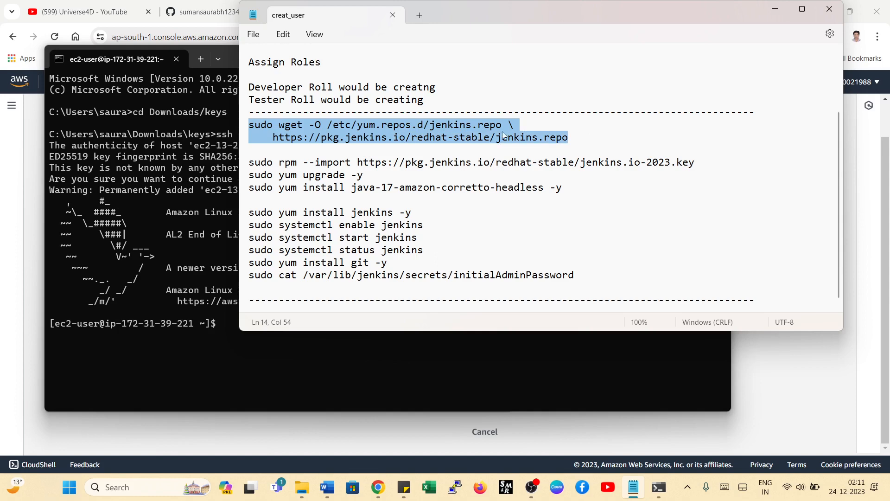
pyautogui.rightClick(494, 133)
pyautogui.click(528, 192)
# - Paste the multi-line wget command into the SSH session and run it to download jenkins.repo into /etc/yum.repos.d
pyautogui.click(162, 303)
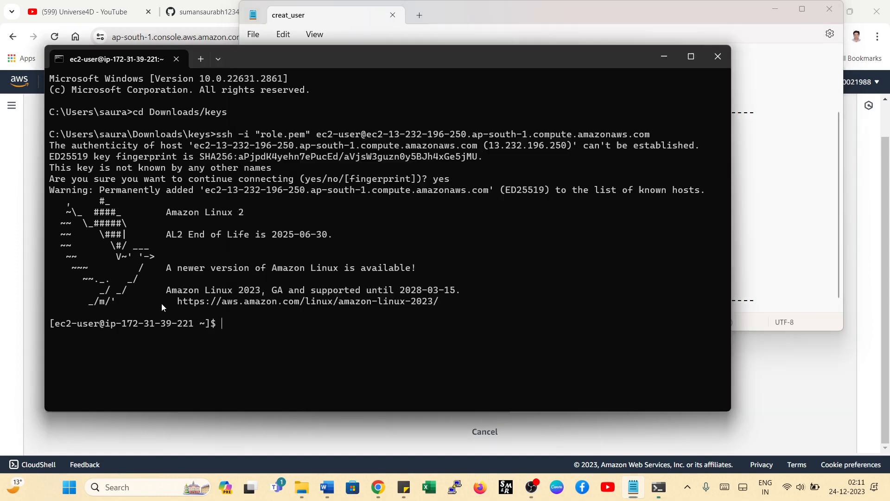
pyautogui.rightClick(226, 325)
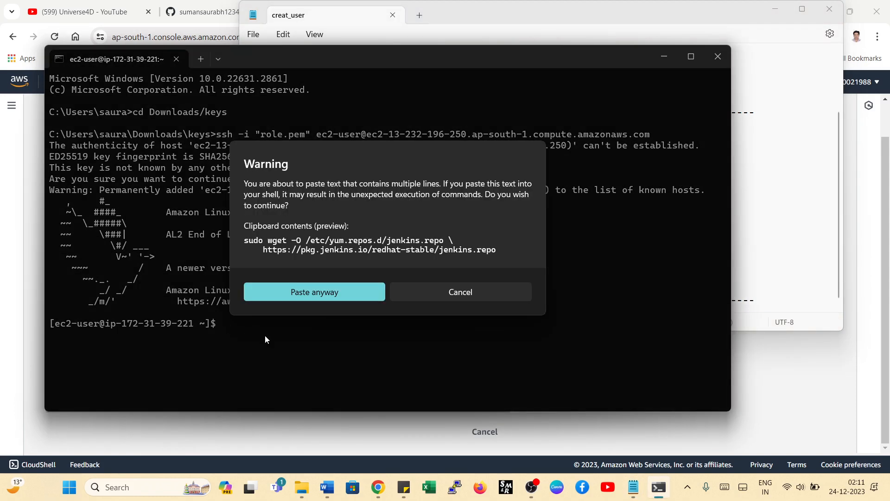
pyautogui.click(297, 294)
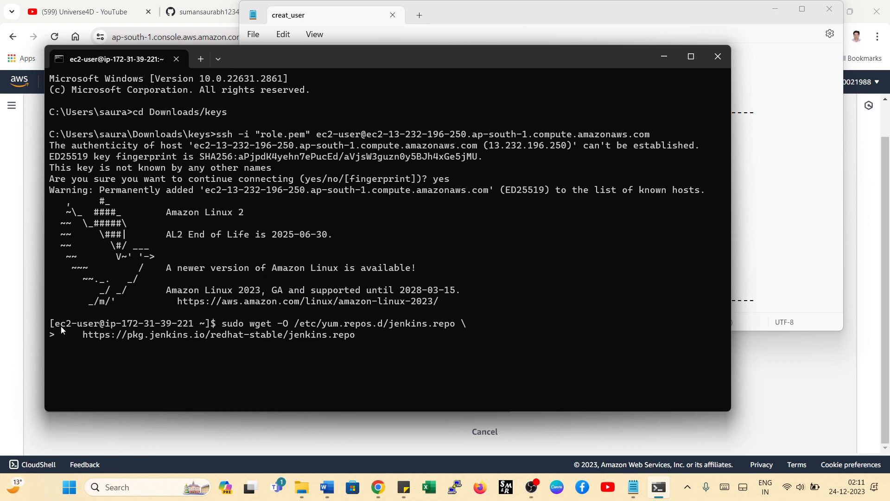
pyautogui.moveTo(55, 327); pyautogui.dragTo(99, 327)
pyautogui.moveTo(242, 326); pyautogui.dragTo(220, 326)
pyautogui.click(226, 326)
pyautogui.moveTo(98, 327); pyautogui.dragTo(190, 327)
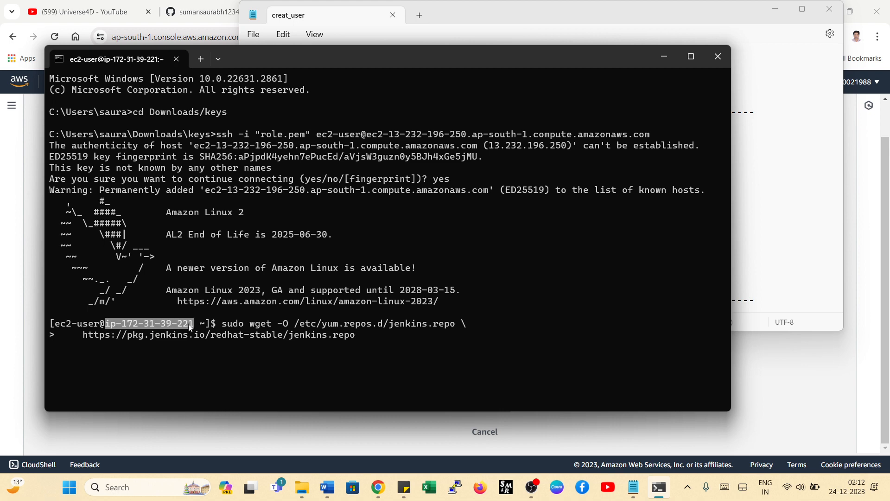
pyautogui.click(358, 339)
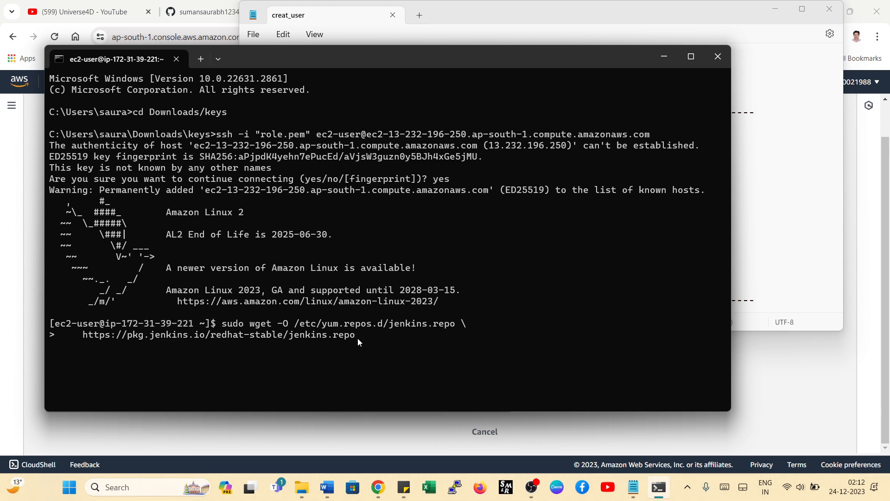
pyautogui.press('Return')
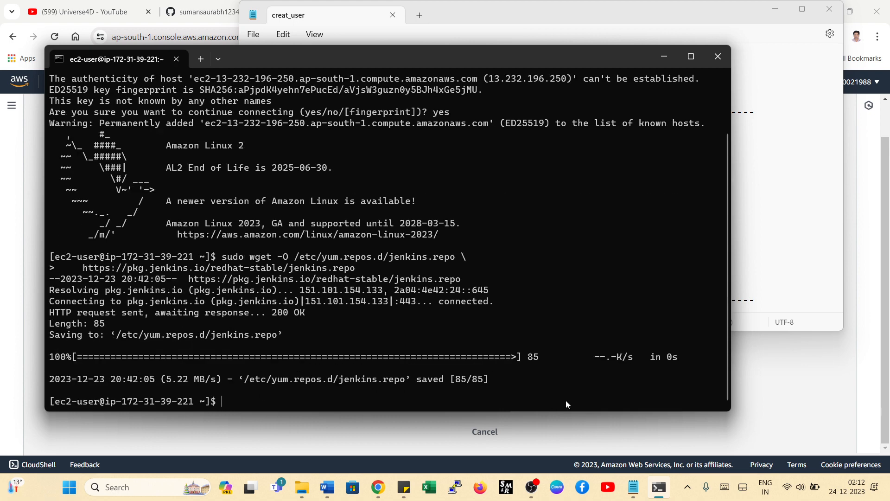
# - Copy the sudo rpm --import command for jenkins.io-2023.key from the Notepad notes and run it in the SSH session
pyautogui.click(633, 487)
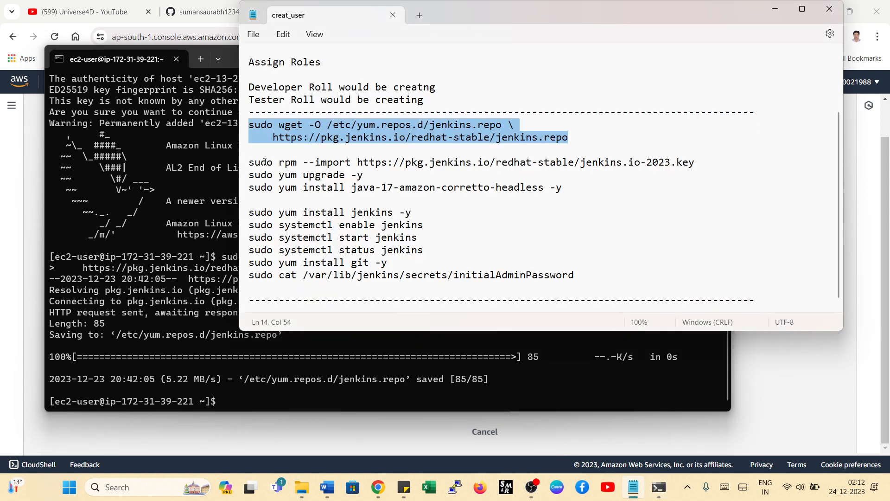
pyautogui.tripleClick(240, 163)
pyautogui.rightClick(306, 163)
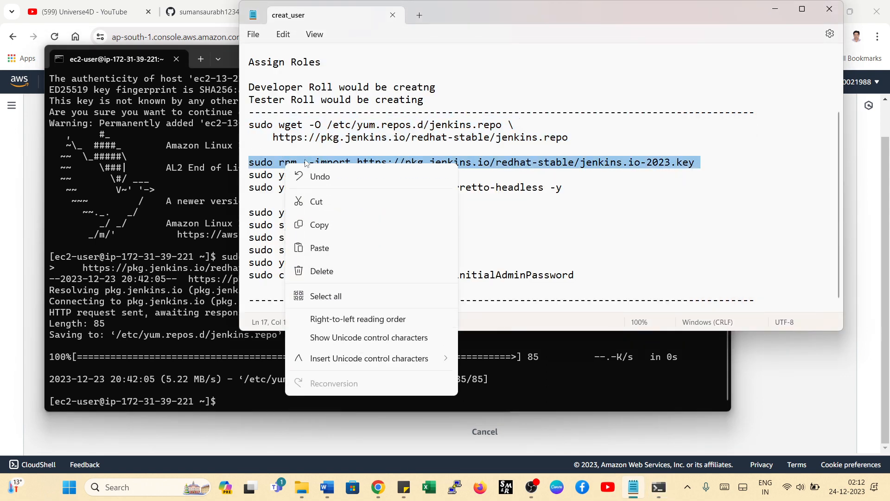
pyautogui.click(341, 226)
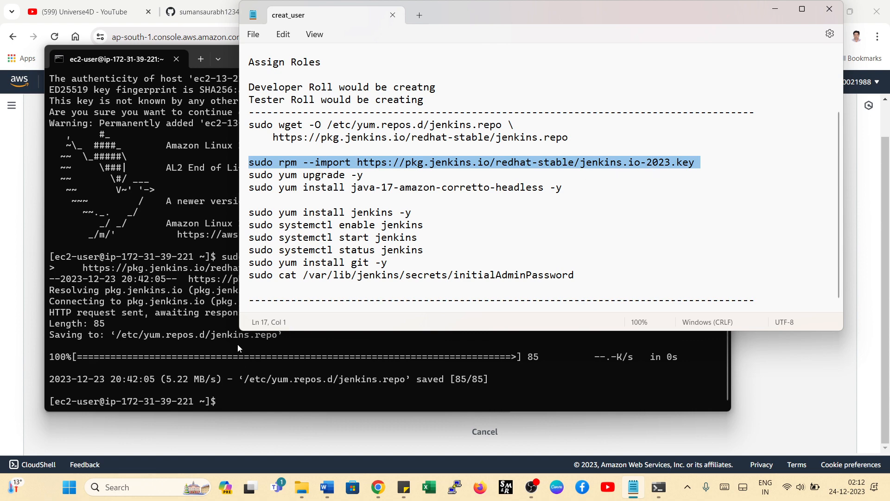
pyautogui.click(227, 403)
pyautogui.hotkey('ctrl', 'v')
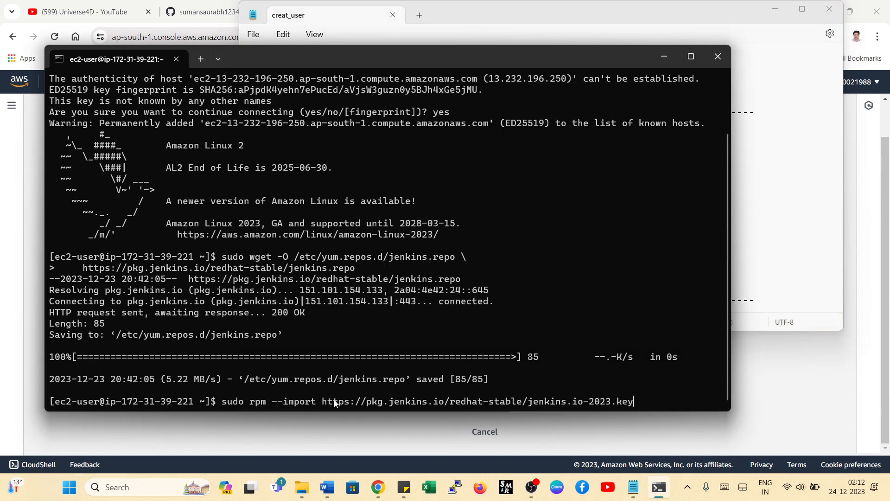
pyautogui.press('Return')
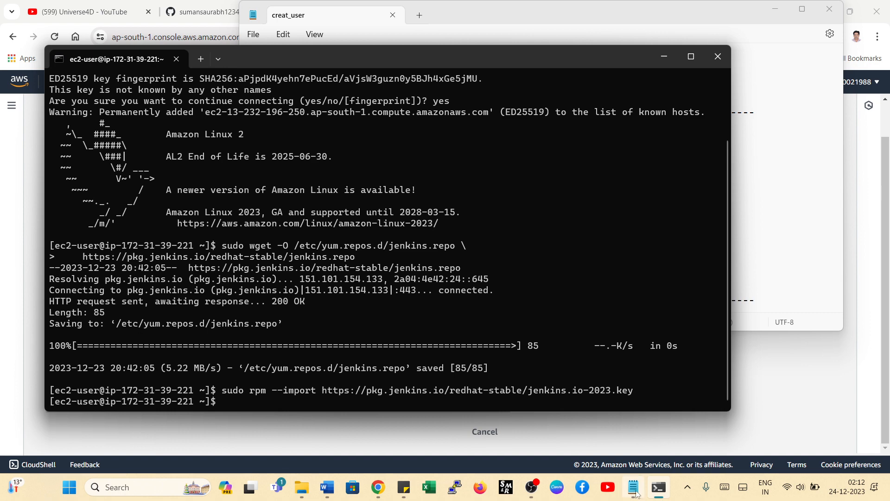
# - Copy sudo yum upgrade -y from the Notepad notes and run it in the SSH session
pyautogui.click(633, 487)
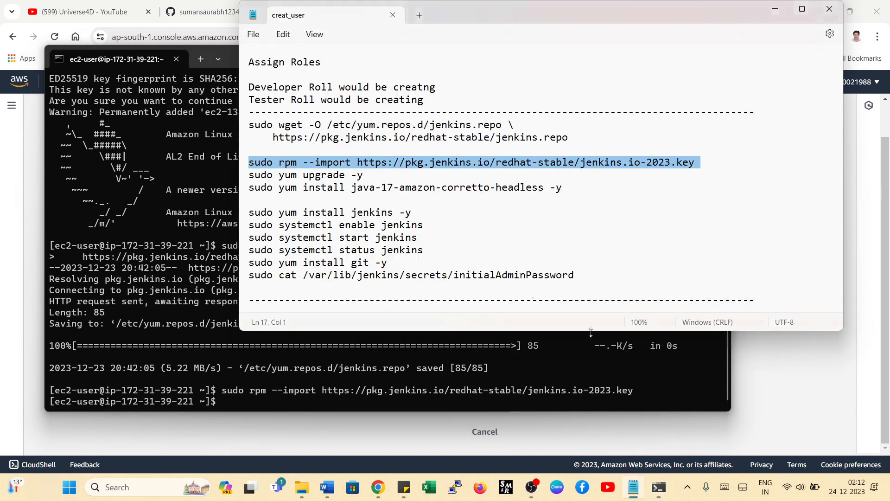
pyautogui.tripleClick(248, 176)
pyautogui.rightClick(275, 176)
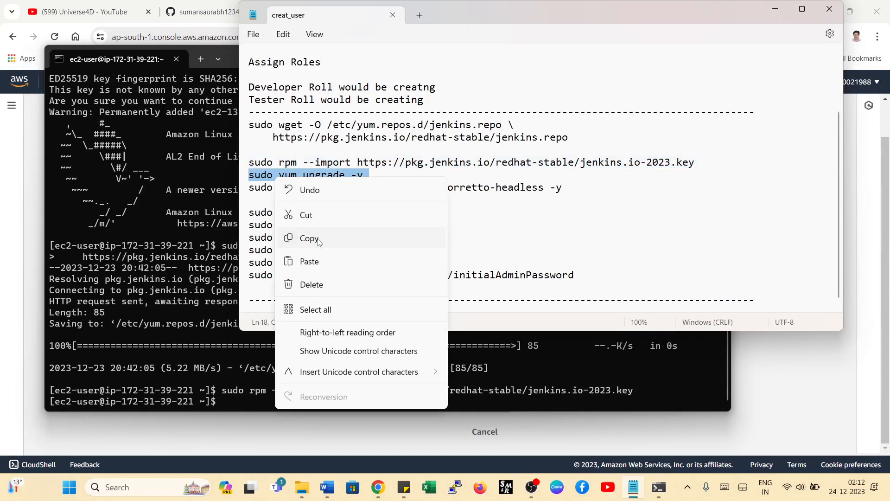
pyautogui.click(319, 238)
pyautogui.click(250, 402)
pyautogui.hotkey('ctrl', 'v')
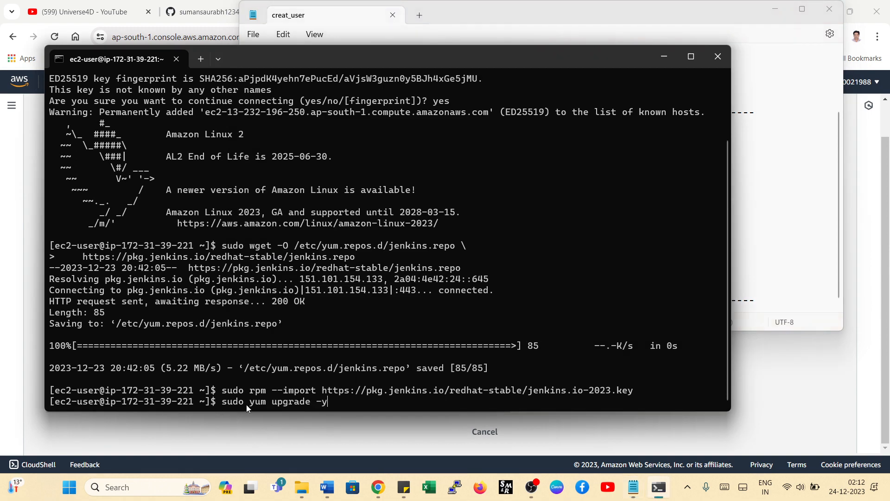
pyautogui.moveTo(247, 404)
pyautogui.mouseDown()
pyautogui.moveTo(274, 405)
pyautogui.moveTo(251, 404)
pyautogui.moveTo(263, 406)
pyautogui.mouseUp()
pyautogui.click(265, 404)
pyautogui.click(257, 404)
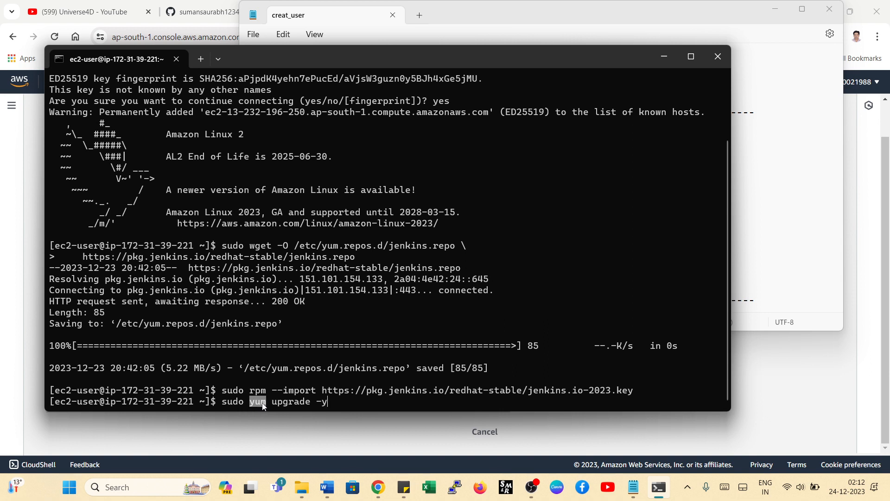
pyautogui.click(271, 408)
pyautogui.moveTo(265, 403); pyautogui.dragTo(317, 405)
pyautogui.click(347, 405)
pyautogui.moveTo(321, 405); pyautogui.dragTo(338, 404)
pyautogui.press('Return')
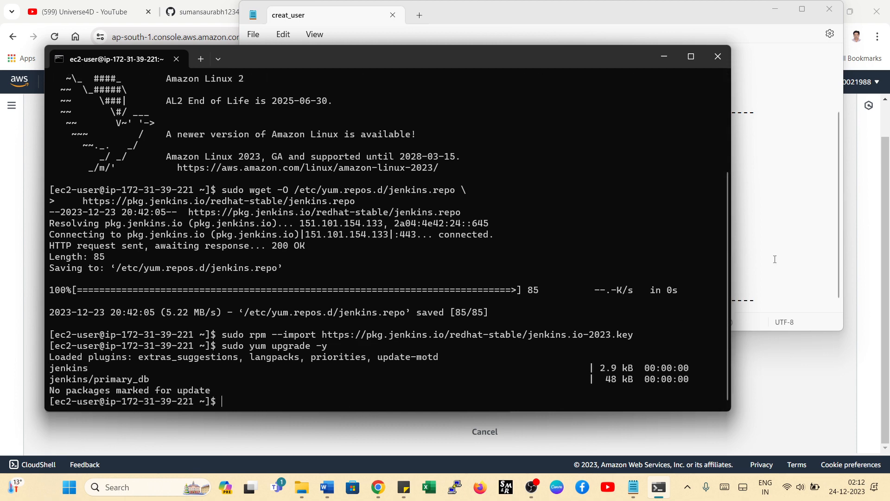
# - Copy sudo yum install java-17-amazon-corretto-headless -y from the Notepad notes and run it in the SSH session
pyautogui.click(773, 258)
pyautogui.click(414, 174)
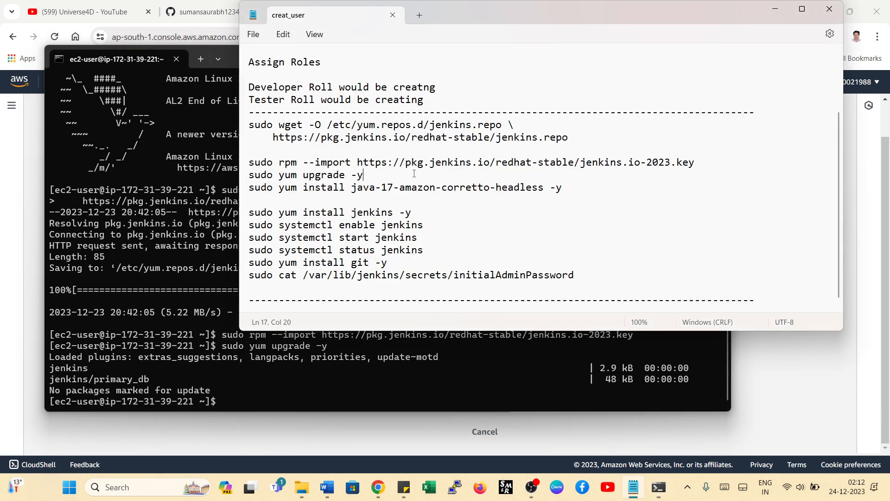
pyautogui.click(243, 190)
pyautogui.rightClick(272, 189)
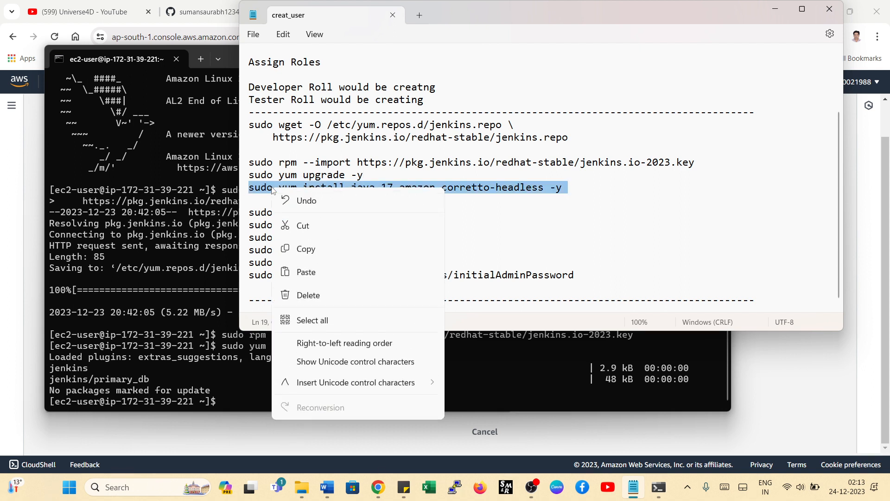
pyautogui.click(305, 251)
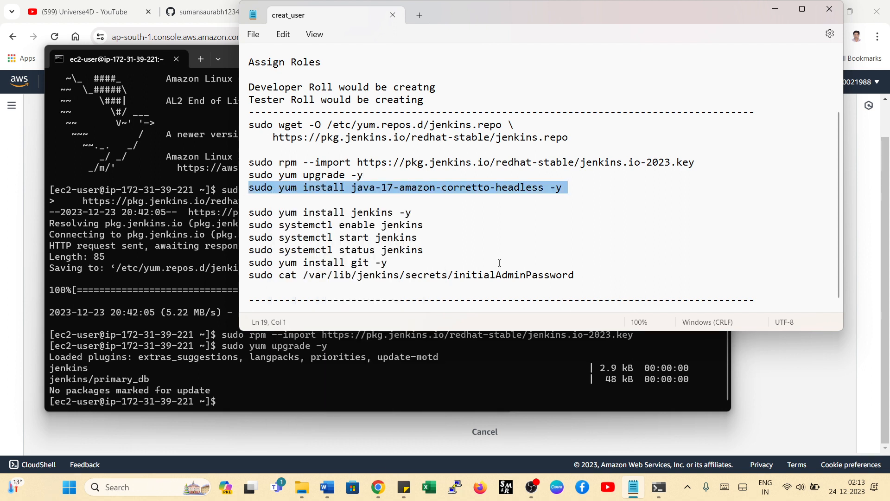
pyautogui.click(383, 189)
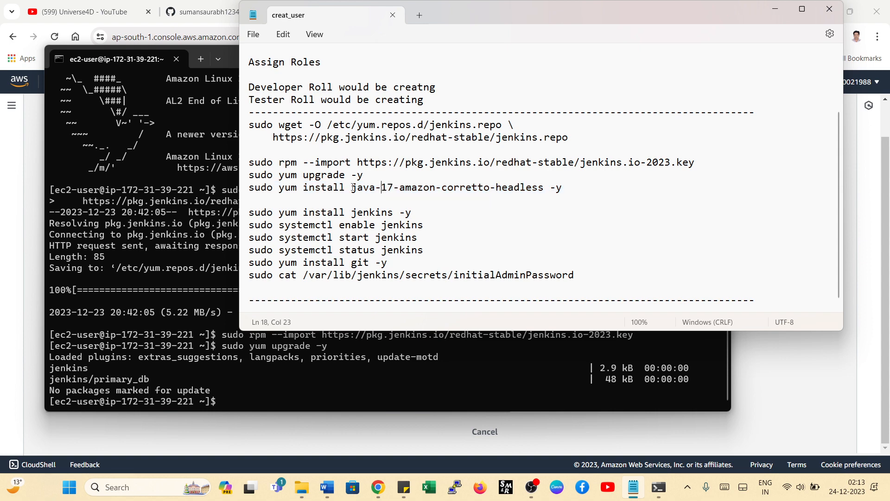
pyautogui.moveTo(353, 188); pyautogui.dragTo(395, 188)
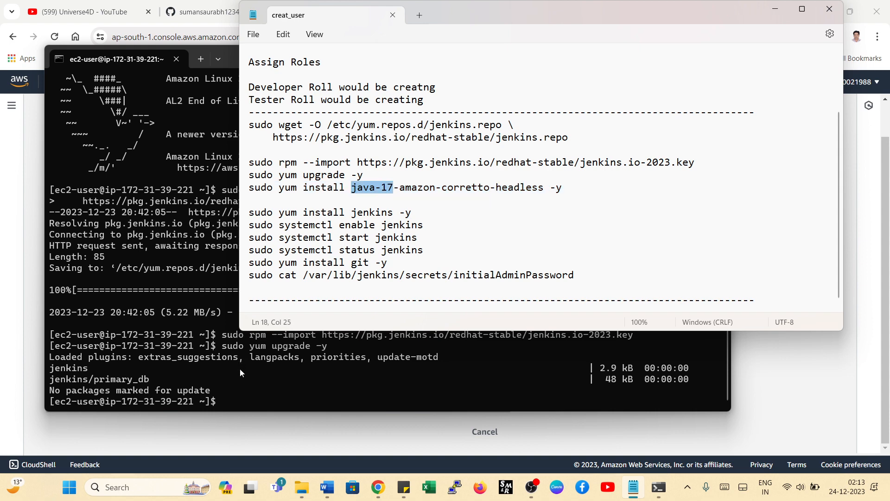
pyautogui.click(232, 395)
pyautogui.hotkey('ctrl', 'v')
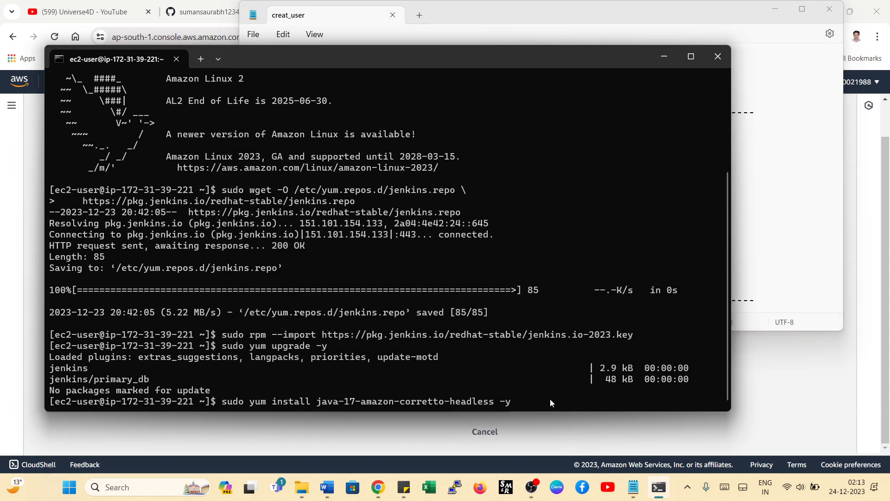
pyautogui.press('Return')
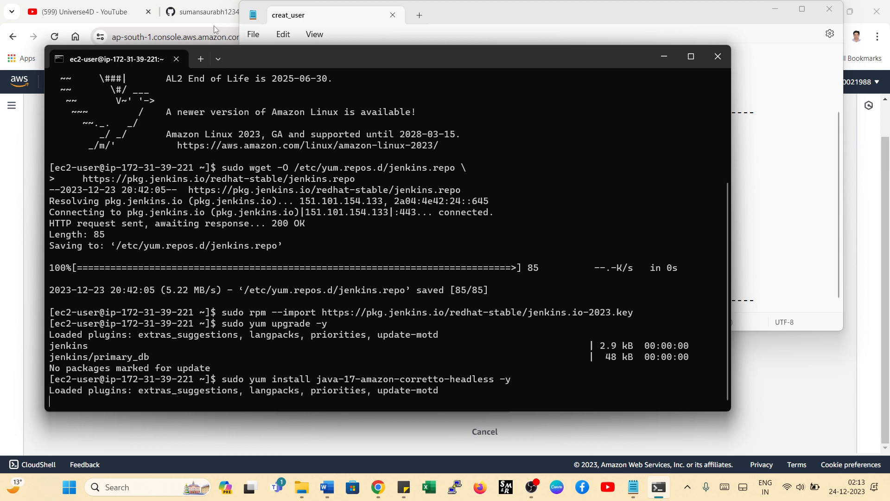
# - Switch to Chrome, search Google for jenkins installation on linux and open the jenkins.io Linux page in a new tab
pyautogui.click(213, 15)
pyautogui.click(445, 11)
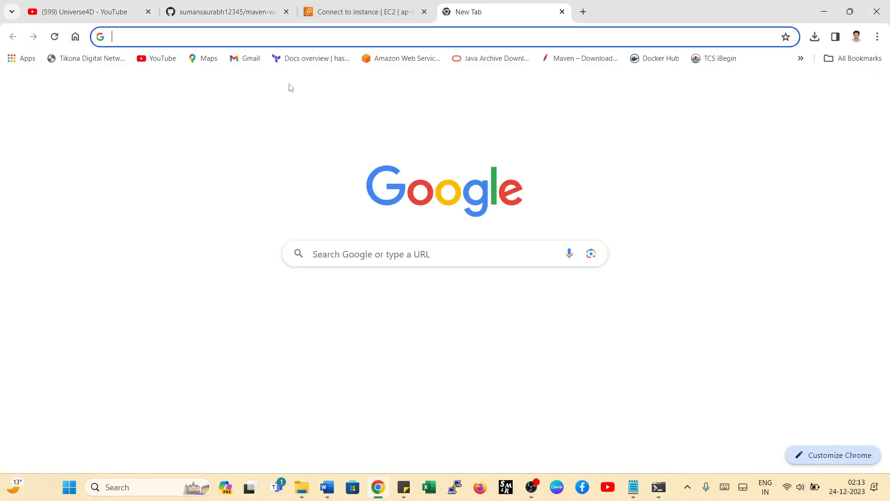
pyautogui.click(243, 36)
pyautogui.write('jenkins')
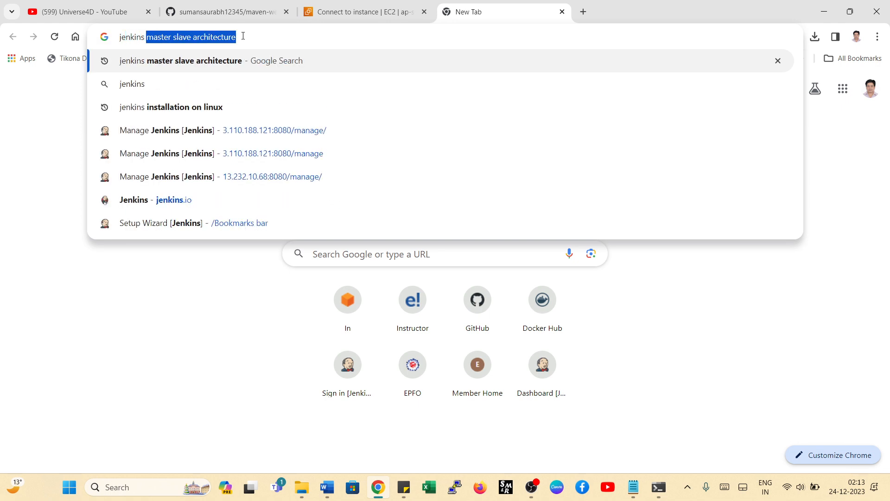
pyautogui.write(' insta')
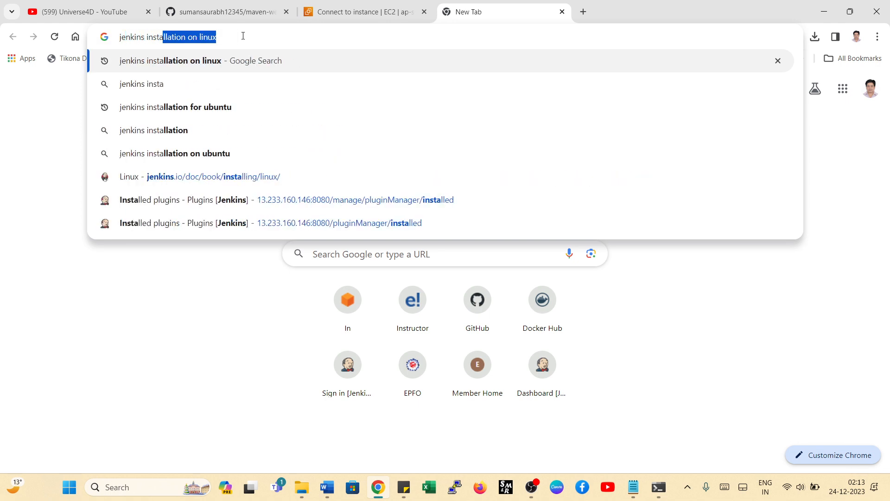
pyautogui.write('llation')
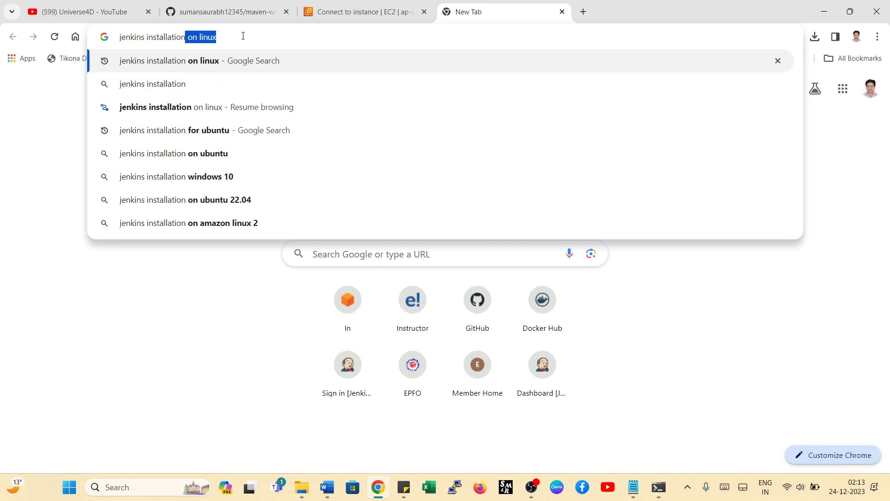
pyautogui.press('Return')
pyautogui.rightClick(141, 216)
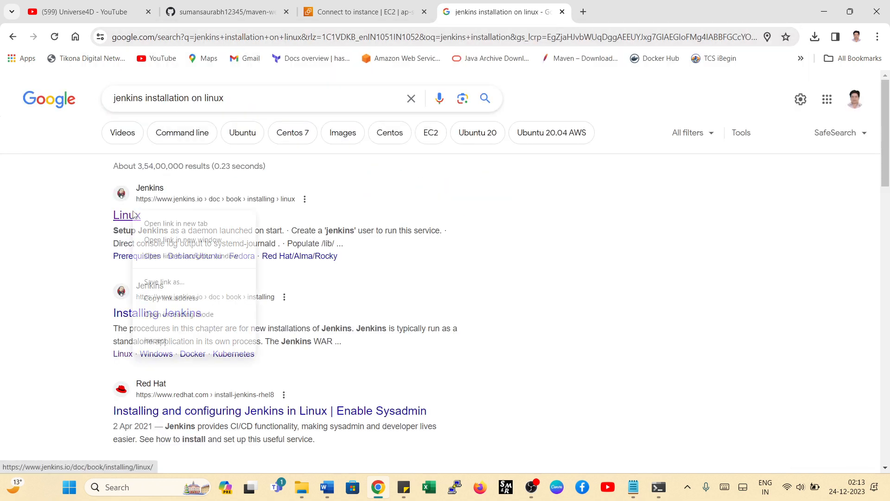
pyautogui.click(169, 223)
pyautogui.click(623, 12)
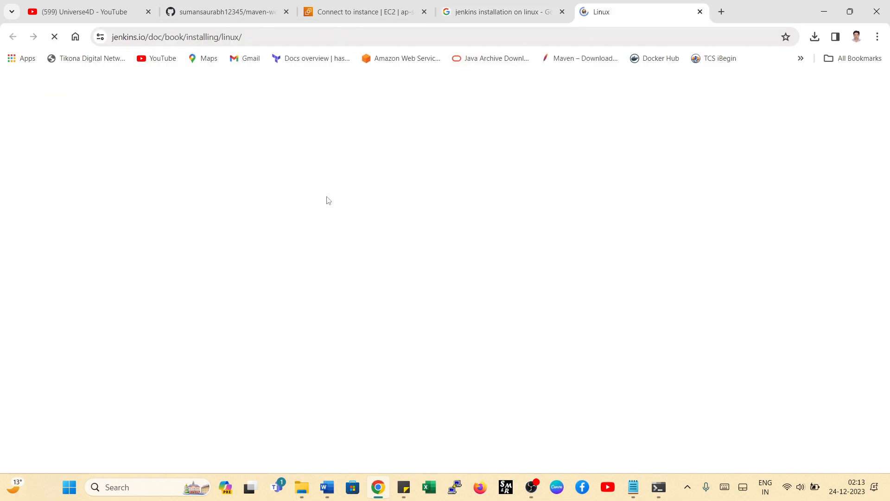
# - Examine the Red Hat yum installation commands for the Long Term Support and weekly releases on the Jenkins Linux page
pyautogui.scroll(-15, 389, 257)
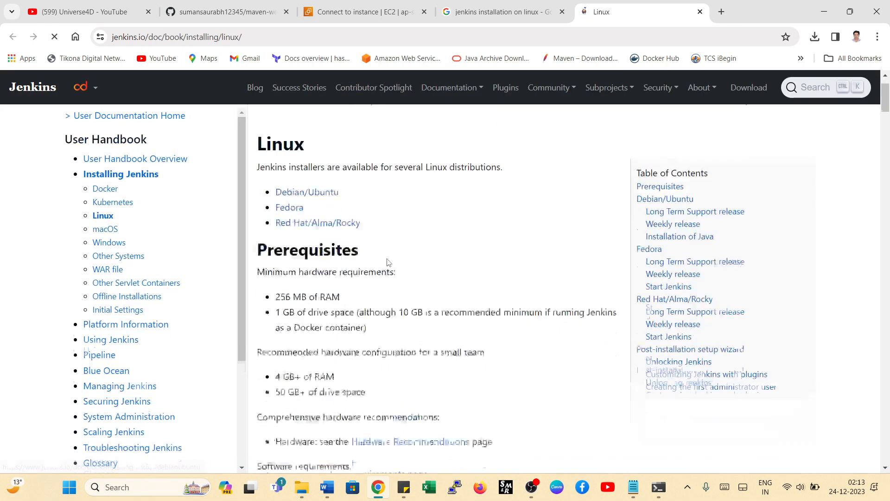
pyautogui.scroll(-15, 390, 251)
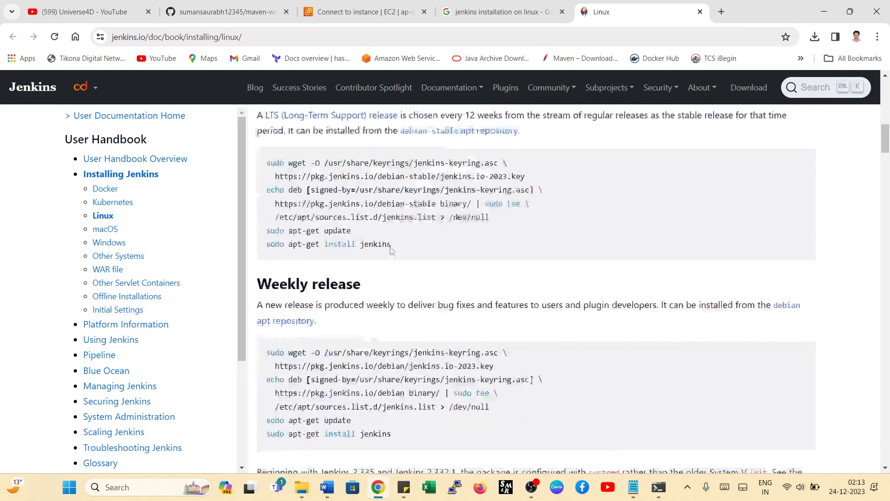
pyautogui.scroll(-3, 390, 249)
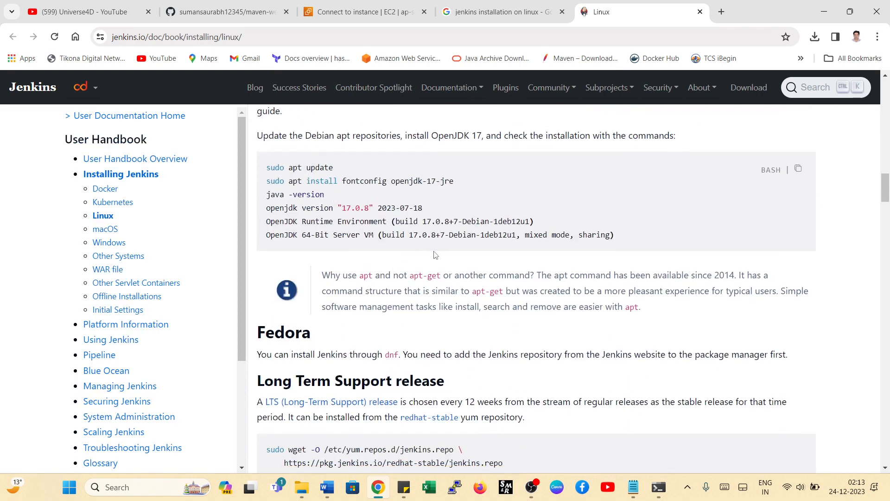
pyautogui.scroll(-10, 417, 241)
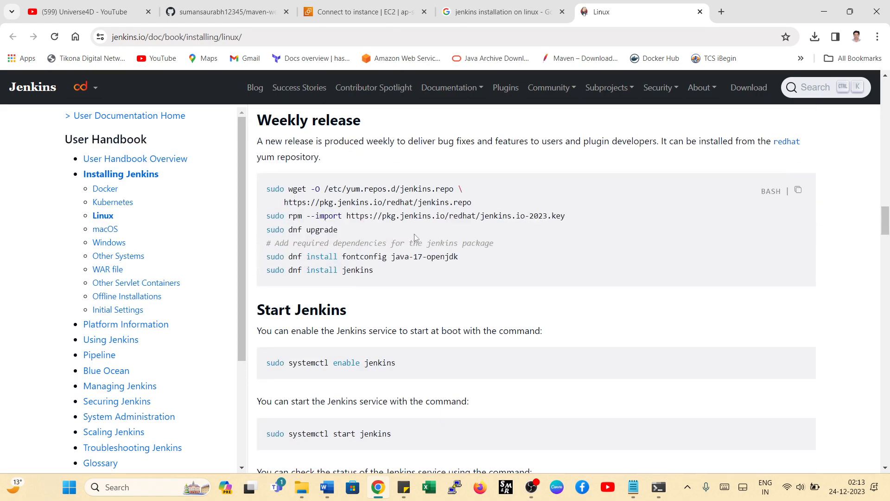
pyautogui.scroll(-15, 416, 238)
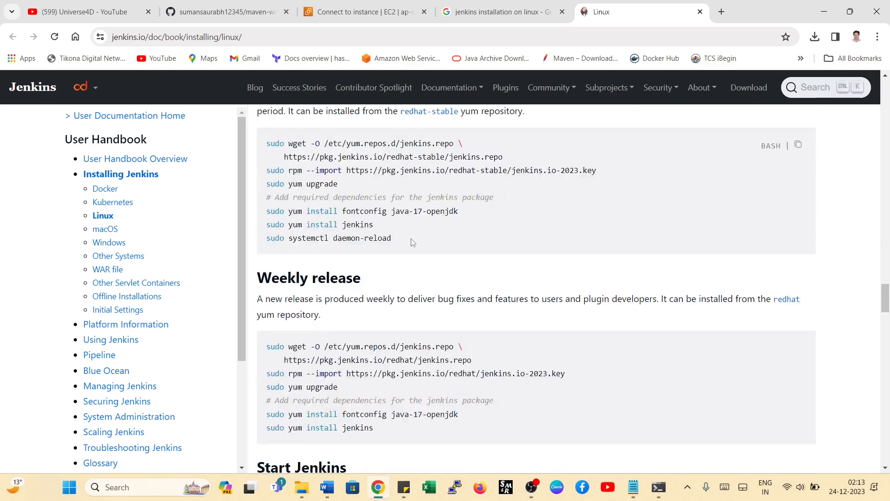
pyautogui.moveTo(269, 215); pyautogui.dragTo(523, 216)
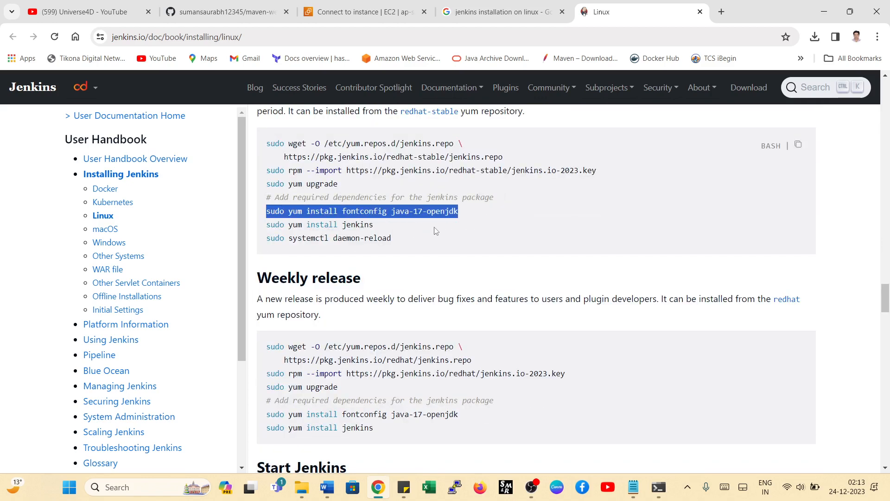
pyautogui.moveTo(376, 224); pyautogui.dragTo(247, 233)
pyautogui.moveTo(402, 236); pyautogui.dragTo(259, 237)
pyautogui.scroll(-3, 327, 217)
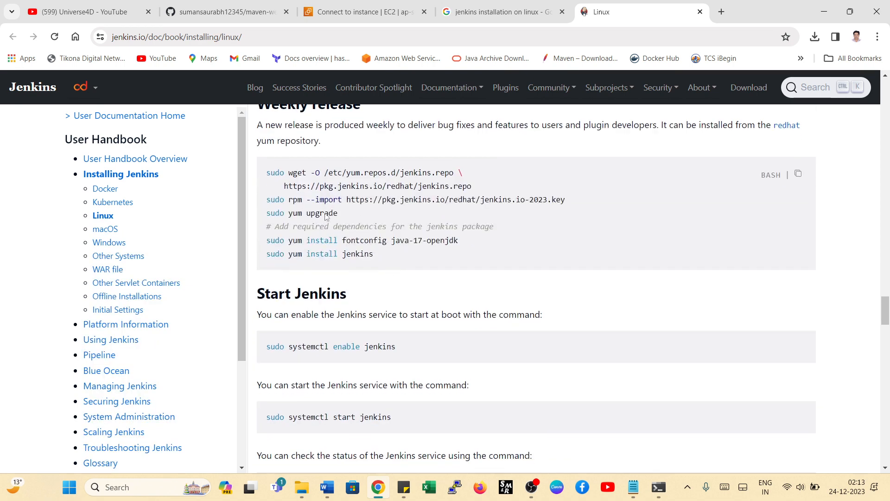
pyautogui.moveTo(273, 173); pyautogui.dragTo(435, 264)
pyautogui.click(436, 264)
# - Switch to the creat_user notes in Notepad and copy the java-17-amazon-corretto-headless install command again
pyautogui.click(634, 486)
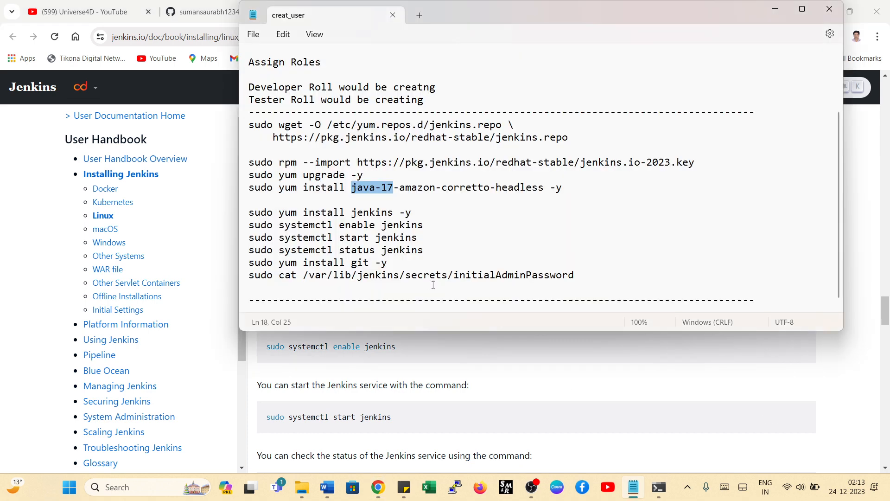
pyautogui.moveTo(563, 188); pyautogui.dragTo(243, 187)
pyautogui.rightClick(254, 195)
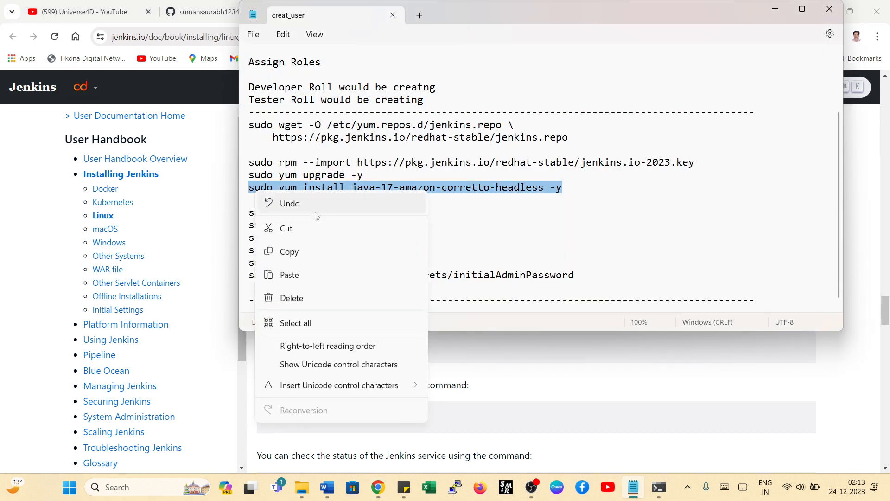
pyautogui.click(285, 251)
# - Return to the SSH session and review the output of the Java 17 installation and the commands run before it
pyautogui.click(659, 487)
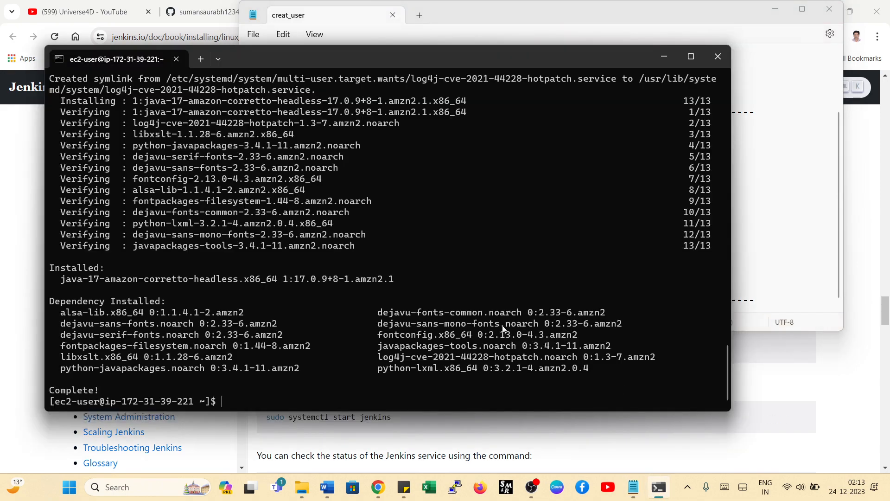
pyautogui.scroll(1, 330, 313)
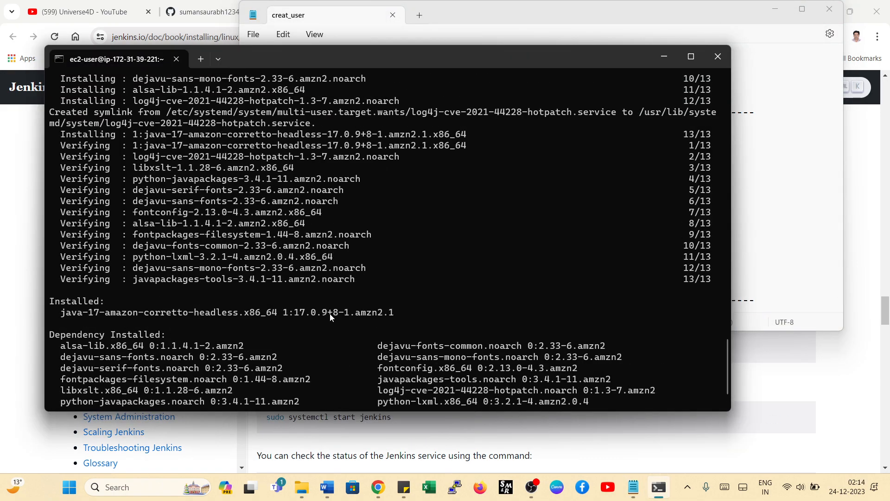
pyautogui.scroll(15, 331, 316)
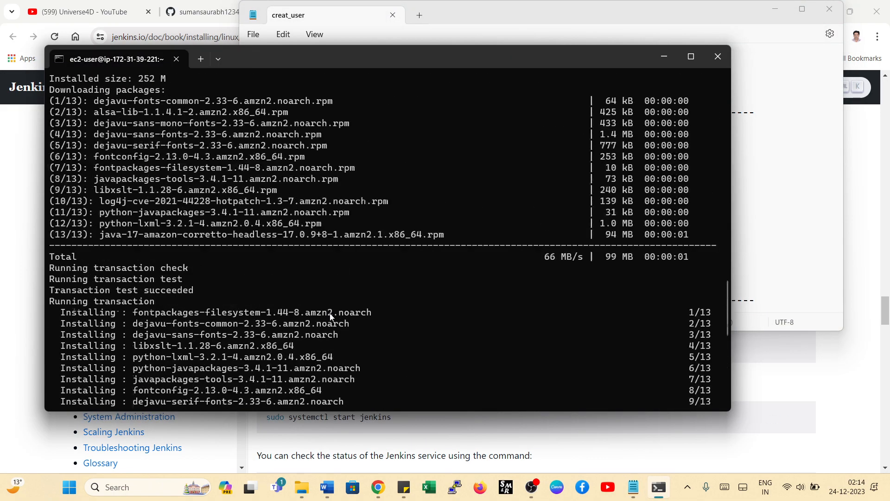
pyautogui.scroll(7, 330, 313)
pyautogui.scroll(12, 330, 312)
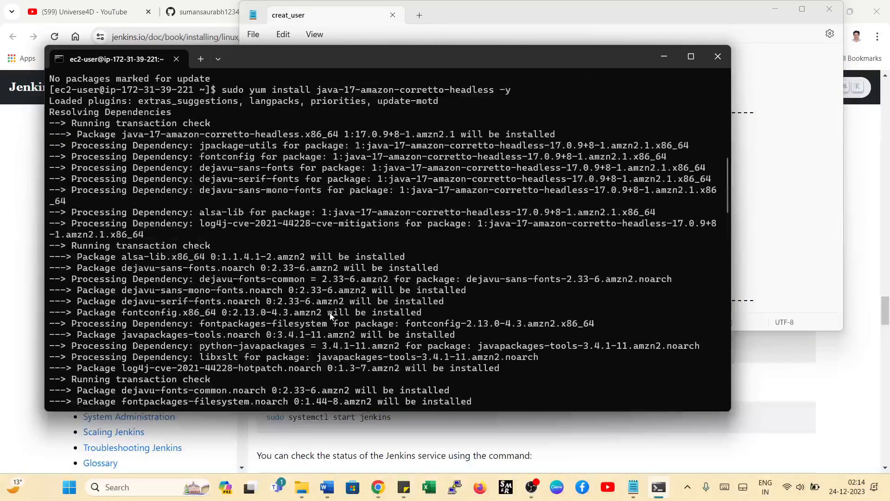
pyautogui.scroll(1, 368, 309)
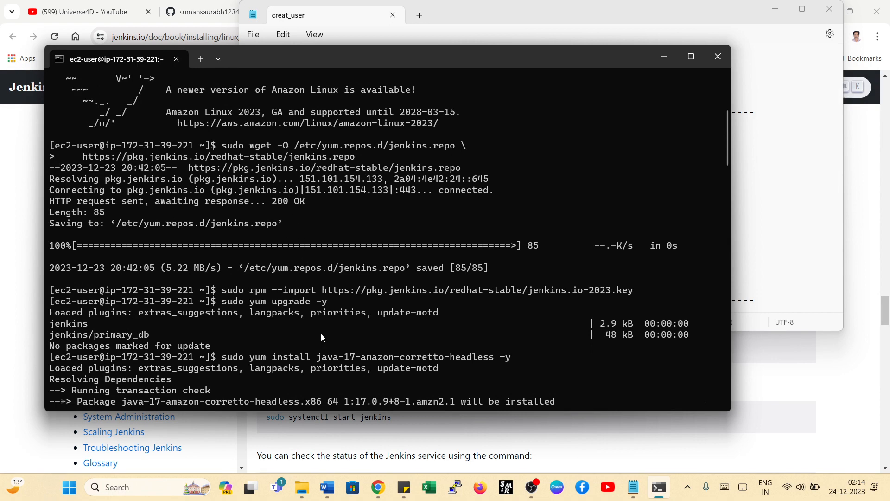
pyautogui.scroll(-1, 321, 337)
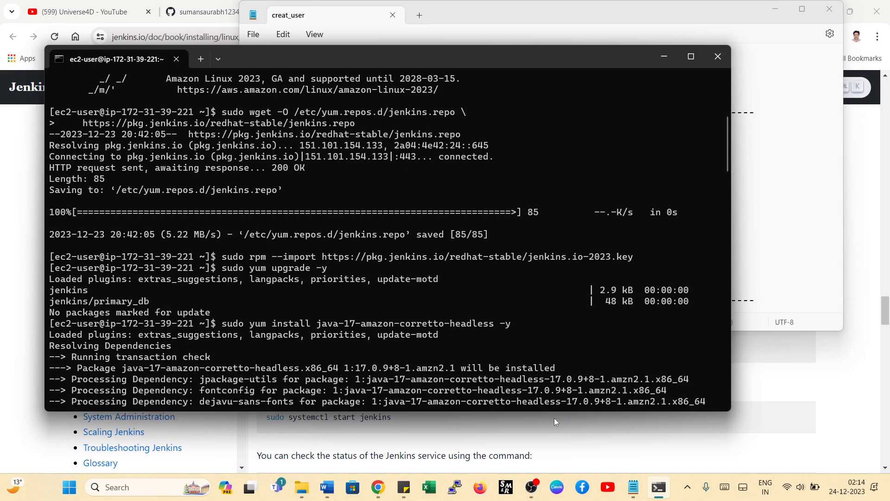
# - Copy sudo yum install jenkins -y from the Notepad notes and run it in the SSH session
pyautogui.click(634, 487)
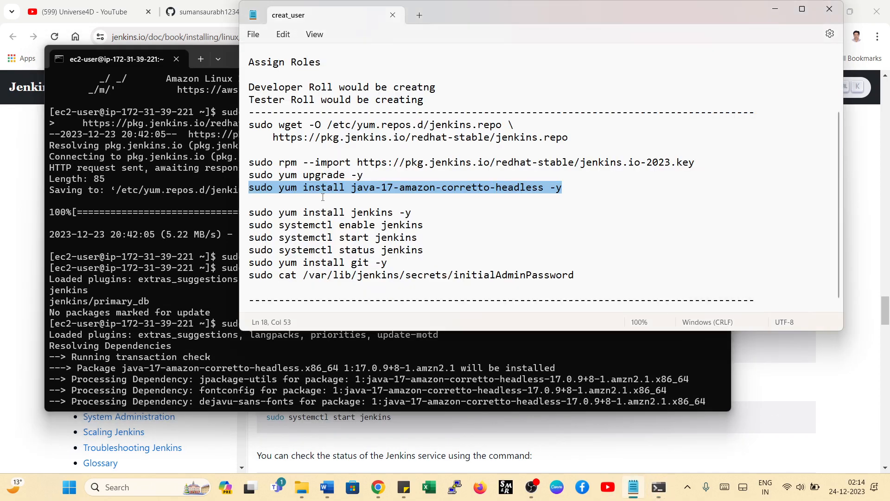
pyautogui.tripleClick(241, 215)
pyautogui.rightClick(272, 219)
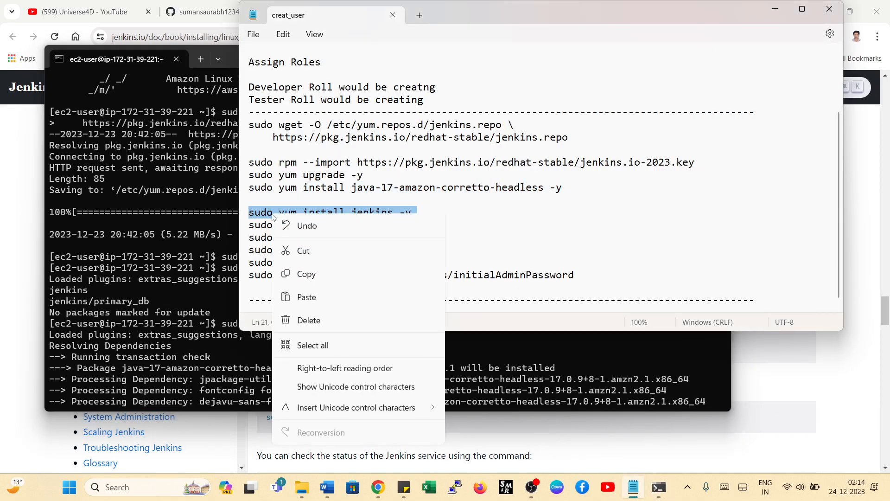
pyautogui.click(306, 279)
pyautogui.click(191, 338)
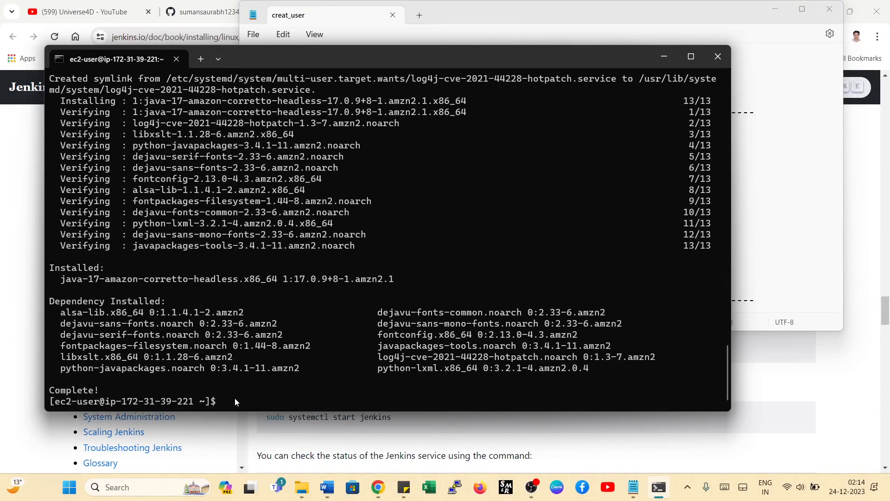
pyautogui.hotkey('ctrl', 'v')
pyautogui.press('Return')
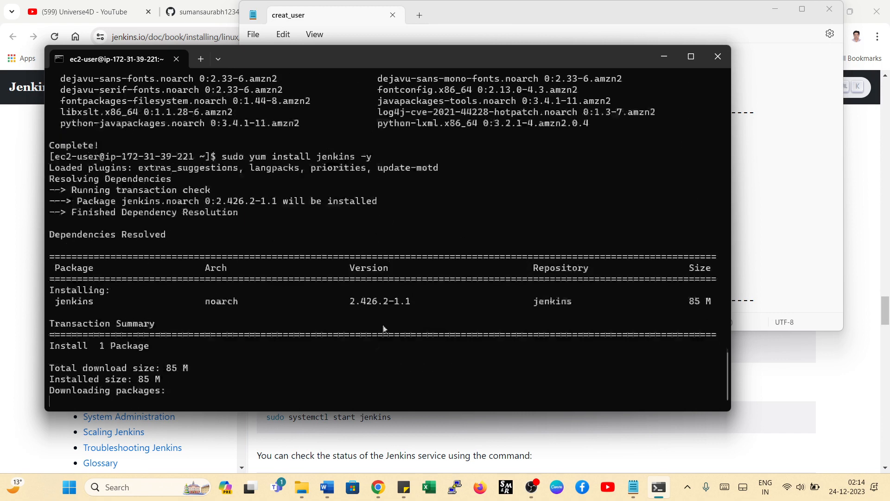
# - Copy sudo systemctl enable jenkins from the creat_user notes in Notepad and run it in the SSH session
pyautogui.click(667, 495)
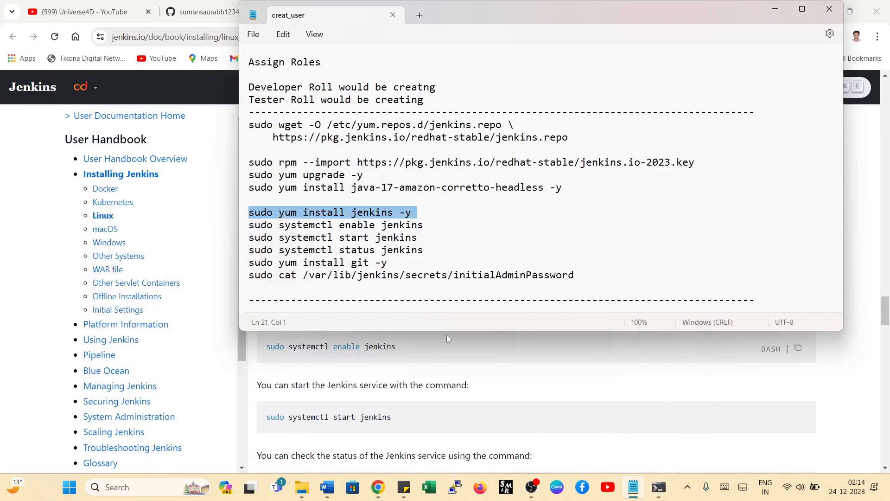
pyautogui.click(417, 226)
pyautogui.moveTo(417, 226); pyautogui.dragTo(249, 226)
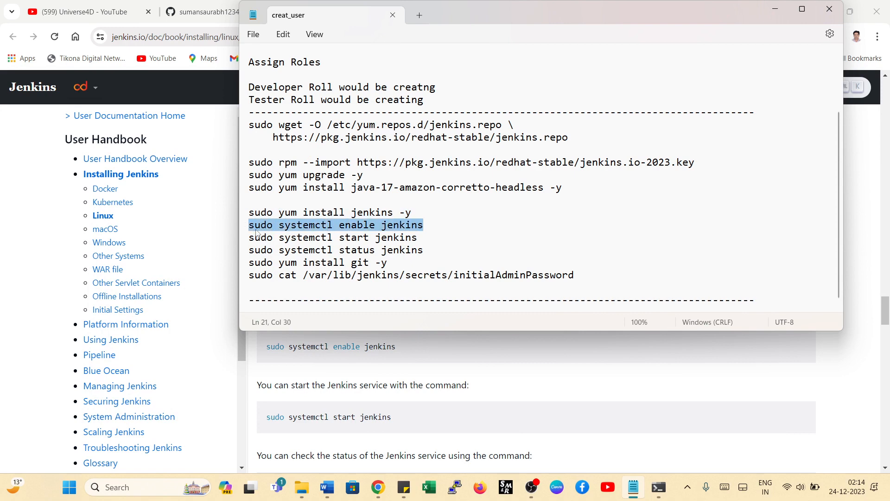
pyautogui.rightClick(256, 230)
pyautogui.click(292, 291)
pyautogui.click(659, 487)
pyautogui.rightClick(230, 397)
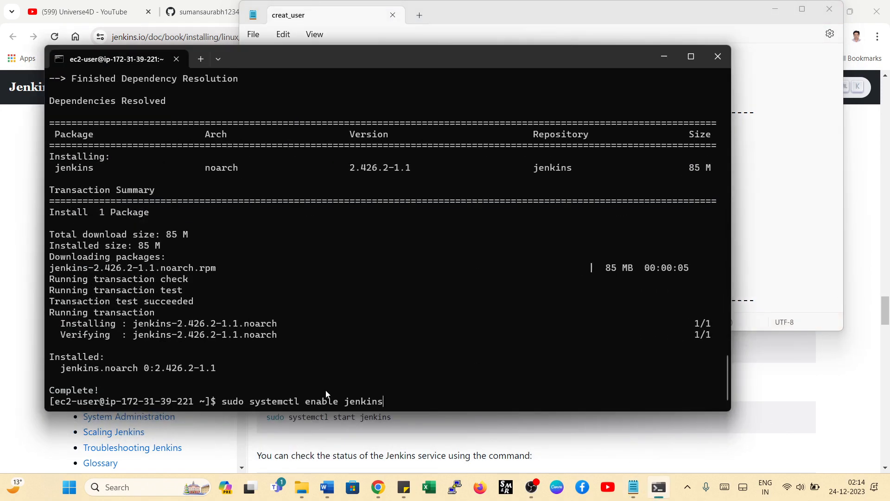
pyautogui.press('Return')
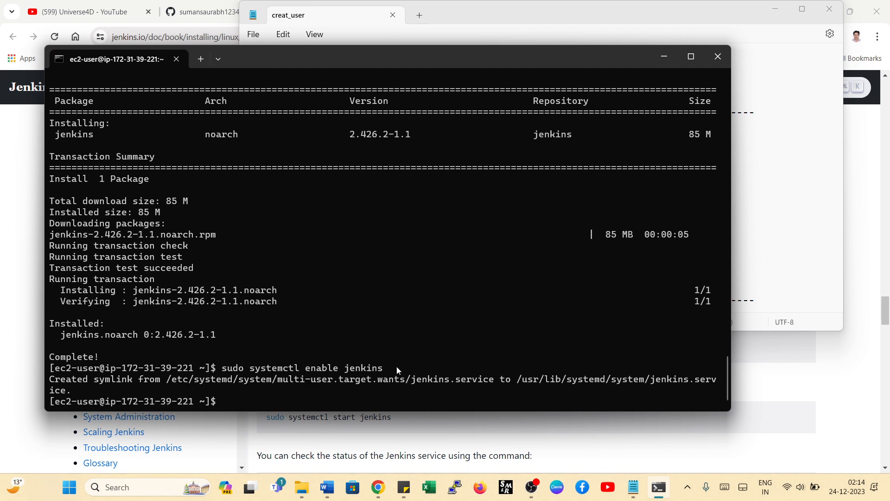
# - Copy sudo systemctl start jenkins from the Notepad notes and run it in the SSH session
pyautogui.click(635, 494)
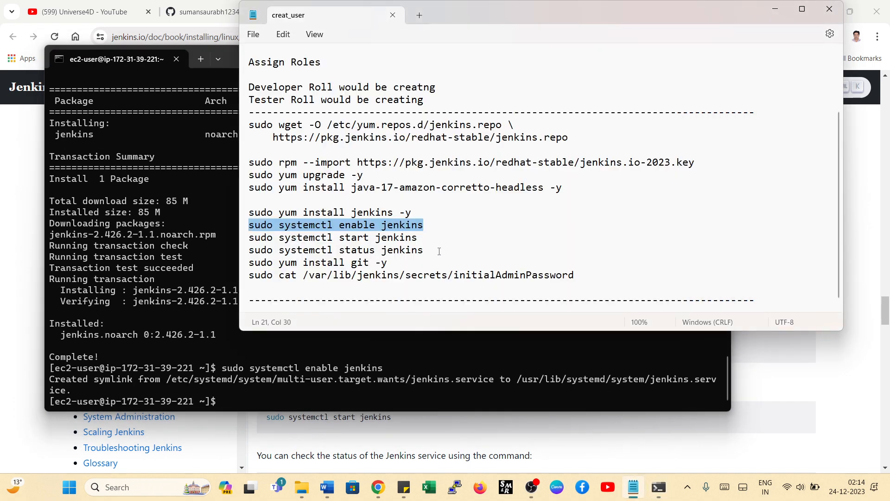
pyautogui.moveTo(419, 238); pyautogui.dragTo(254, 245)
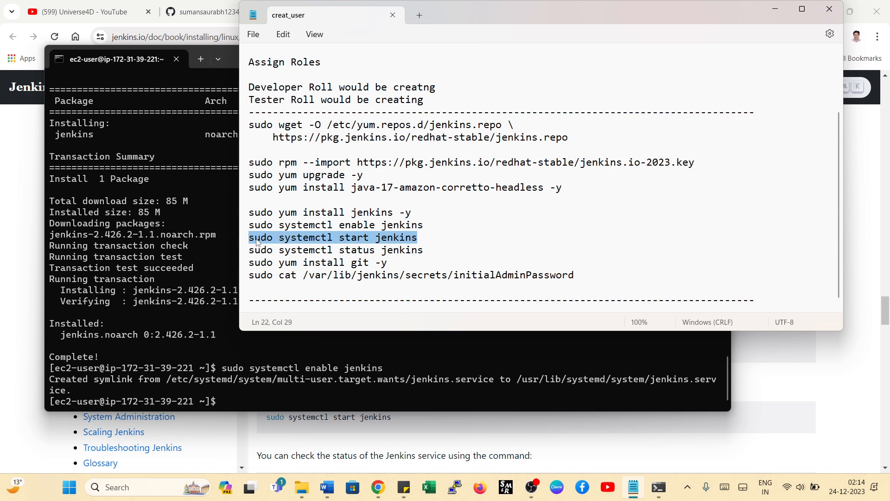
pyautogui.rightClick(257, 241)
pyautogui.click(297, 300)
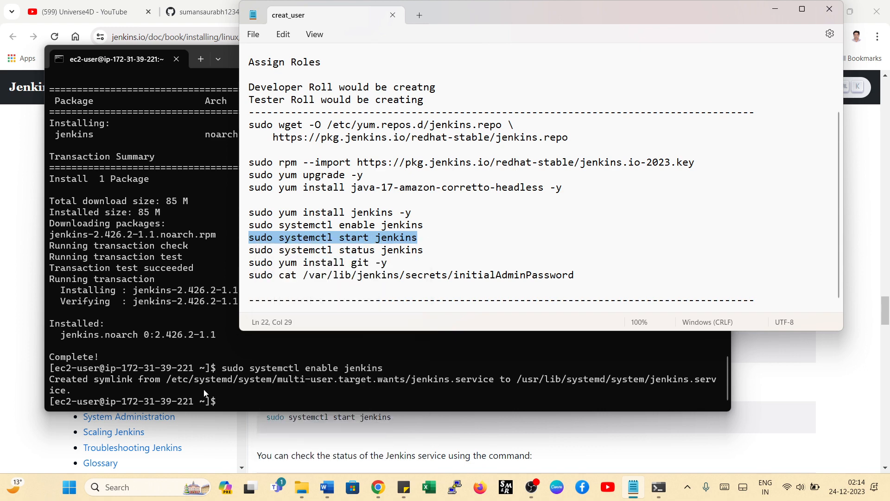
pyautogui.click(227, 408)
pyautogui.hotkey('ctrl', 'v')
pyautogui.press('Return')
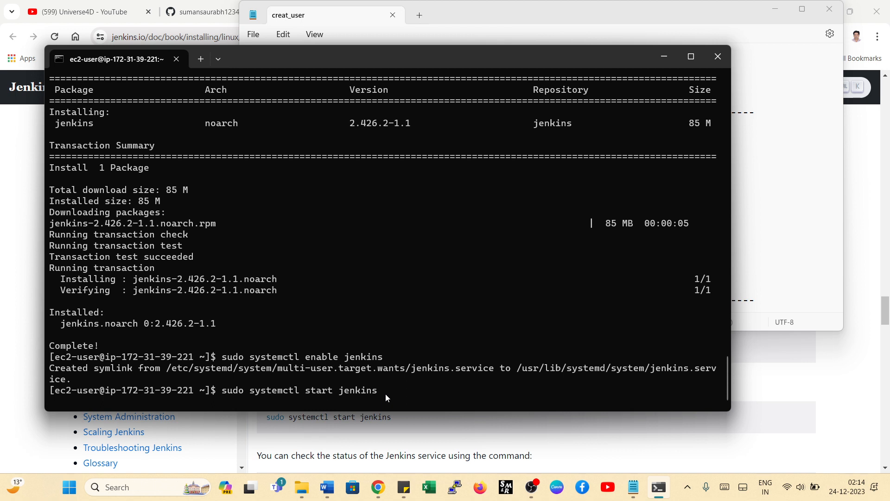
# - Switch to Chrome and search Google for java 17 install in linux on ec2
pyautogui.click(773, 267)
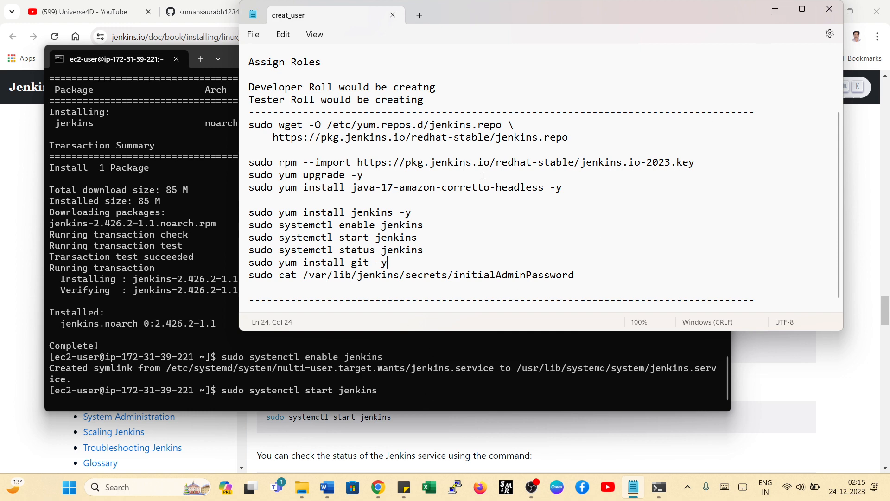
pyautogui.click(204, 11)
pyautogui.click(363, 13)
pyautogui.click(483, 14)
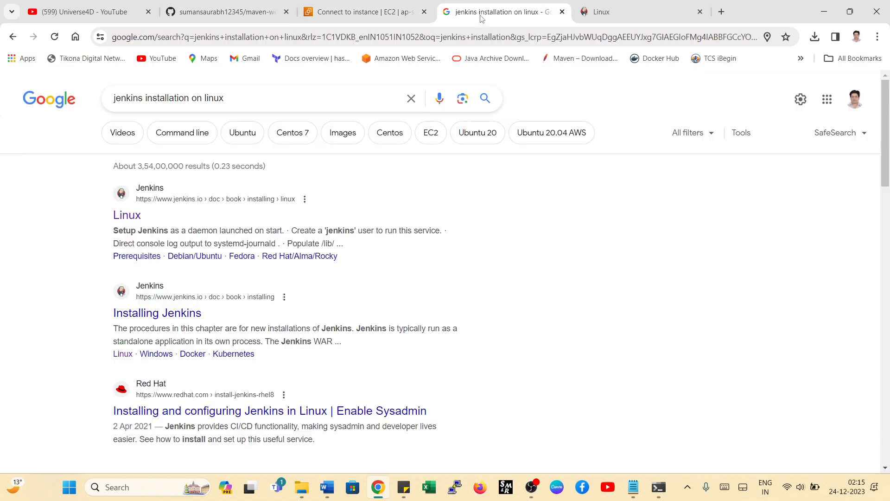
pyautogui.scroll(-1, 200, 144)
pyautogui.scroll(1, 206, 209)
pyautogui.moveTo(224, 97); pyautogui.dragTo(104, 98)
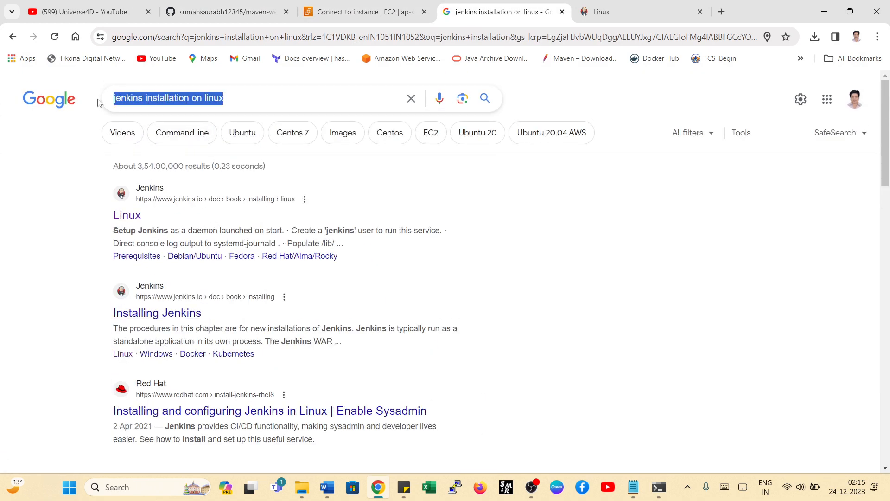
pyautogui.write('java')
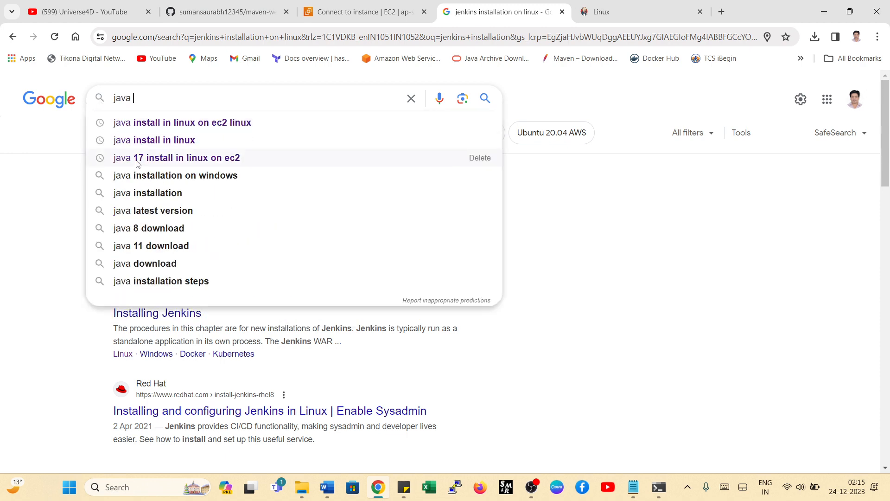
pyautogui.click(157, 160)
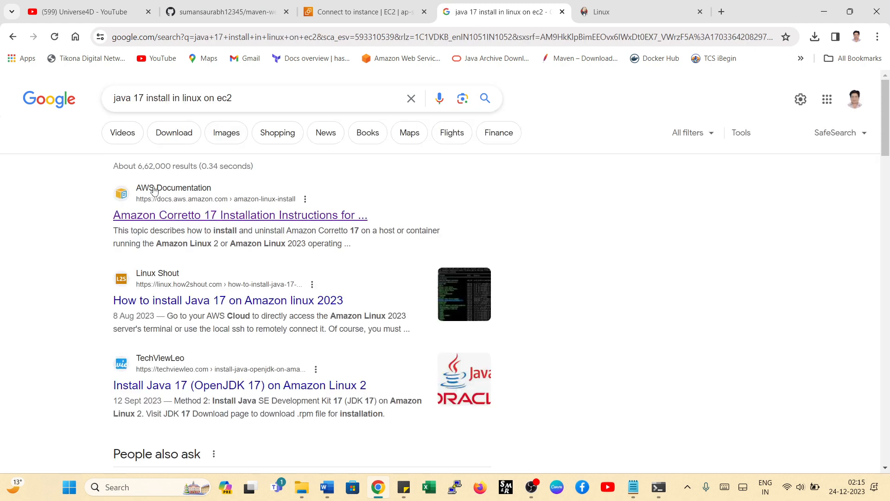
# - Open the Amazon Corretto 17 installation instructions in a new tab and highlight the Option 1 headless install command
pyautogui.rightClick(194, 220)
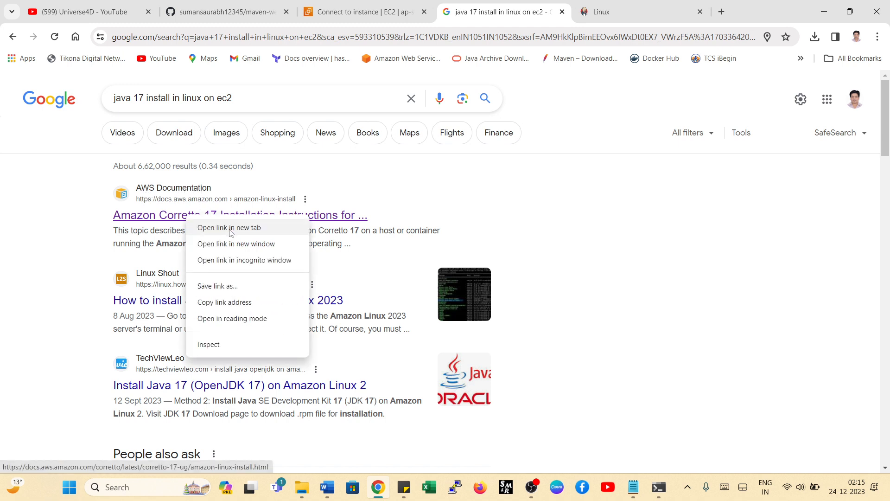
pyautogui.click(227, 227)
pyautogui.click(544, 14)
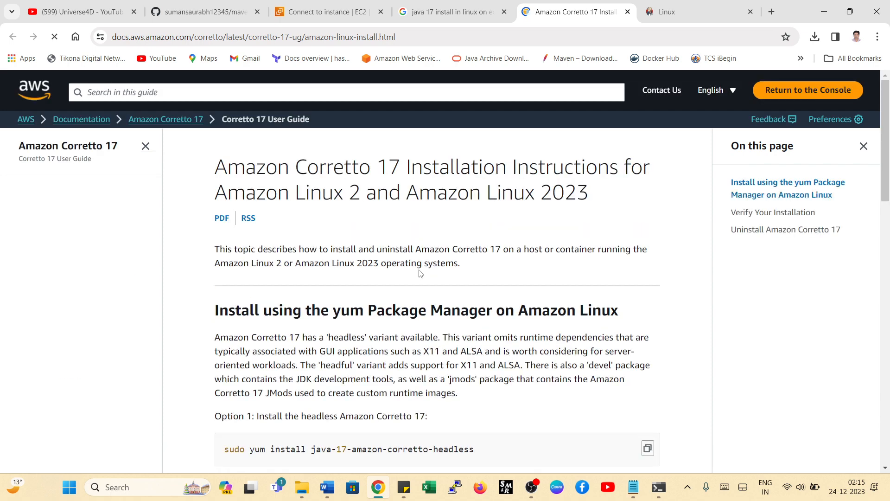
pyautogui.scroll(-3, 435, 268)
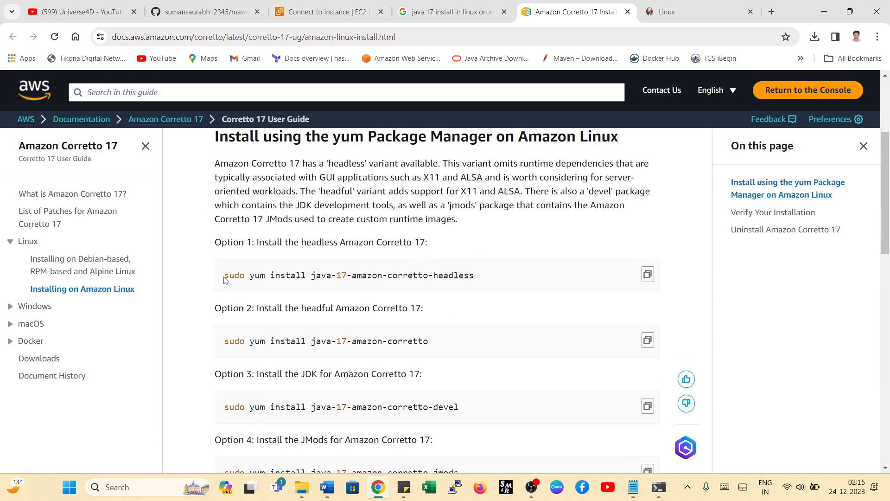
pyautogui.moveTo(224, 278); pyautogui.dragTo(494, 268)
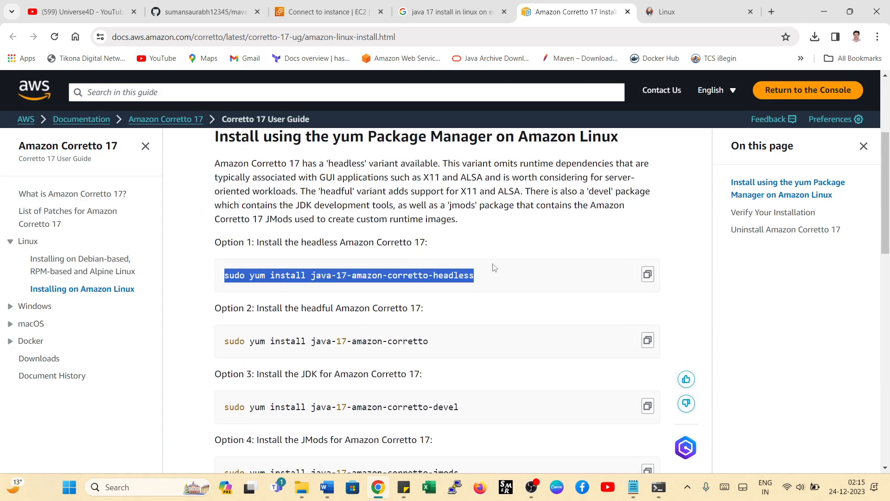
# - Copy sudo systemctl status jenkins from the Notepad notes, run it in the SSH session and check the service's active state
pyautogui.click(659, 487)
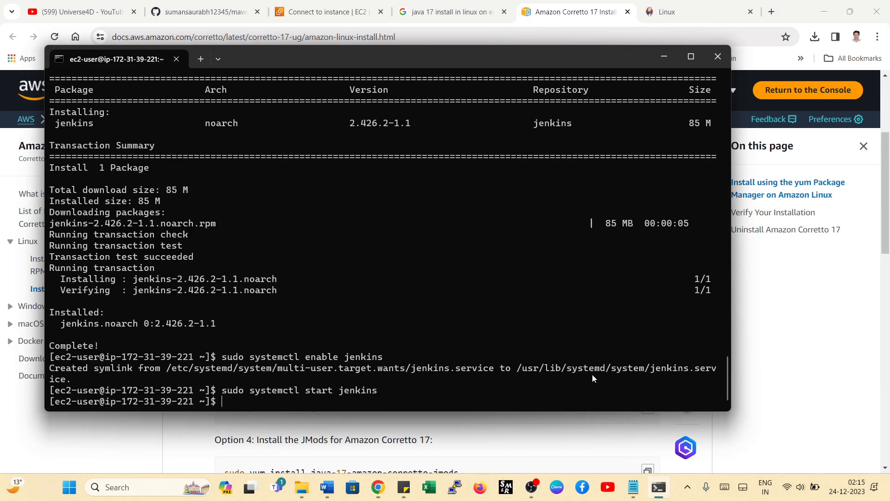
pyautogui.click(633, 487)
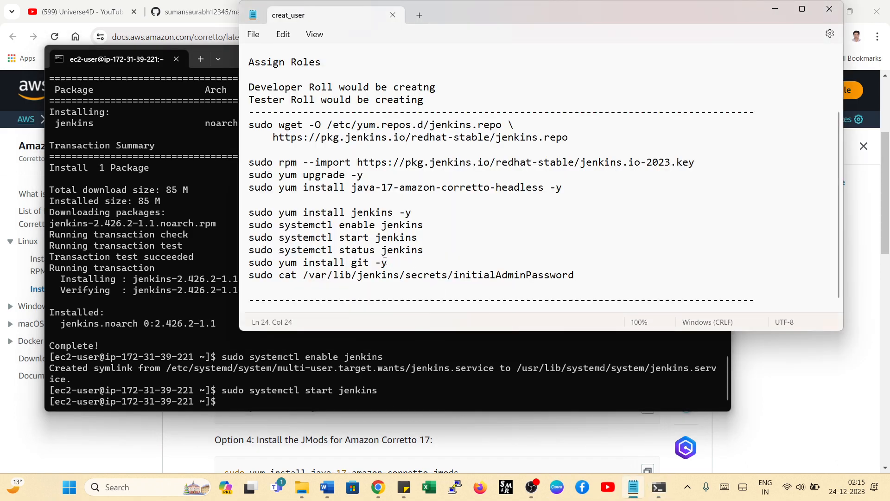
pyautogui.moveTo(430, 251); pyautogui.dragTo(236, 250)
pyautogui.rightClick(276, 253)
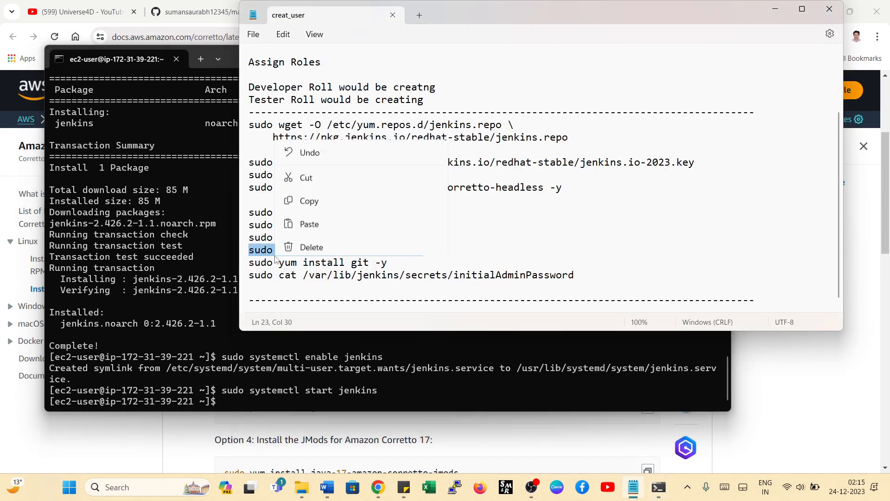
pyautogui.click(301, 85)
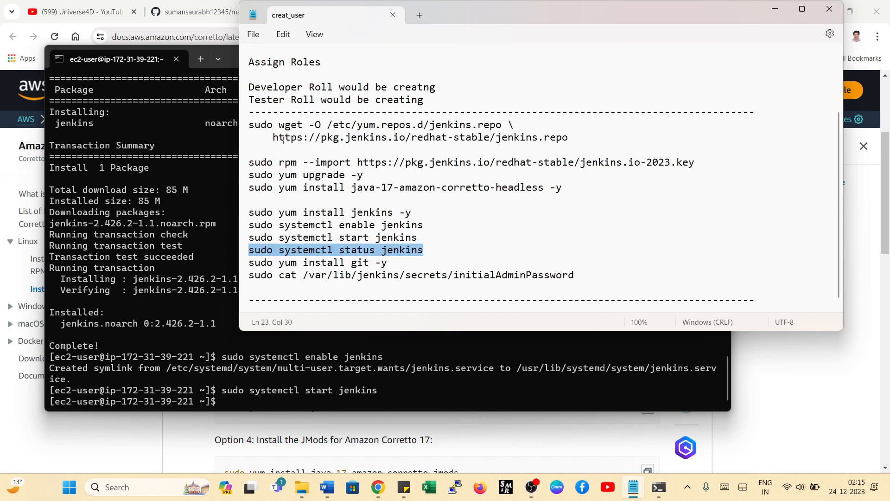
pyautogui.rightClick(236, 406)
pyautogui.press('Return')
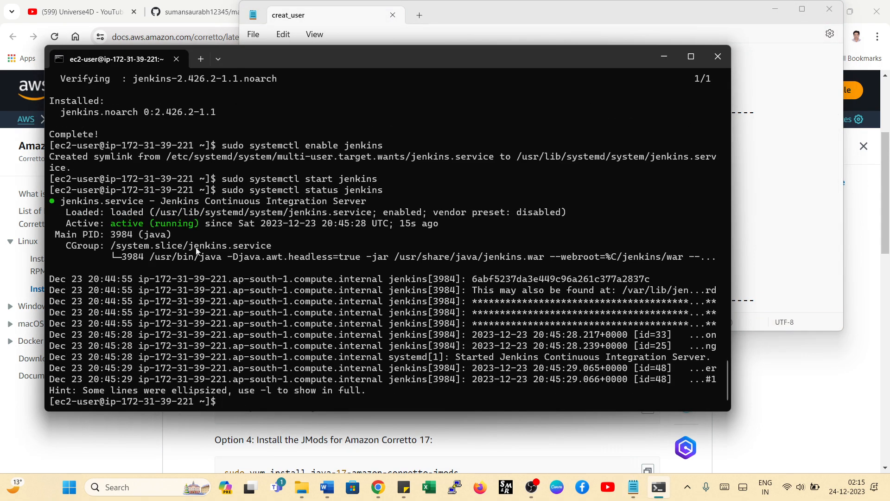
pyautogui.moveTo(208, 227); pyautogui.dragTo(106, 225)
# - Select the sudo yum install git -y command in the Notepad notes and copy it
pyautogui.click(634, 487)
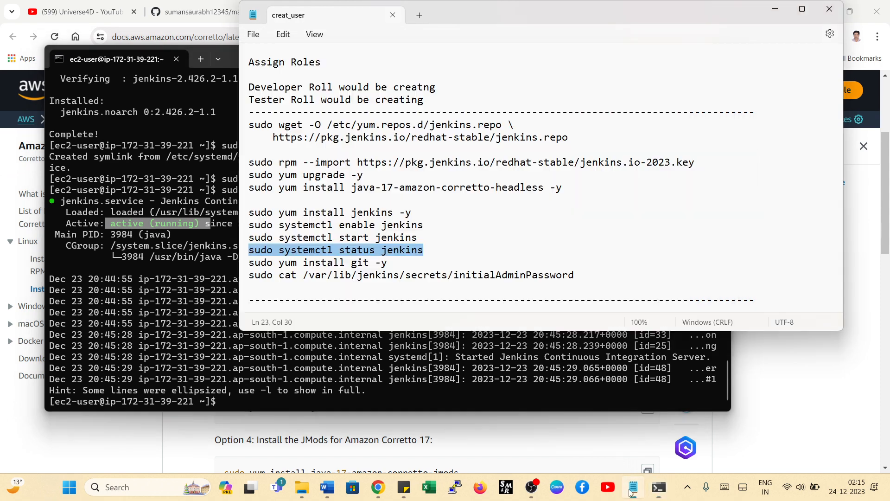
pyautogui.moveTo(387, 263); pyautogui.dragTo(249, 263)
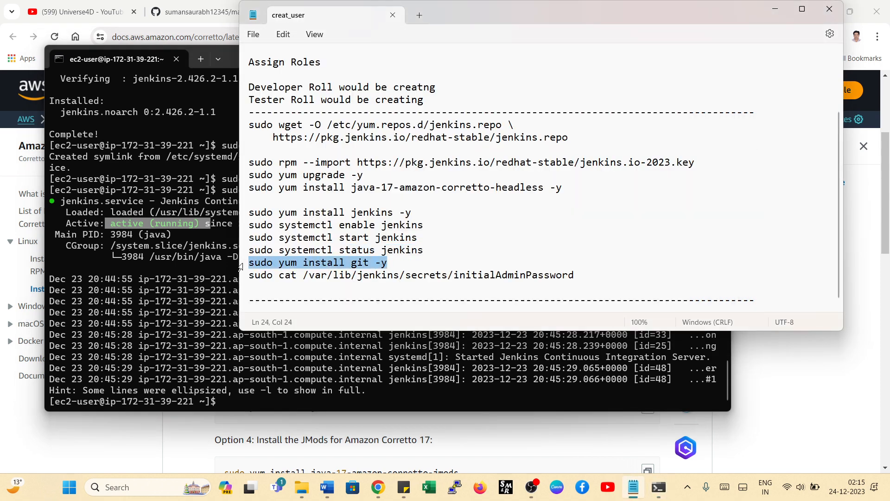
pyautogui.rightClick(249, 262)
pyautogui.click(317, 92)
pyautogui.click(280, 404)
pyautogui.rightClick(256, 397)
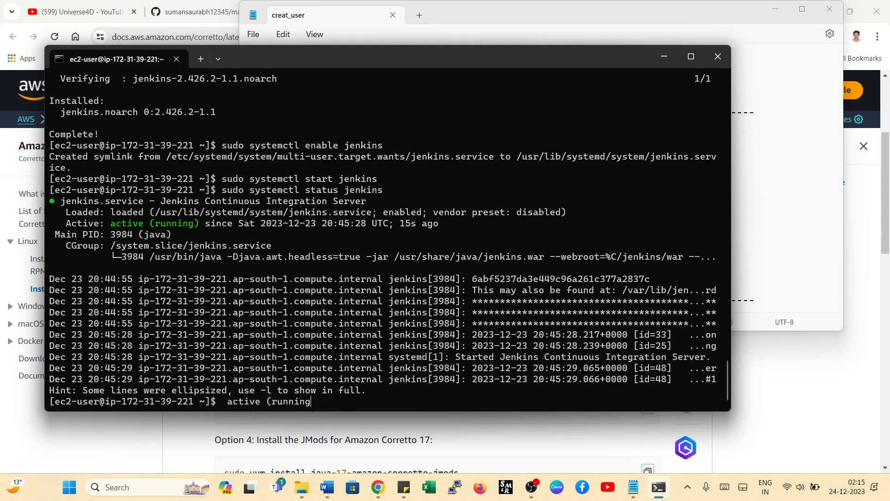
pyautogui.press('BackSpace')
pyautogui.press('BackSpace')
pyautogui.press('BackSpace')
pyautogui.press('BackSpace')
pyautogui.press('BackSpace')
pyautogui.press('BackSpace')
pyautogui.press('BackSpace')
pyautogui.press('BackSpace')
pyautogui.press('BackSpace')
pyautogui.press('BackSpace')
pyautogui.press('BackSpace')
pyautogui.press('BackSpace')
pyautogui.press('BackSpace')
pyautogui.press('BackSpace')
pyautogui.press('BackSpace')
pyautogui.press('BackSpace')
pyautogui.press('BackSpace')
# - Copy sudo yum install git -y from the notes again and run it in the SSH session
pyautogui.click(633, 487)
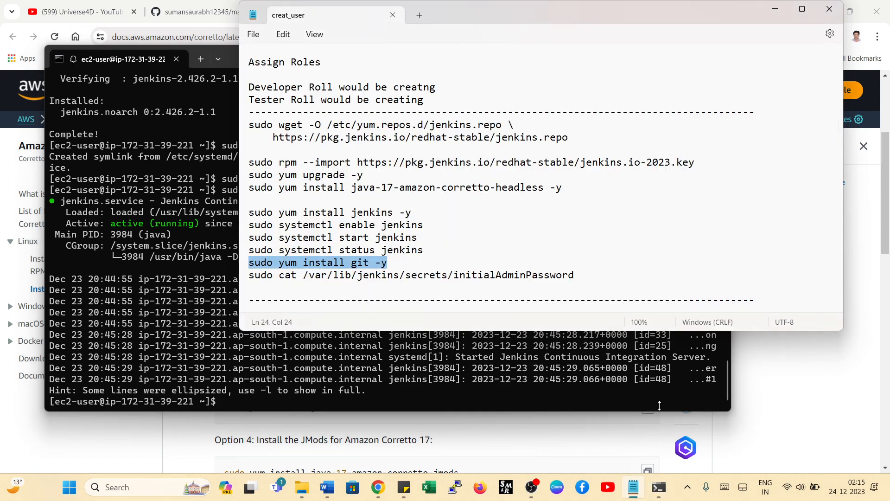
pyautogui.rightClick(380, 265)
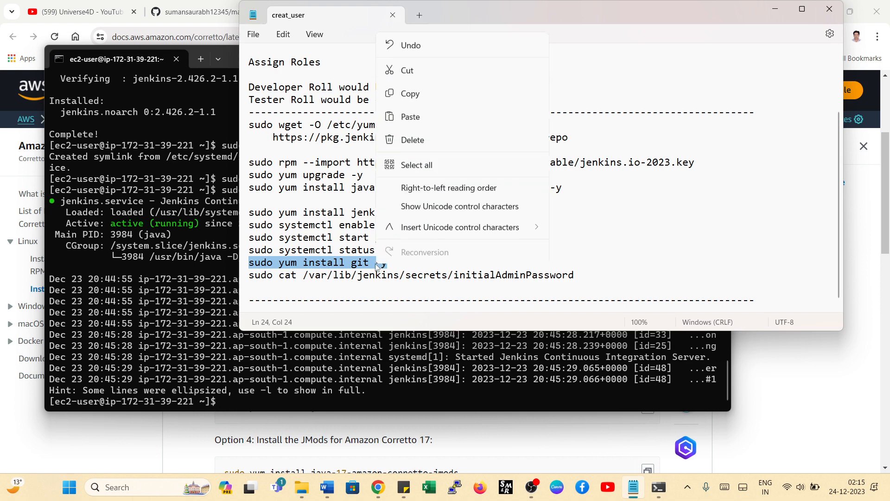
pyautogui.click(421, 98)
pyautogui.click(238, 403)
pyautogui.rightClick(297, 401)
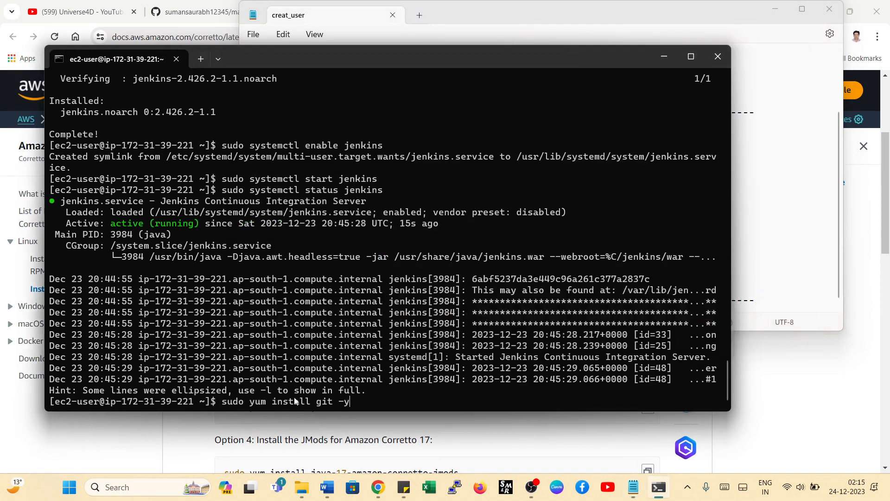
pyautogui.press('Return')
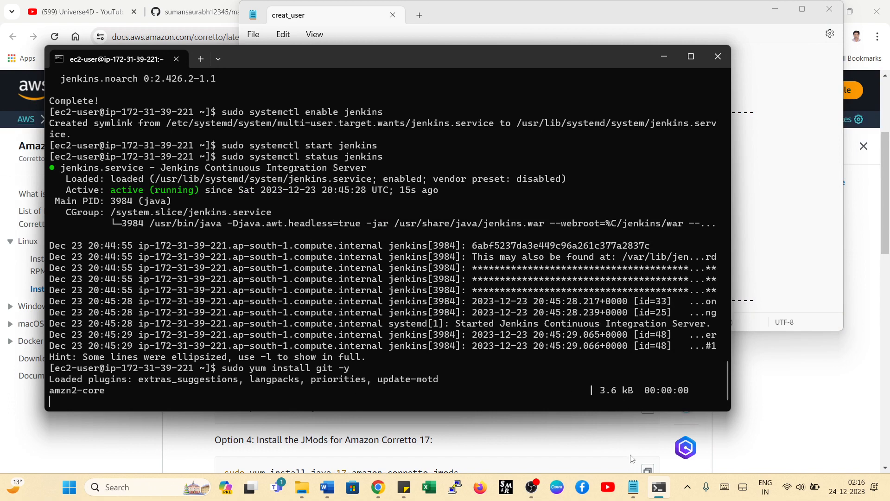
# - Switch to the AWS console in Chrome, return to the EC2 instances list and select the jenkis-role instance
pyautogui.click(633, 487)
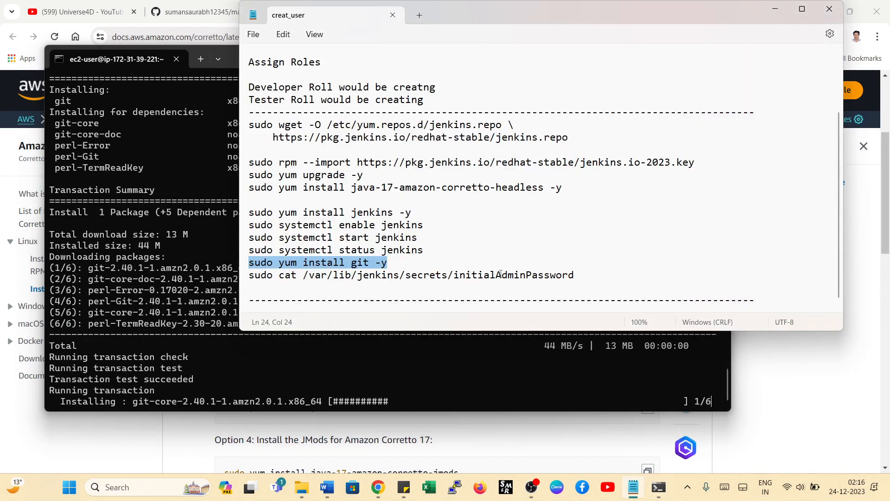
pyautogui.click(192, 13)
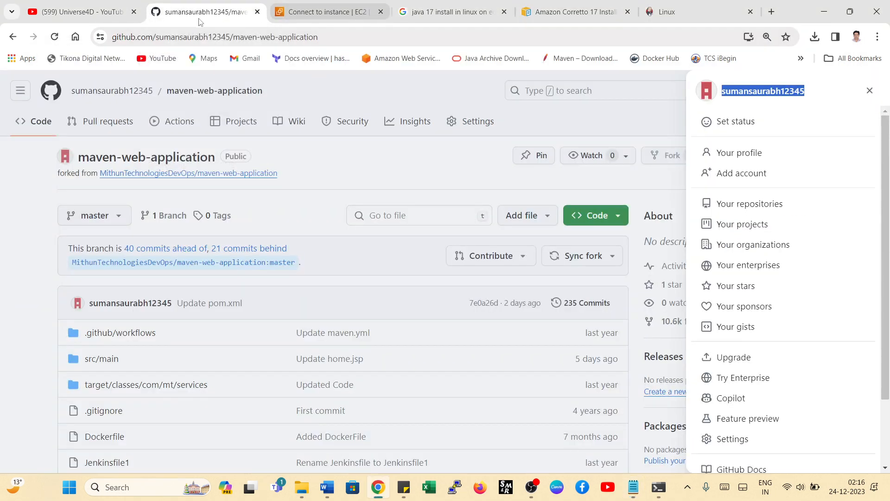
pyautogui.click(311, 12)
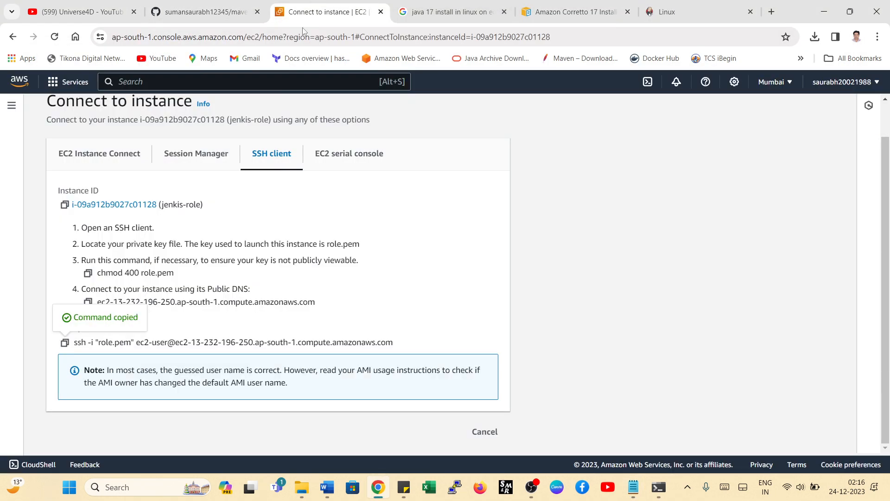
pyautogui.scroll(1, 134, 209)
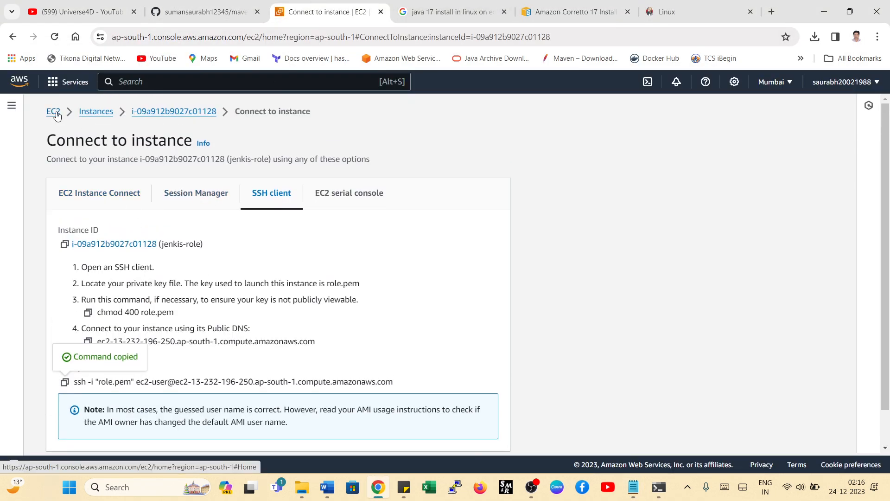
pyautogui.click(98, 113)
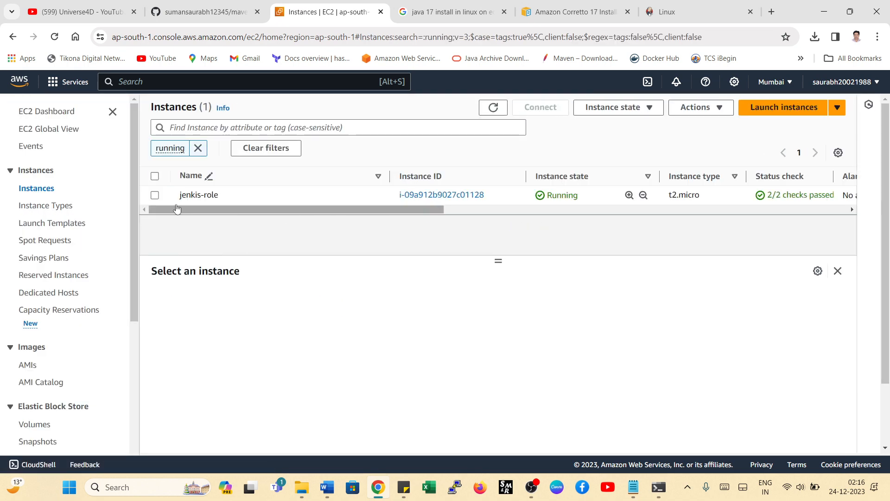
pyautogui.click(156, 195)
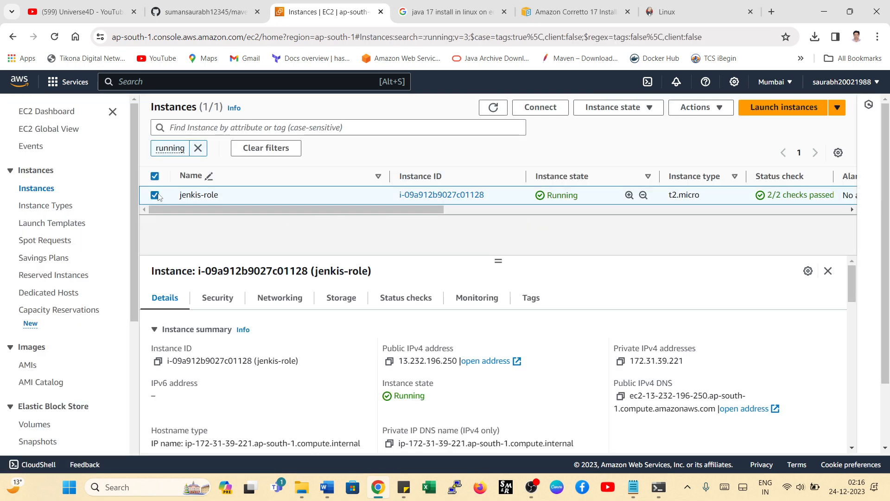
# - Copy the jenkis-role instance's public IPv4 address and open 13.232.196.250:8080 in a new browser tab
pyautogui.click(390, 362)
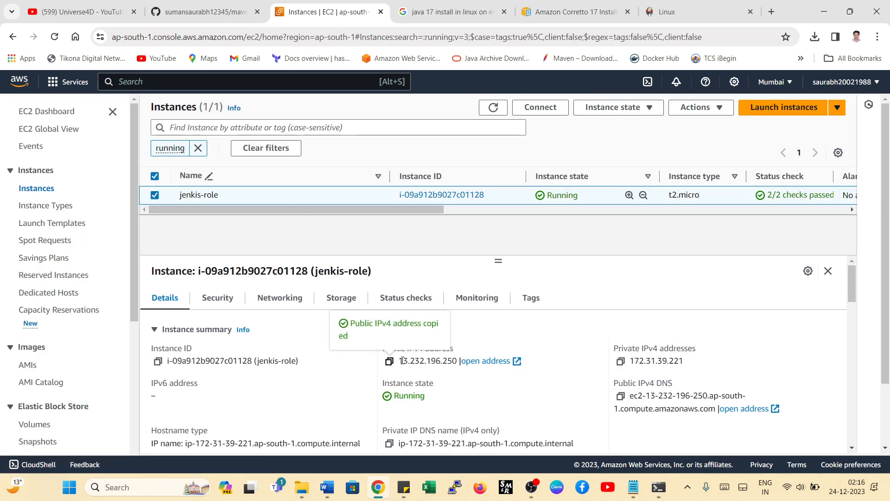
pyautogui.click(771, 12)
pyautogui.click(210, 37)
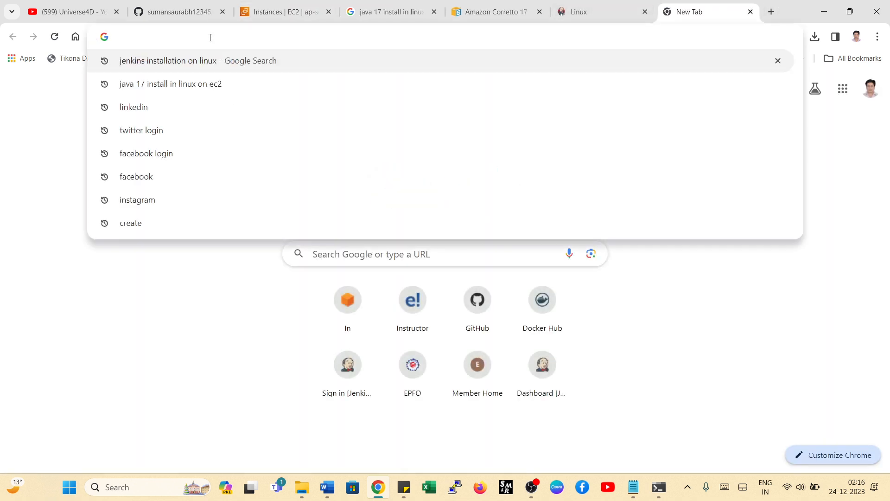
pyautogui.hotkey('ctrl', 'v')
pyautogui.write(':')
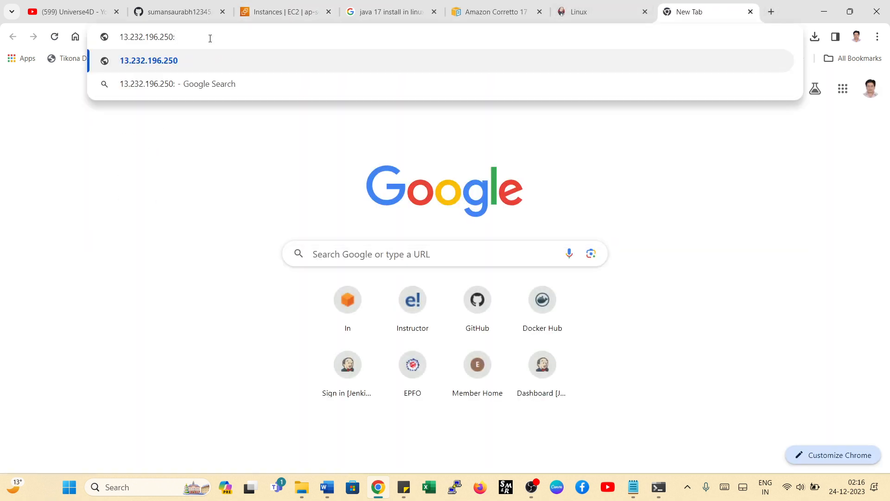
pyautogui.write('8080')
pyautogui.press('Return')
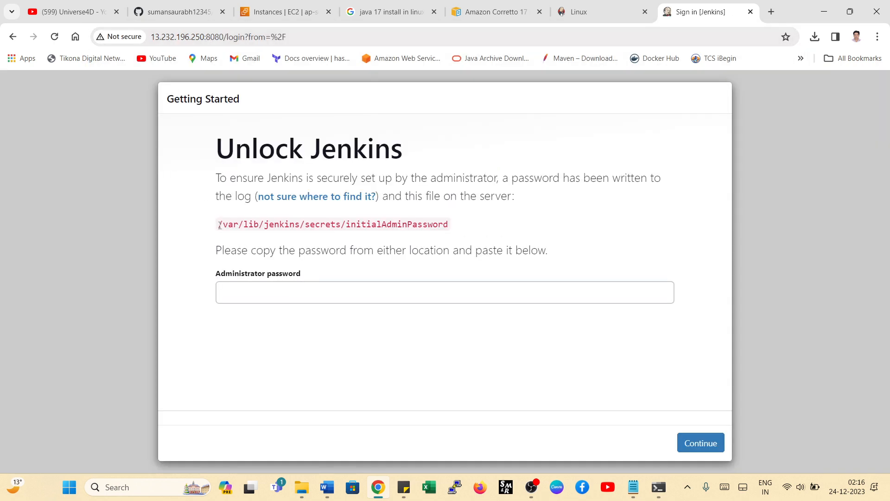
# - Copy the path /var/lib/jenkins/secrets/initialAdminPassword from the Unlock Jenkins page
pyautogui.moveTo(220, 226); pyautogui.dragTo(456, 228)
pyautogui.rightClick(425, 225)
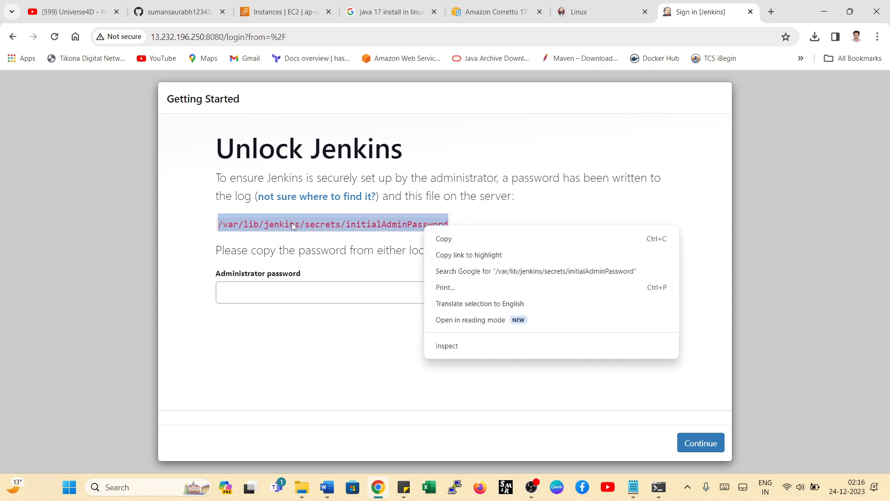
pyautogui.click(429, 237)
pyautogui.moveTo(300, 225); pyautogui.dragTo(219, 225)
pyautogui.click(243, 228)
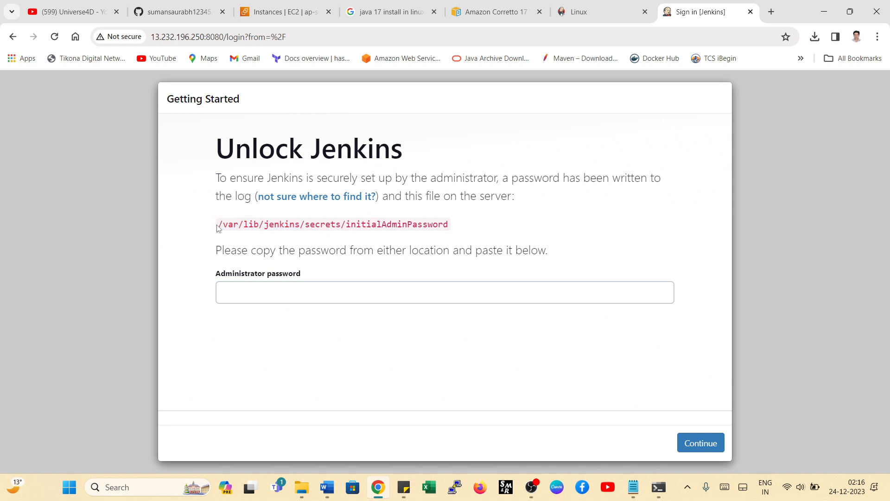
pyautogui.moveTo(224, 226); pyautogui.dragTo(295, 225)
pyautogui.click(247, 226)
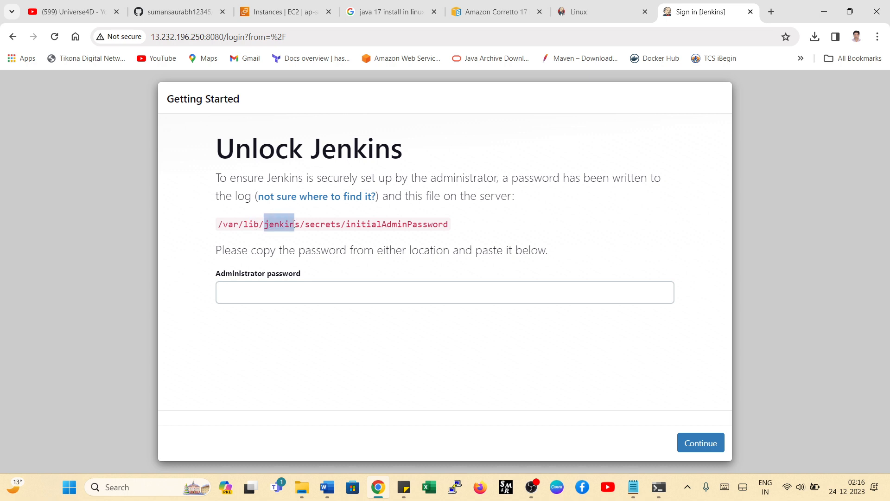
pyautogui.click(305, 226)
pyautogui.moveTo(312, 226); pyautogui.dragTo(340, 226)
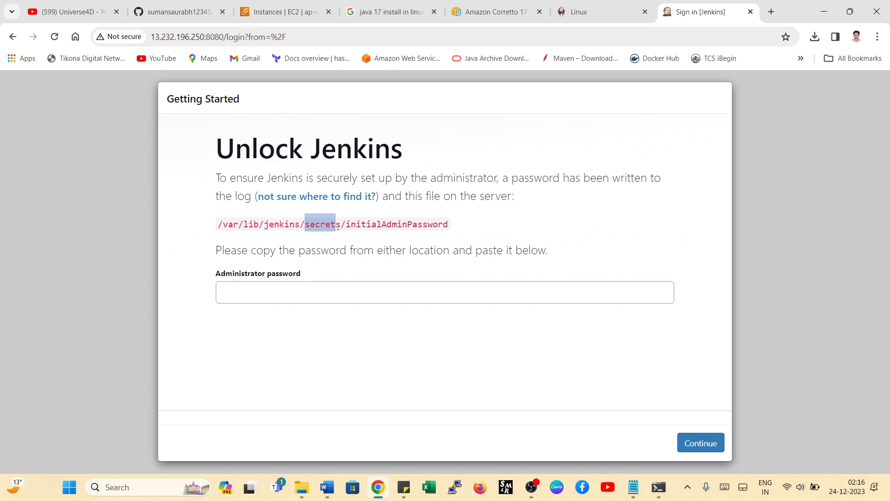
pyautogui.doubleClick(397, 224)
pyautogui.moveTo(446, 225); pyautogui.dragTo(216, 225)
pyautogui.rightClick(235, 225)
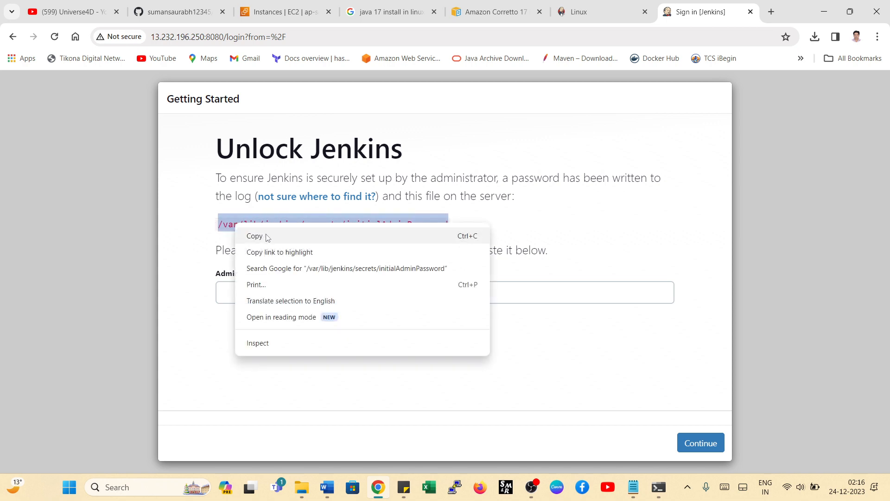
pyautogui.click(264, 236)
# - Switch to the SSH session and run sudo cat /var/lib/jenkins/secrets/initialAdminPassword
pyautogui.hotkey('alt', 'Tab')
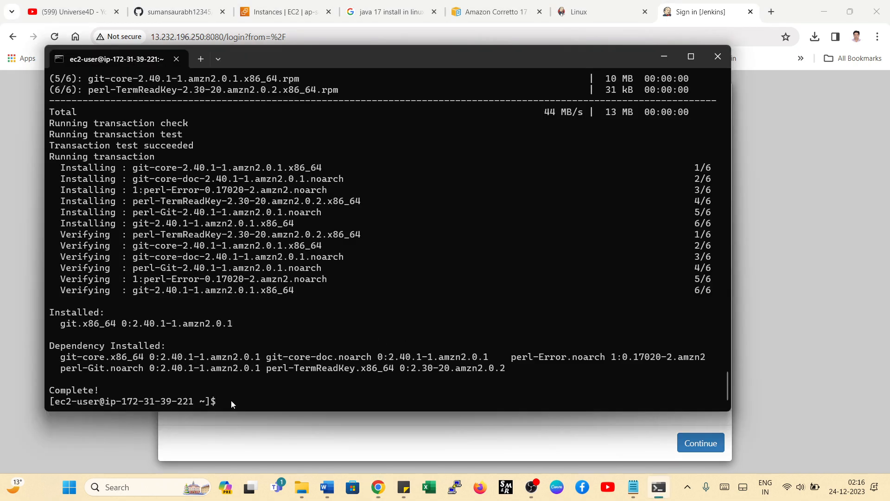
pyautogui.write('sudo cat')
pyautogui.hotkey('ctrl', 'v')
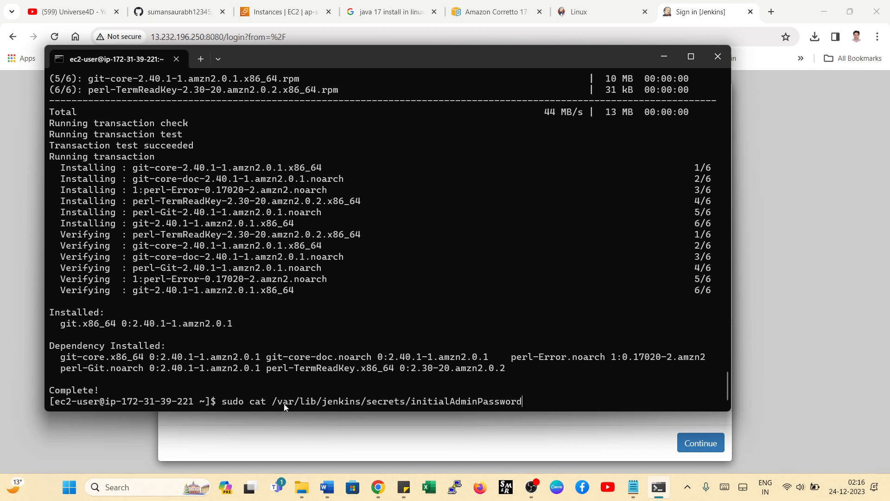
pyautogui.moveTo(412, 402); pyautogui.dragTo(527, 401)
pyautogui.hotkey('ctrl', 'c')
pyautogui.press('Return')
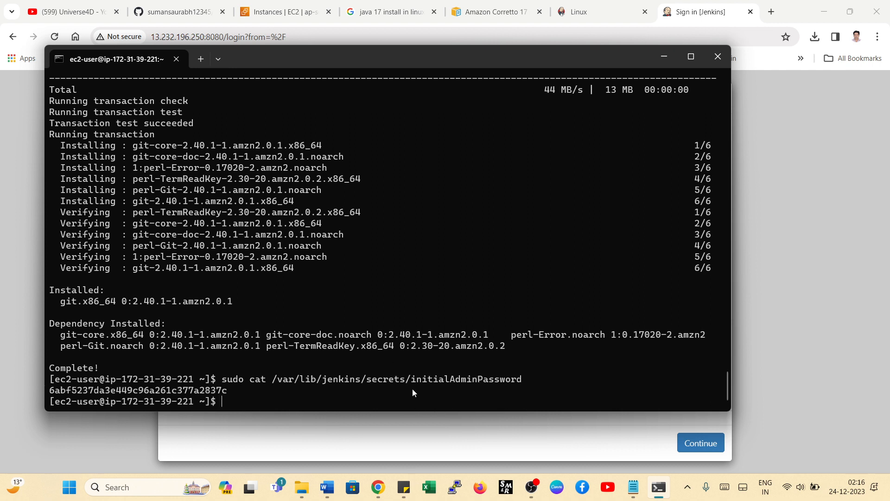
# - Copy the initial administrator password from the terminal, unlock Jenkins with it in Chrome and decline saving the password
pyautogui.moveTo(211, 393); pyautogui.dragTo(50, 393)
pyautogui.hotkey('ctrl', 'c')
pyautogui.click(388, 490)
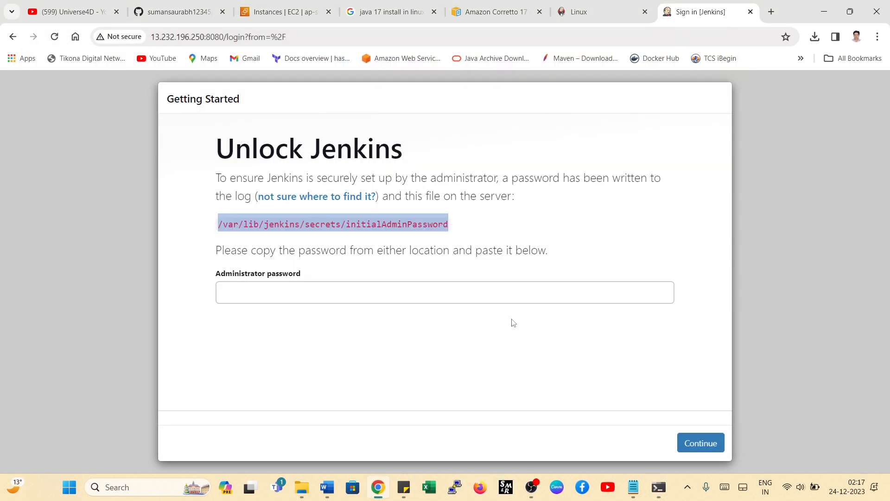
pyautogui.click(293, 292)
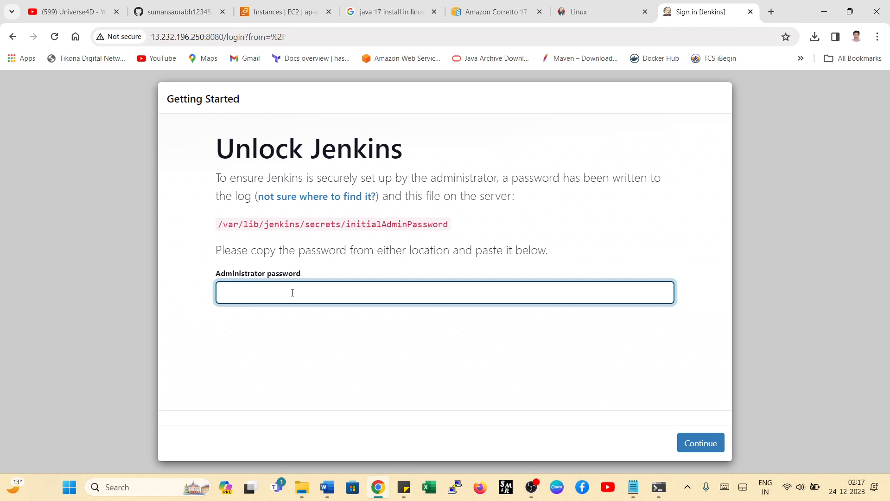
pyautogui.hotkey('ctrl', 'v')
pyautogui.click(701, 443)
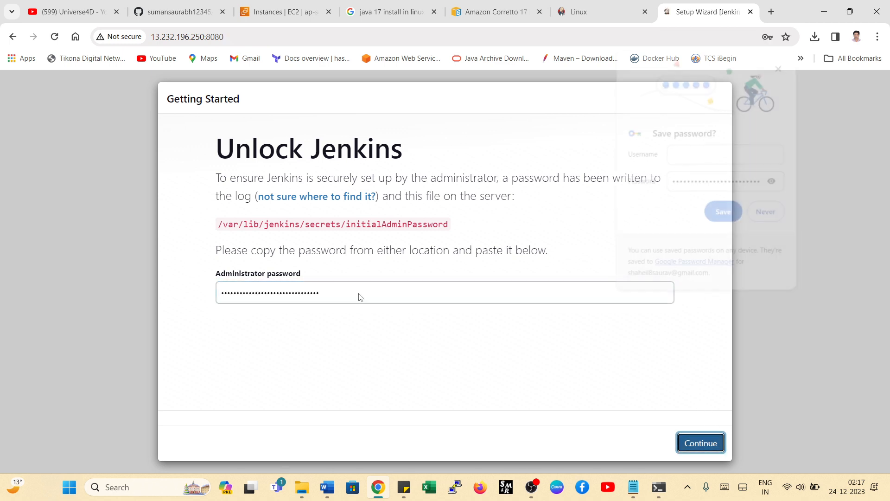
pyautogui.click(767, 217)
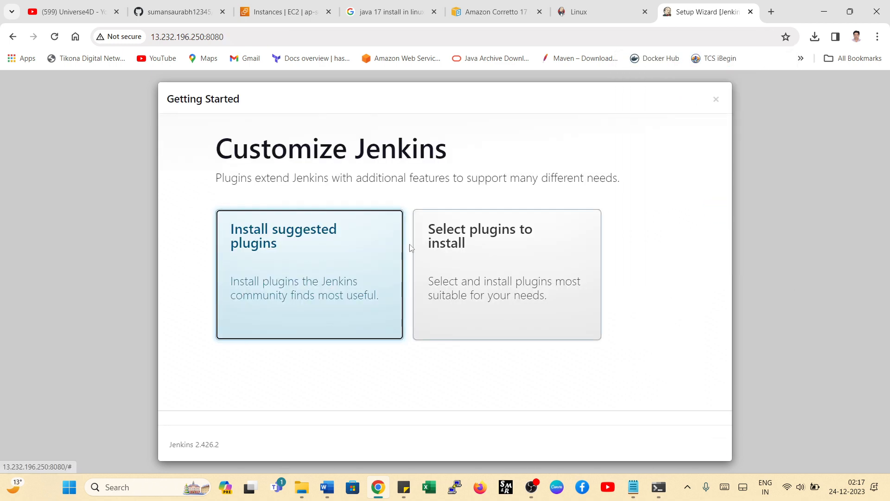
# - Install the suggested Jenkins plugins and close the GitHub and Java 17 search tabs while they install
pyautogui.click(275, 269)
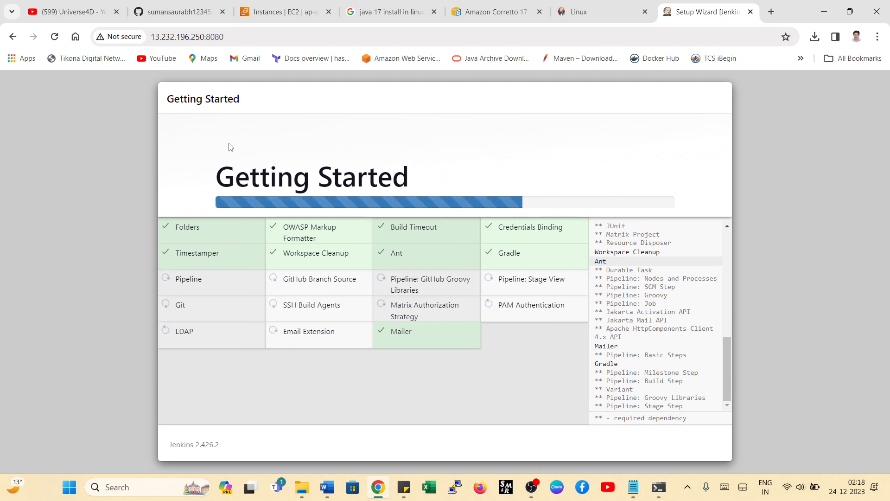
pyautogui.click(222, 12)
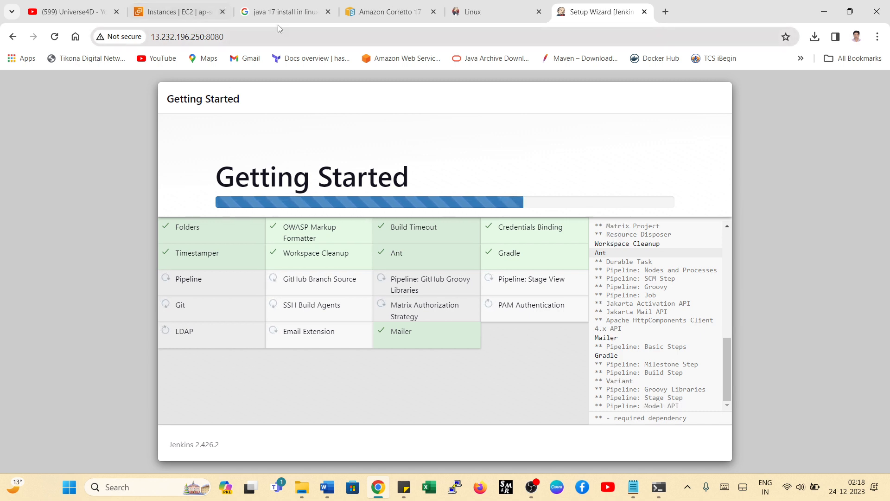
pyautogui.click(328, 11)
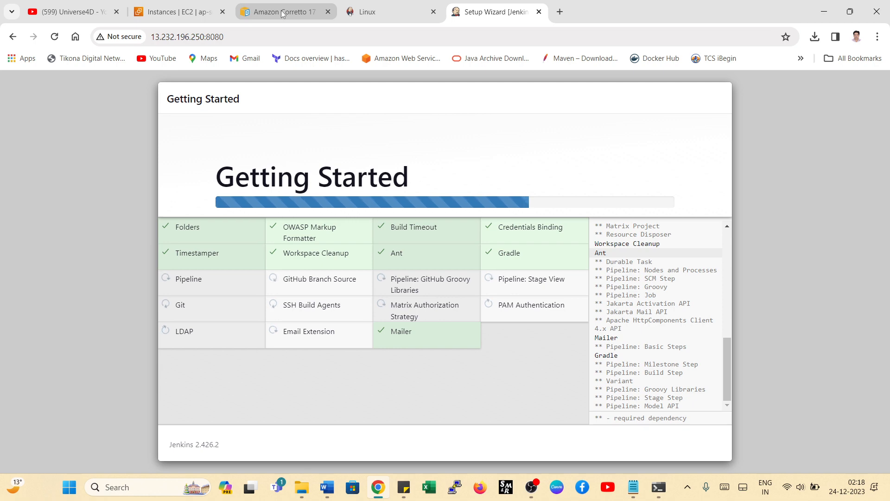
# - Go to the YouTube home page, search for universe4d and open the Universe4D channel
pyautogui.click(80, 10)
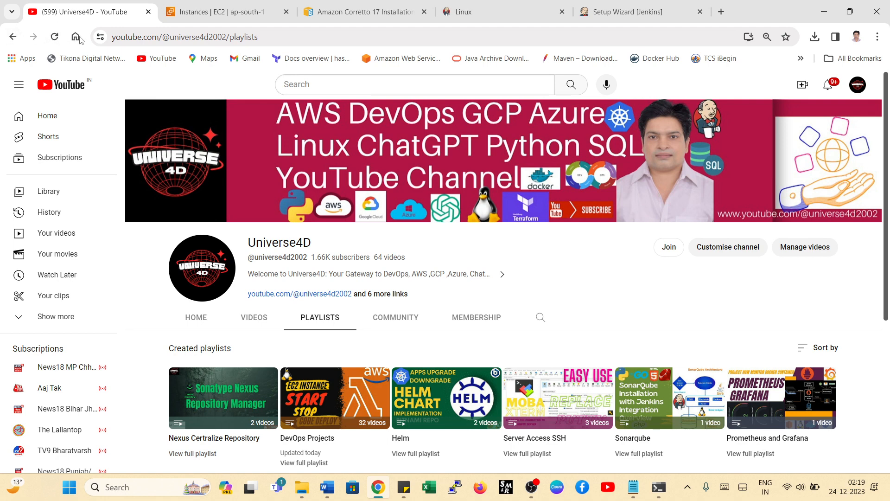
pyautogui.click(155, 59)
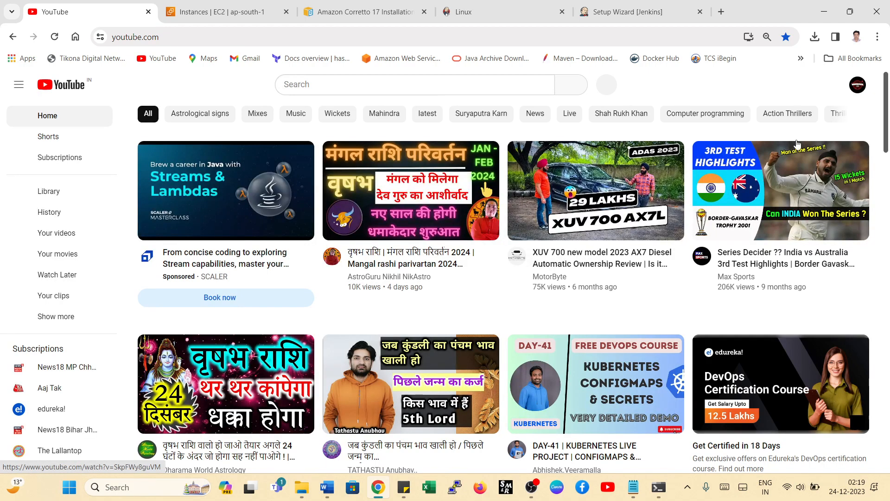
pyautogui.click(459, 86)
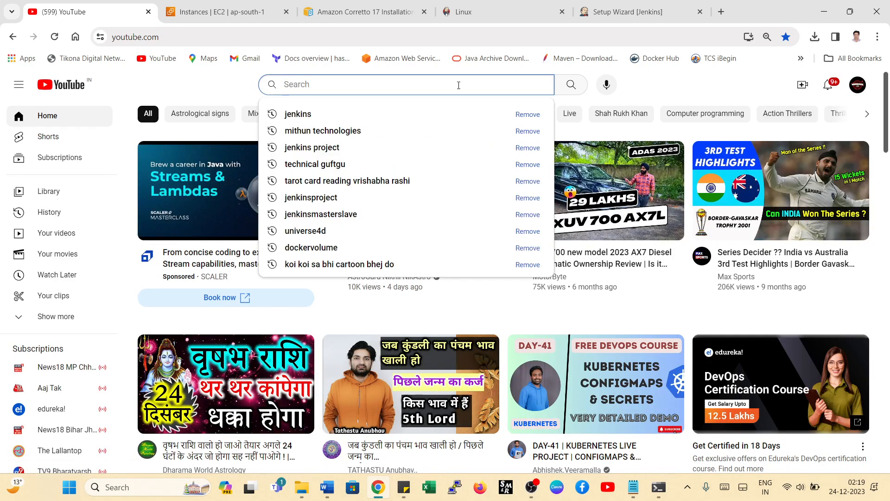
pyautogui.write('univer')
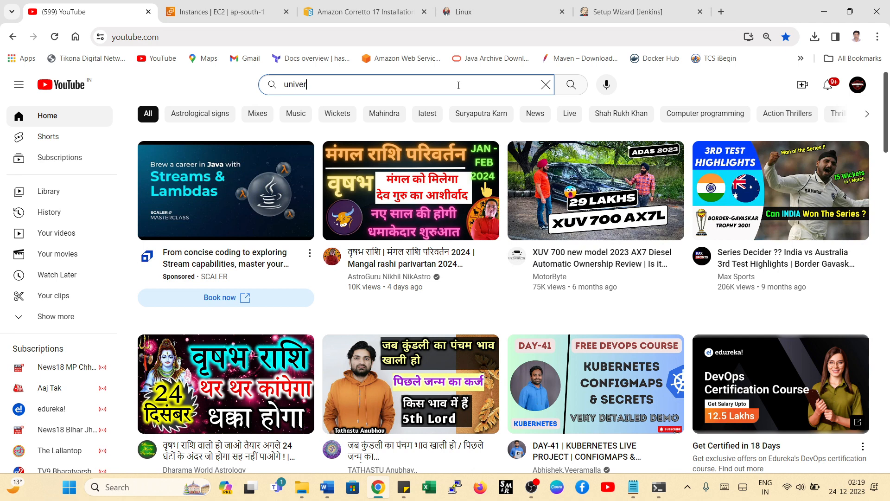
pyautogui.write('se4d')
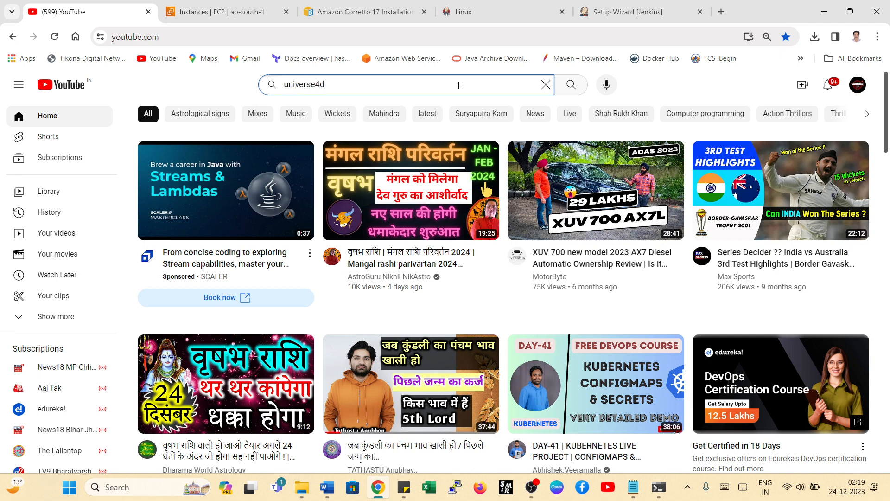
pyautogui.press('Return')
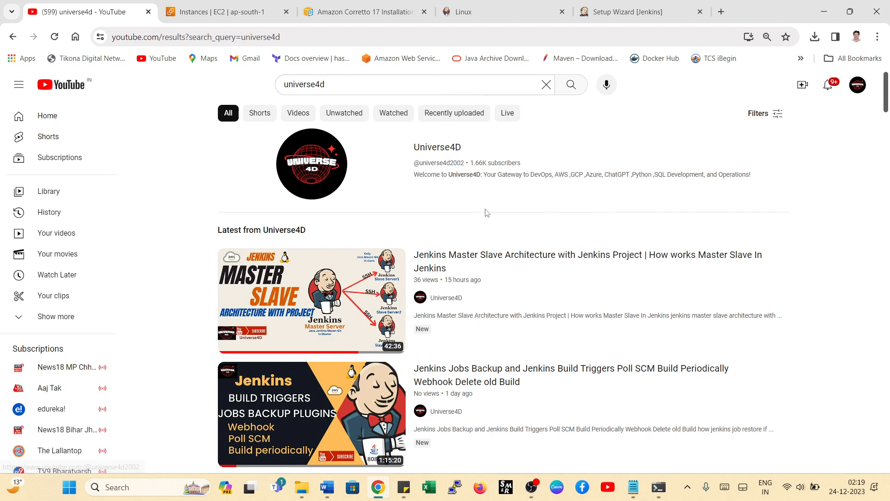
pyautogui.click(313, 170)
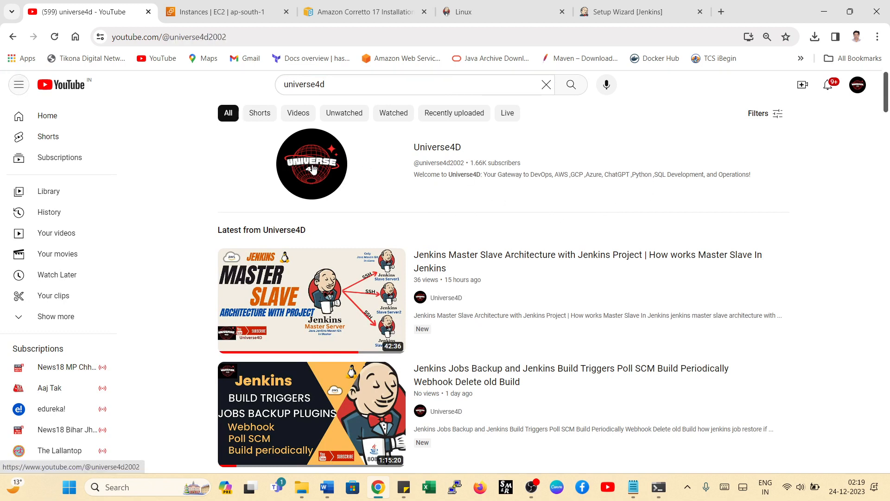
# - Look through the Universe4D channel's home and videos pages, and examine its created playlists
pyautogui.scroll(-4, 553, 274)
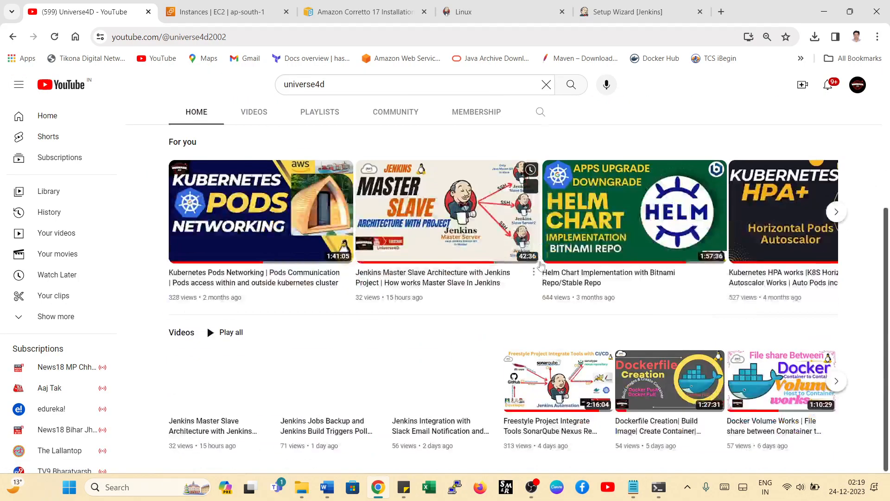
pyautogui.scroll(4, 254, 275)
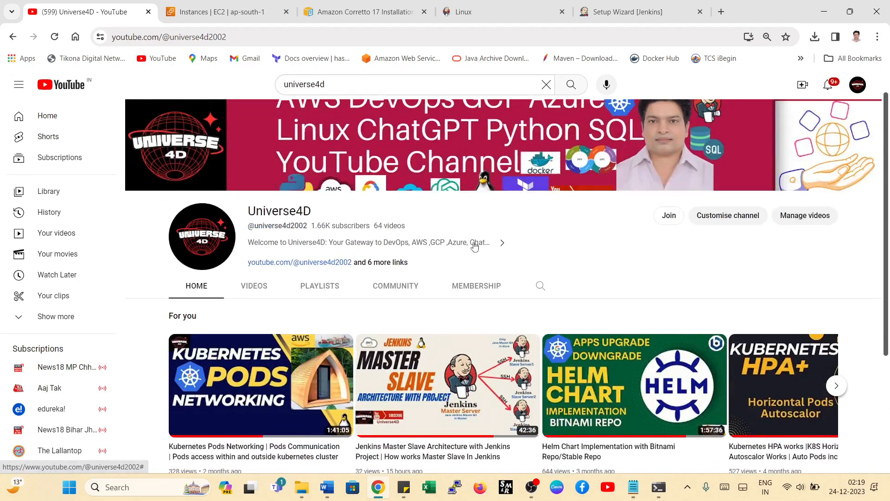
pyautogui.click(254, 287)
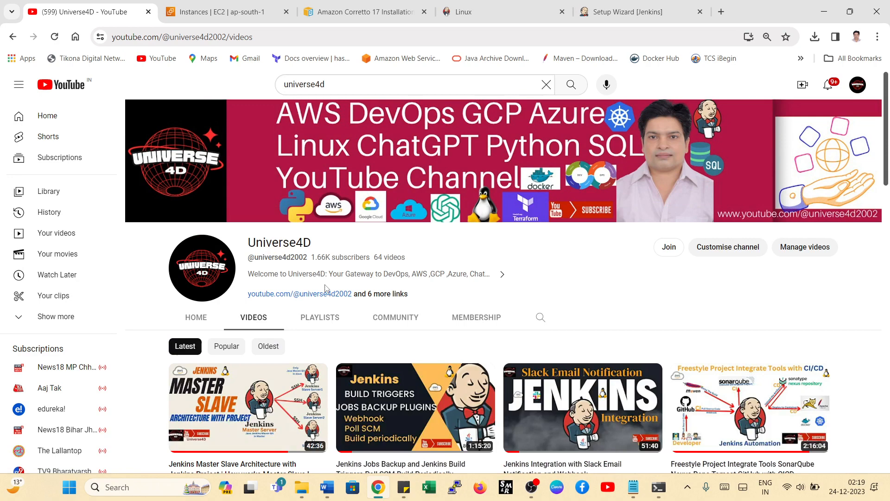
pyautogui.click(319, 317)
pyautogui.scroll(-4, 494, 250)
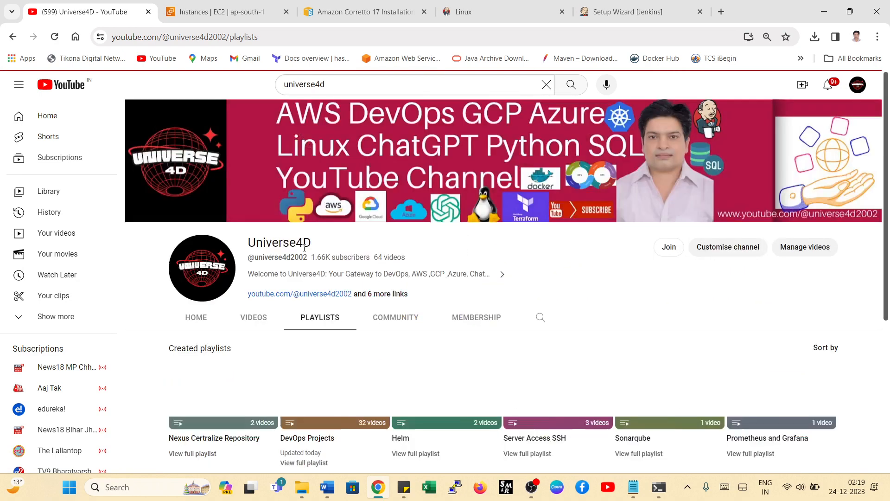
pyautogui.scroll(-4, 184, 268)
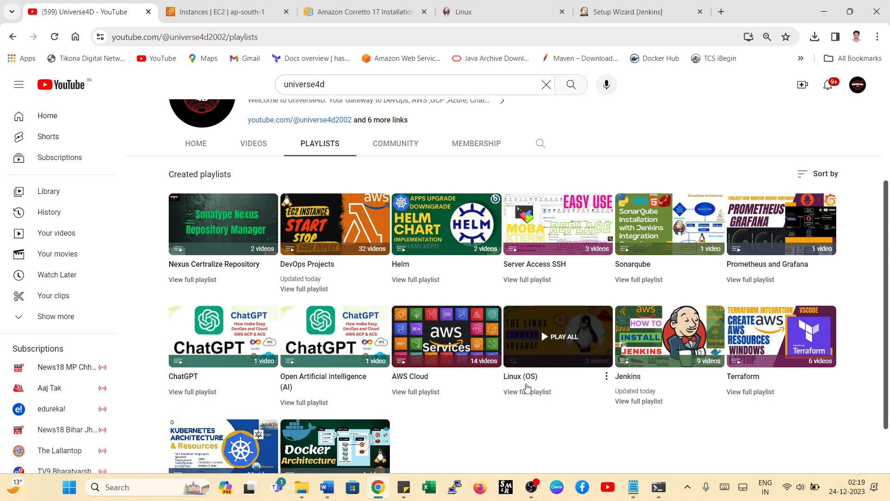
pyautogui.scroll(-1, 470, 366)
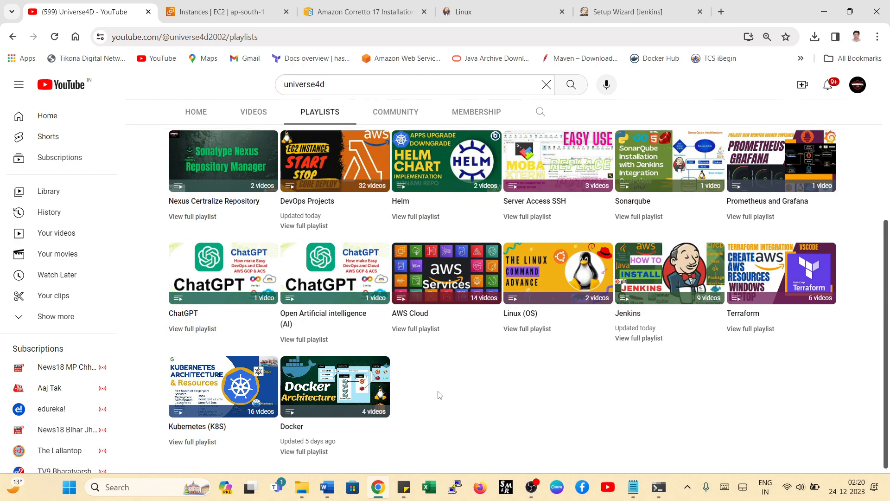
pyautogui.scroll(1, 438, 394)
pyautogui.scroll(-1, 348, 413)
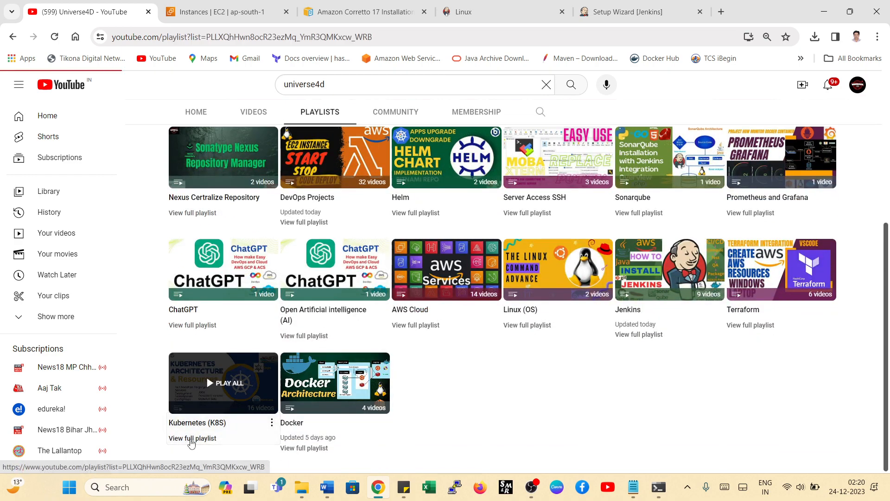
# - Open the full Kubernetes (K8S) playlist and look through its videos
pyautogui.click(192, 439)
pyautogui.scroll(-10, 548, 191)
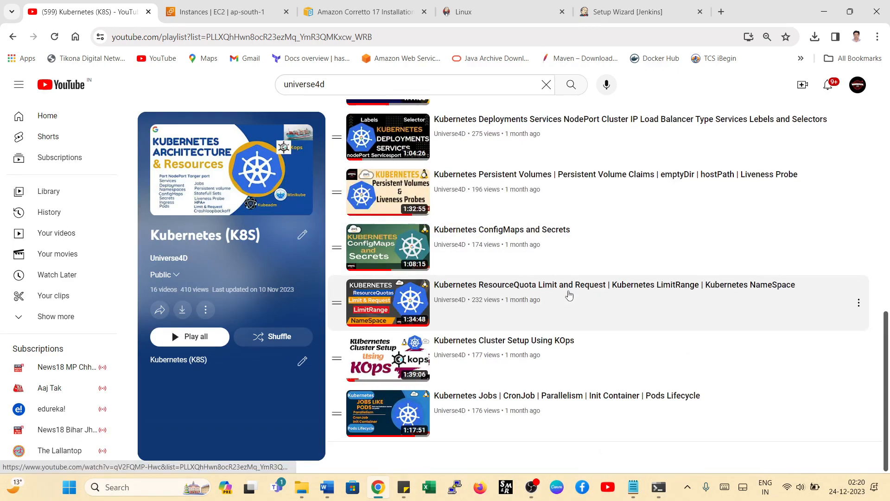
pyautogui.scroll(10, 570, 295)
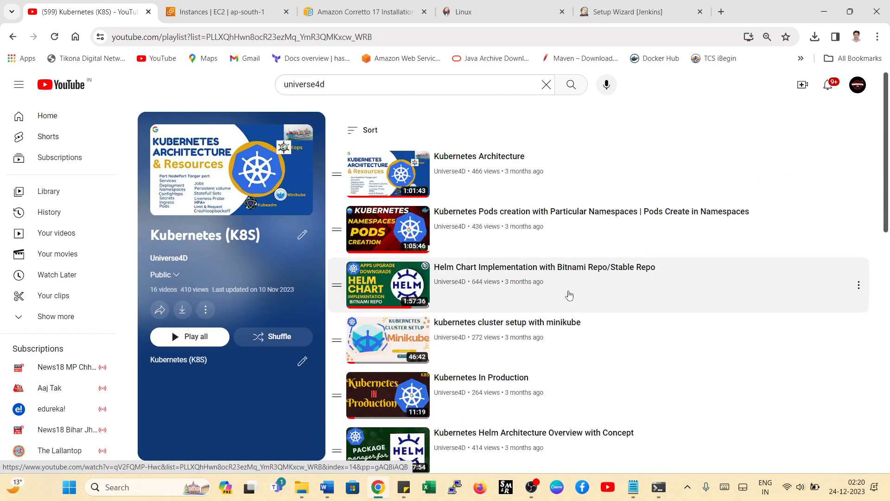
# - Return to the Universe4D channel's playlists page and look through the created playlists
pyautogui.click(13, 37)
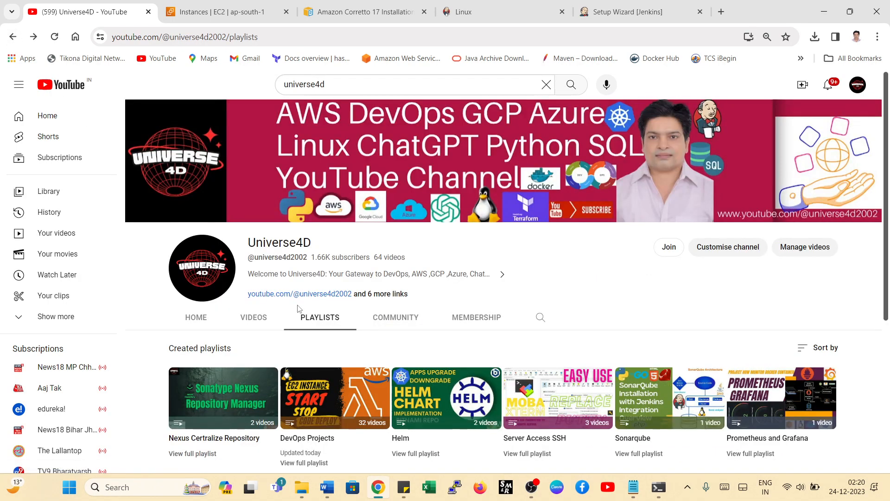
pyautogui.scroll(-5, 323, 315)
pyautogui.scroll(5, 466, 291)
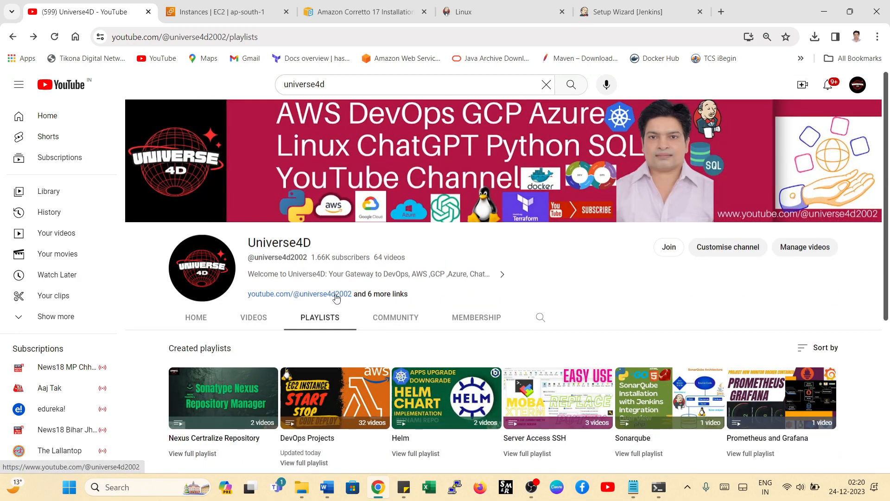
pyautogui.scroll(-3, 337, 297)
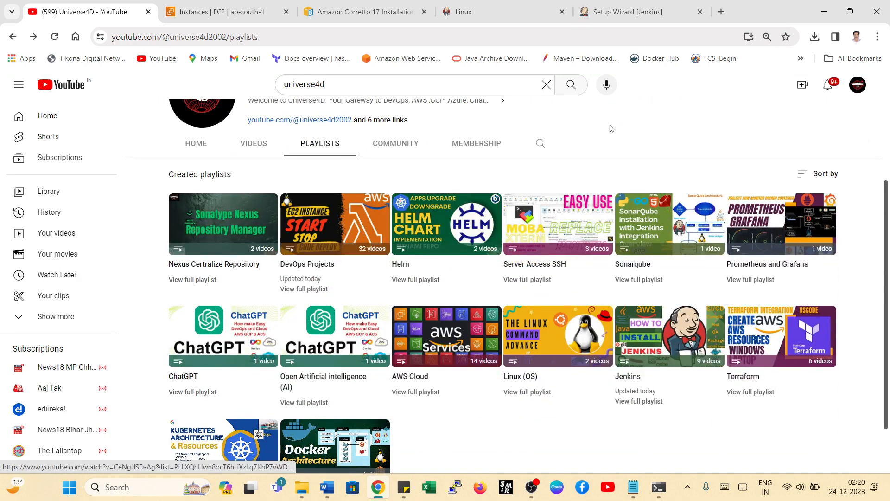
# - Return to the Jenkins setup wizard and fill in the first admin user's username as admin, with the account password and its confirmation
pyautogui.click(629, 13)
pyautogui.click(240, 205)
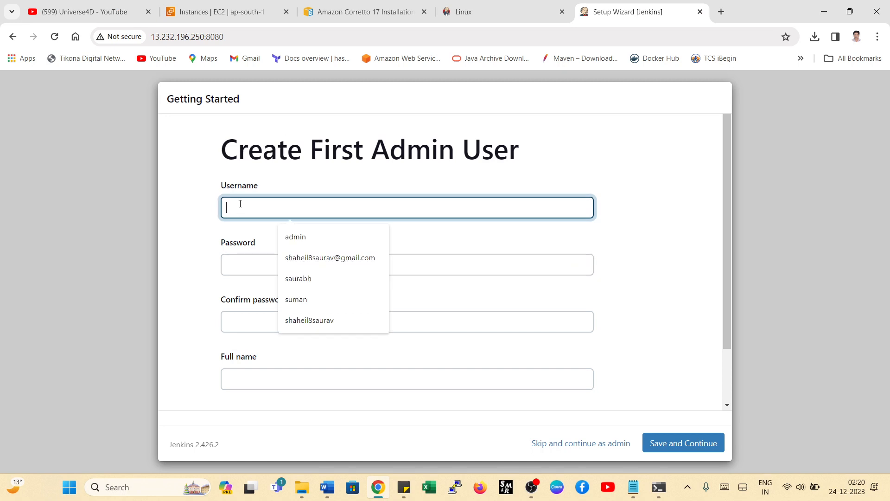
pyautogui.click(312, 240)
pyautogui.click(241, 268)
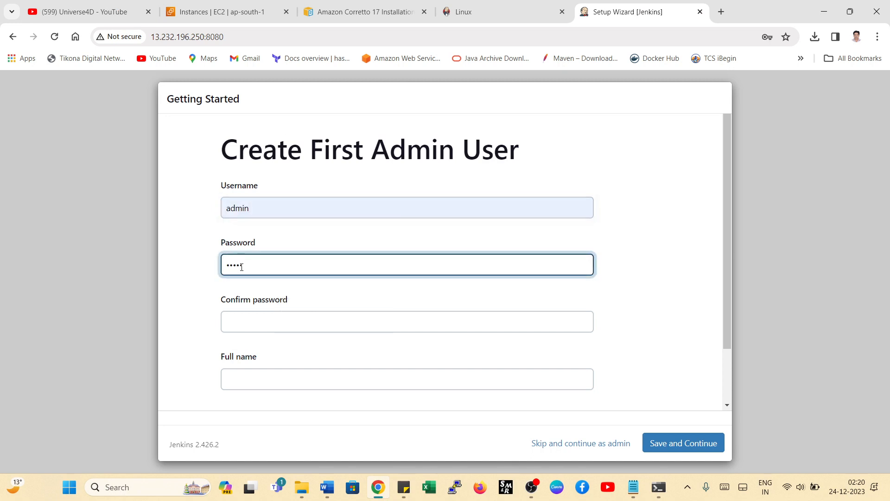
pyautogui.scroll(-2, 243, 274)
pyautogui.click(239, 255)
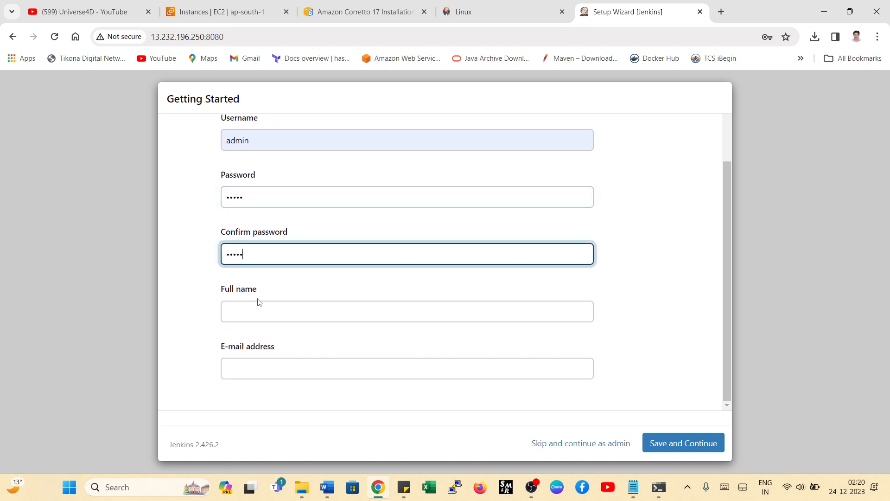
# - Fill in the admin user's full name and e-mail address from the saved entries, and save the first admin user
pyautogui.click(258, 317)
pyautogui.click(308, 341)
pyautogui.click(266, 371)
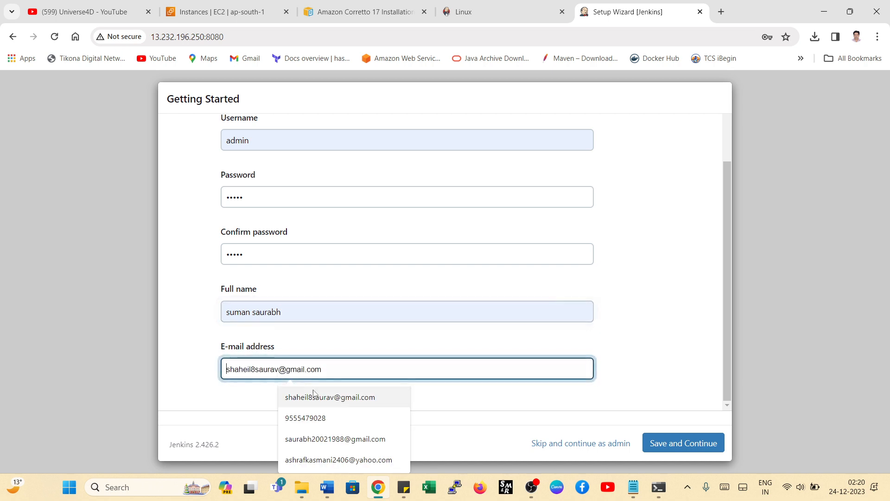
pyautogui.click(314, 397)
pyautogui.click(700, 442)
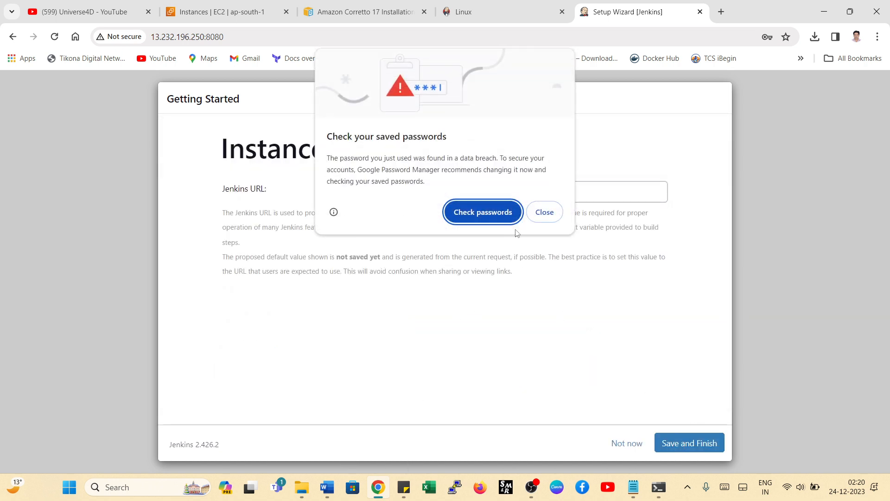
# - Dismiss the saved-password warning, save the proposed Jenkins URL to finish the instance configuration, and start using Jenkins
pyautogui.click(545, 212)
pyautogui.click(682, 442)
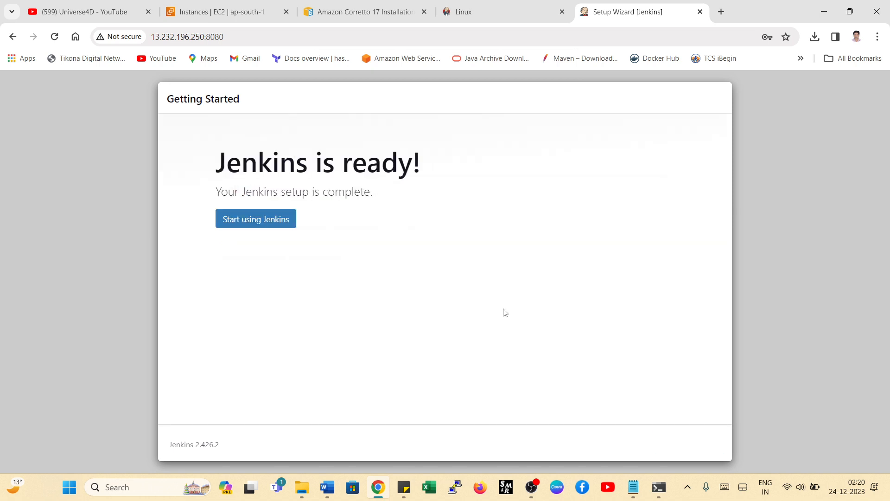
pyautogui.click(267, 224)
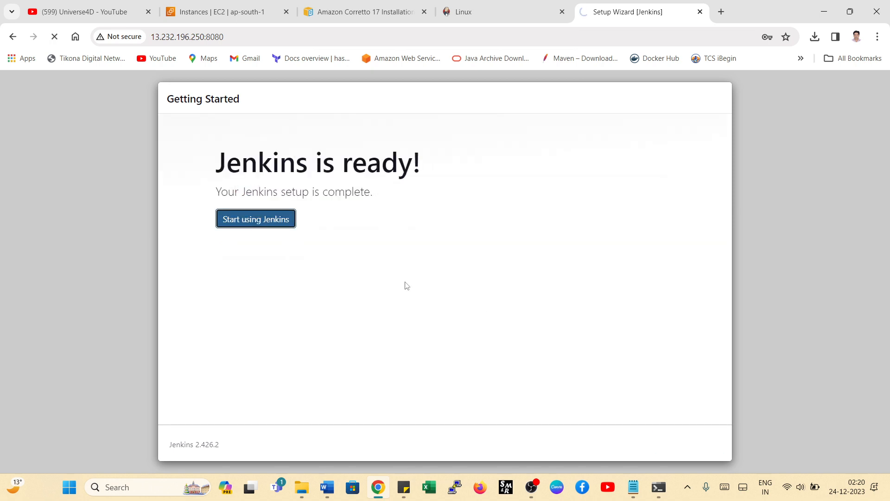
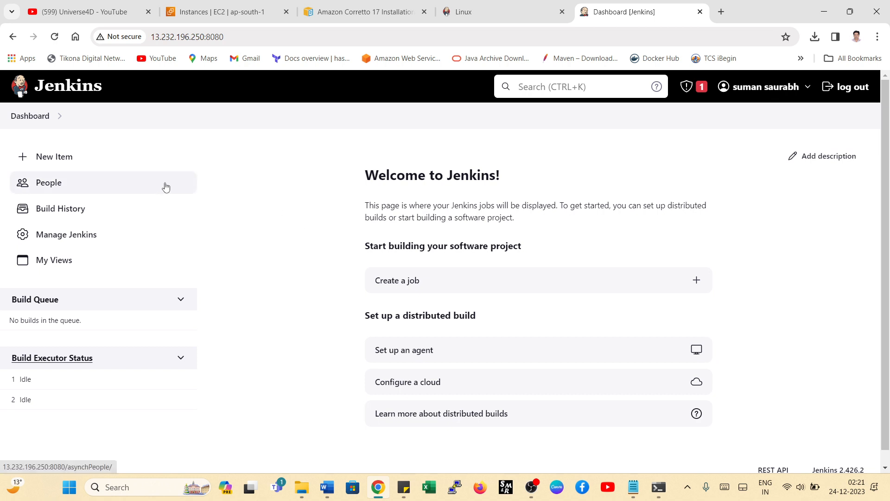
# - Create a Freestyle project named flipcart and save it with its default configuration
pyautogui.click(49, 163)
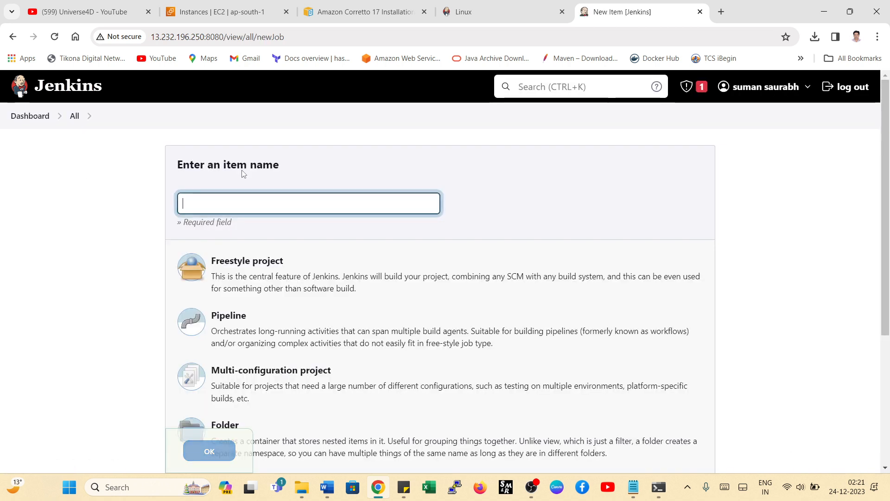
pyautogui.click(243, 205)
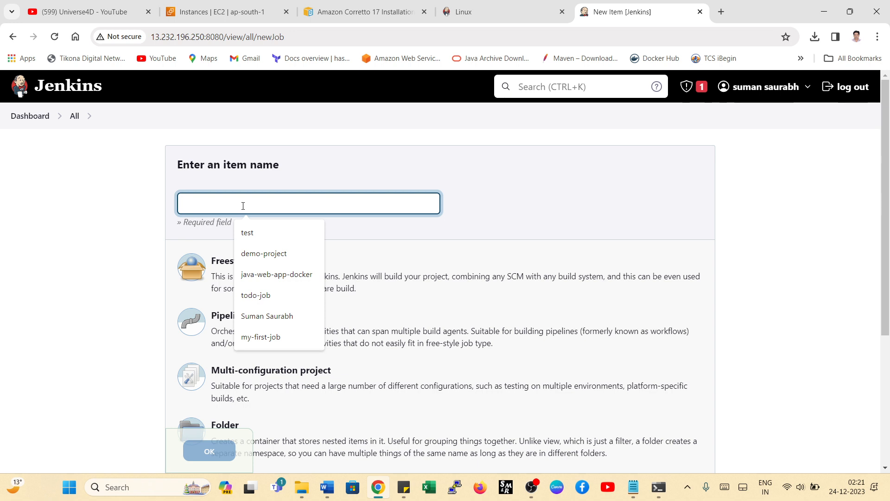
pyautogui.write('flipcart')
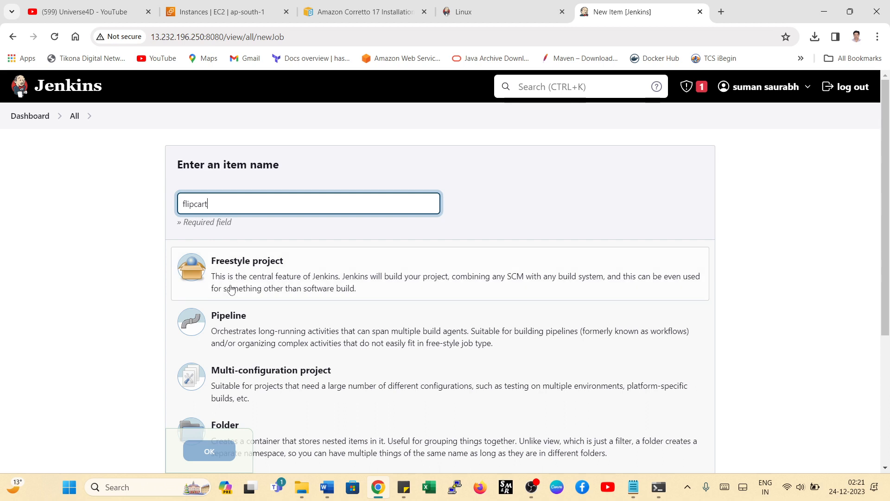
pyautogui.click(240, 272)
pyautogui.click(209, 451)
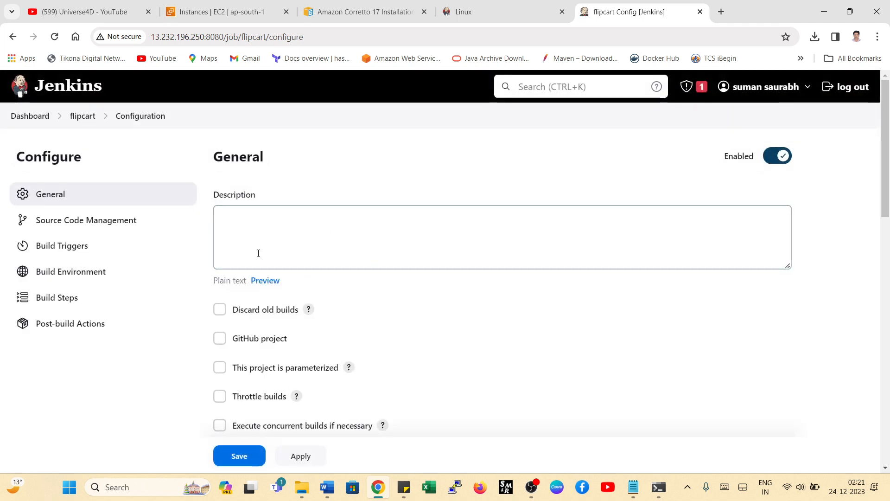
pyautogui.click(248, 460)
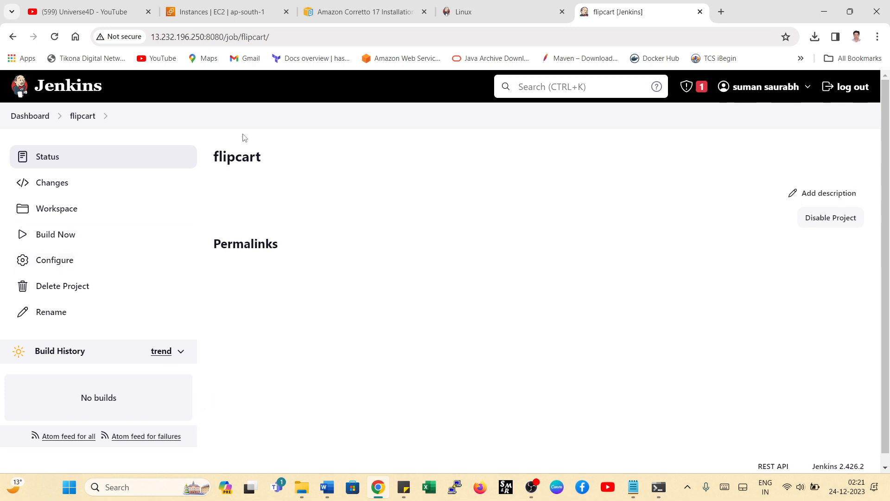
# - Return to the dashboard and run a build of the flipcart job
pyautogui.click(35, 118)
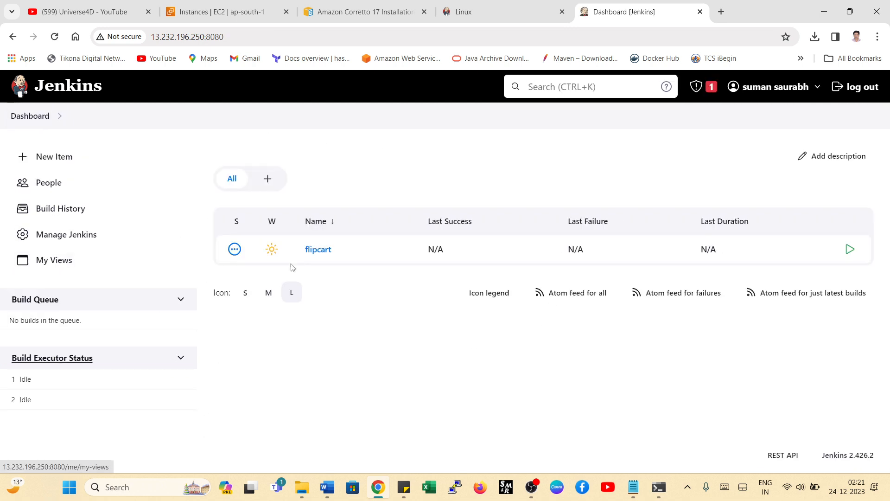
pyautogui.click(342, 252)
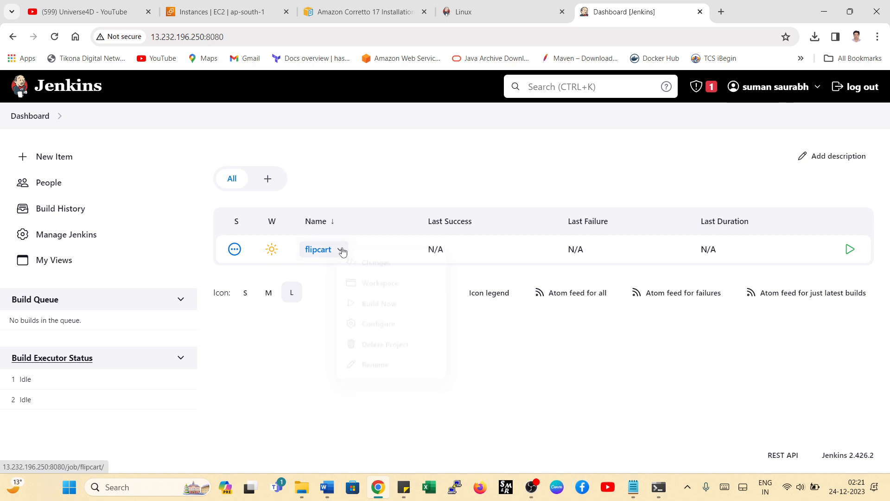
pyautogui.click(371, 304)
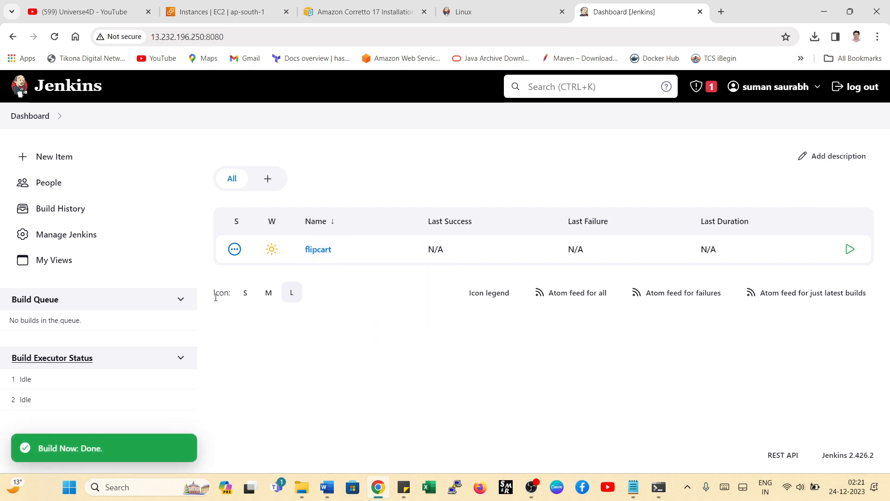
# - Open build #1 of the flipcart job and check the finish status in its console output
pyautogui.click(314, 250)
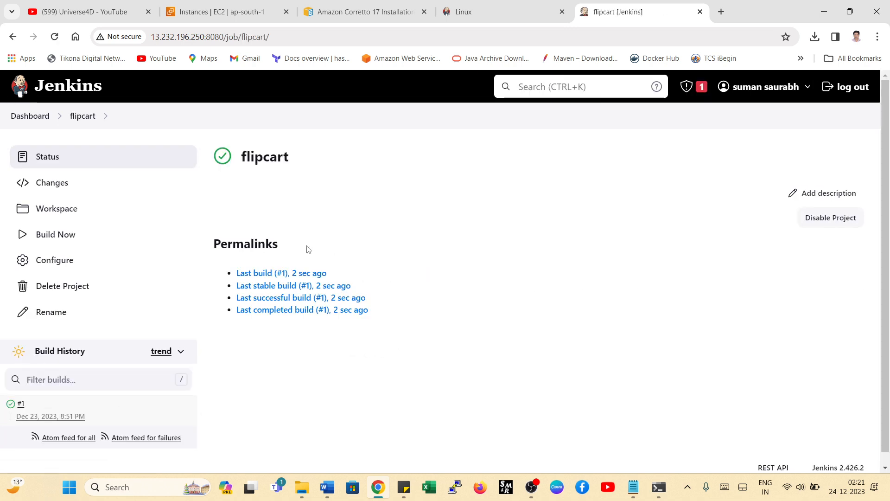
pyautogui.click(22, 406)
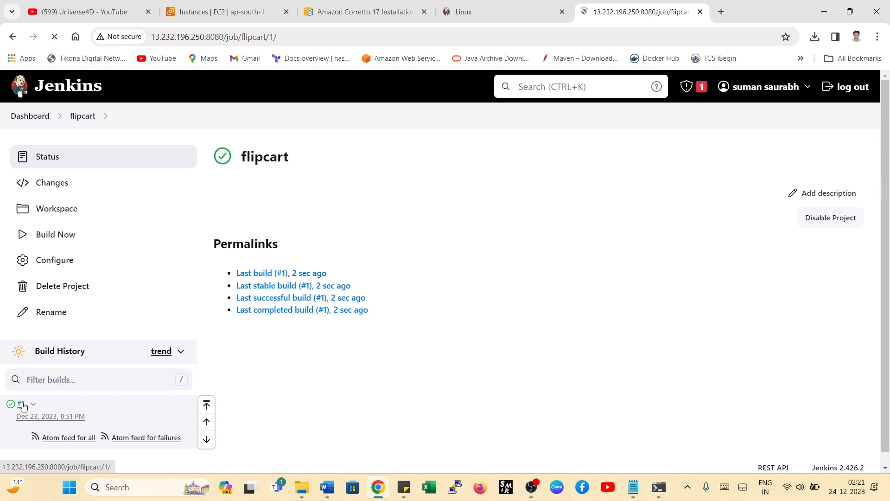
pyautogui.click(68, 209)
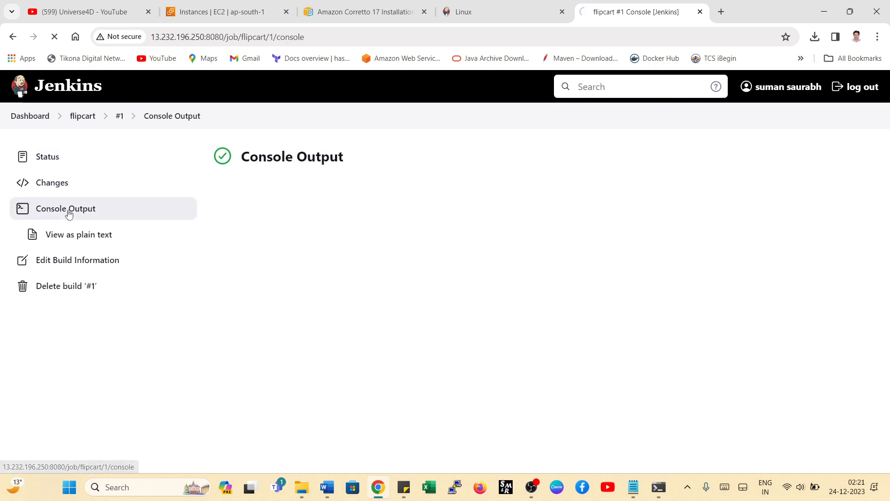
pyautogui.moveTo(294, 238); pyautogui.dragTo(215, 240)
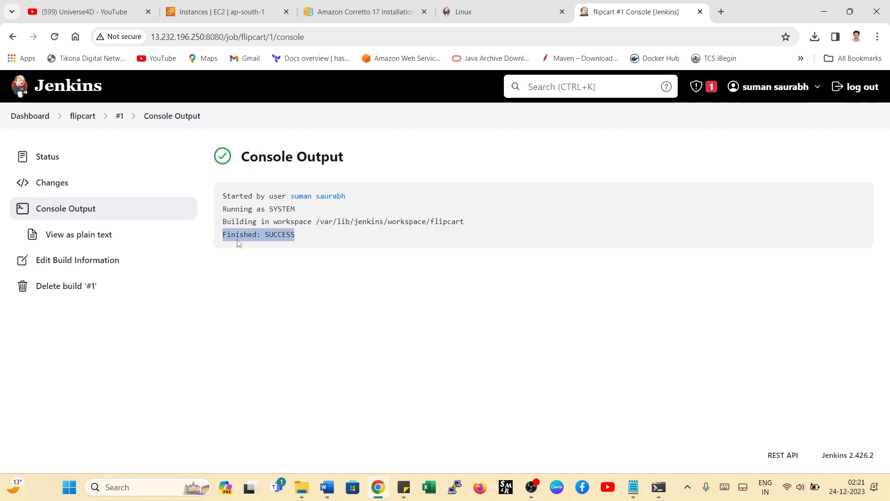
pyautogui.click(239, 244)
# - Go back to the dashboard and create a Freestyle project named devopsschool
pyautogui.click(30, 117)
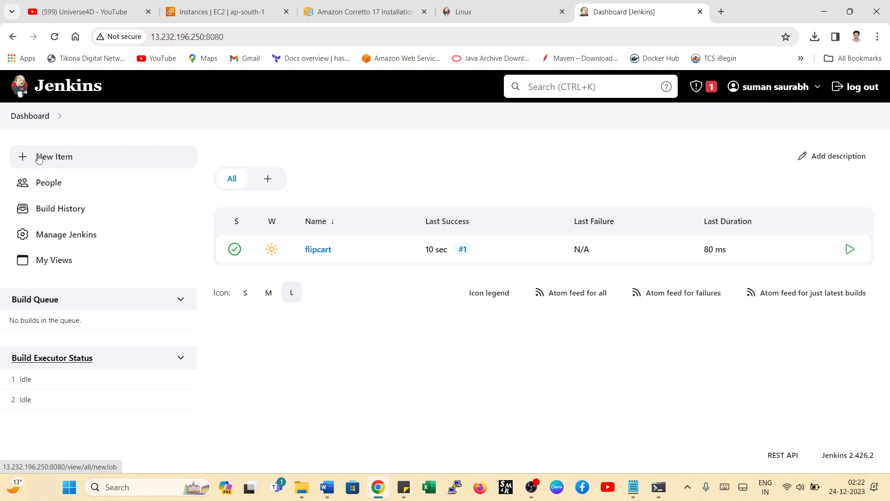
pyautogui.click(75, 165)
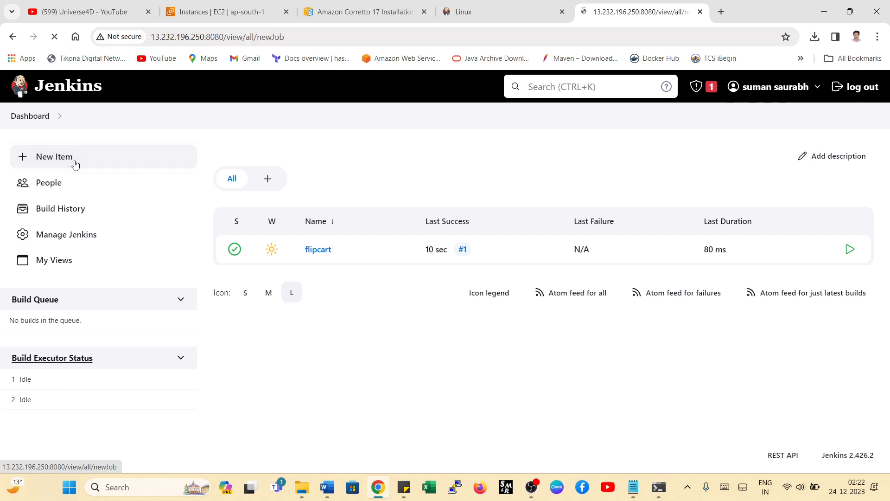
pyautogui.click(211, 197)
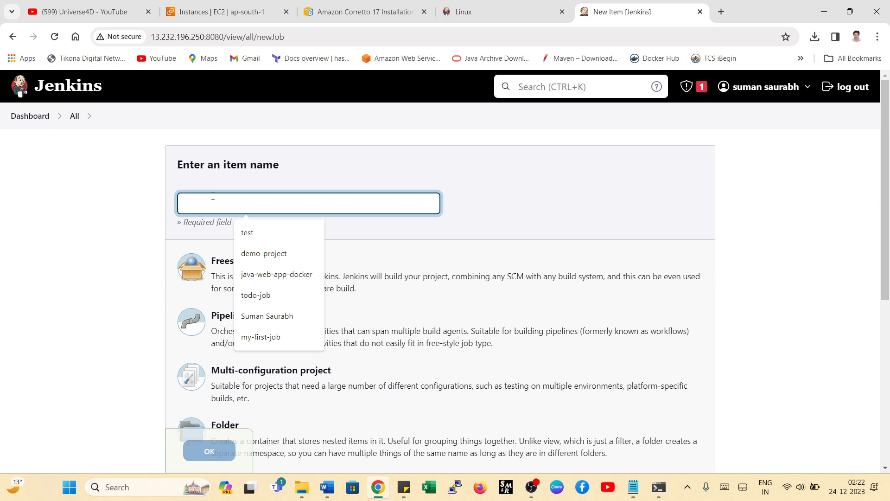
pyautogui.write('devops')
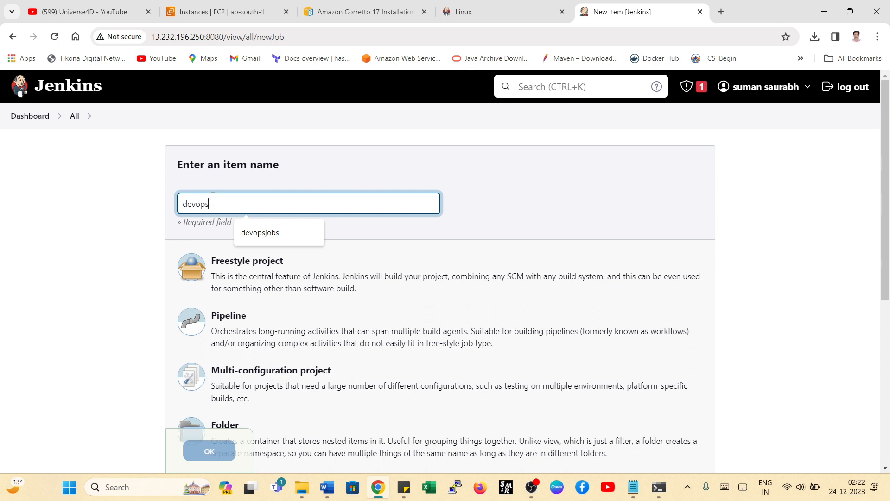
pyautogui.write('s')
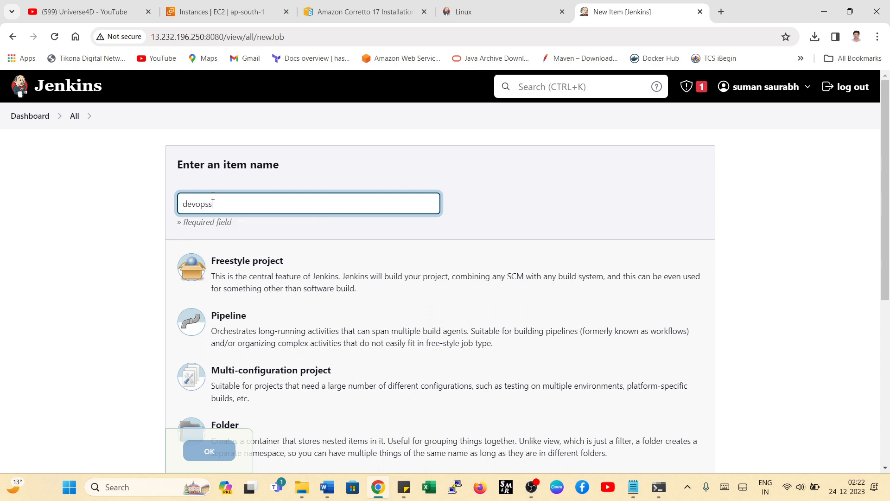
pyautogui.write('chl')
pyautogui.press('BackSpace')
pyautogui.click(234, 285)
pyautogui.click(207, 452)
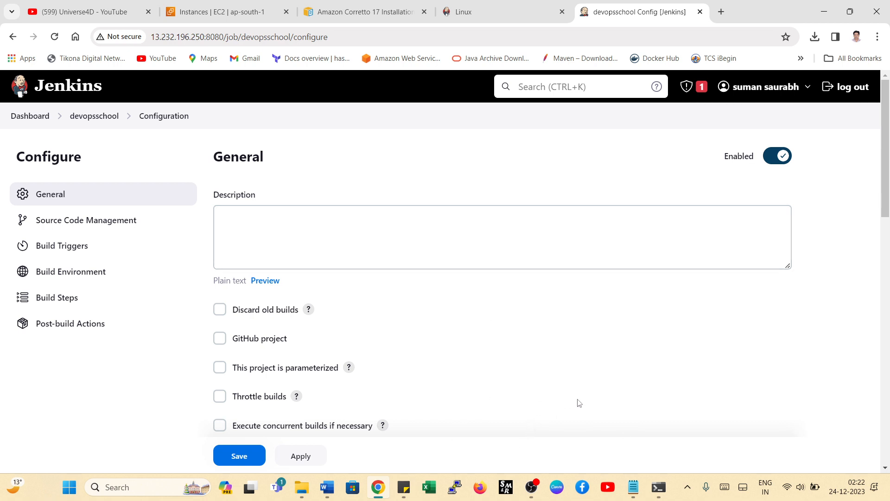
# - Switch to Sticky Notes and copy the GitHub URL of the DevOpsClassCodes.git repository
pyautogui.hotkey('alt', 'Tab')
pyautogui.click(545, 262)
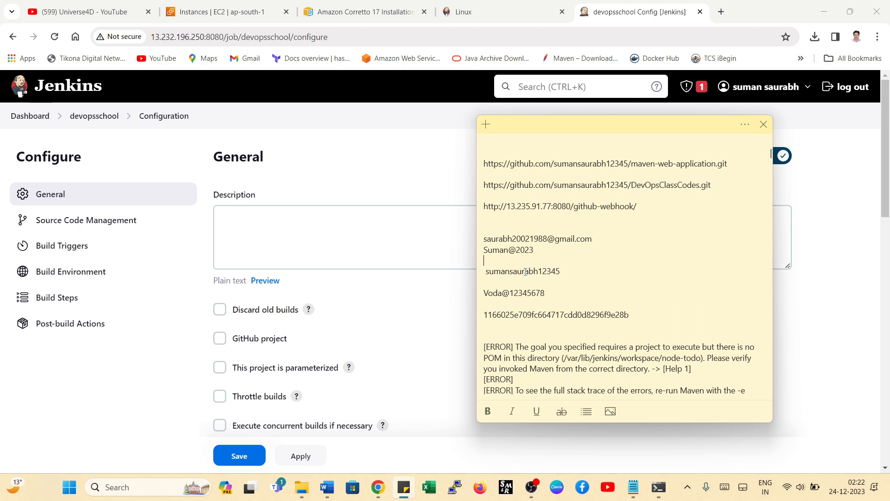
pyautogui.scroll(1, 677, 239)
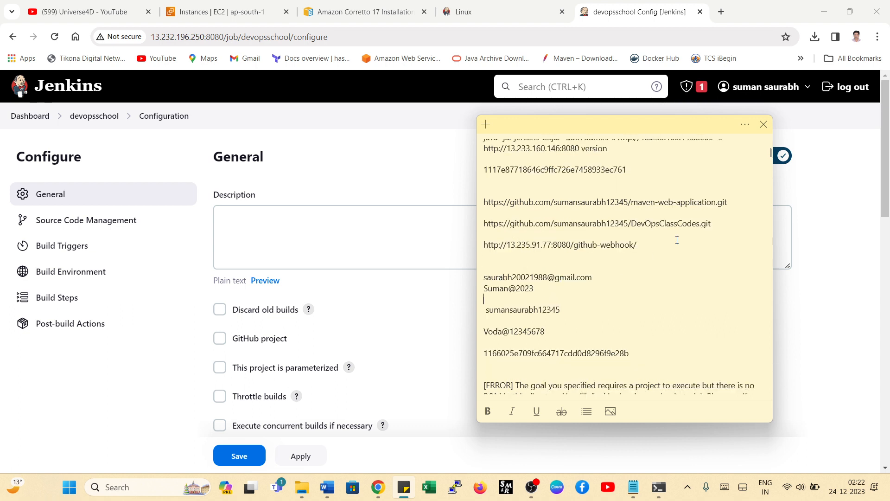
pyautogui.moveTo(717, 225); pyautogui.dragTo(483, 224)
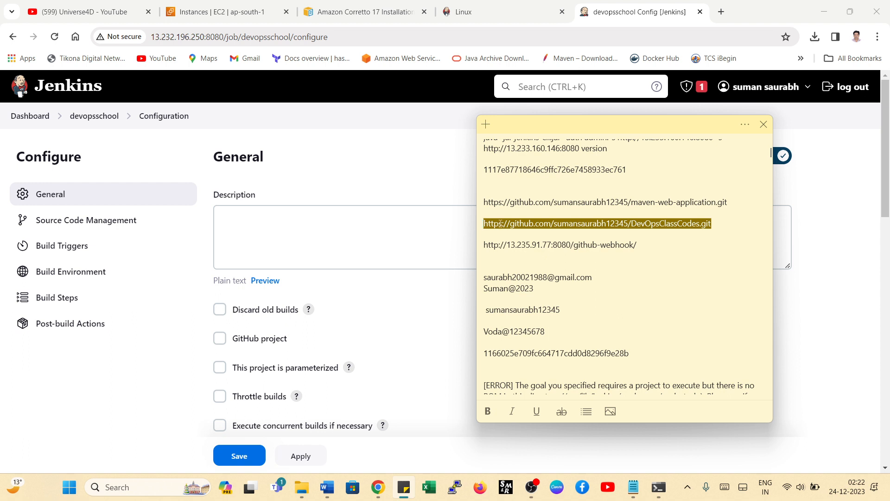
pyautogui.rightClick(500, 224)
pyautogui.click(531, 235)
# - Set the devopsschool job's source code management to Git with the copied DevOpsClassCodes.git address as repository URL
pyautogui.click(274, 244)
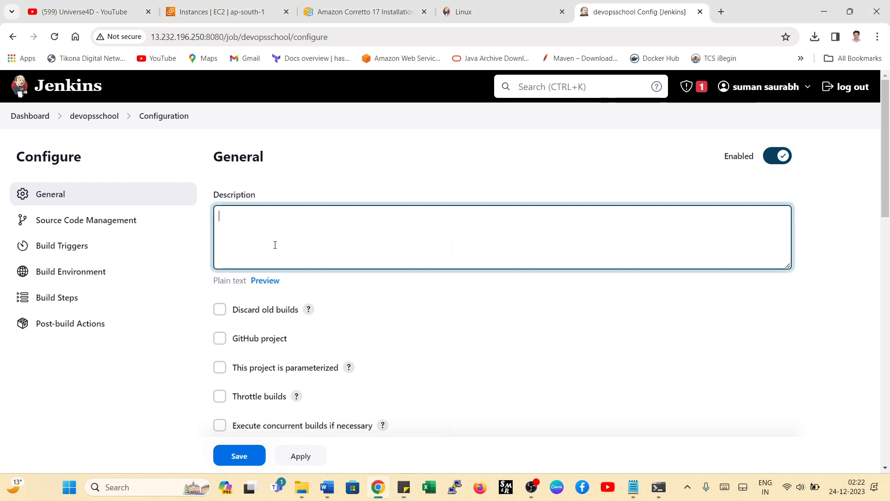
pyautogui.scroll(-5, 348, 284)
pyautogui.click(220, 274)
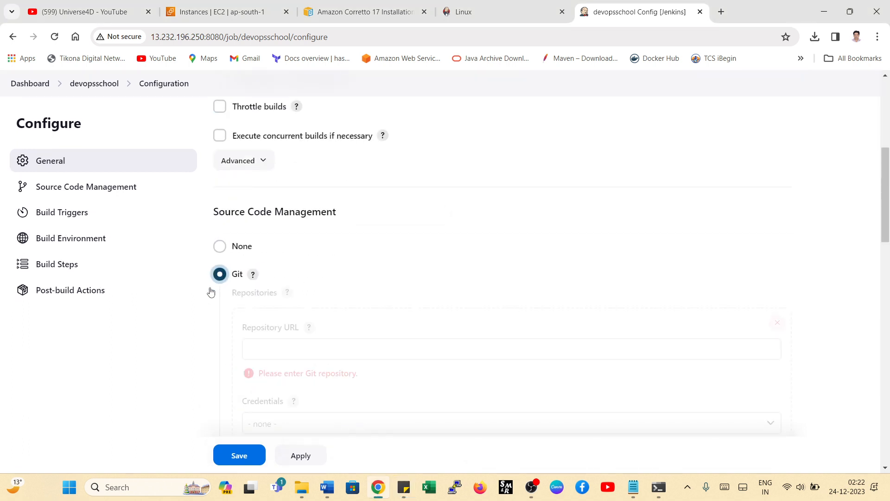
pyautogui.click(284, 356)
pyautogui.hotkey('ctrl', 'v')
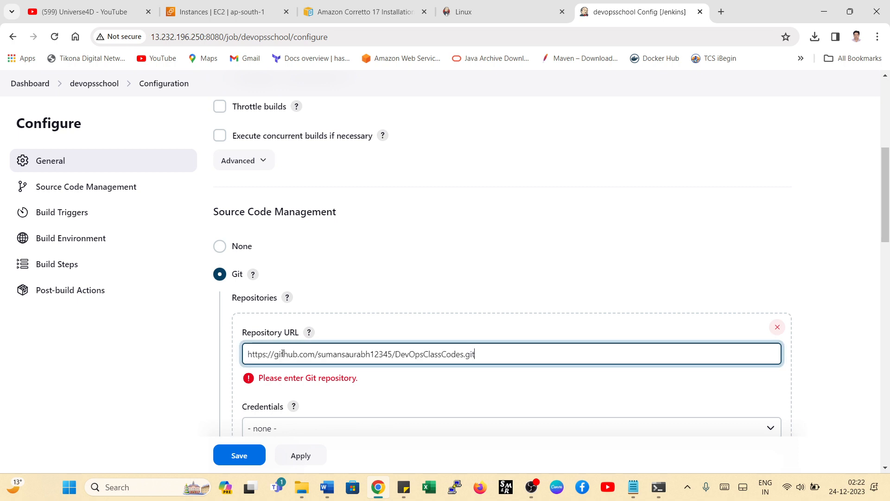
pyautogui.scroll(-4, 486, 296)
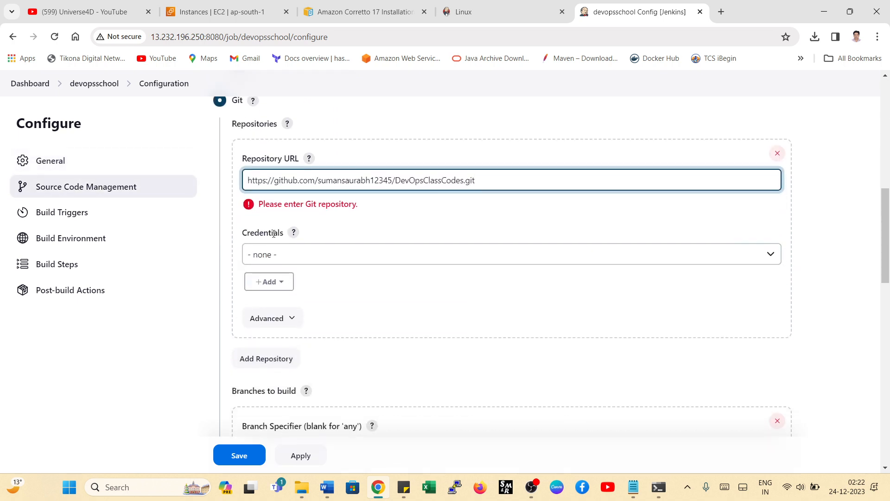
# - Open the form for adding a Jenkins credential to the Git repository, and consult the sticky note for the account details
pyautogui.click(272, 254)
pyautogui.click(274, 286)
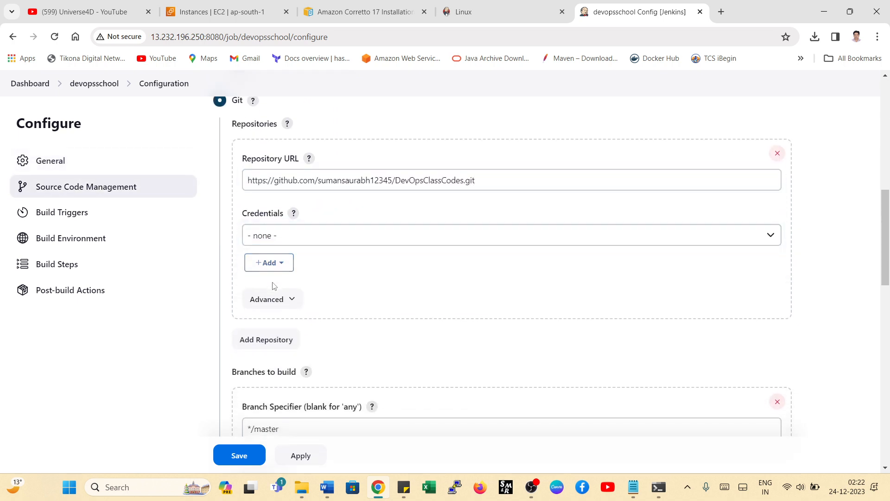
pyautogui.click(272, 263)
pyautogui.click(278, 284)
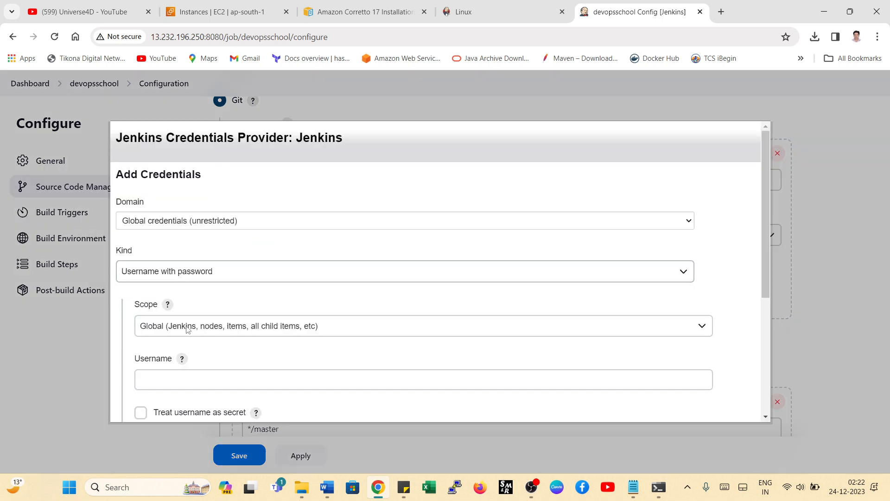
pyautogui.click(170, 378)
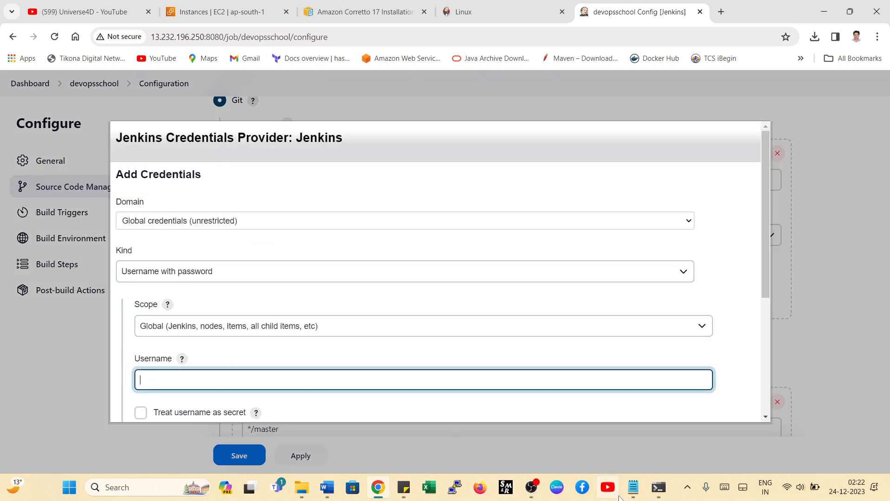
pyautogui.click(404, 487)
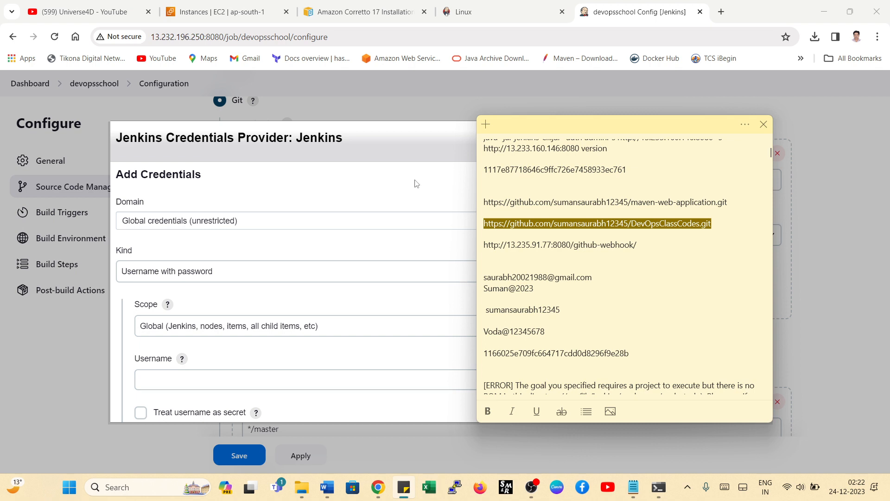
pyautogui.click(441, 151)
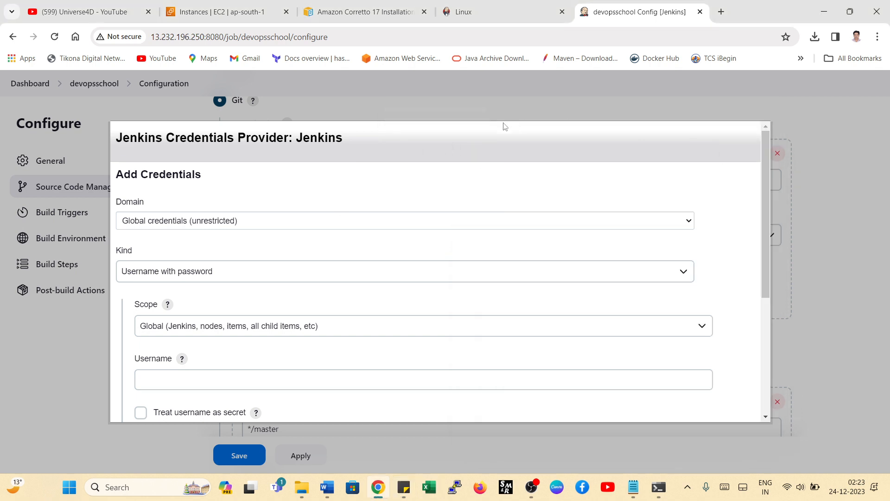
pyautogui.click(205, 382)
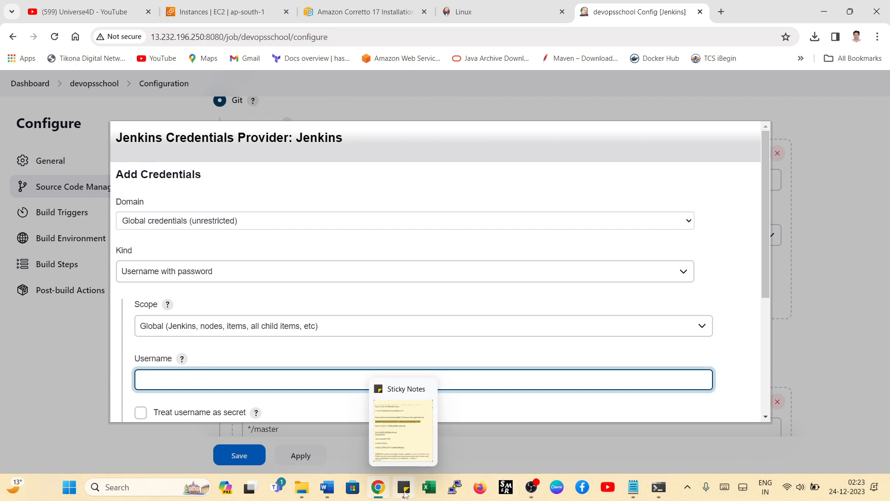
# - Open GitHub in a new browser tab, expand the full repository list and open the DevOpsClassCodes repository
pyautogui.click(721, 11)
pyautogui.click(482, 310)
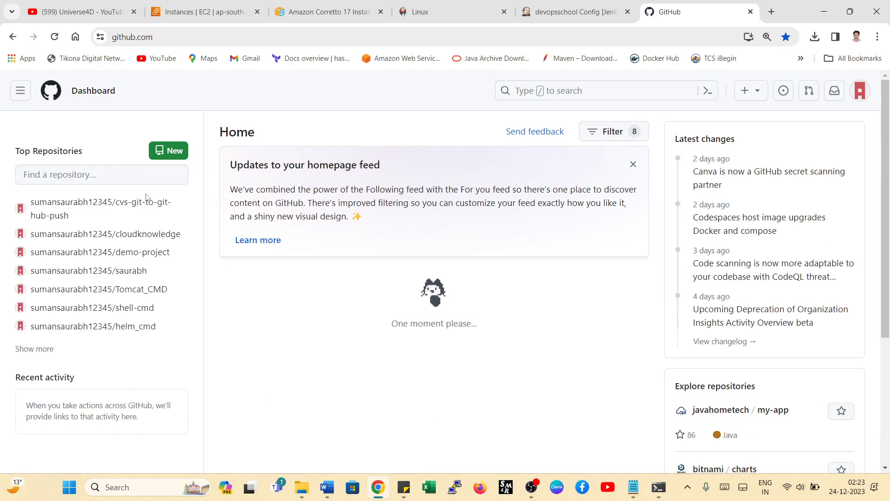
pyautogui.click(39, 349)
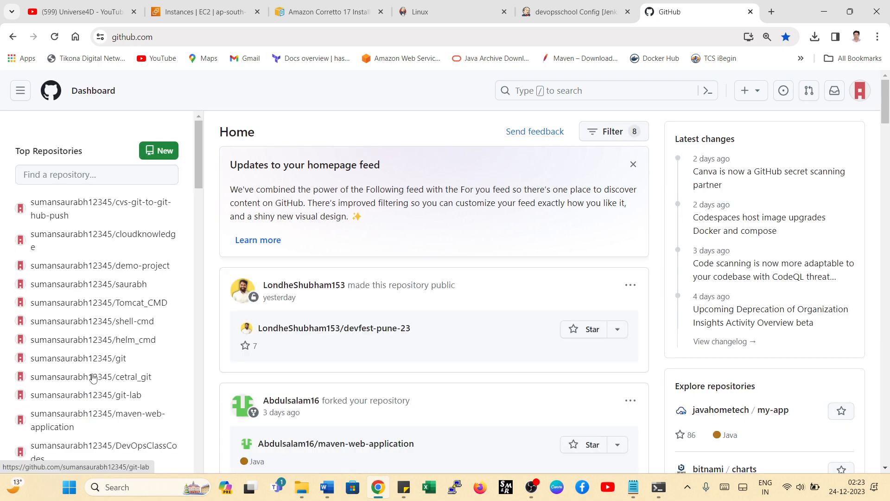
pyautogui.scroll(-1, 143, 262)
pyautogui.scroll(-1, 143, 262)
pyautogui.click(131, 332)
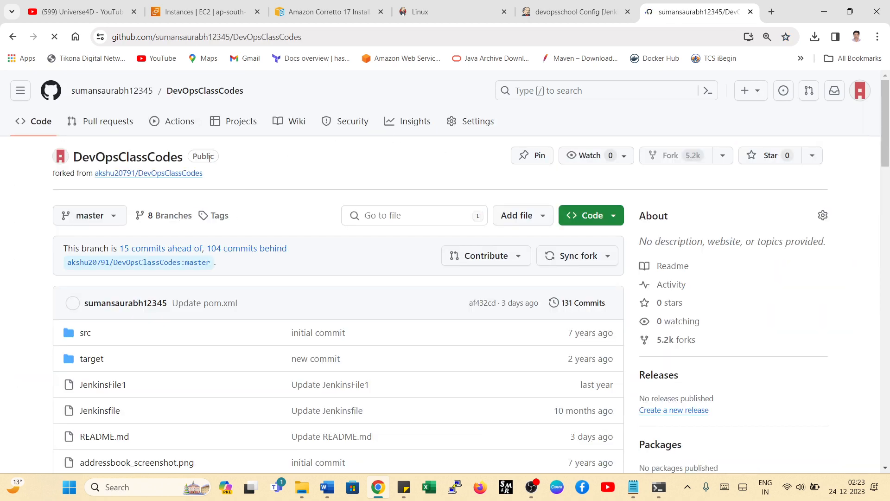
# - Copy the HTTPS clone URL of the DevOpsClassCodes repository on GitHub and return to the Jenkins credential form
pyautogui.scroll(-2, 218, 171)
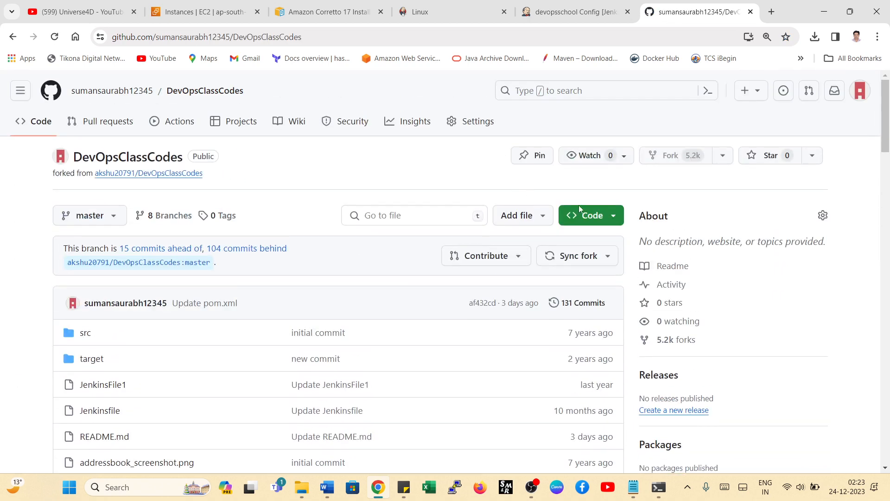
pyautogui.click(613, 224)
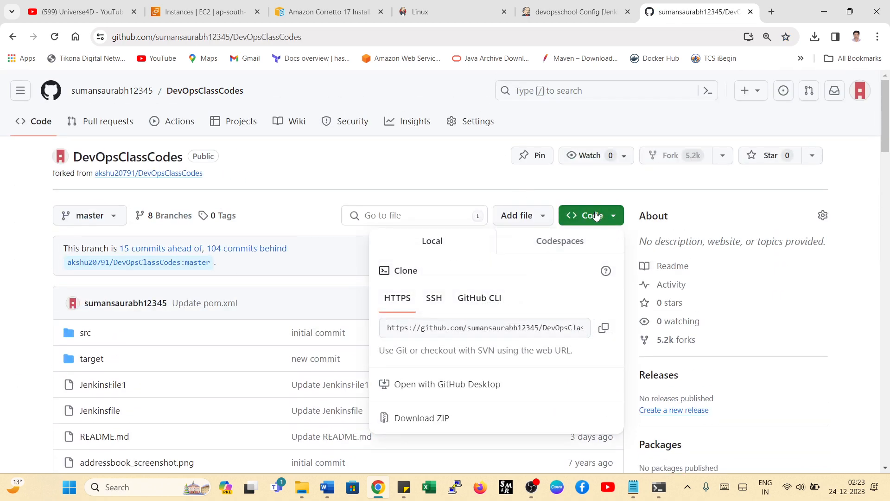
pyautogui.click(603, 328)
pyautogui.click(418, 200)
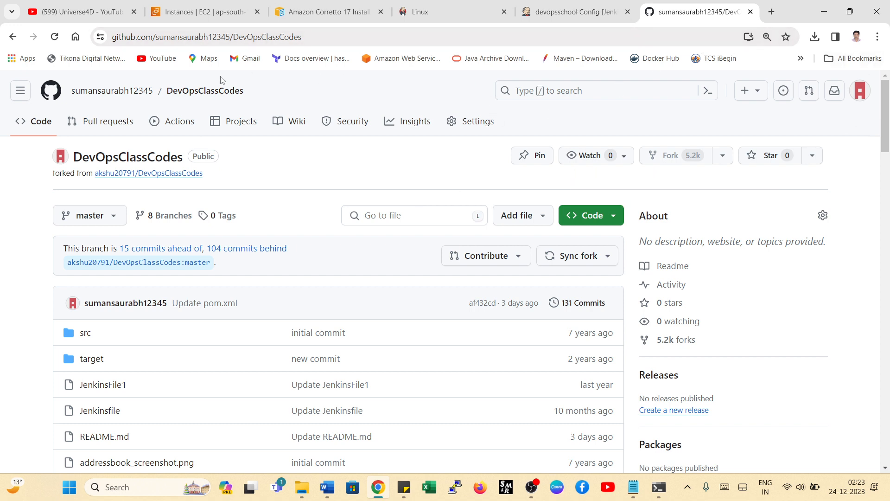
pyautogui.moveTo(98, 99)
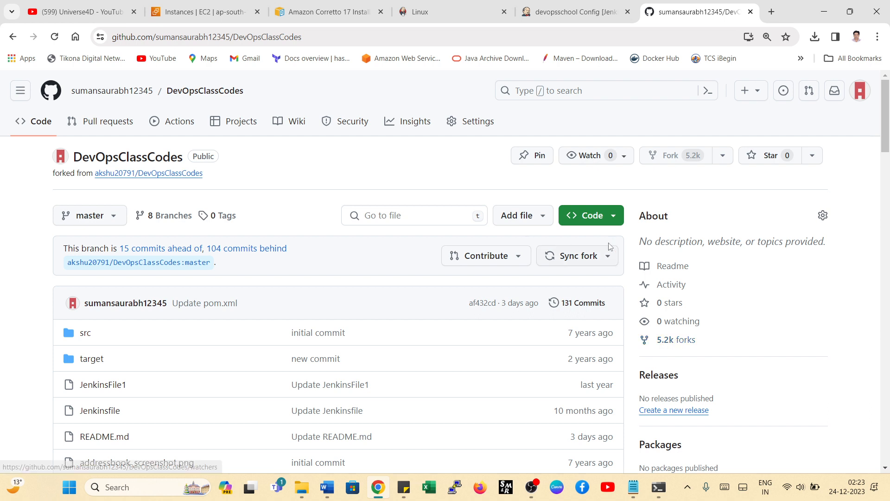
pyautogui.click(611, 219)
pyautogui.click(604, 328)
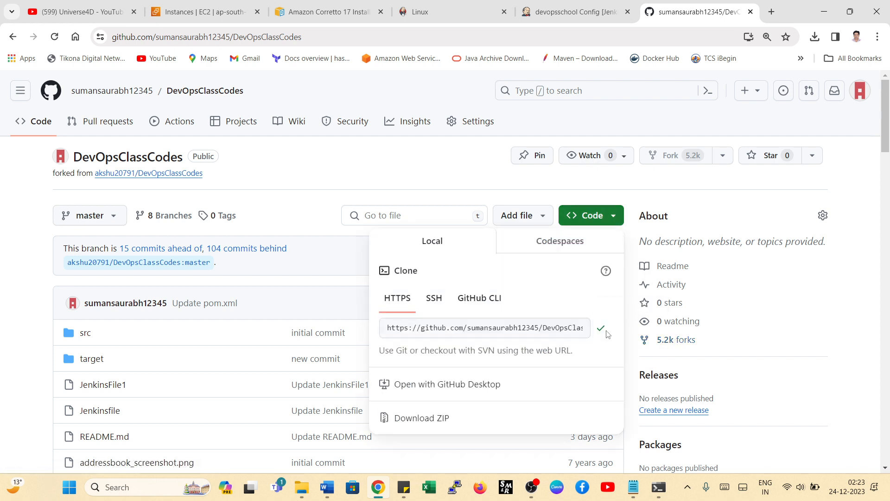
pyautogui.click(575, 12)
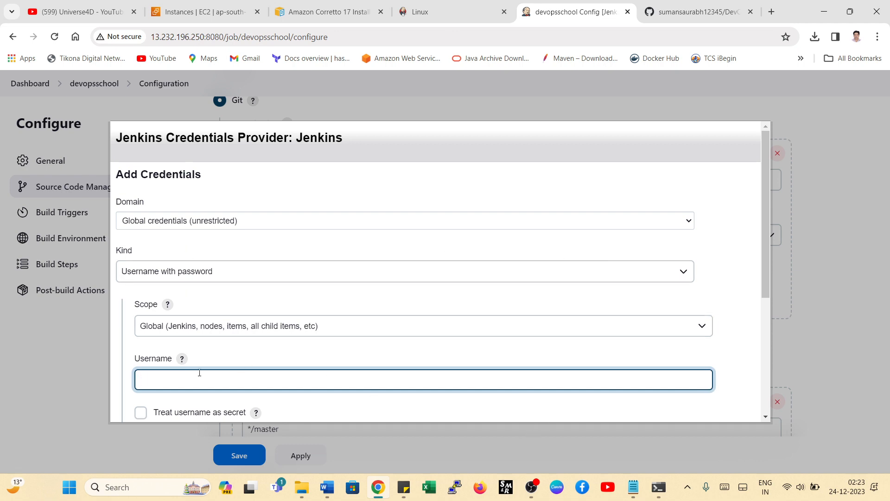
# - Copy the account's username from the GitHub profile menu and enter it as the username of the new Jenkins credential
pyautogui.click(697, 11)
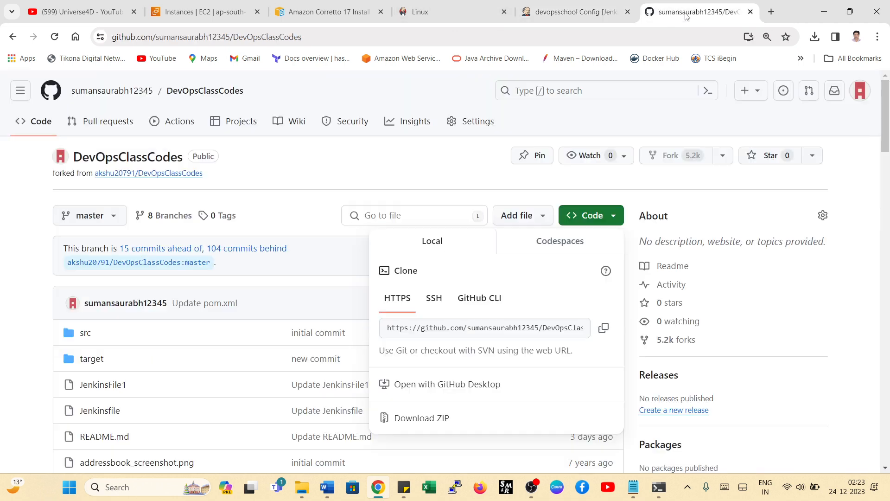
pyautogui.click(860, 90)
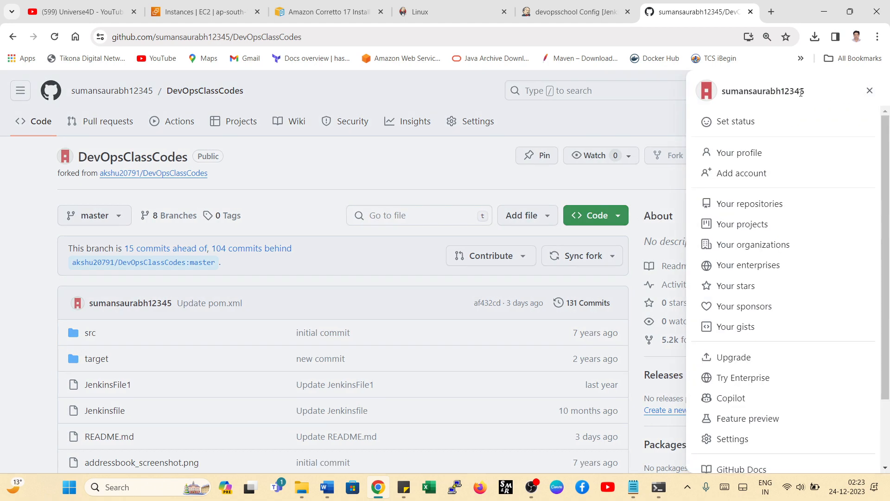
pyautogui.moveTo(801, 93); pyautogui.dragTo(725, 92)
pyautogui.rightClick(734, 91)
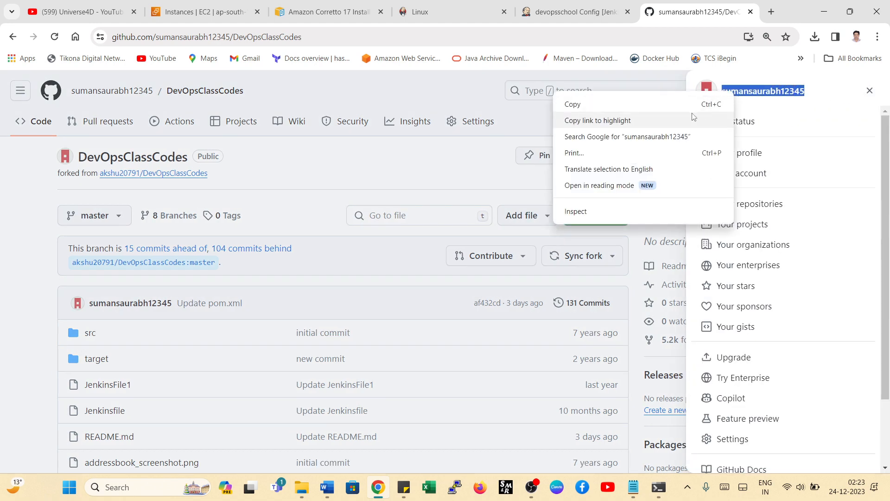
pyautogui.click(611, 104)
pyautogui.click(549, 13)
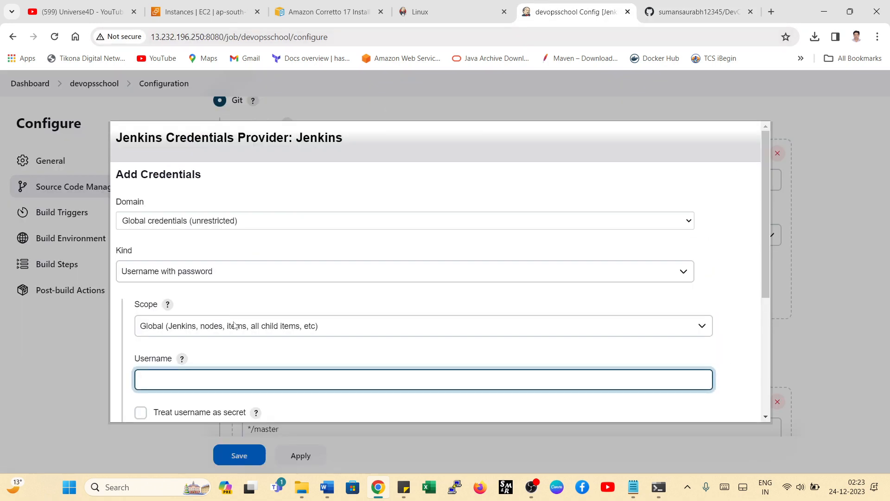
pyautogui.hotkey('ctrl', 'v')
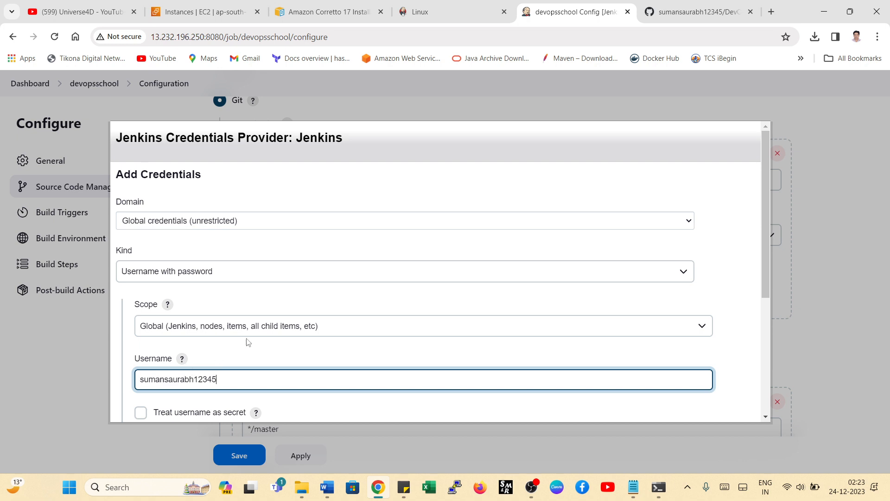
# - Copy the account password from the sticky note and enter it in the credential's Password field
pyautogui.scroll(-4, 304, 310)
pyautogui.click(172, 284)
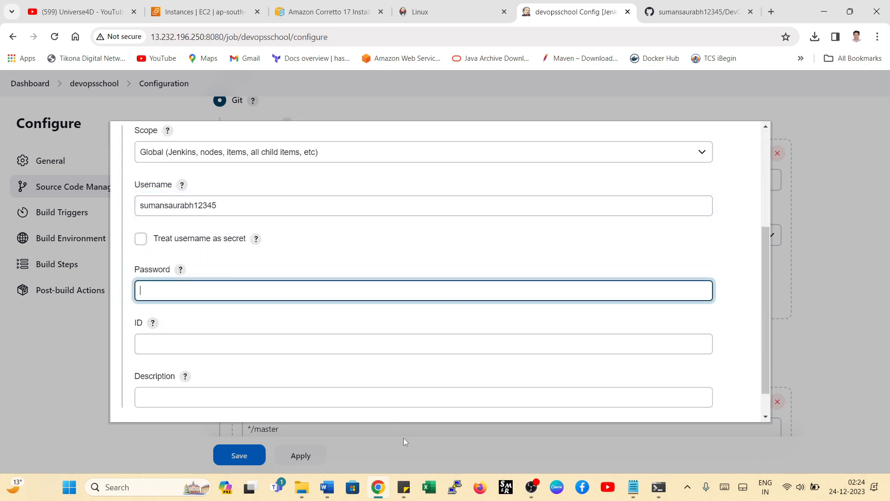
pyautogui.click(404, 487)
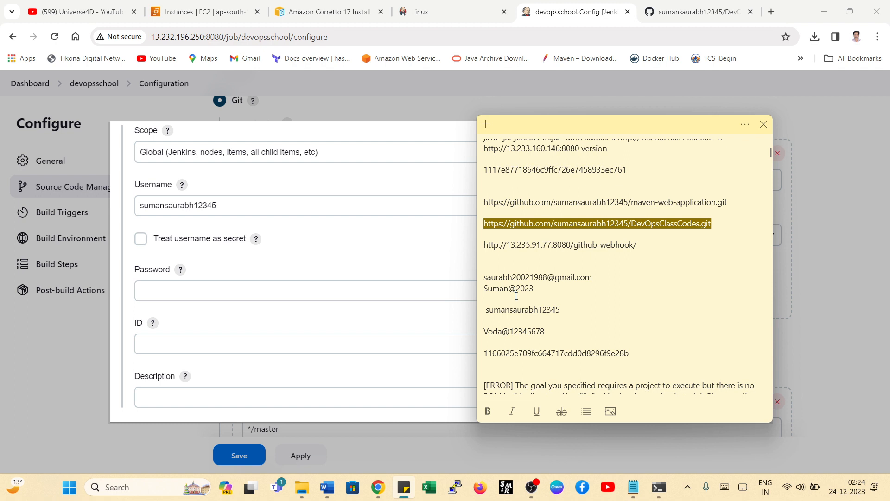
pyautogui.moveTo(546, 330); pyautogui.dragTo(472, 330)
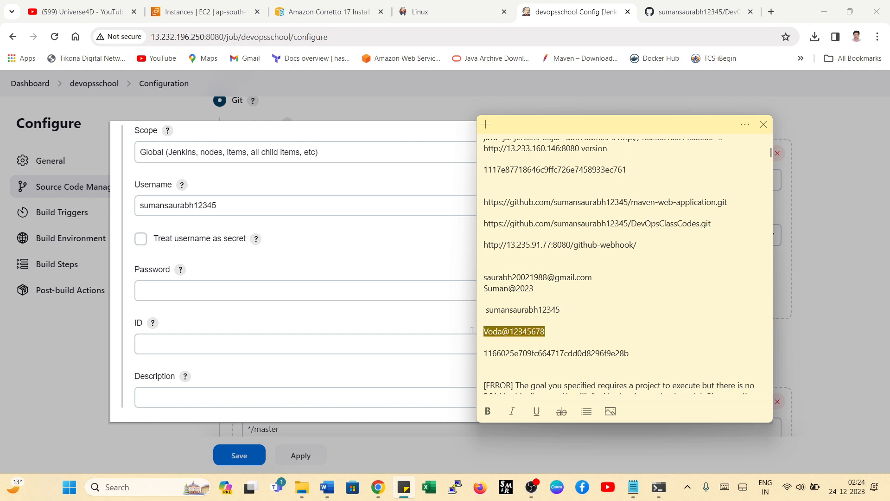
pyautogui.rightClick(497, 331)
pyautogui.click(529, 346)
pyautogui.click(208, 295)
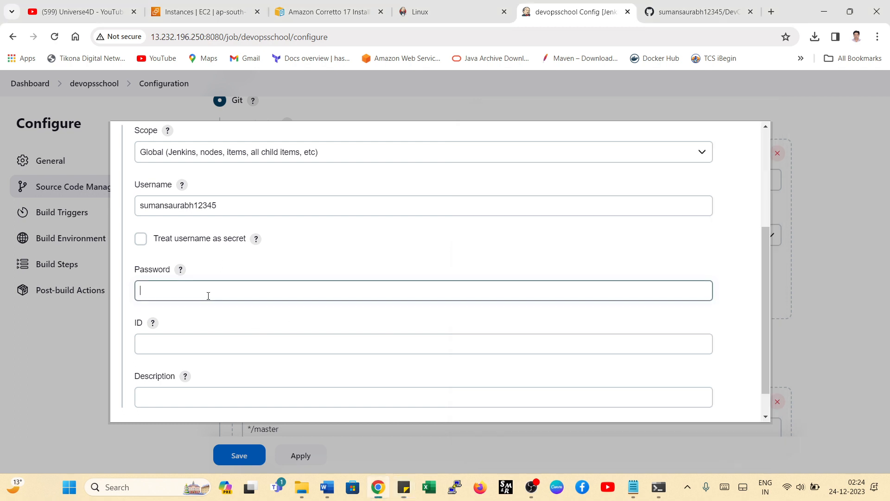
pyautogui.hotkey('ctrl', 'v')
pyautogui.scroll(-1, 292, 268)
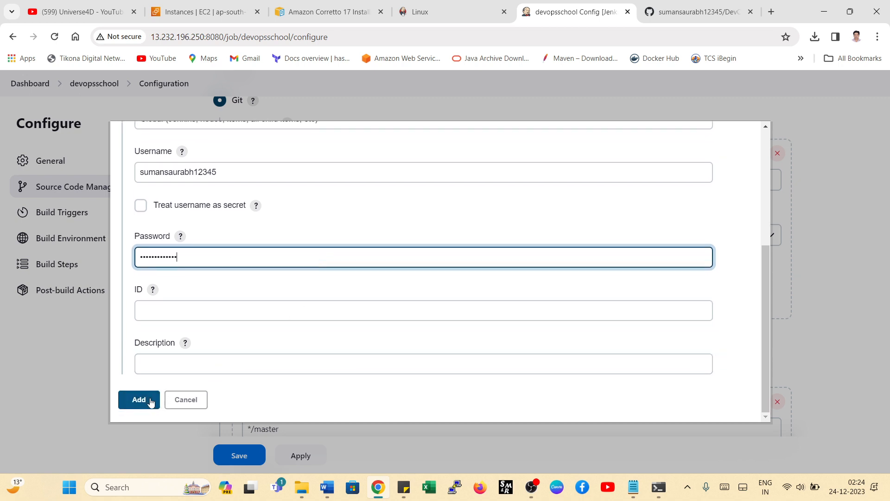
# - Add the credential with the description git and select it as the credentials of the job's Git repository
pyautogui.click(177, 366)
pyautogui.write('git')
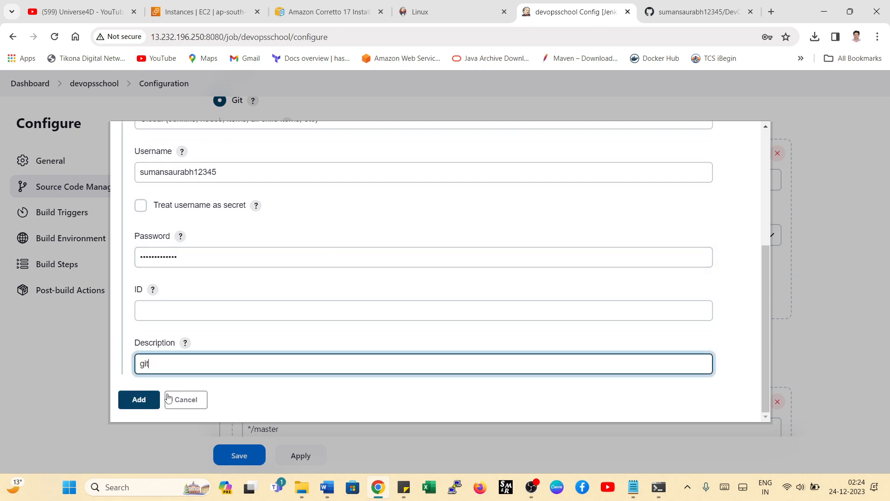
pyautogui.click(141, 402)
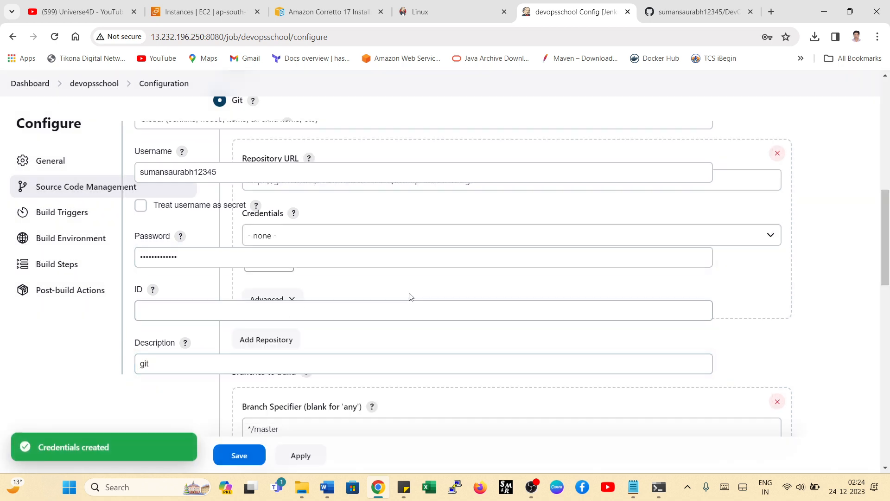
pyautogui.click(297, 235)
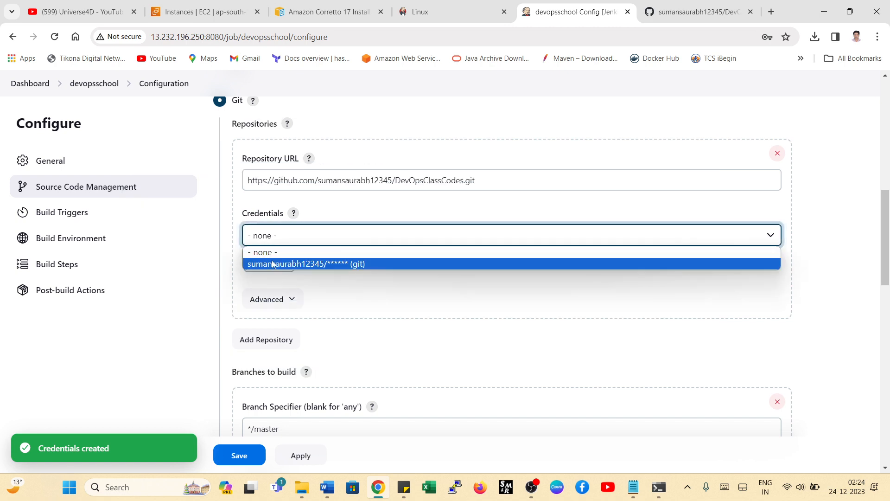
pyautogui.click(325, 260)
# - Compare the job's branch specifier with the GitHub repository's branch, and look through the build trigger and build environment options
pyautogui.scroll(-3, 365, 258)
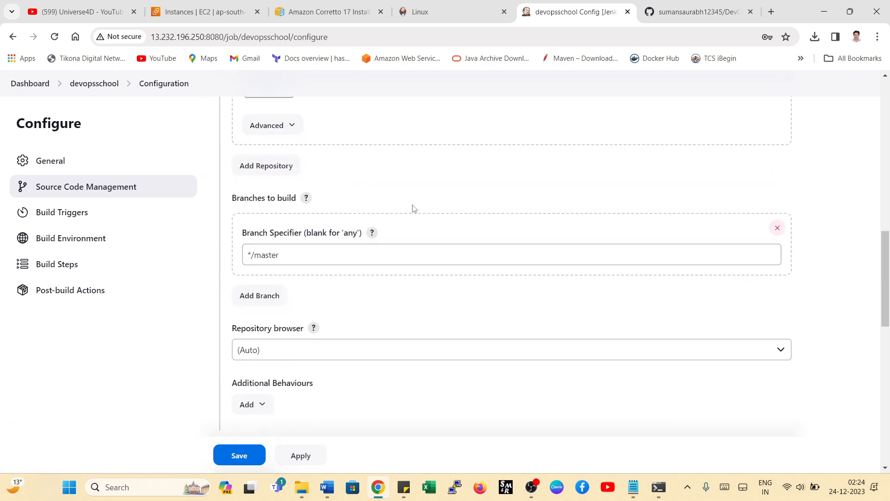
pyautogui.scroll(-2, 414, 209)
pyautogui.scroll(2, 413, 206)
pyautogui.click(671, 13)
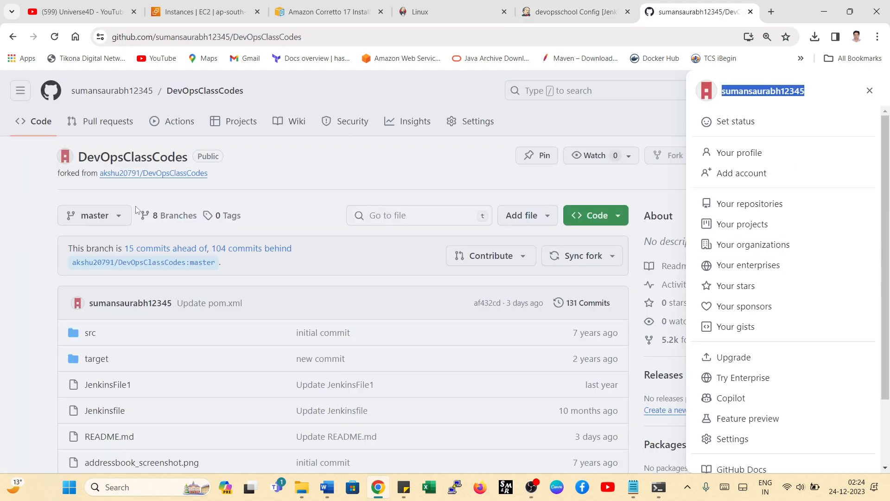
pyautogui.click(575, 11)
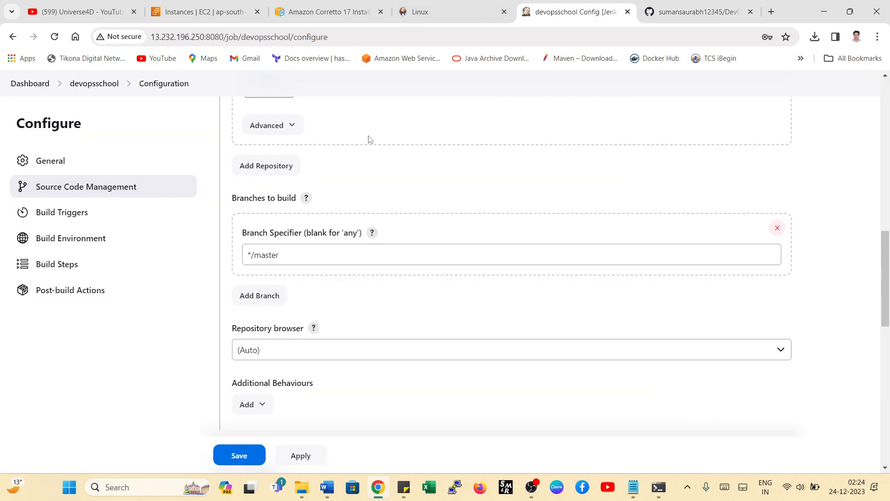
pyautogui.scroll(-3, 352, 223)
pyautogui.scroll(-2, 345, 242)
pyautogui.scroll(1, 367, 234)
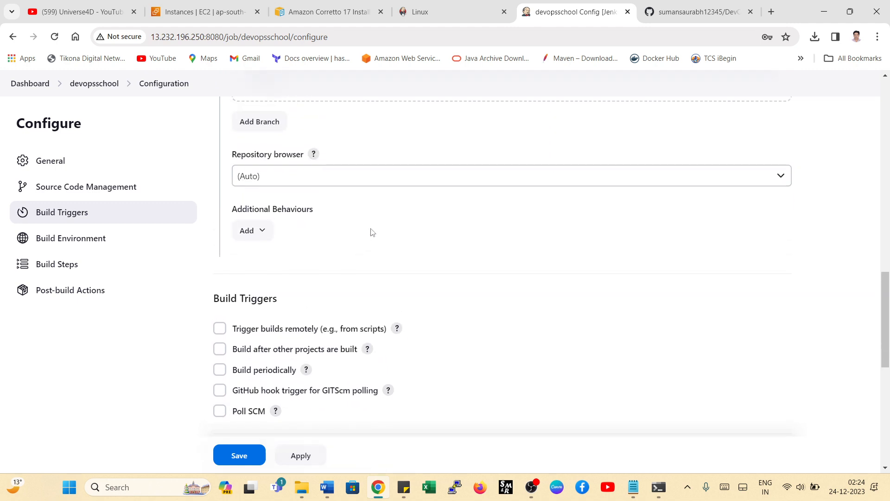
pyautogui.scroll(-7, 375, 207)
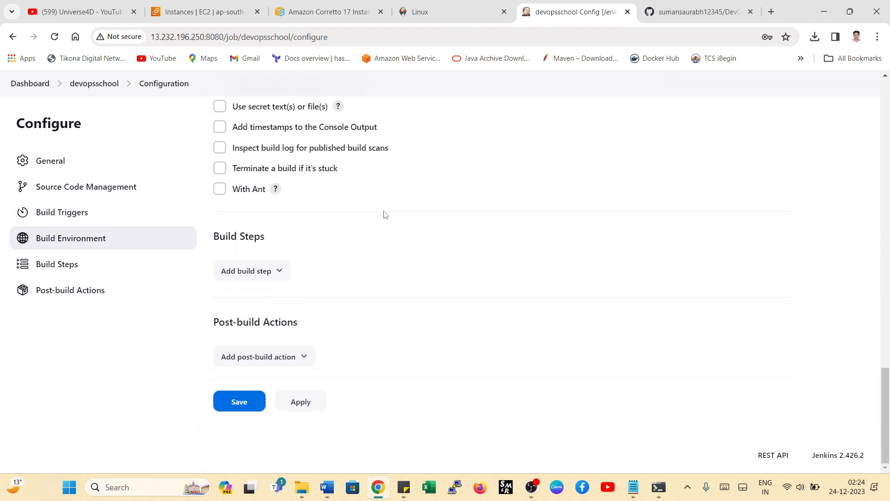
# - Add an Invoke top-level Maven targets build step with the goal package and save the devopsschool job
pyautogui.click(244, 271)
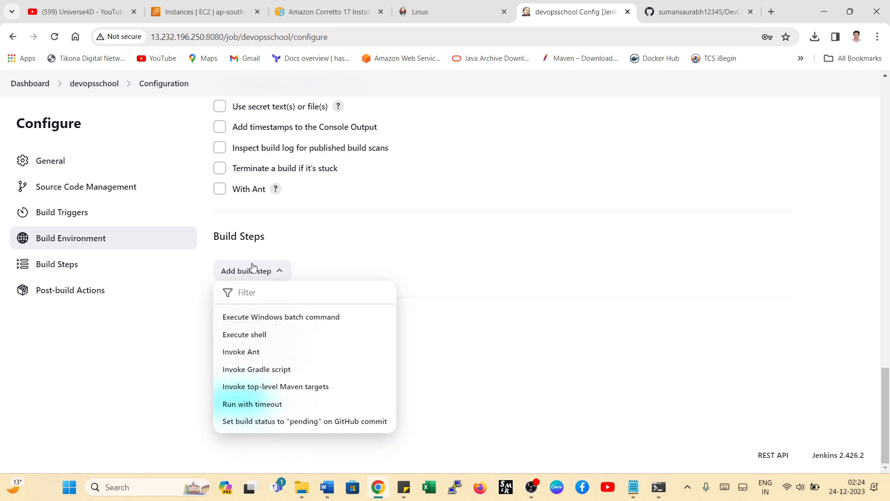
pyautogui.click(261, 391)
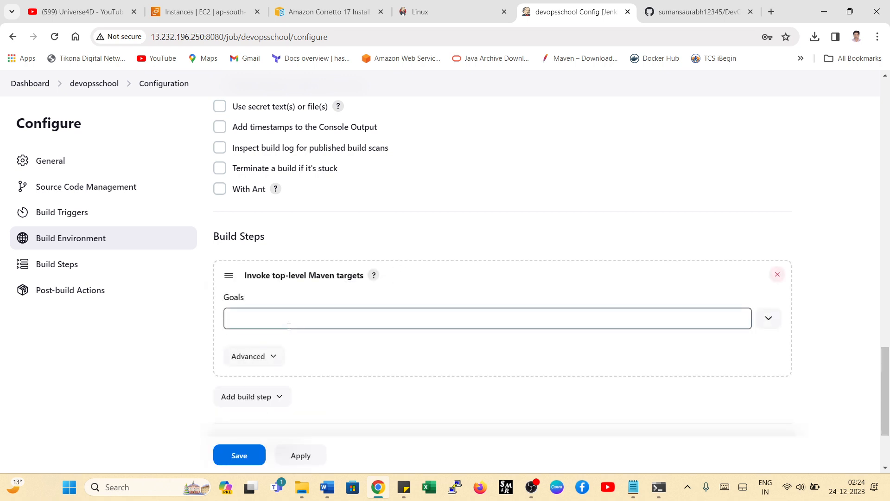
pyautogui.click(289, 326)
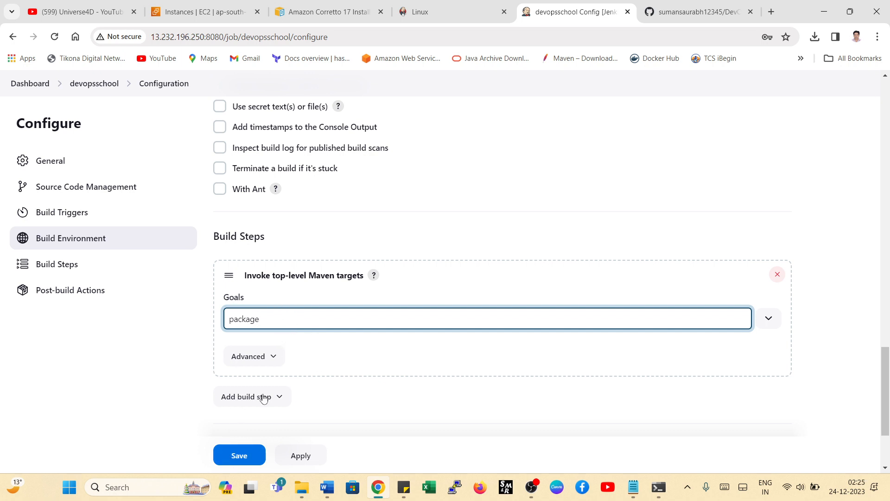
pyautogui.click(239, 455)
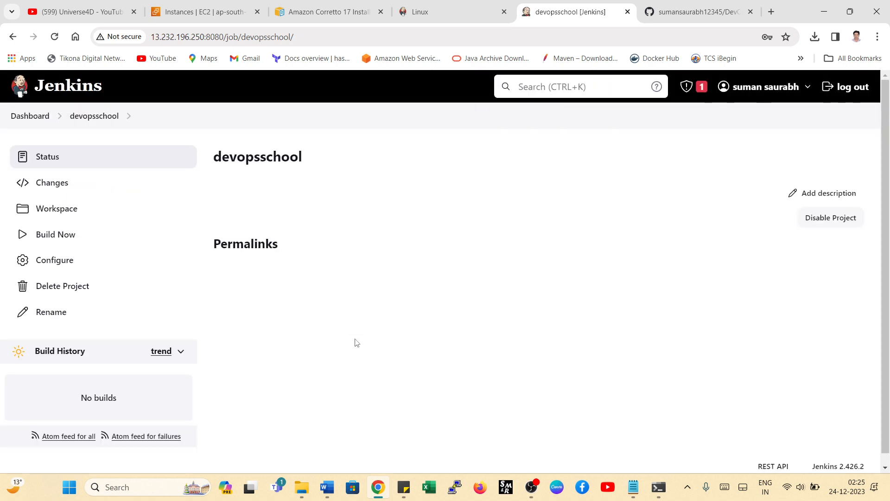
# - Add a new Maven installation entry in Jenkins' global tool configuration
pyautogui.click(53, 263)
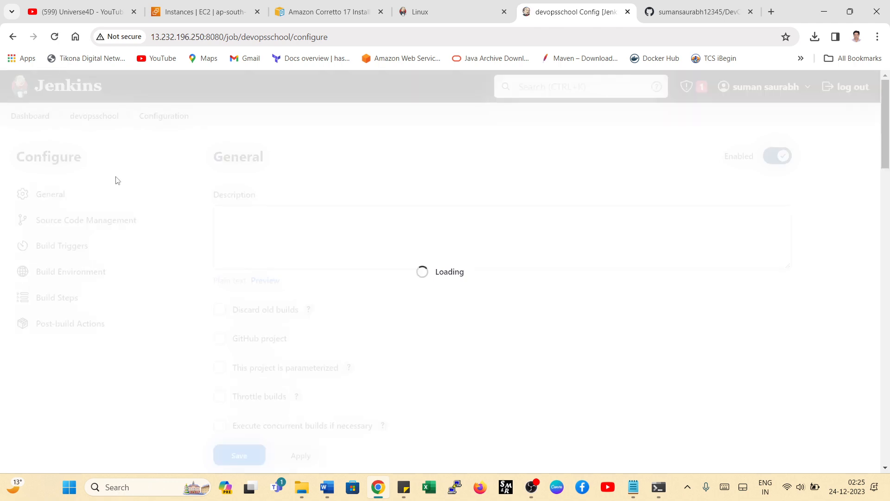
pyautogui.click(30, 116)
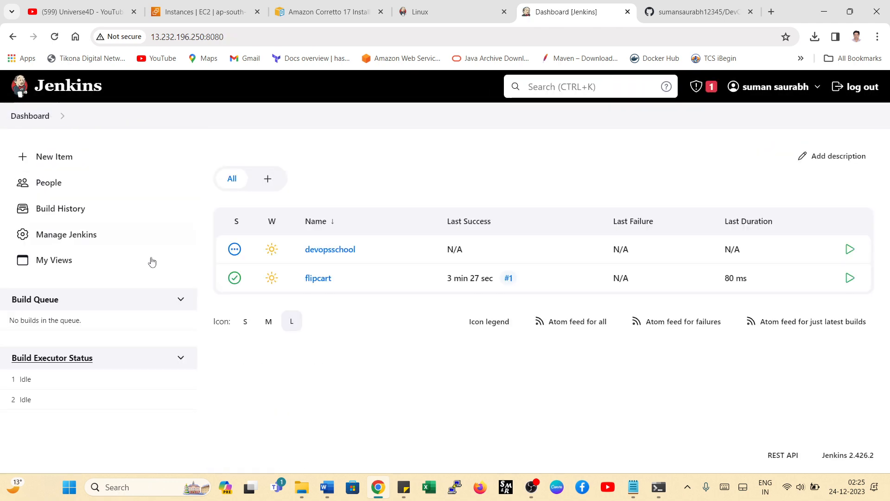
pyautogui.click(59, 235)
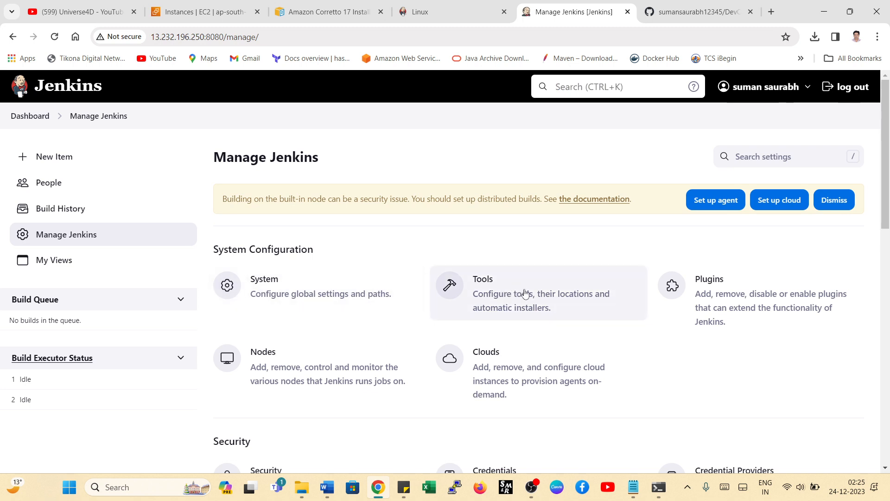
pyautogui.click(512, 296)
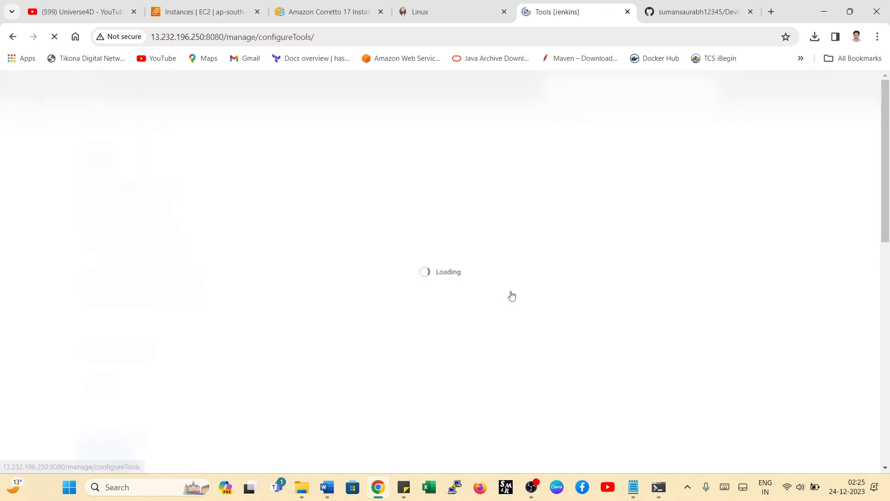
pyautogui.scroll(-10, 413, 272)
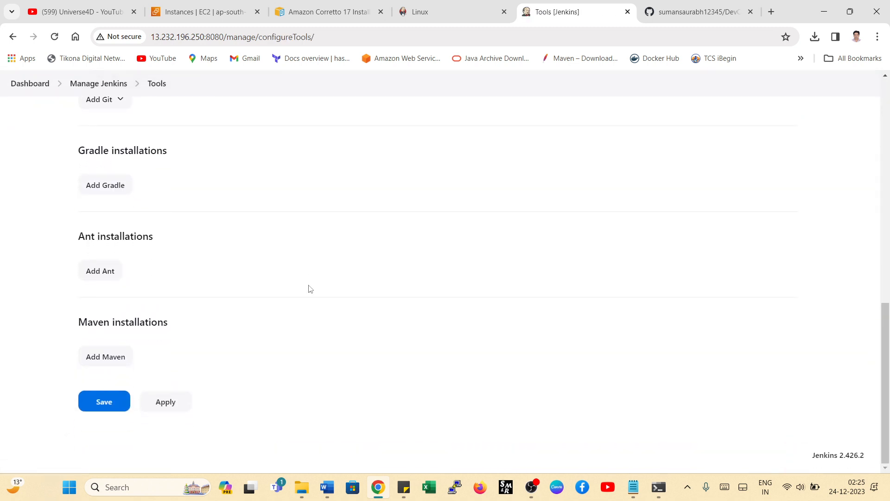
pyautogui.click(97, 358)
pyautogui.scroll(-5, 147, 376)
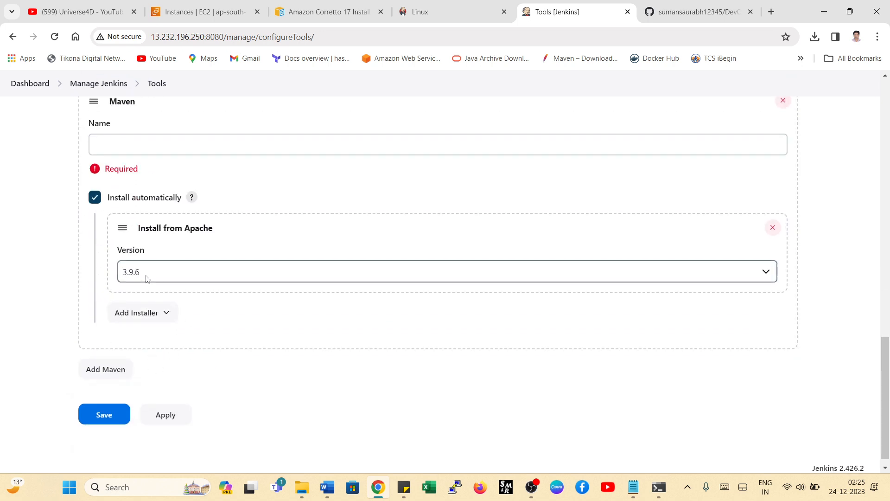
# - Set the Maven installation to version 3.9.4, name it maven3.9.4 and save the tool configuration
pyautogui.click(156, 278)
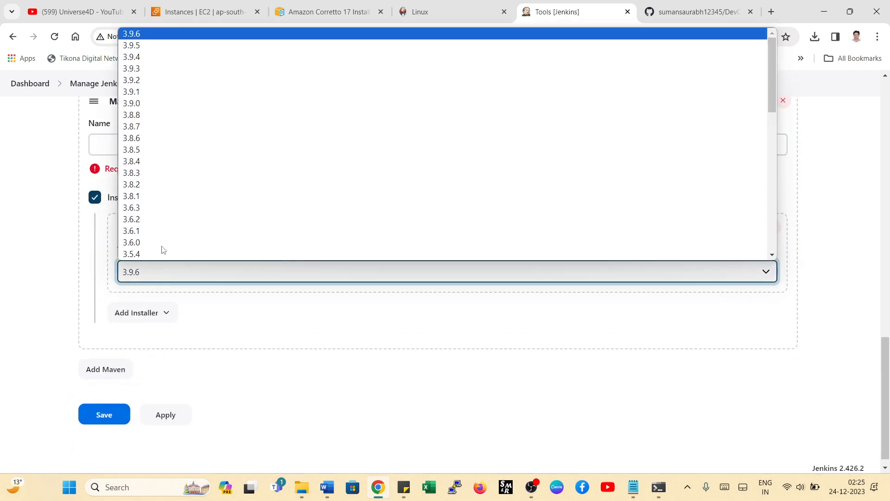
pyautogui.click(147, 34)
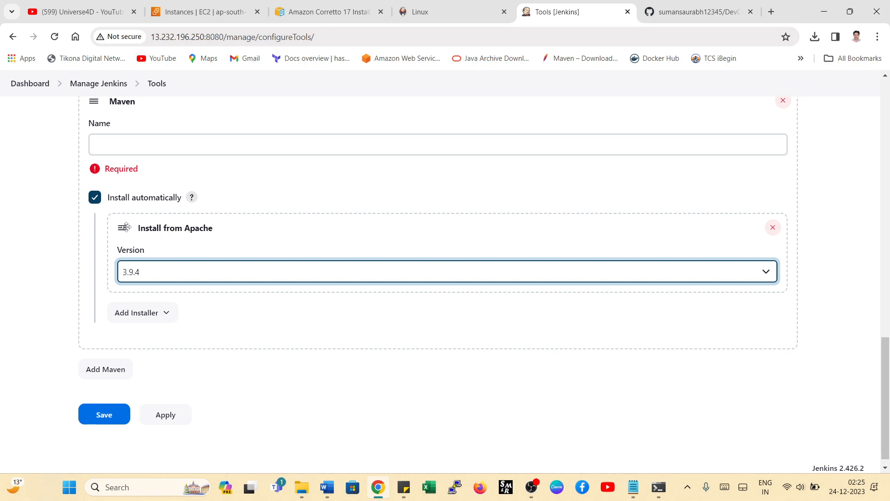
pyautogui.click(116, 141)
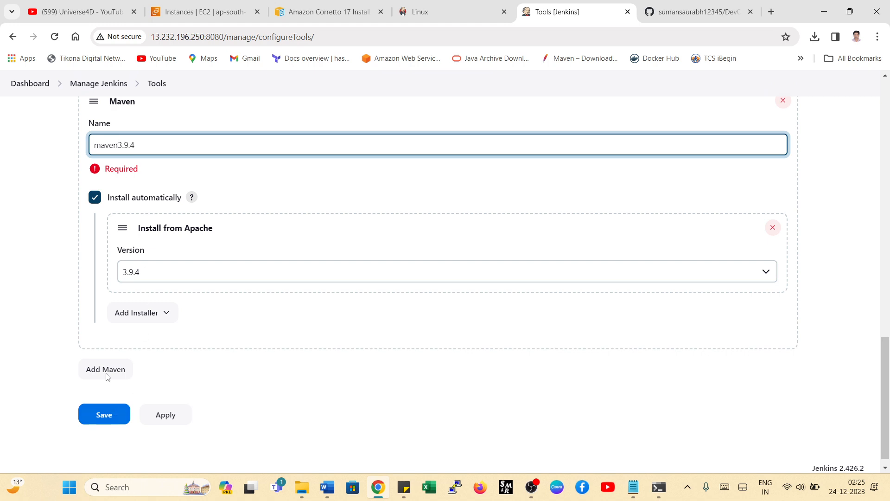
pyautogui.click(109, 419)
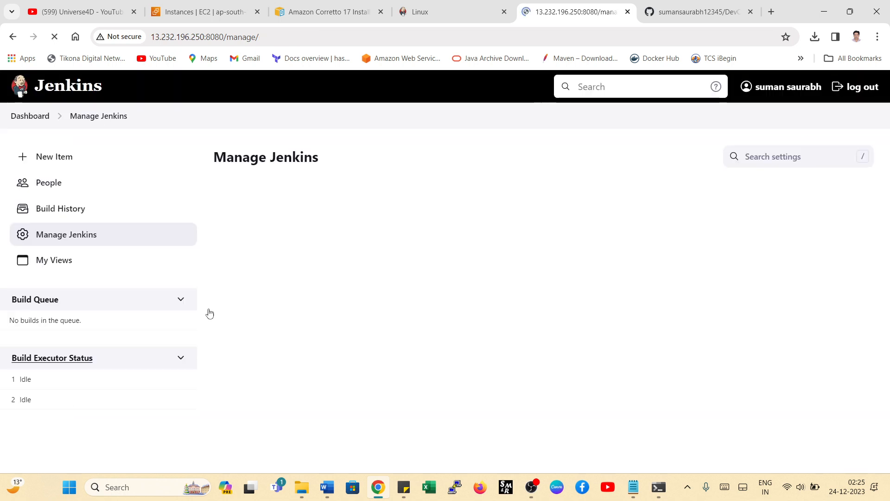
# - Set the Maven version of the devopsschool job's build step to maven3.9.4 and save the job
pyautogui.click(32, 118)
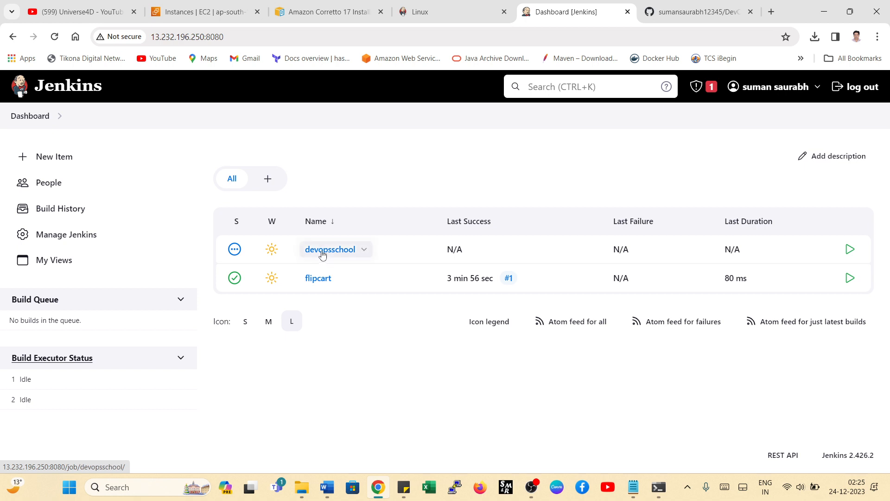
pyautogui.click(324, 251)
pyautogui.click(56, 264)
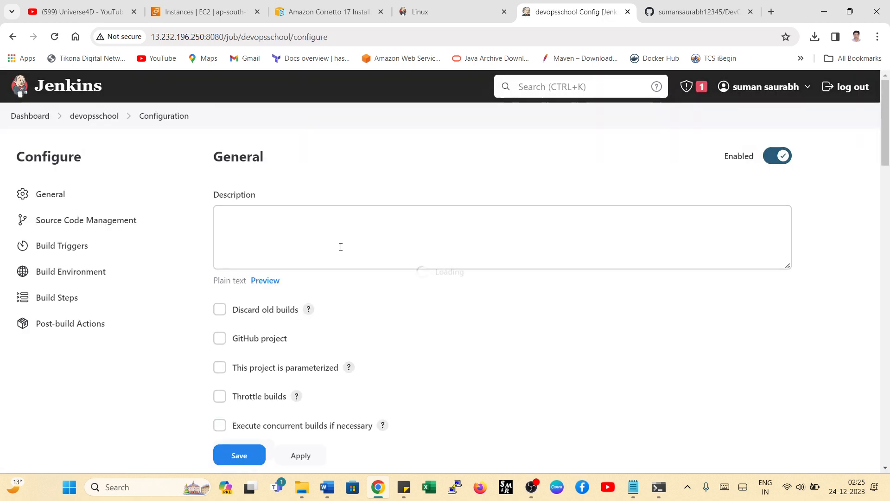
pyautogui.scroll(-7, 342, 251)
pyautogui.scroll(-10, 342, 251)
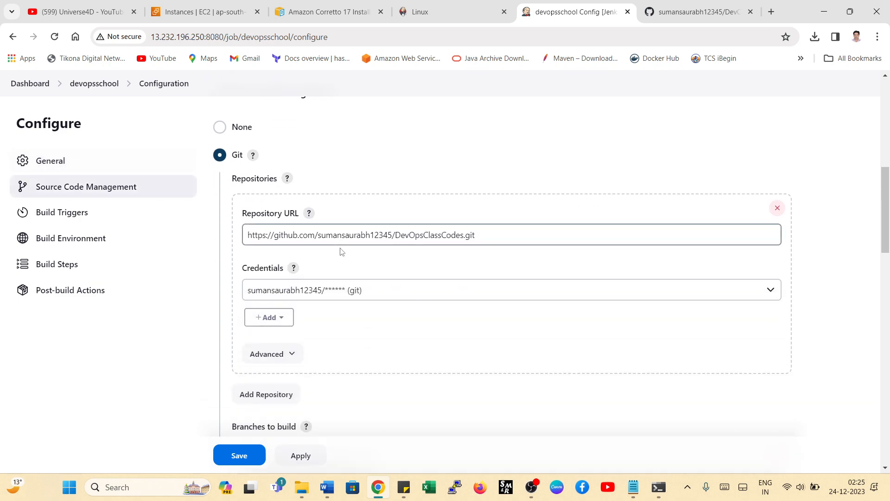
pyautogui.scroll(-9, 383, 263)
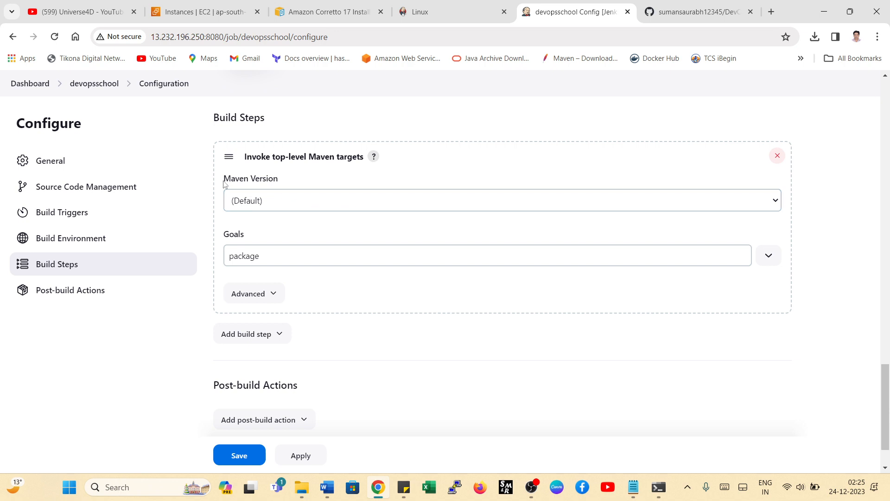
pyautogui.moveTo(224, 184); pyautogui.dragTo(278, 180)
pyautogui.click(268, 203)
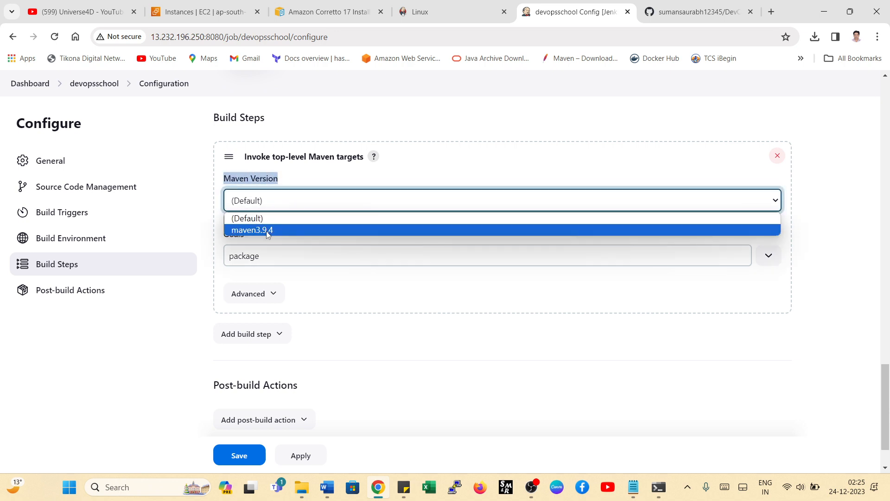
pyautogui.click(267, 231)
pyautogui.click(240, 458)
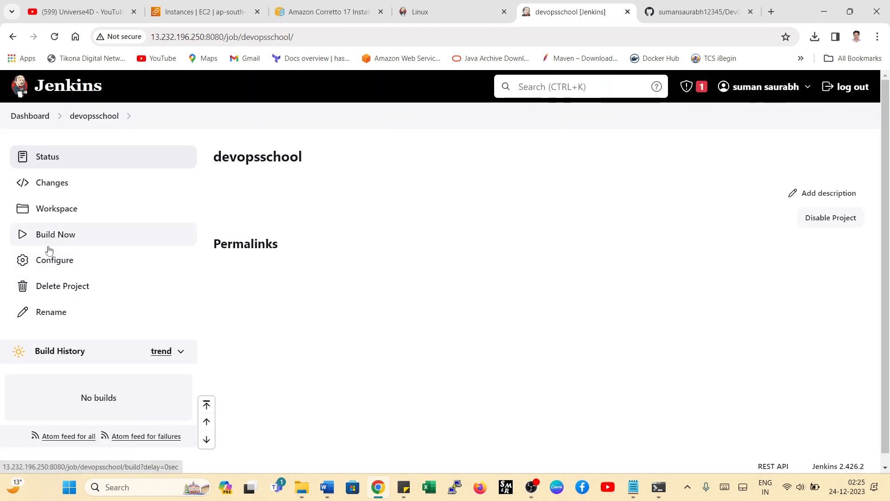
# - Show the desktop image by minimising all open windows, and return to the Jenkins dashboard
pyautogui.click(22, 118)
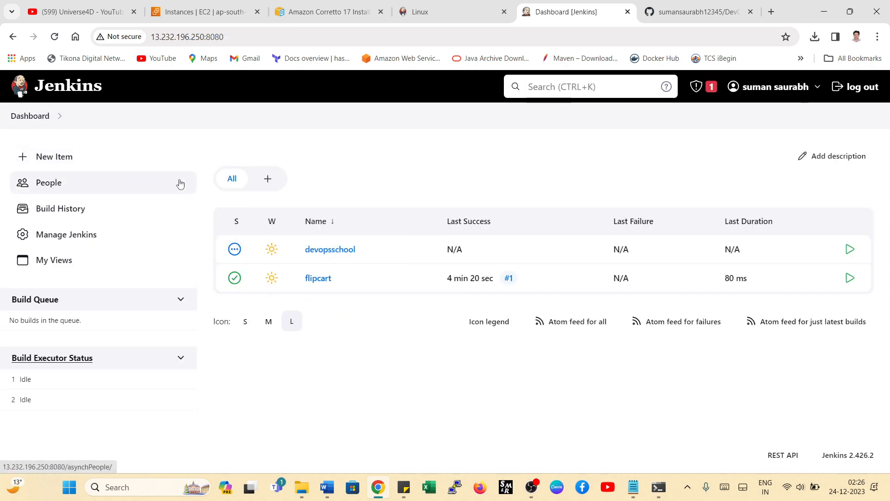
pyautogui.click(823, 11)
pyautogui.click(766, 11)
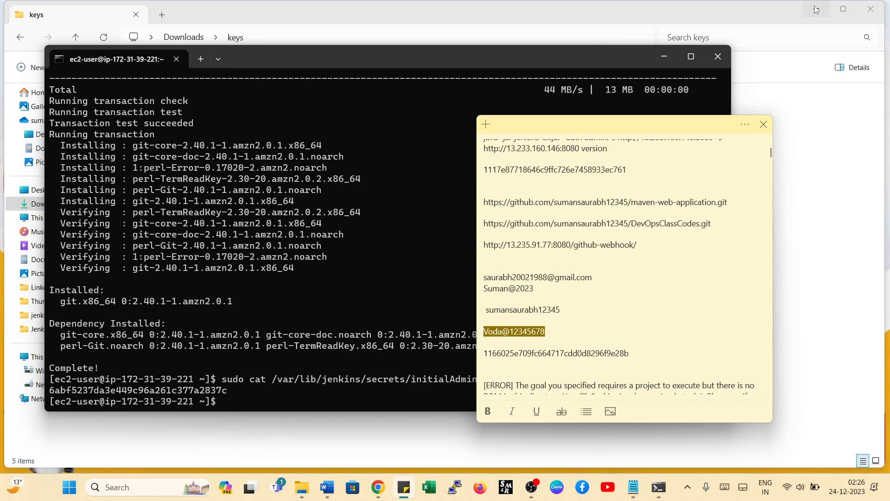
pyautogui.click(817, 10)
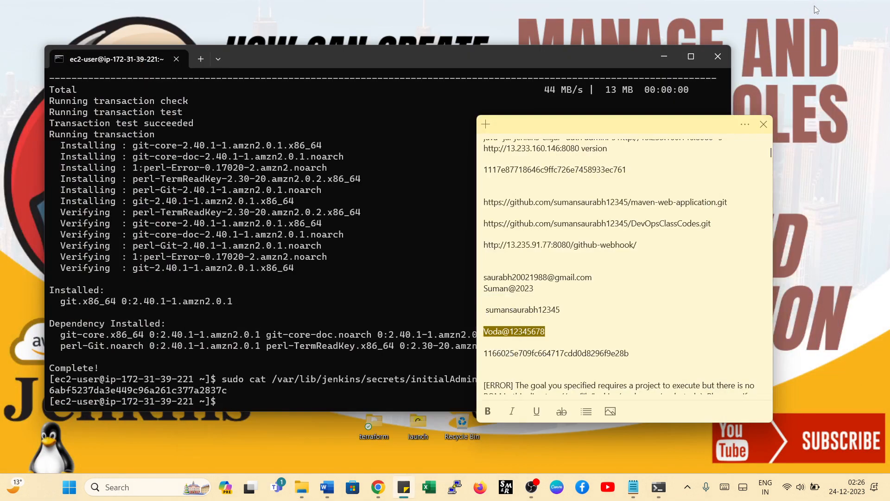
pyautogui.click(667, 57)
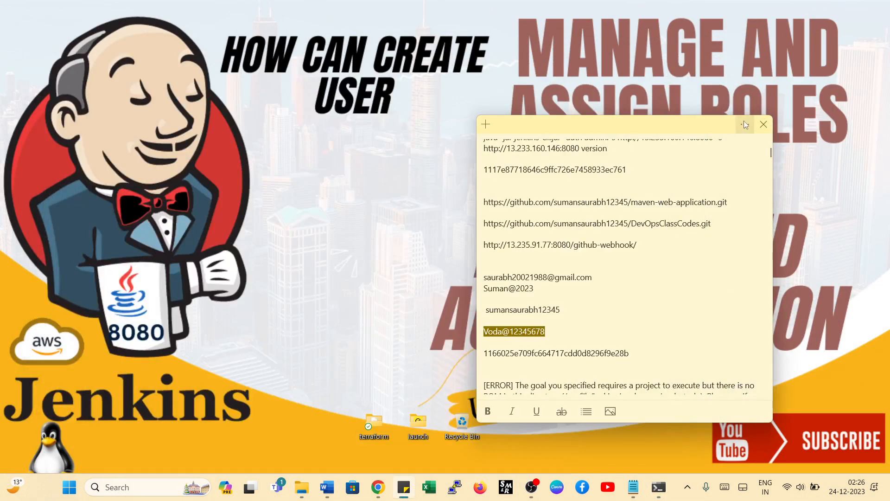
pyautogui.click(404, 487)
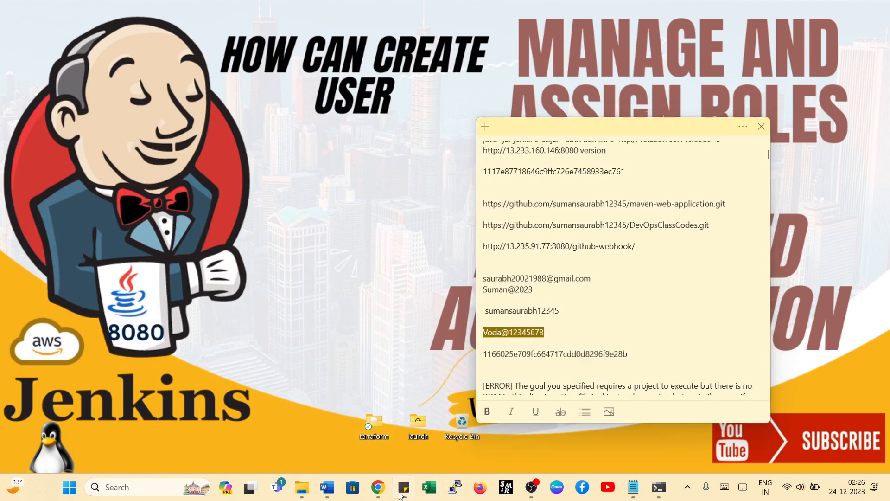
pyautogui.moveTo(402, 104); pyautogui.dragTo(210, 35)
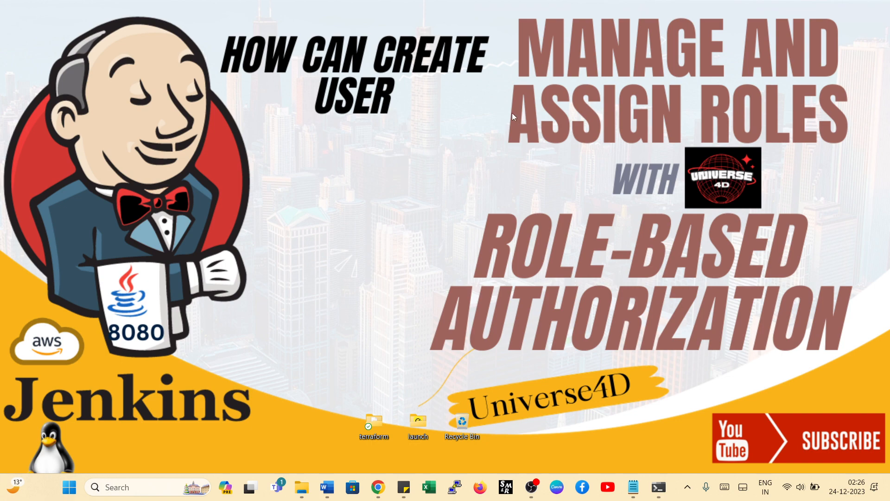
pyautogui.click(378, 486)
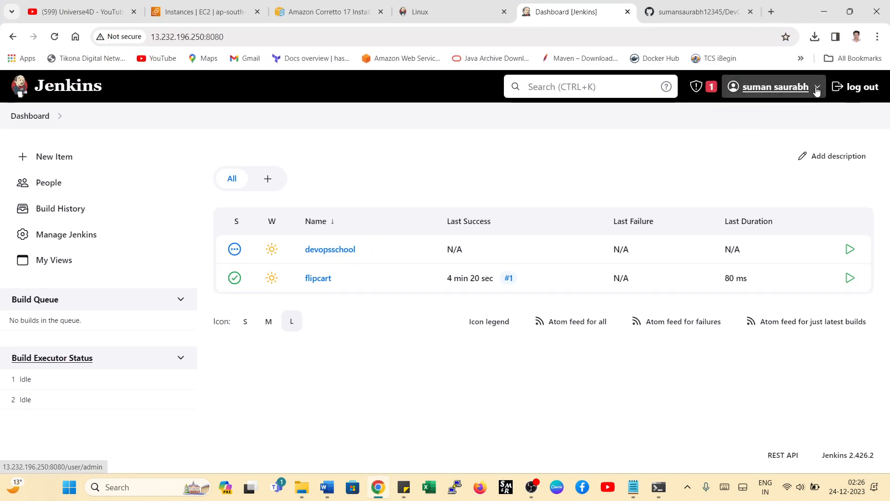
# - Look through the actions available for the devopsschool and flipcart jobs on the dashboard
pyautogui.click(364, 250)
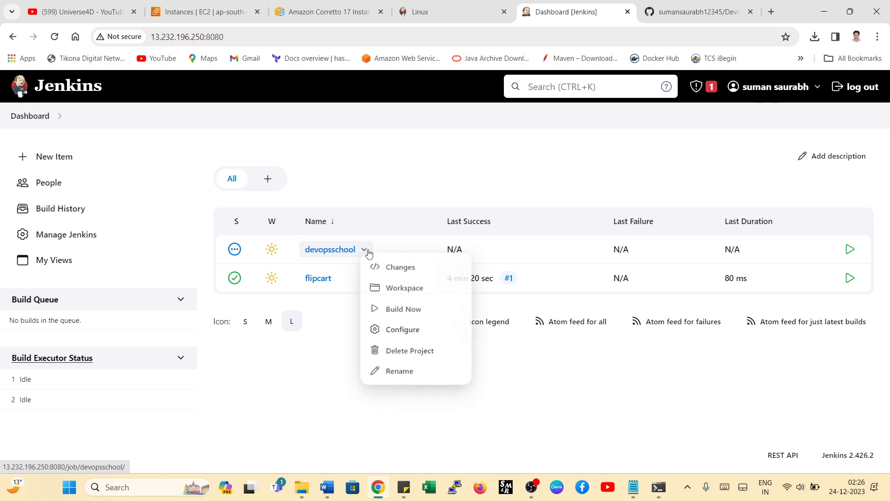
pyautogui.click(323, 354)
pyautogui.click(342, 281)
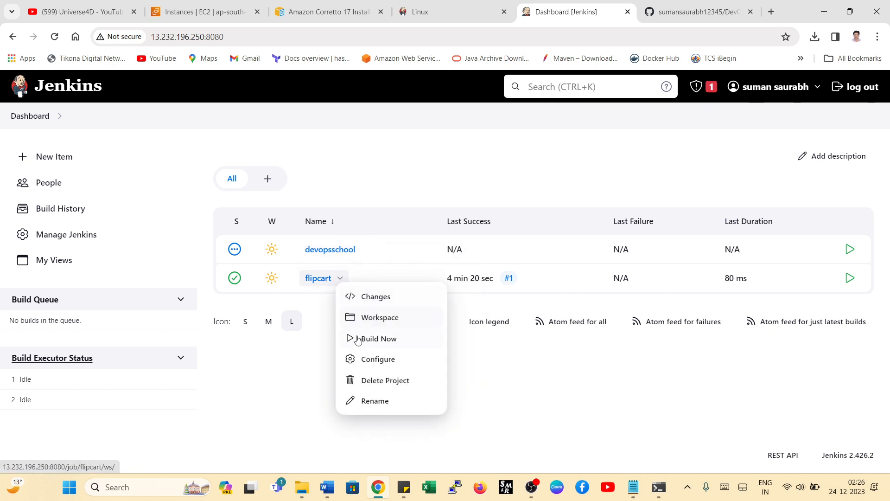
pyautogui.click(308, 390)
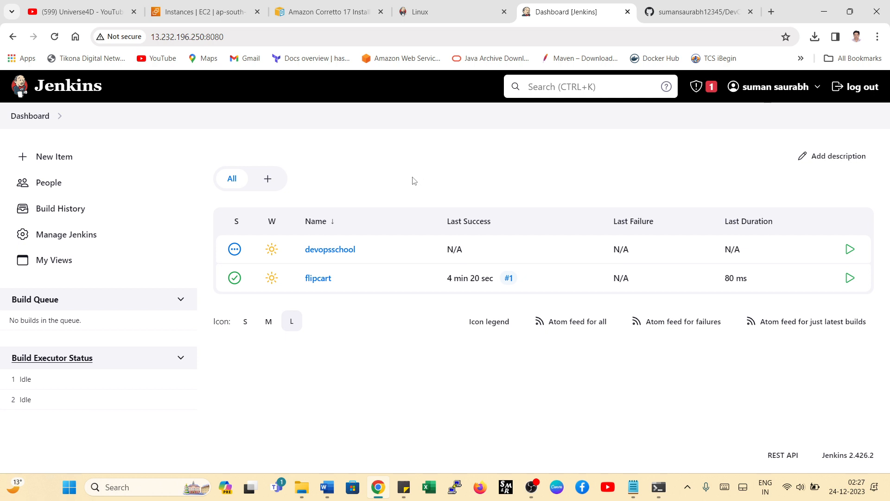
# - Open the form for creating a new user in Jenkins' own user database
pyautogui.click(53, 238)
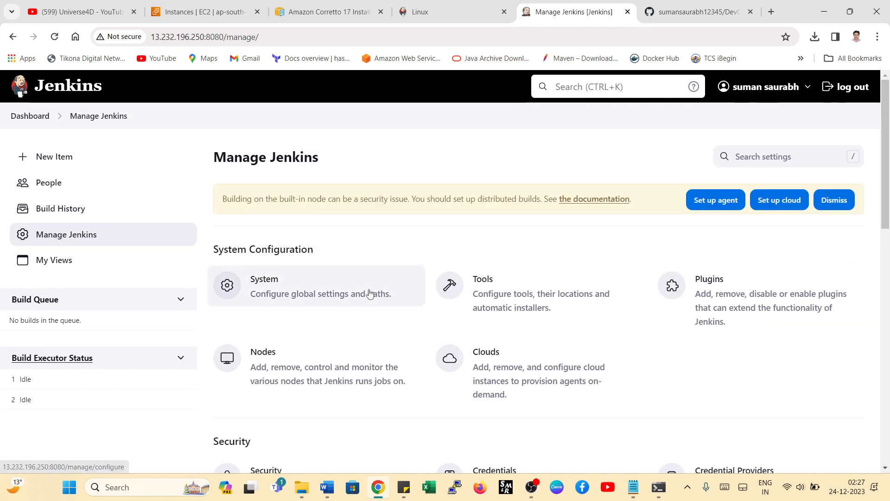
pyautogui.scroll(-6, 369, 293)
pyautogui.scroll(-3, 369, 293)
pyautogui.scroll(3, 354, 244)
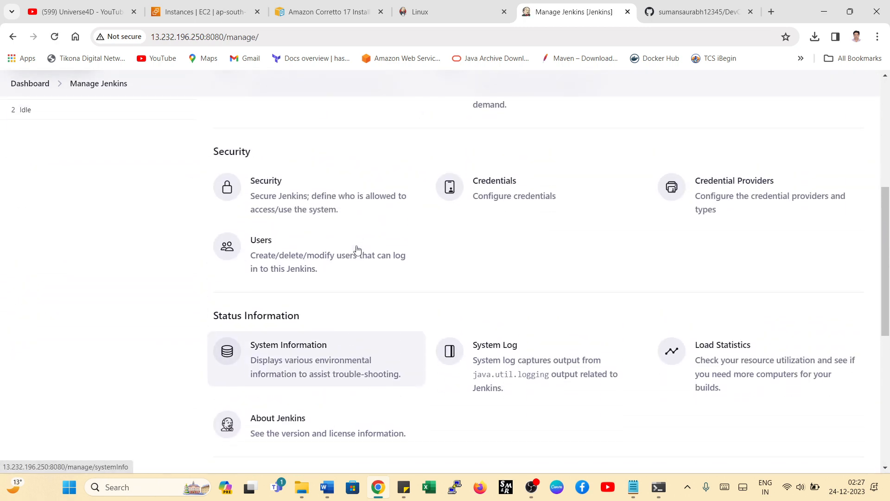
pyautogui.click(291, 261)
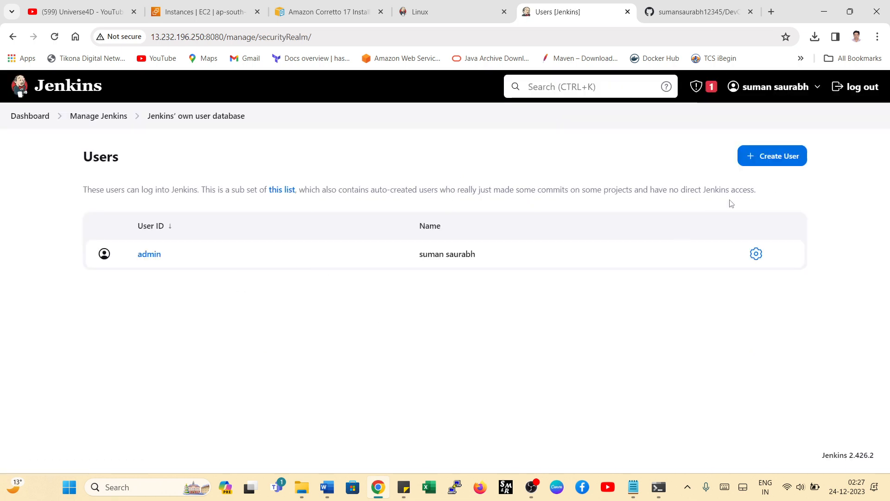
pyautogui.click(765, 158)
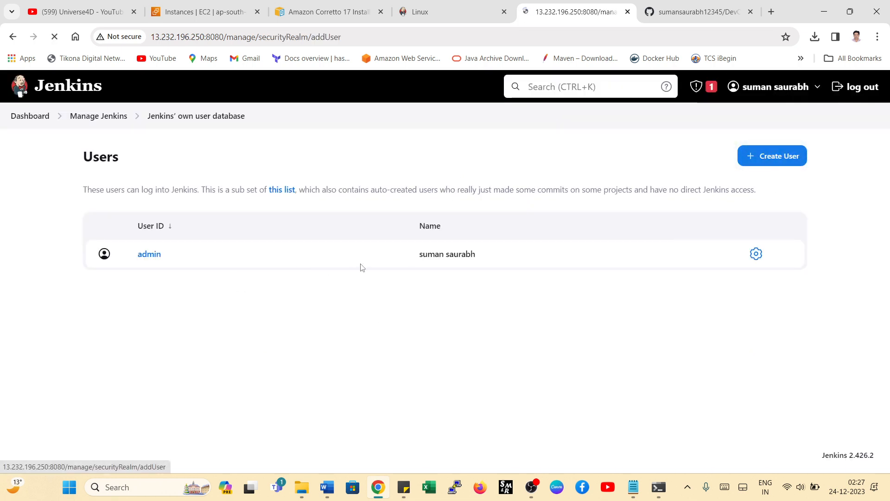
# - Enter the first new user's username and password in the Create User form, and repeat the password for confirmation
pyautogui.click(312, 207)
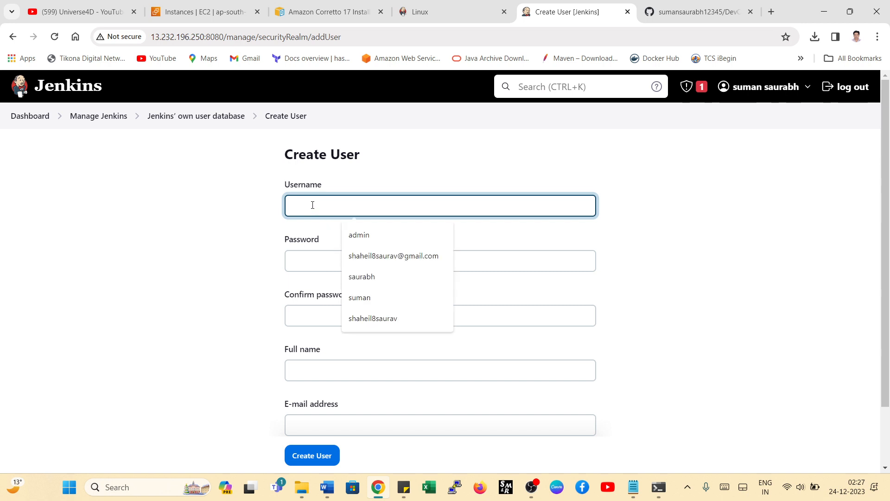
pyautogui.write('suman')
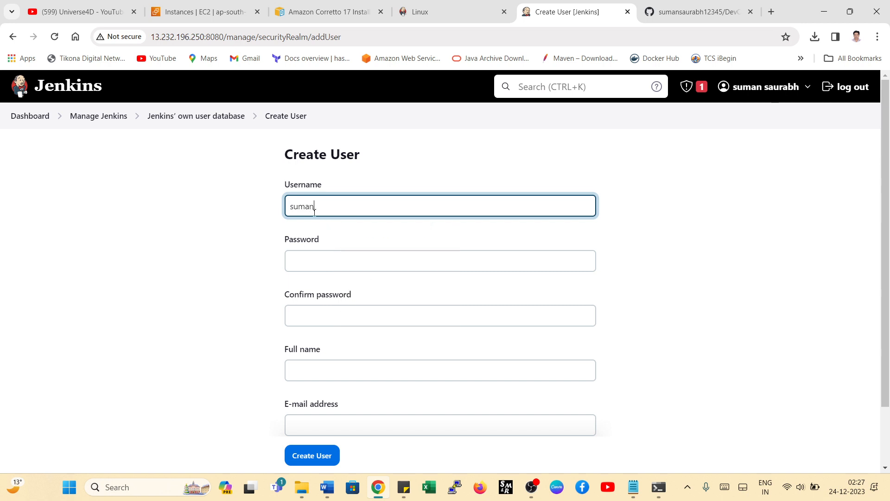
pyautogui.click(306, 259)
pyautogui.write('••')
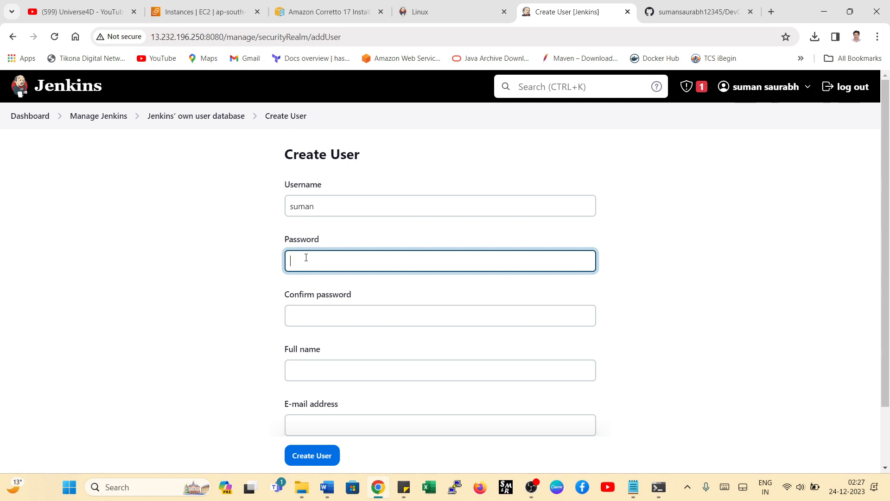
pyautogui.write('•')
pyautogui.press('BackSpace')
pyautogui.press('BackSpace')
pyautogui.write('••')
pyautogui.click(348, 312)
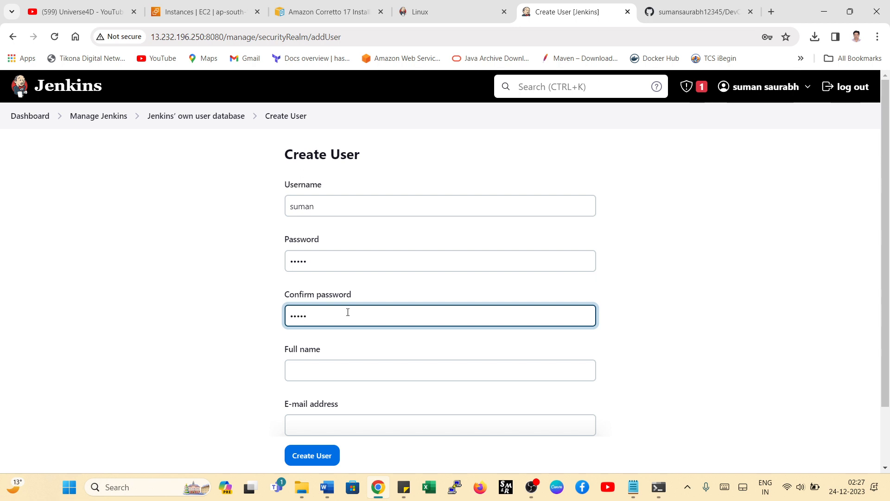
# - Fill in the new user's full name and e-mail address, create the user and dismiss the browser's password warning
pyautogui.click(315, 370)
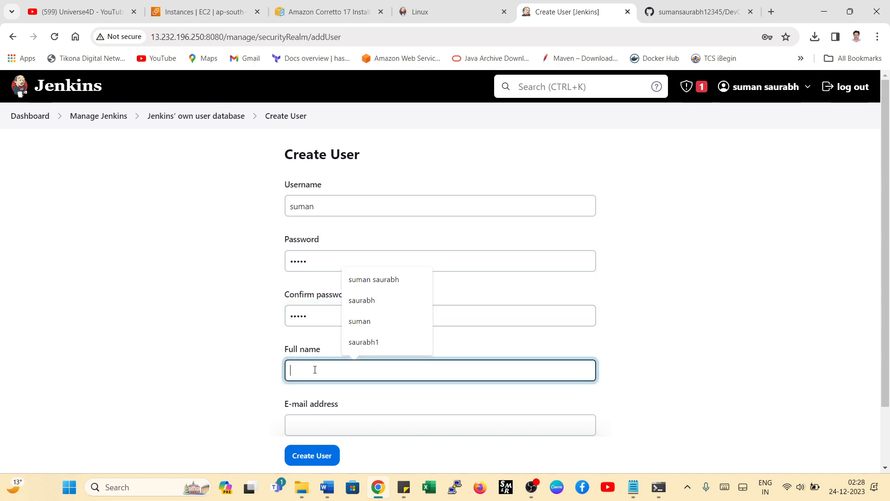
pyautogui.click(353, 321)
pyautogui.scroll(-2, 523, 285)
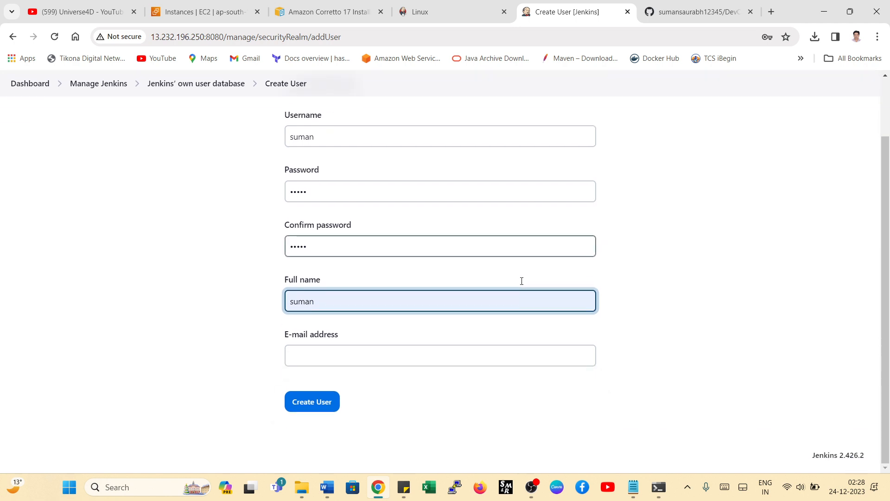
pyautogui.click(357, 354)
pyautogui.click(367, 383)
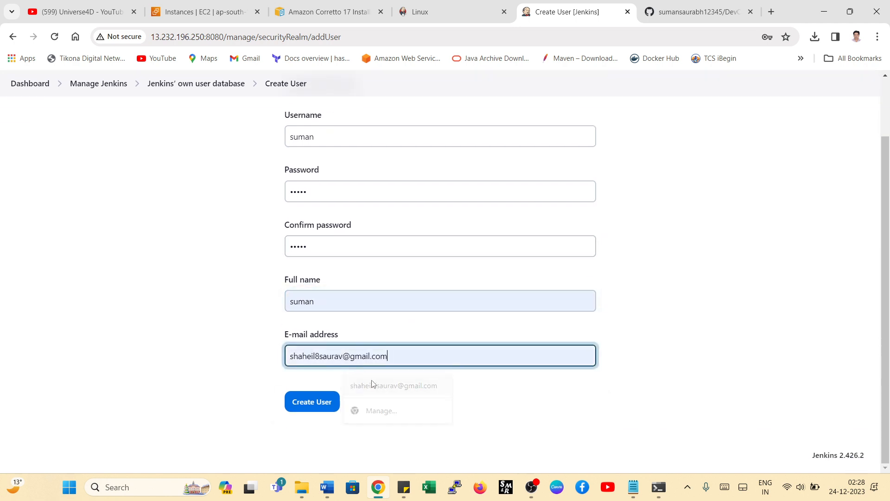
pyautogui.click(312, 402)
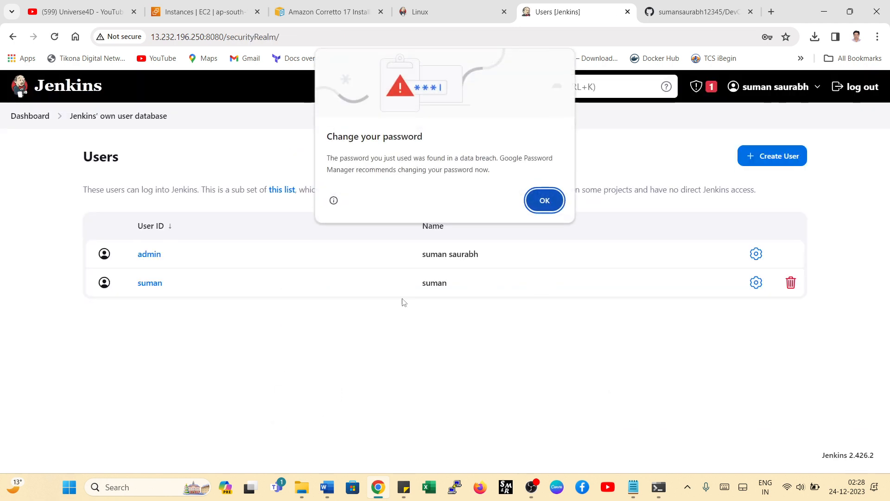
pyautogui.click(543, 200)
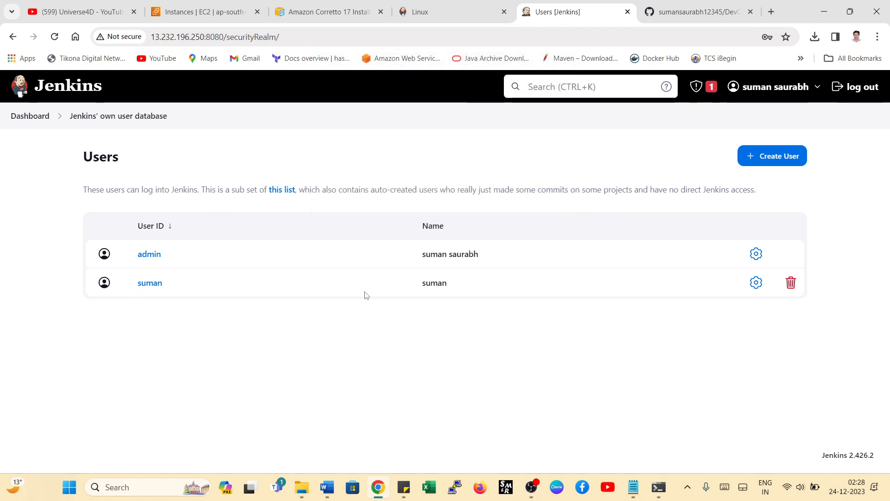
# - Start creating a second user, entering the username, the account password and the password confirmation
pyautogui.click(782, 159)
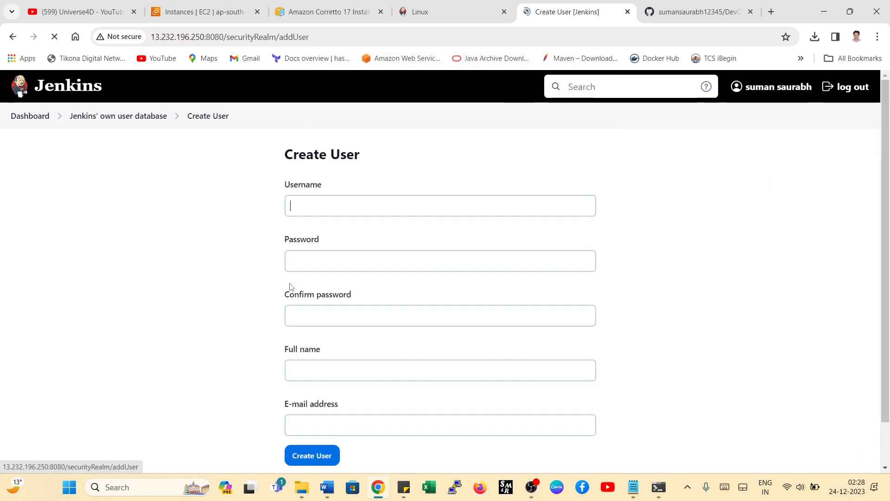
pyautogui.click(326, 205)
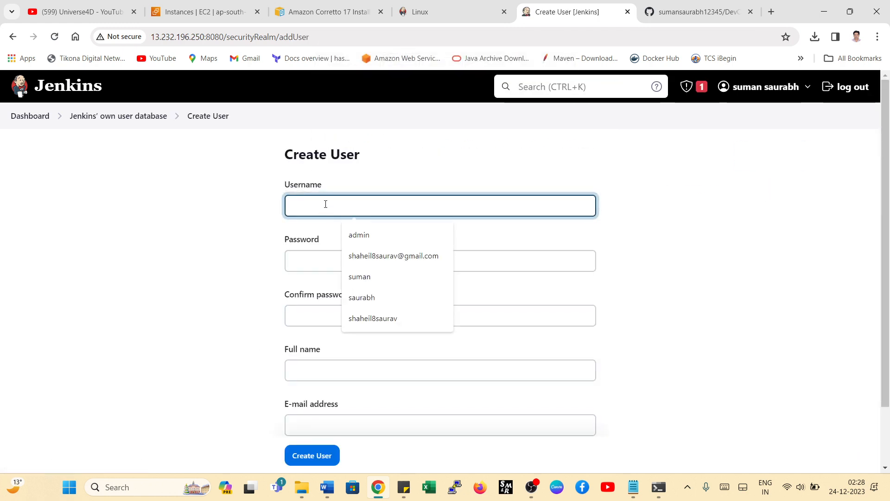
pyautogui.write('saura')
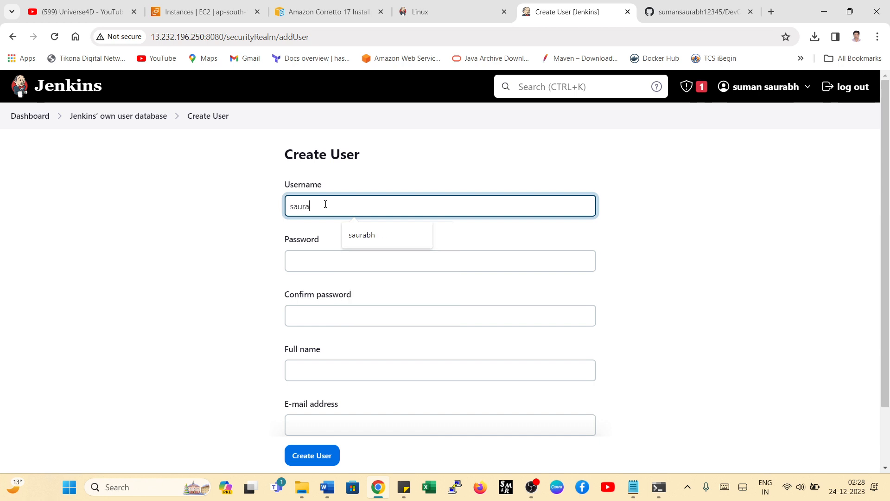
pyautogui.write('bh')
pyautogui.click(329, 265)
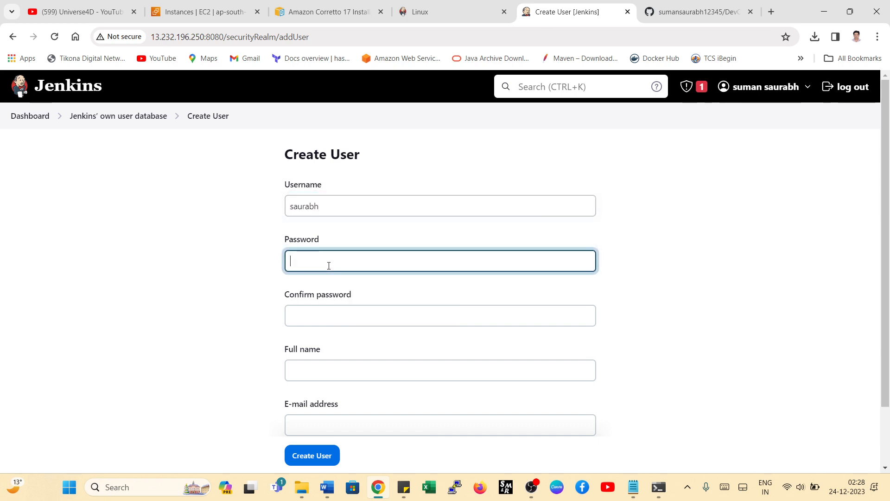
pyautogui.write('•••••••')
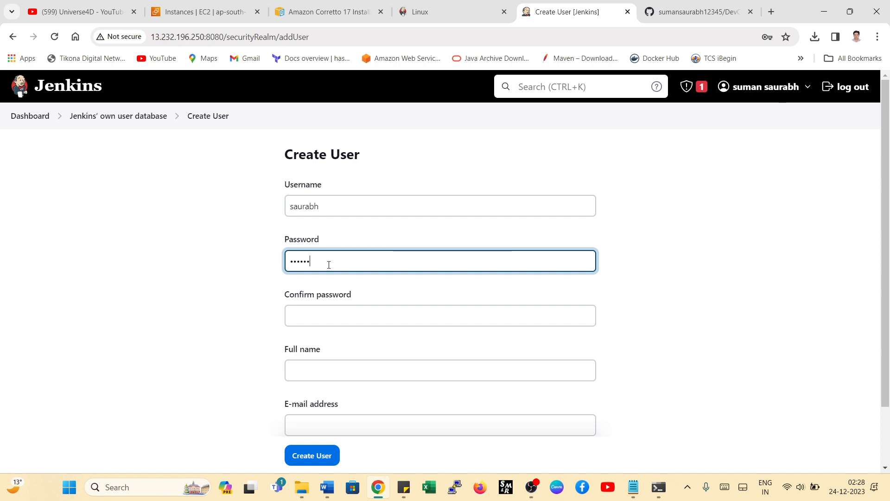
pyautogui.click(332, 315)
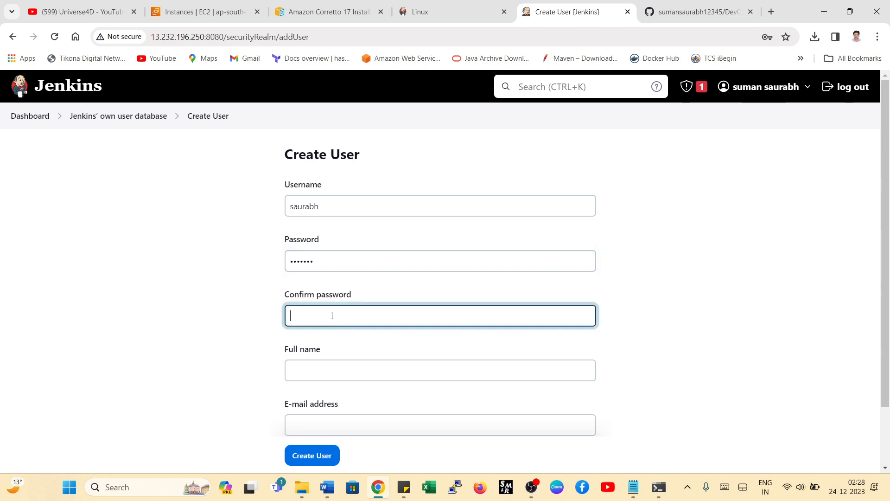
pyautogui.write('•••••••')
# - Fill in the second user's full name and e-mail address, and create the account
pyautogui.scroll(-1, 319, 354)
pyautogui.click(310, 307)
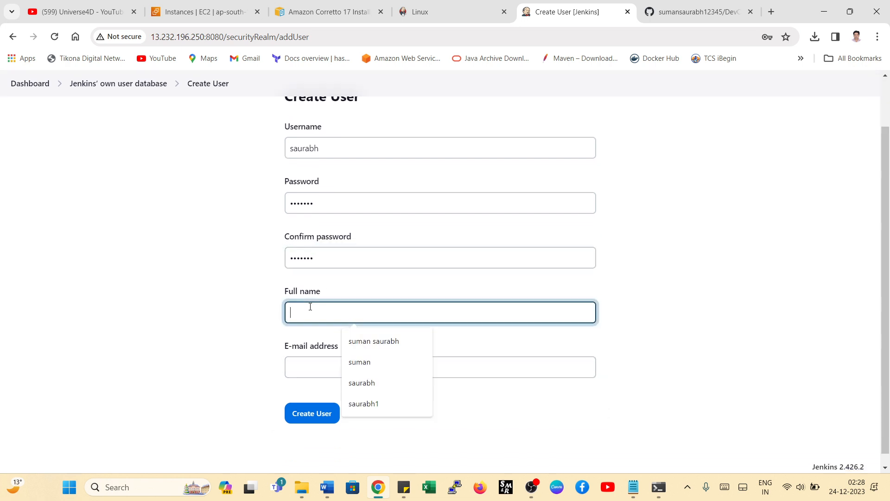
pyautogui.click(363, 383)
pyautogui.click(298, 366)
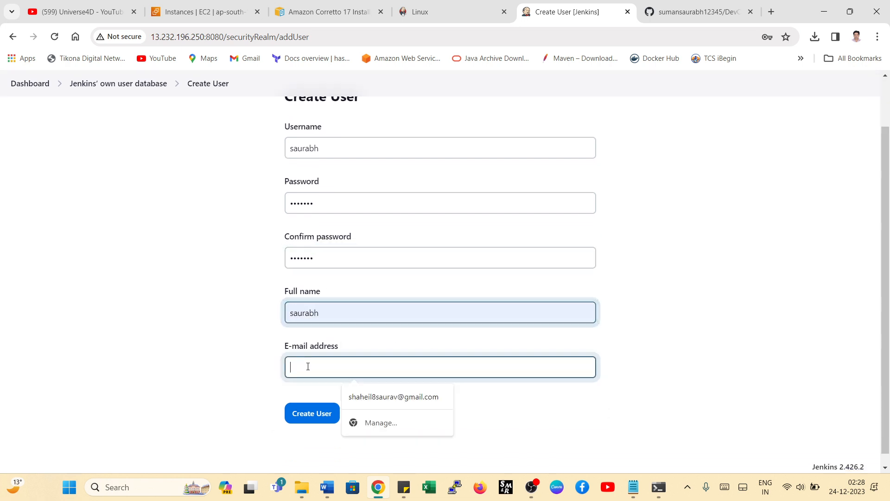
pyautogui.click(362, 398)
pyautogui.click(312, 417)
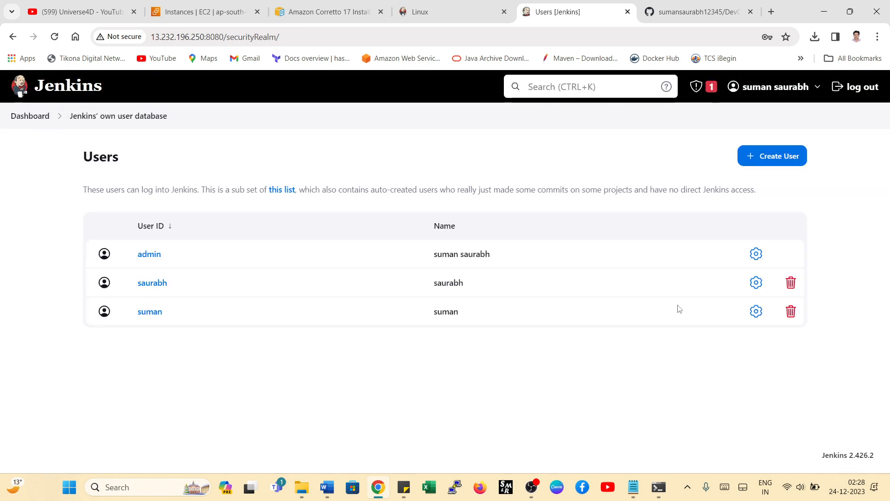
pyautogui.click(543, 209)
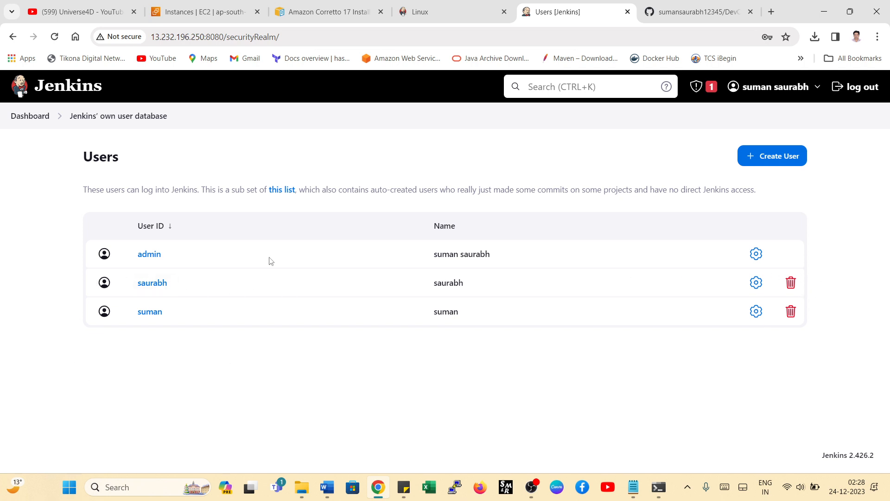
# - Go from the user list to the Jenkins plugin management and open the available plugins
pyautogui.click(26, 115)
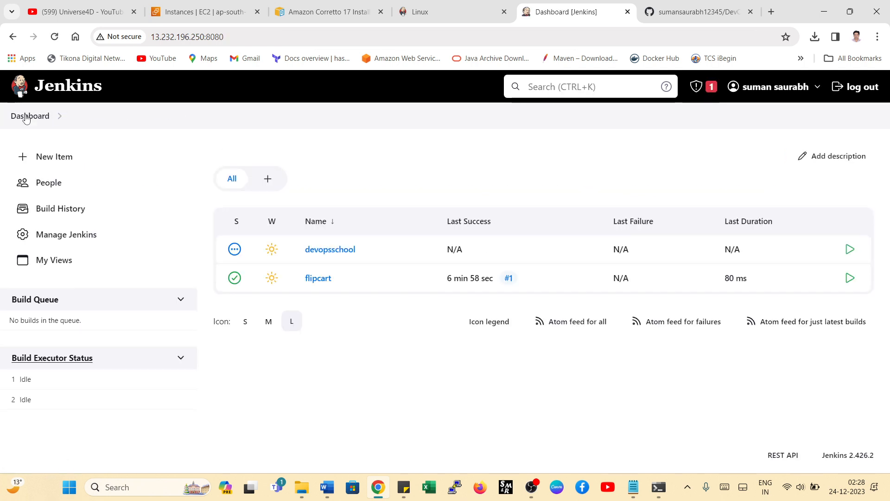
pyautogui.click(60, 236)
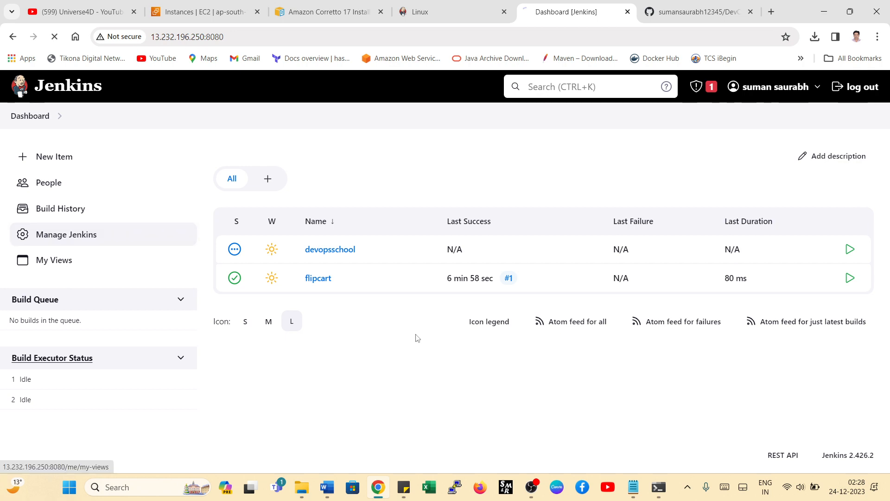
pyautogui.scroll(-5, 411, 364)
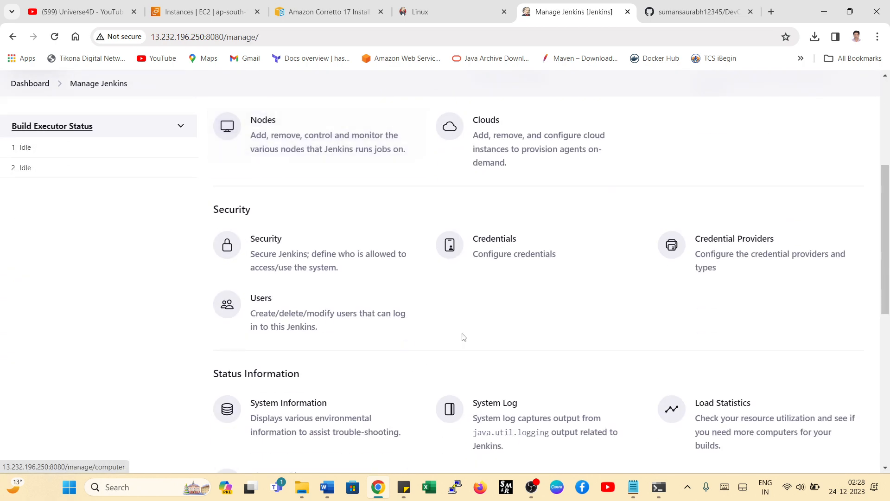
pyautogui.scroll(-2, 480, 350)
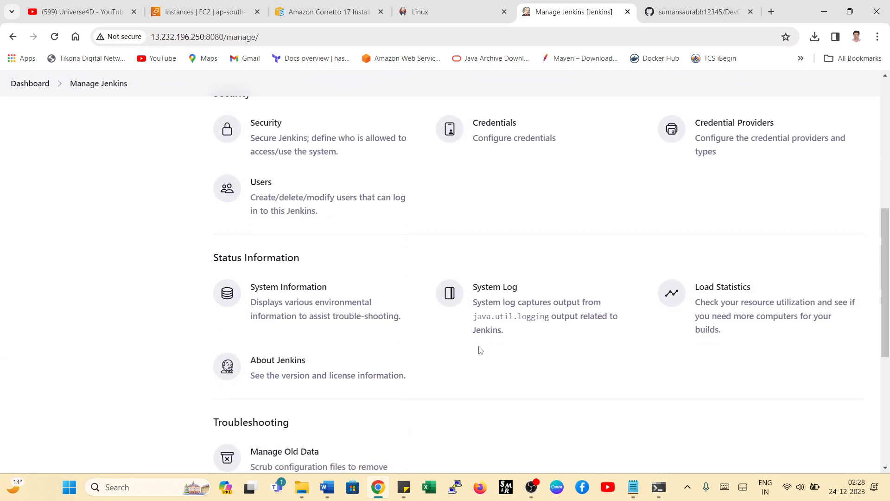
pyautogui.scroll(3, 480, 350)
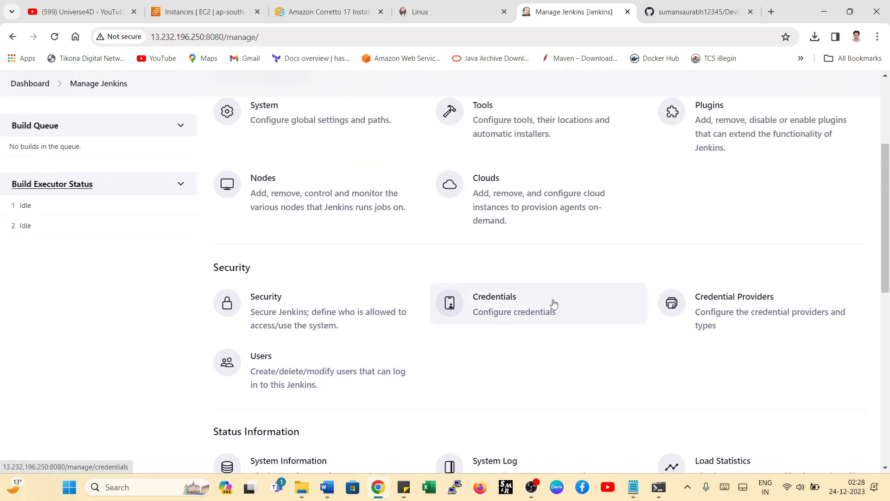
pyautogui.scroll(1, 553, 303)
pyautogui.click(734, 192)
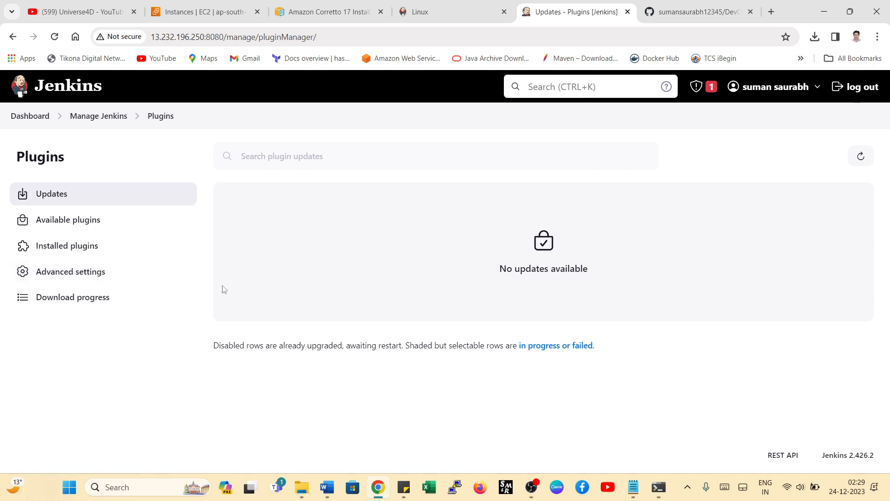
pyautogui.click(65, 223)
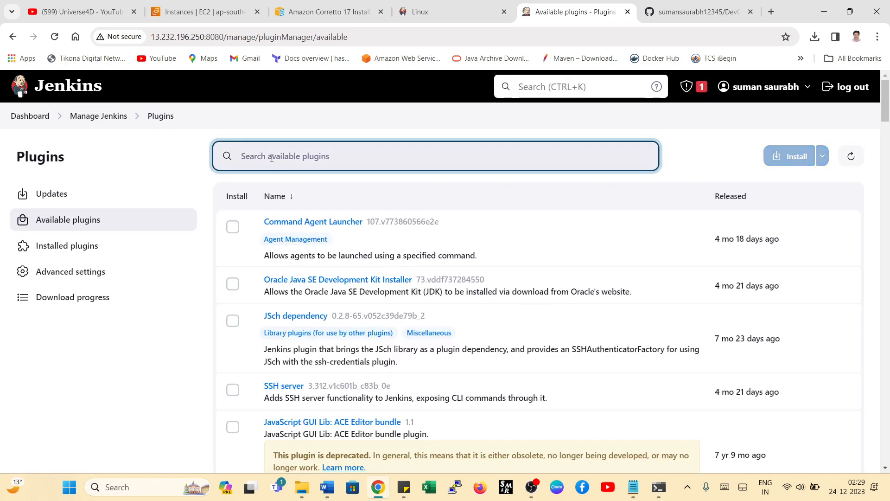
# - Search the available plugins for "role", install Role-based Authorization Strategy and check its download progress
pyautogui.write('role')
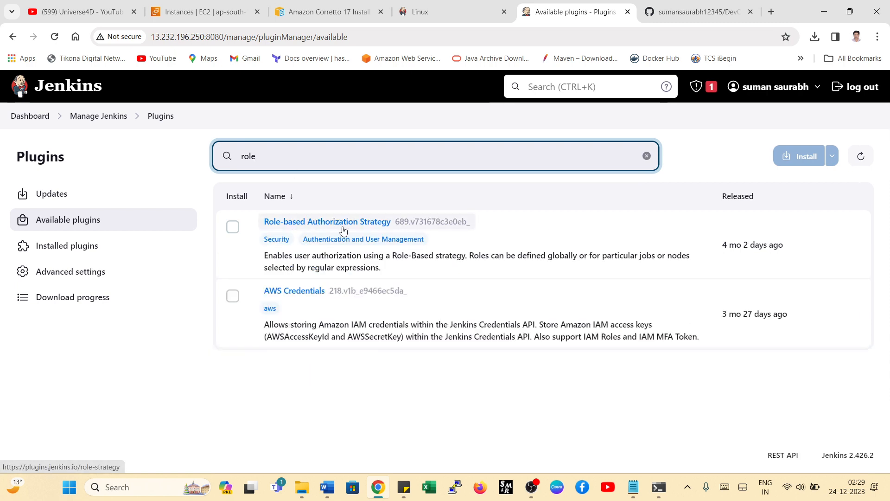
pyautogui.click(230, 227)
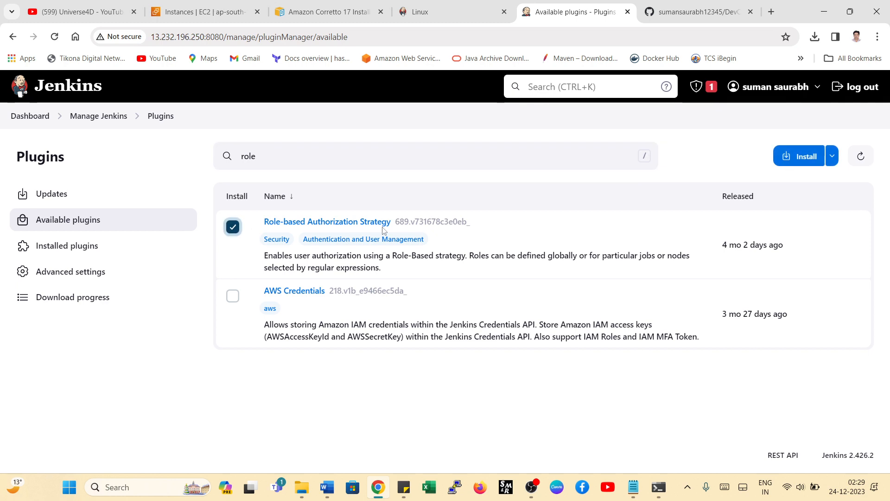
pyautogui.click(801, 156)
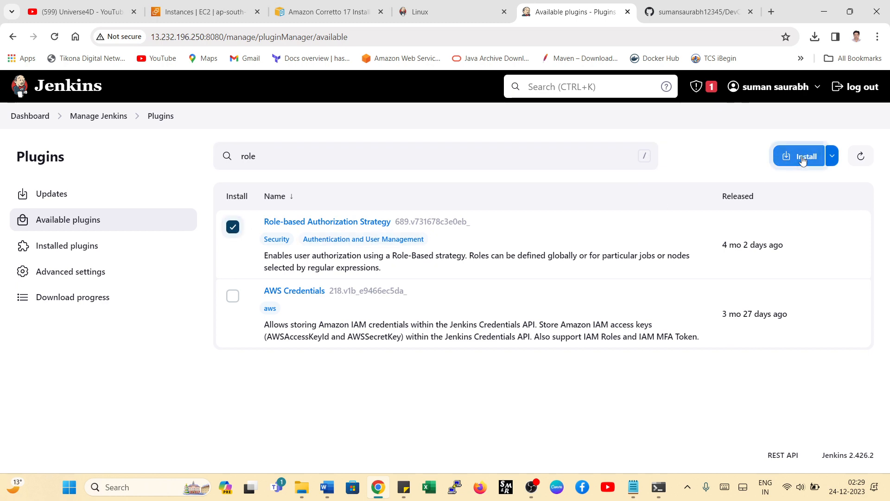
pyautogui.scroll(-15, 481, 262)
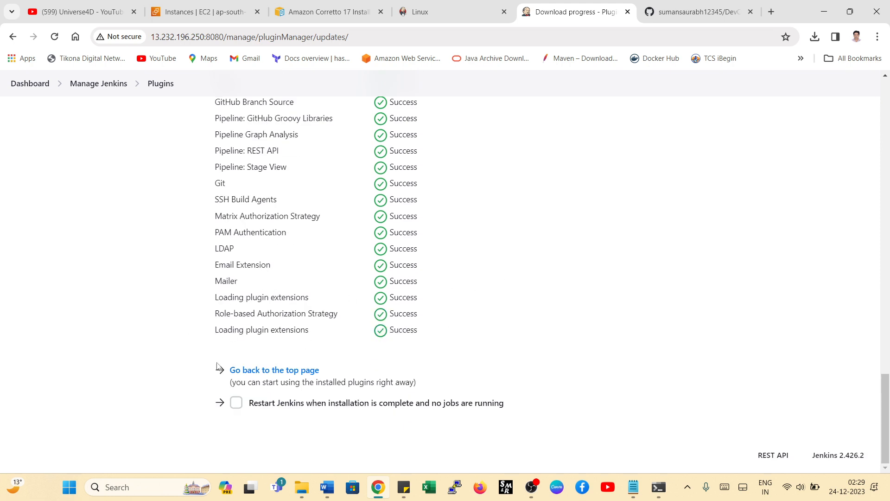
pyautogui.scroll(15, 309, 342)
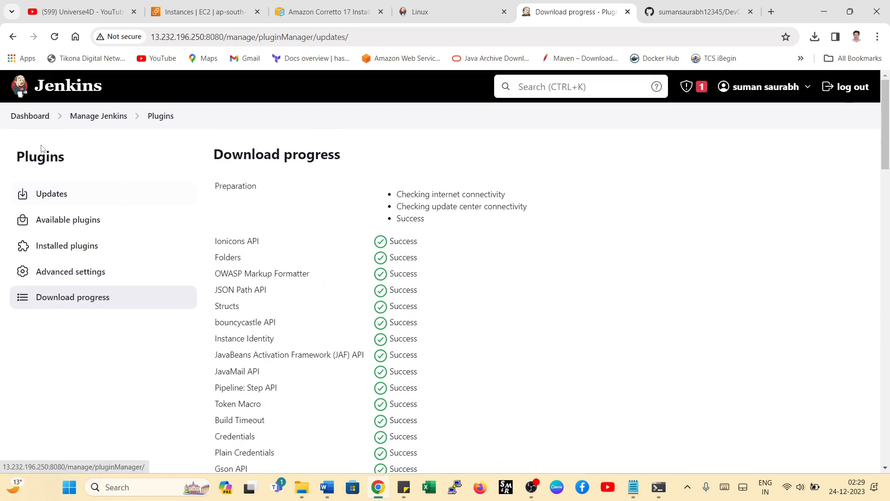
# - Return to the dashboard, log out of the admin account and sign in with the first new user's username and password
pyautogui.click(21, 117)
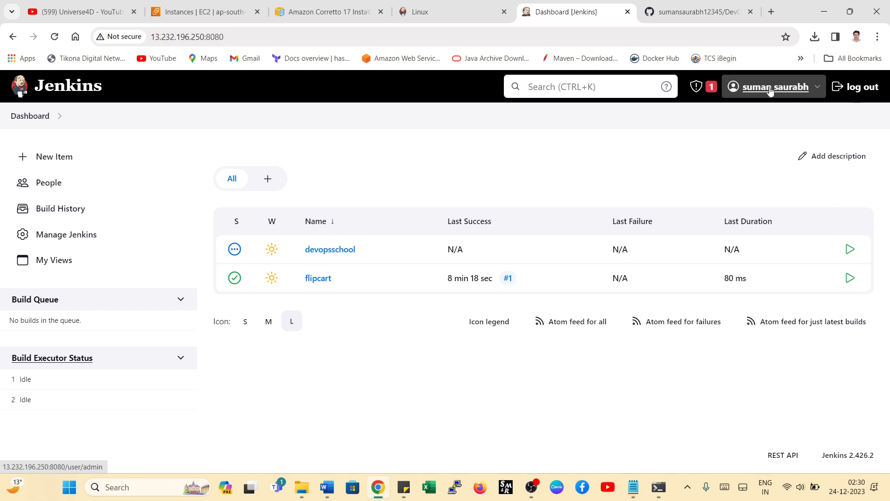
pyautogui.click(854, 88)
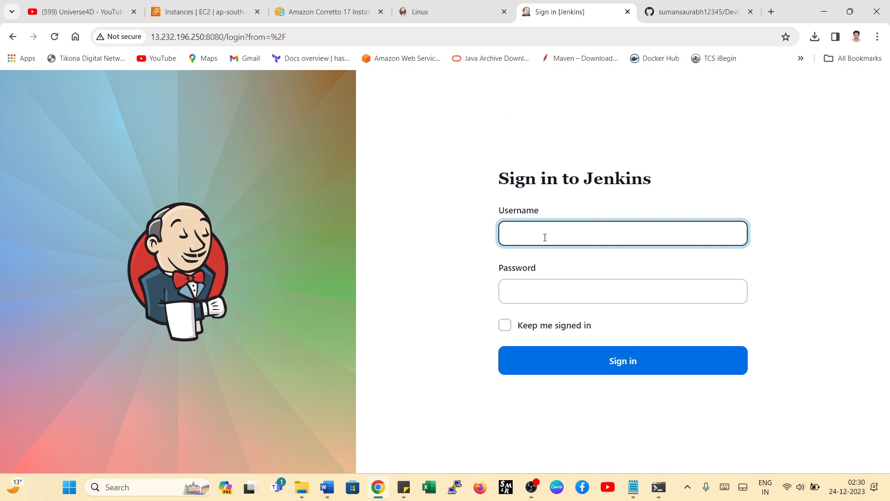
pyautogui.write('suman')
pyautogui.click(580, 291)
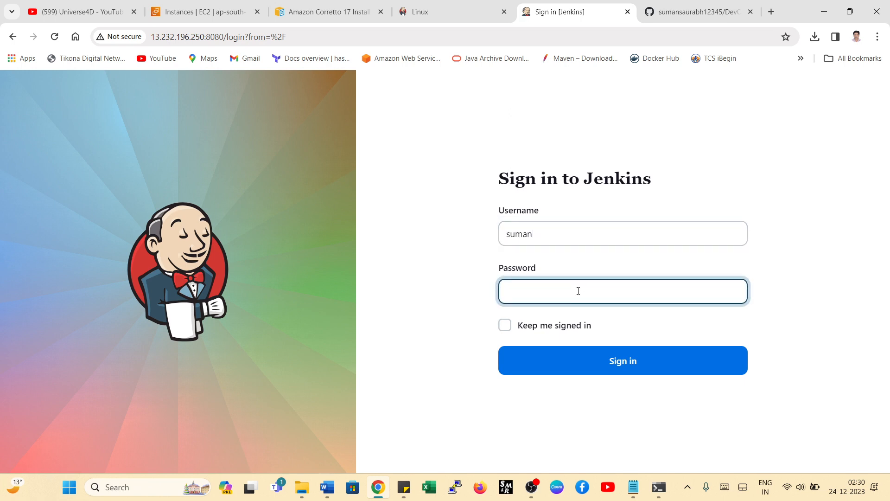
pyautogui.write('•••••')
pyautogui.click(620, 361)
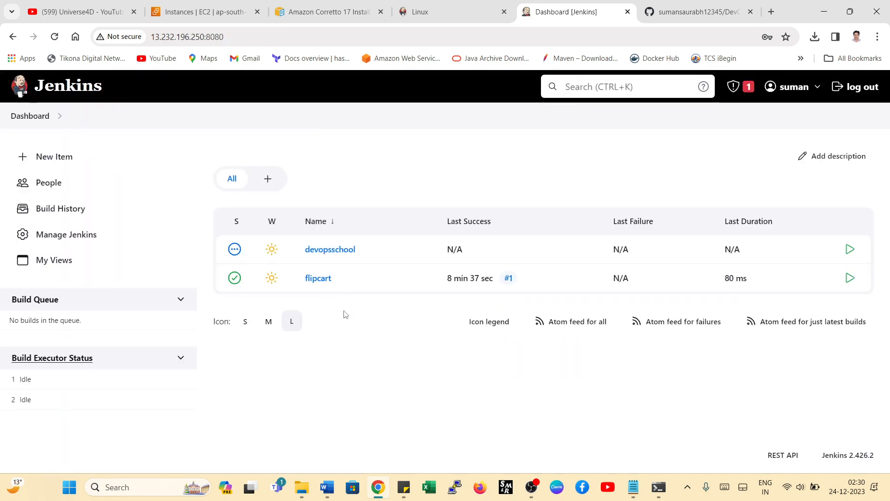
# - Log out of the first new user's account and sign in with the second user's username and password
pyautogui.click(546, 200)
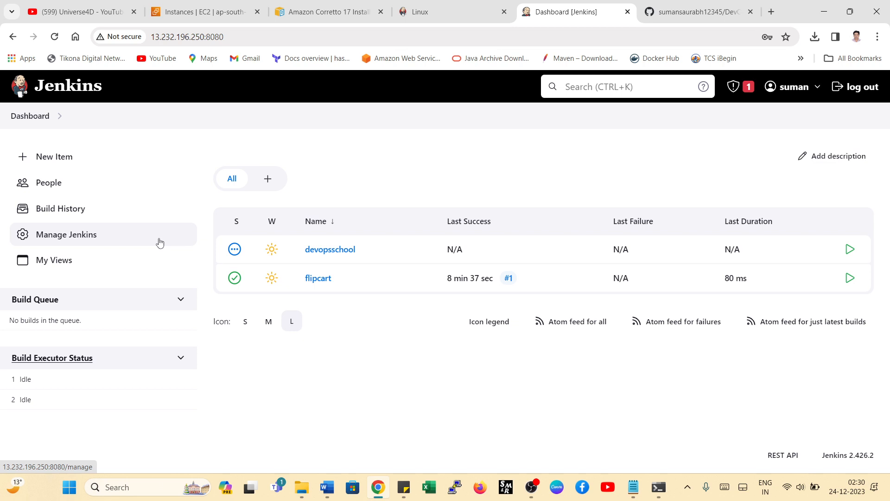
pyautogui.click(858, 87)
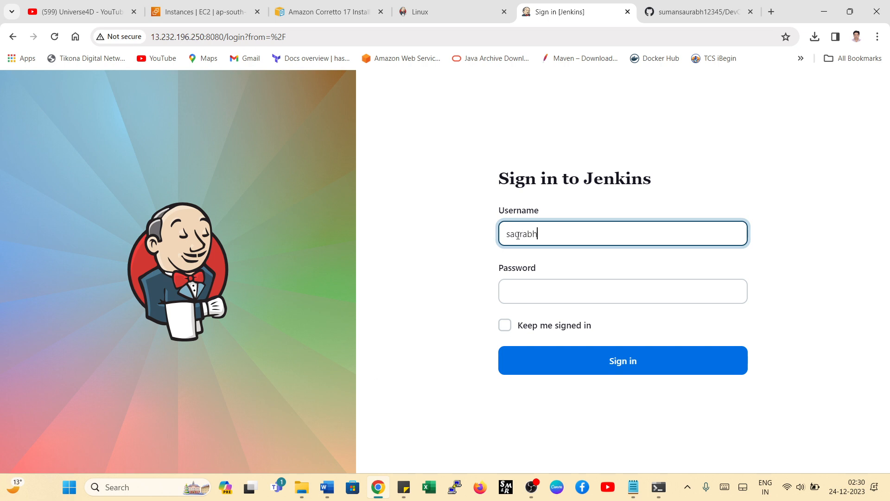
pyautogui.click(532, 291)
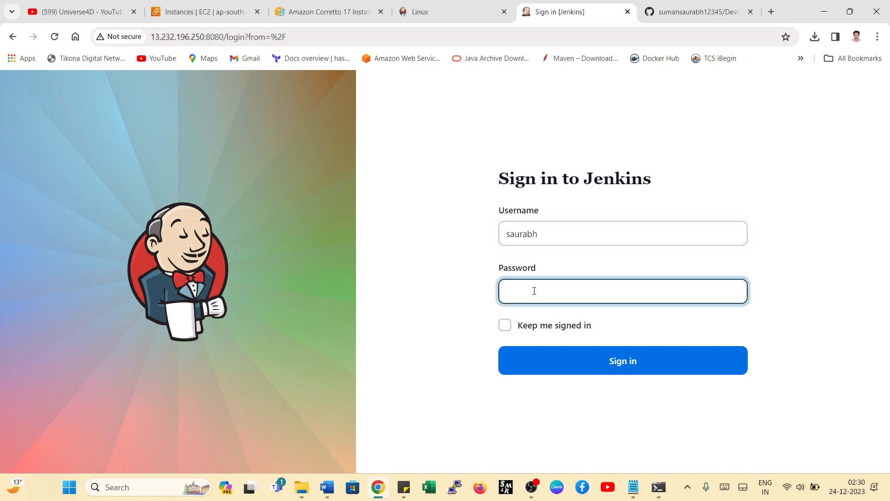
pyautogui.write('••')
pyautogui.click(611, 371)
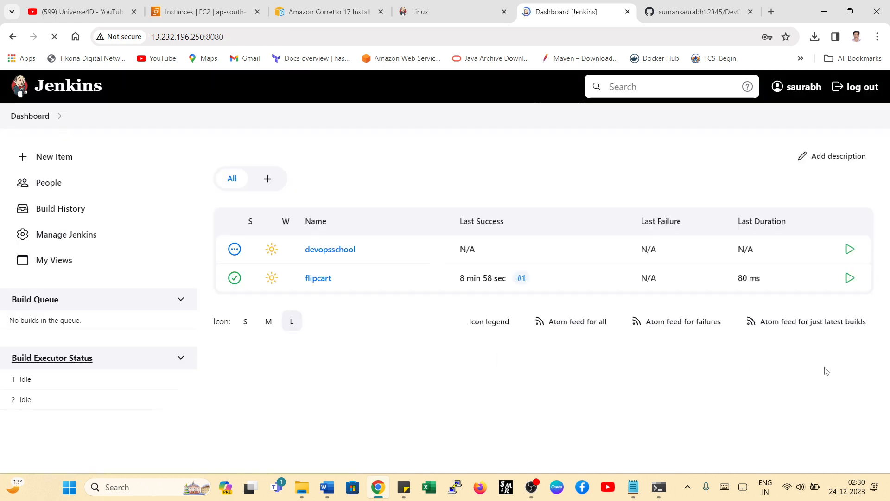
pyautogui.click(548, 203)
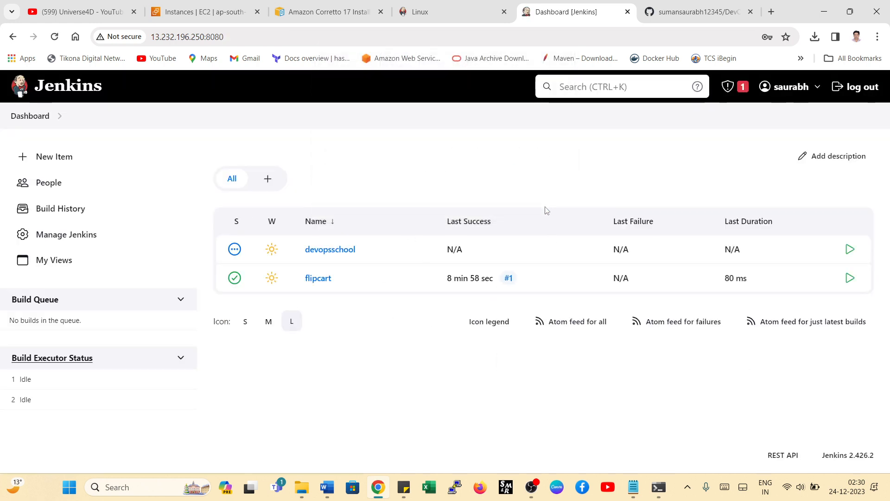
# - Log out of the second user's account and sign back in as admin with the account password
pyautogui.click(855, 87)
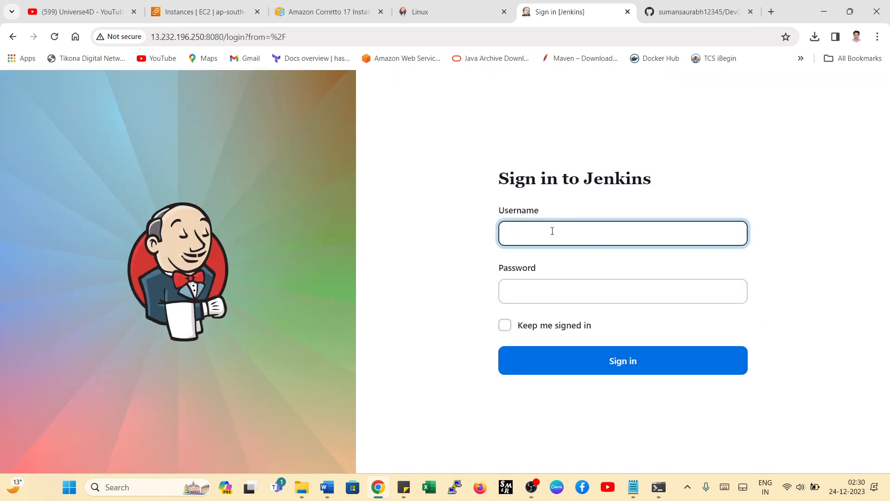
pyautogui.write('admin')
pyautogui.press('Tab')
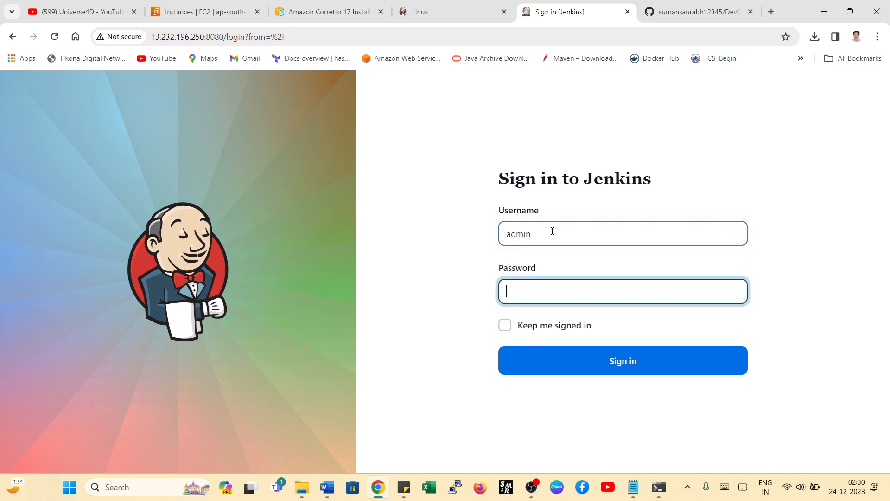
pyautogui.write('ad')
pyautogui.click(596, 366)
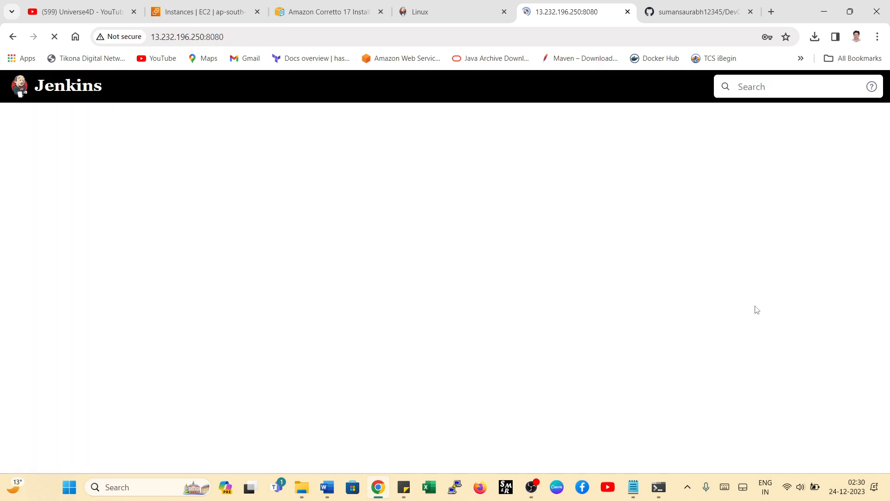
pyautogui.click(542, 211)
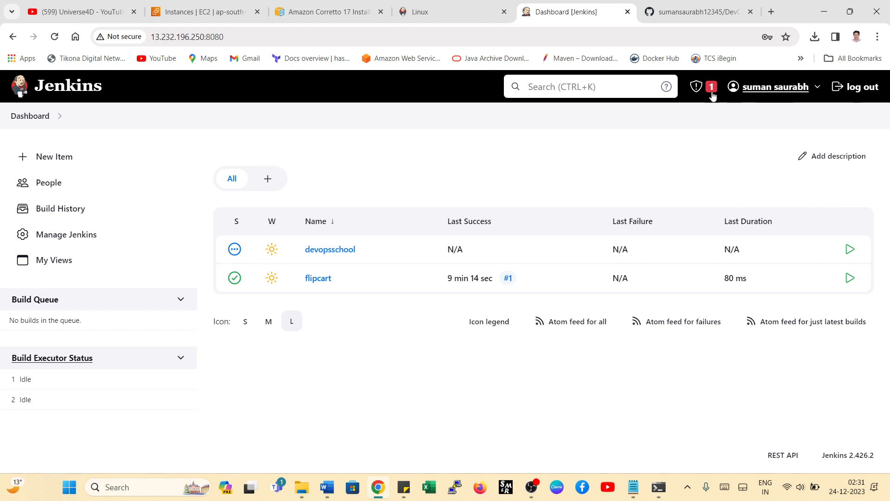
# - Set Authorization to Role-Based Strategy in the Jenkins security settings and save the configuration
pyautogui.click(62, 241)
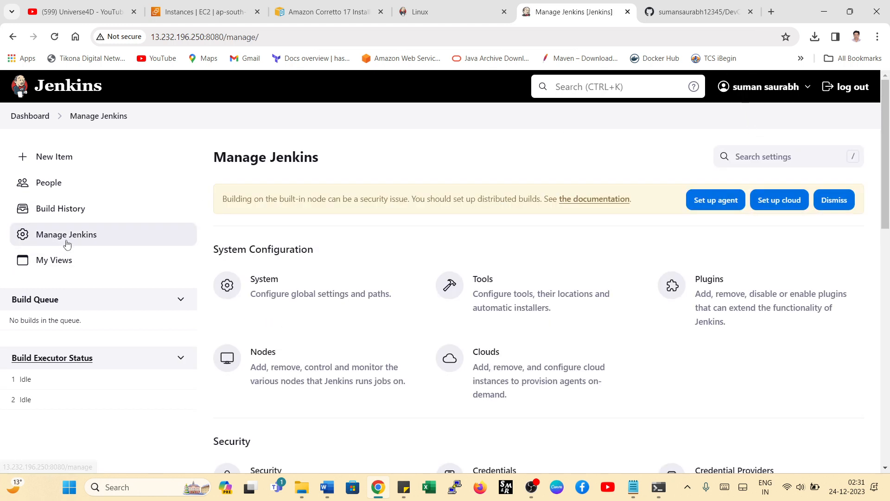
pyautogui.scroll(-4, 450, 245)
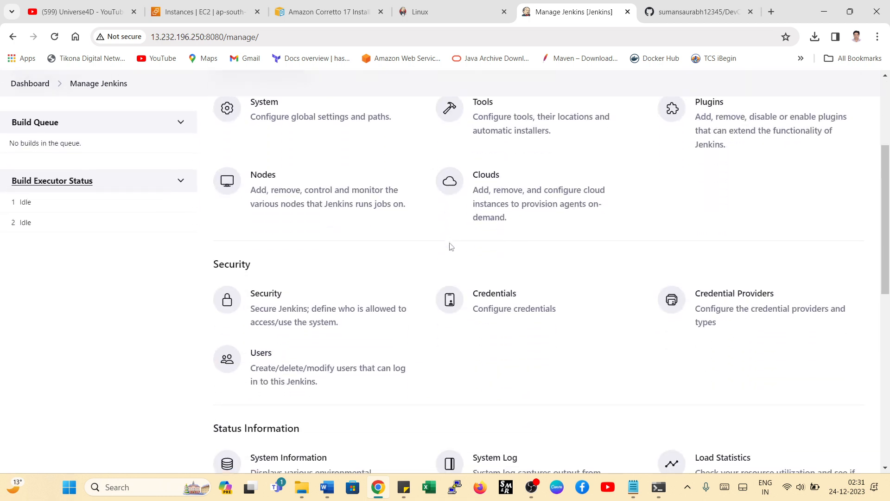
pyautogui.scroll(-3, 449, 248)
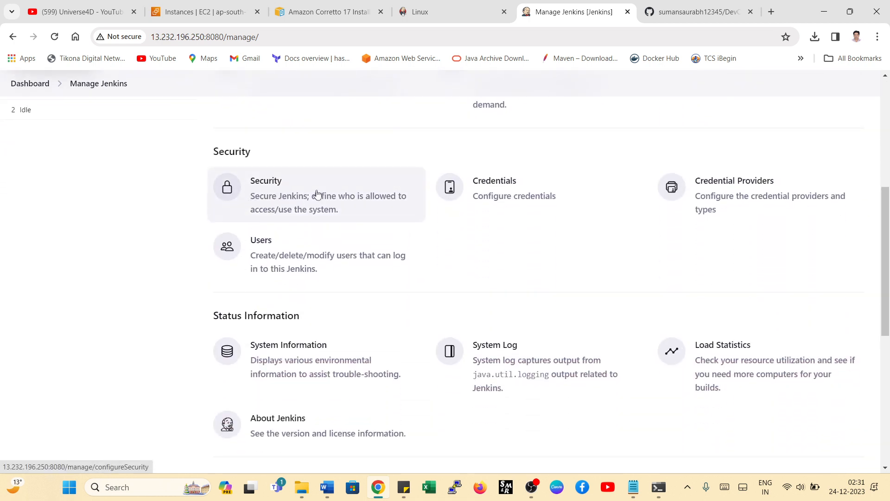
pyautogui.click(304, 204)
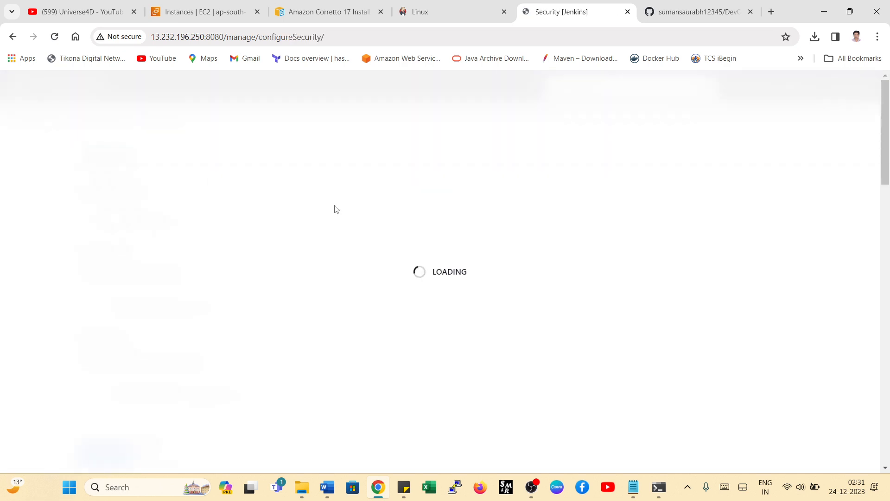
pyautogui.scroll(-4, 337, 209)
pyautogui.scroll(3, 337, 208)
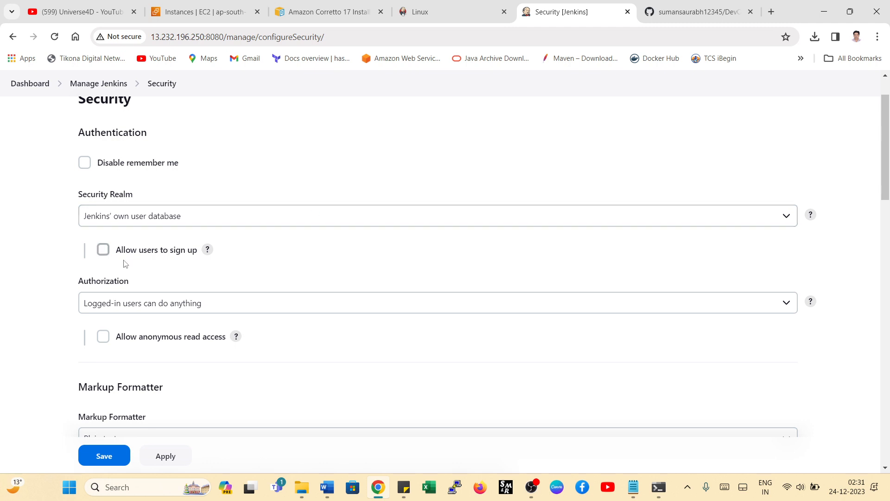
pyautogui.click(139, 304)
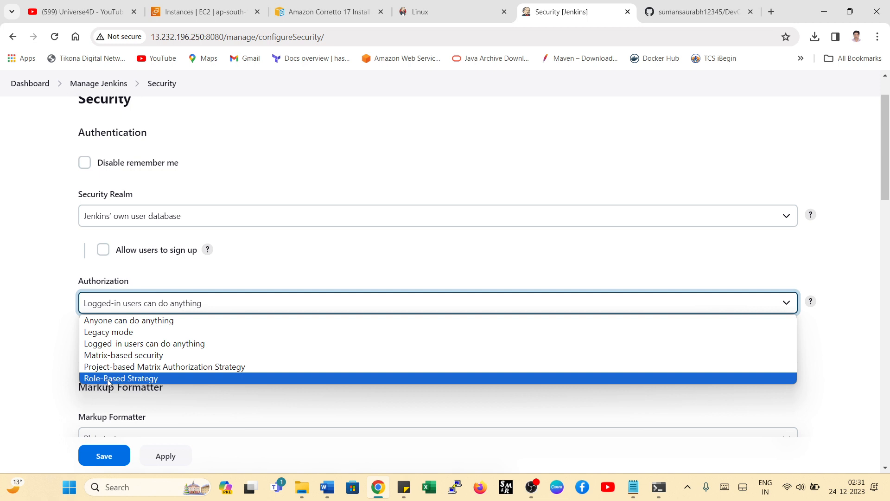
pyautogui.click(135, 382)
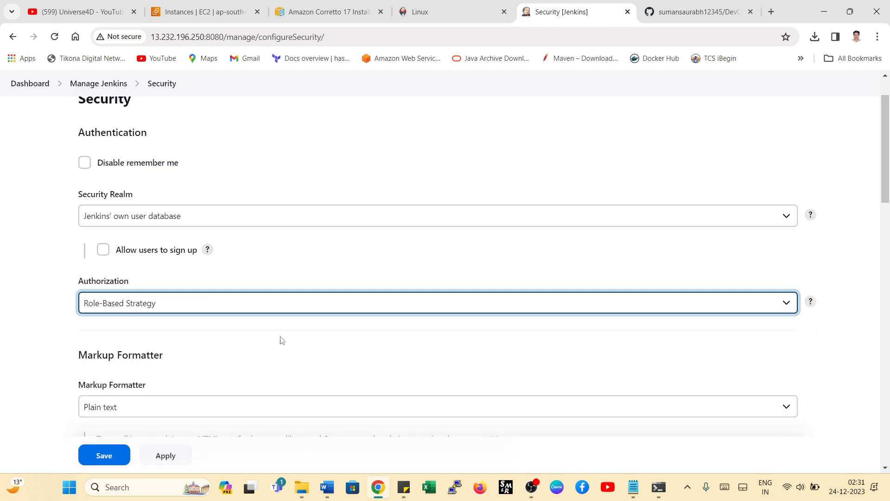
pyautogui.click(109, 456)
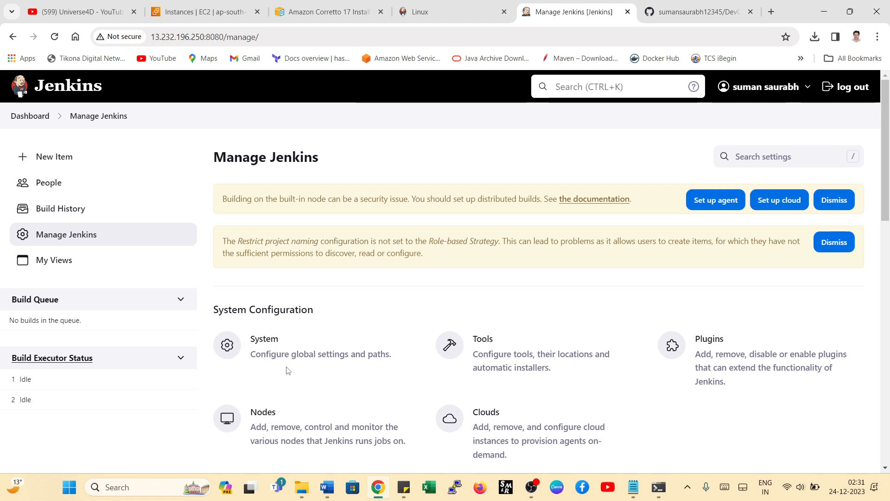
# - Return to the dashboard, reopen Manage Jenkins and find Manage and Assign Roles in the Security section
pyautogui.scroll(-2, 488, 331)
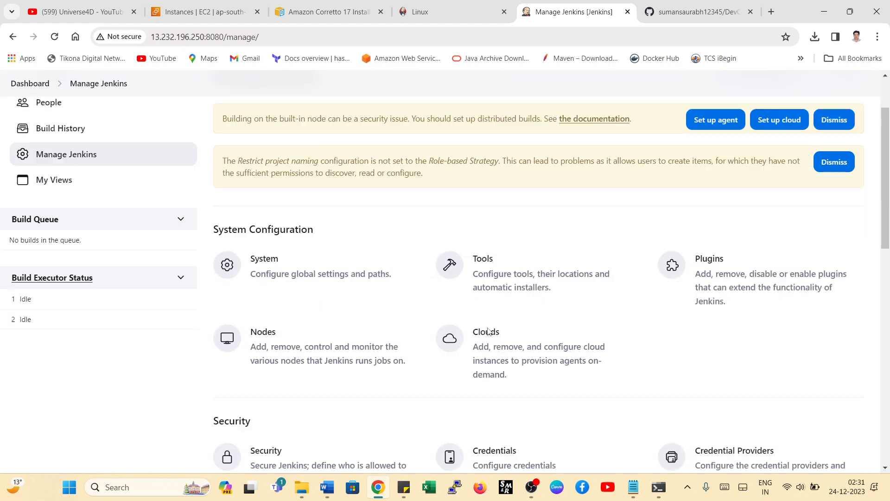
pyautogui.scroll(3, 488, 308)
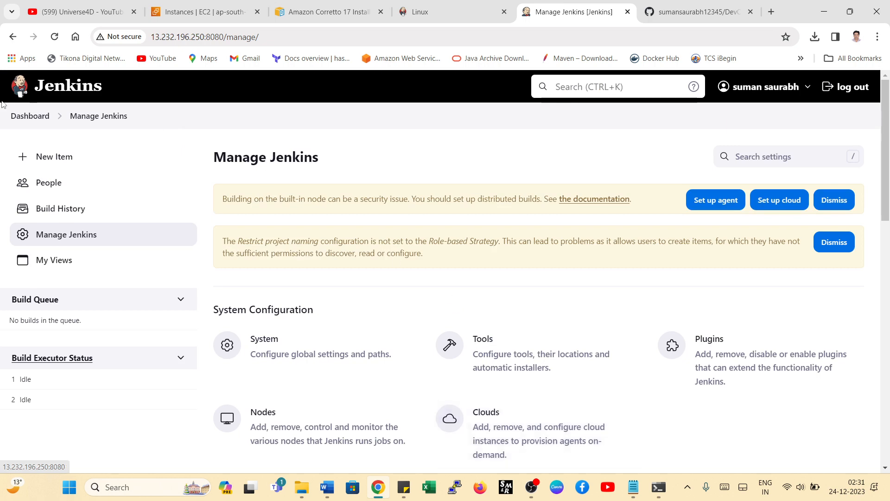
pyautogui.click(27, 116)
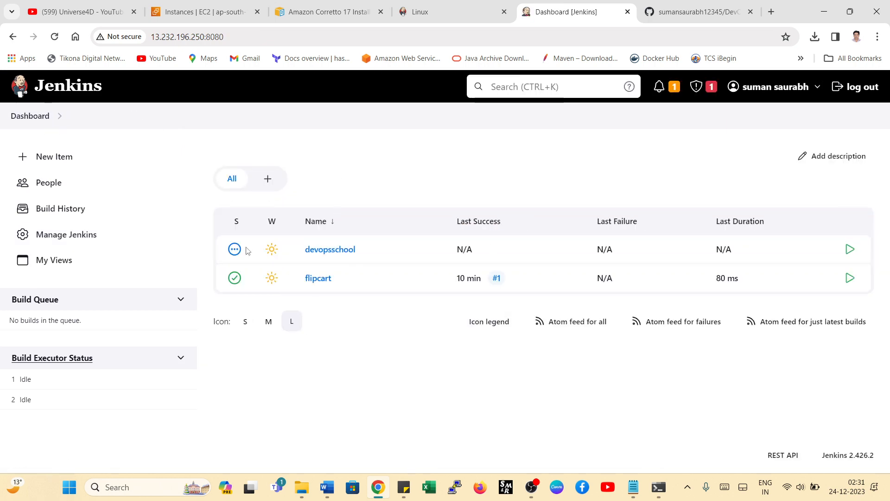
pyautogui.click(61, 234)
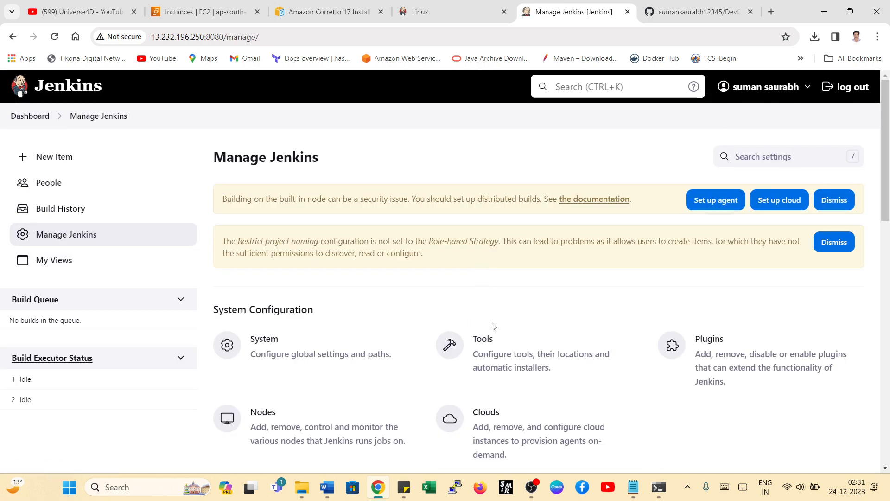
pyautogui.scroll(-8, 510, 306)
pyautogui.scroll(-1, 541, 295)
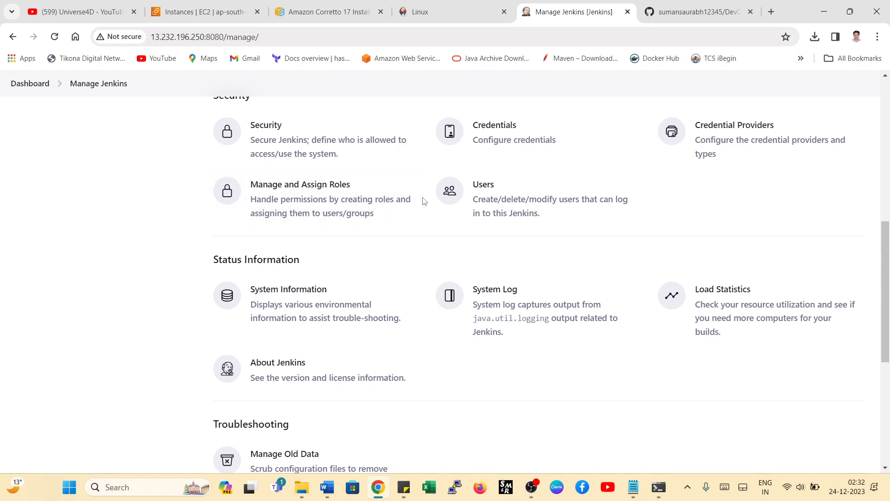
# - Switch to the creat_user notes in Notepad, review the Role-based Authorization Strategy and Manage and Assign Roles lines, and return to Jenkins
pyautogui.click(633, 487)
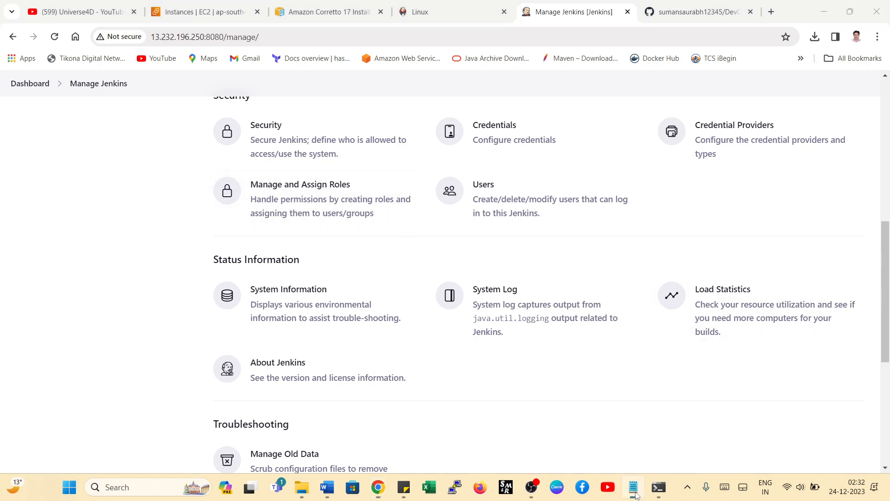
pyautogui.scroll(2, 385, 226)
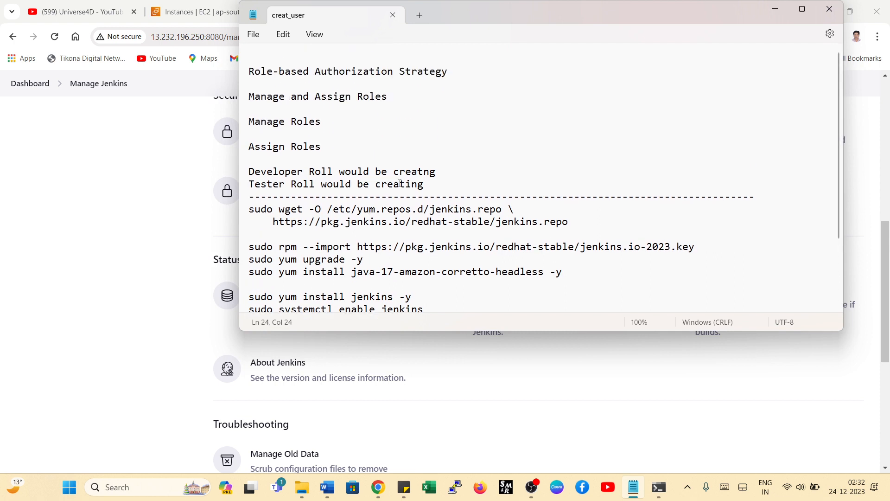
pyautogui.moveTo(250, 71); pyautogui.dragTo(460, 73)
pyautogui.click(444, 70)
pyautogui.moveTo(381, 97)
pyautogui.mouseDown()
pyautogui.moveTo(254, 100)
pyautogui.moveTo(391, 97)
pyautogui.mouseUp()
pyautogui.click(252, 97)
pyautogui.click(182, 223)
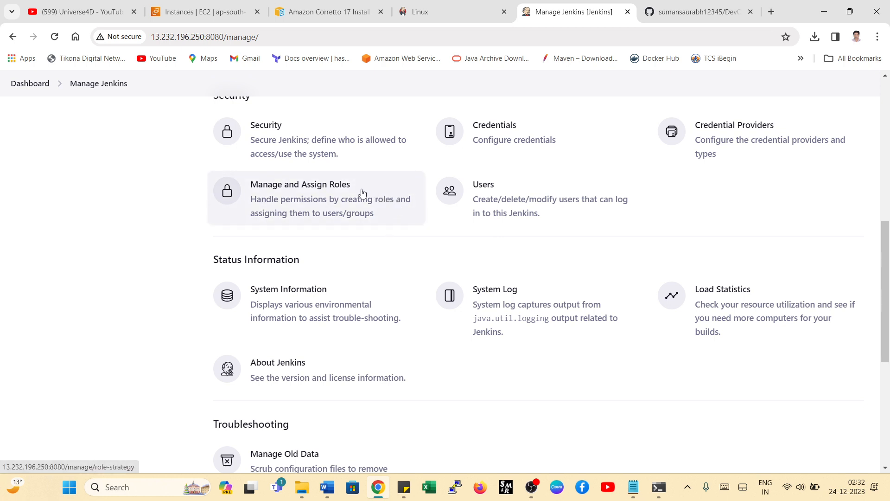
# - Open Manage and Assign Roles and review the global roles table on the Manage Roles page
pyautogui.click(298, 204)
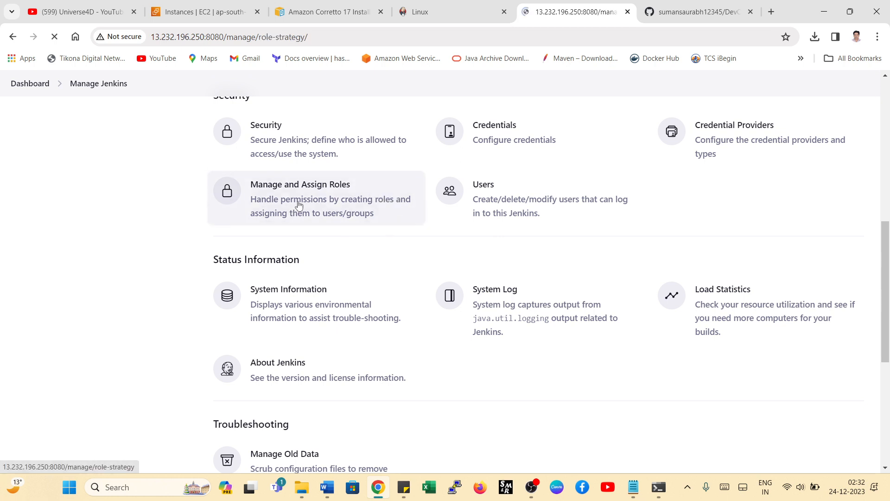
pyautogui.click(342, 344)
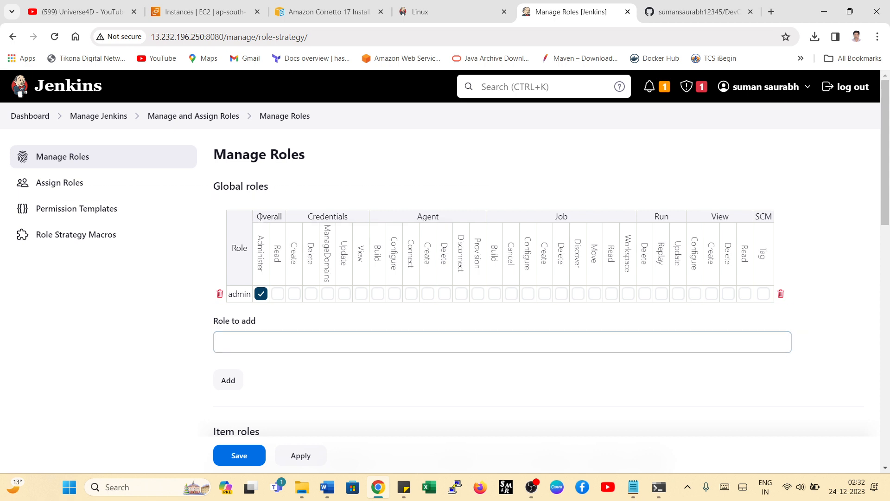
pyautogui.moveTo(215, 154)
pyautogui.mouseDown()
pyautogui.moveTo(312, 158)
pyautogui.moveTo(219, 156)
pyautogui.mouseUp()
pyautogui.click(218, 157)
pyautogui.moveTo(218, 156); pyautogui.dragTo(310, 156)
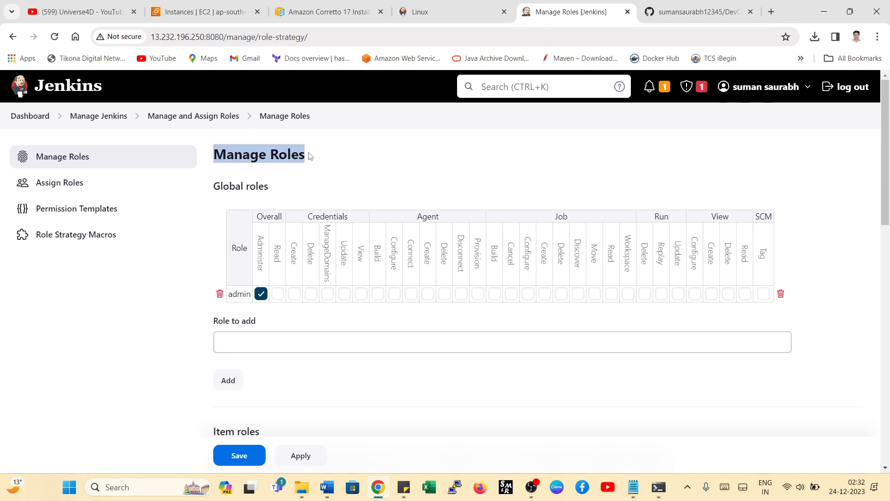
pyautogui.click(310, 156)
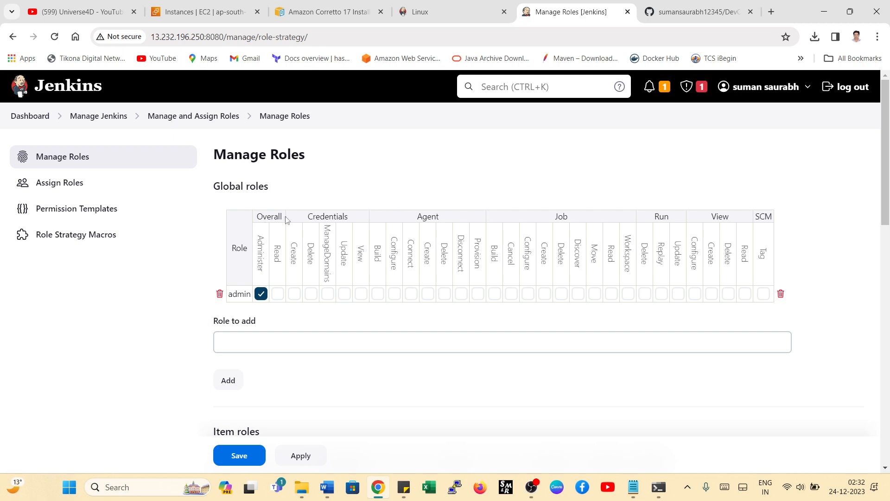
pyautogui.moveTo(260, 267)
# - Add two global roles named Developer and testing
pyautogui.click(239, 340)
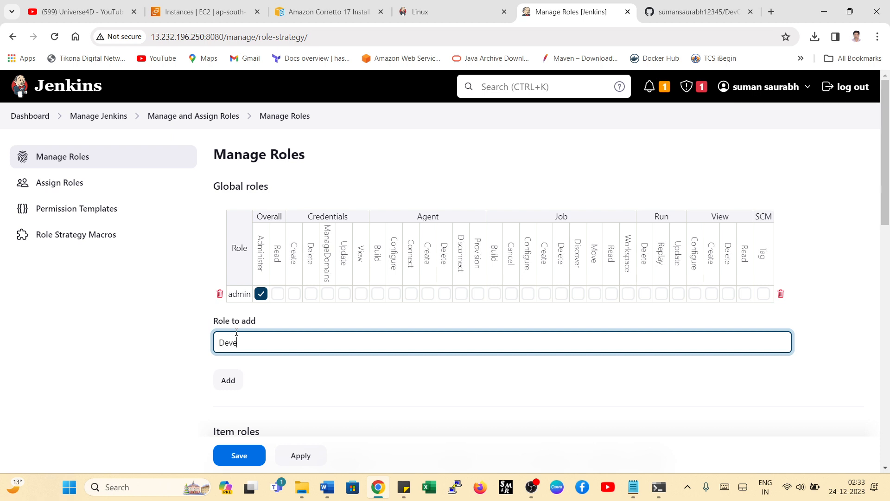
pyautogui.write('loper')
pyautogui.click(229, 385)
pyautogui.doubleClick(237, 358)
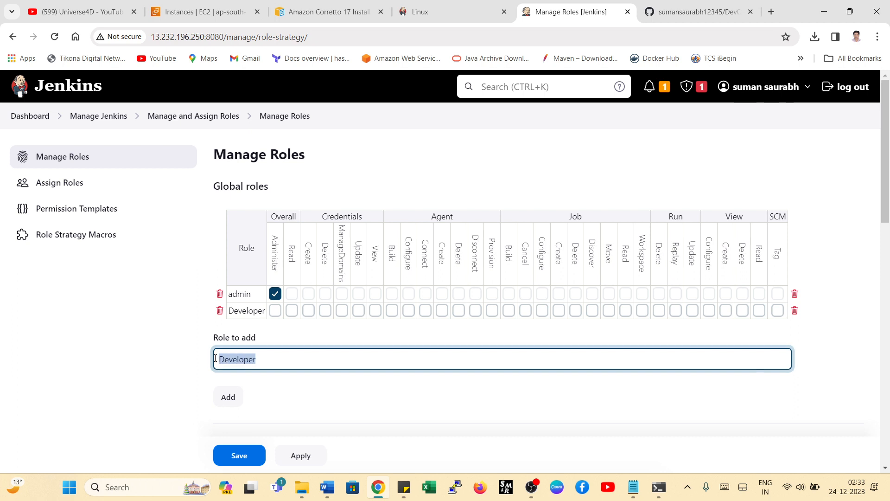
pyautogui.write('tes')
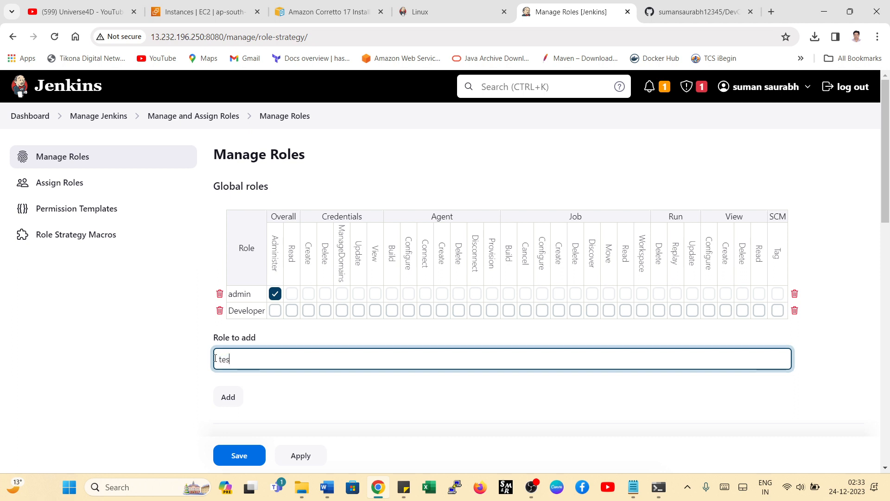
pyautogui.write('ting')
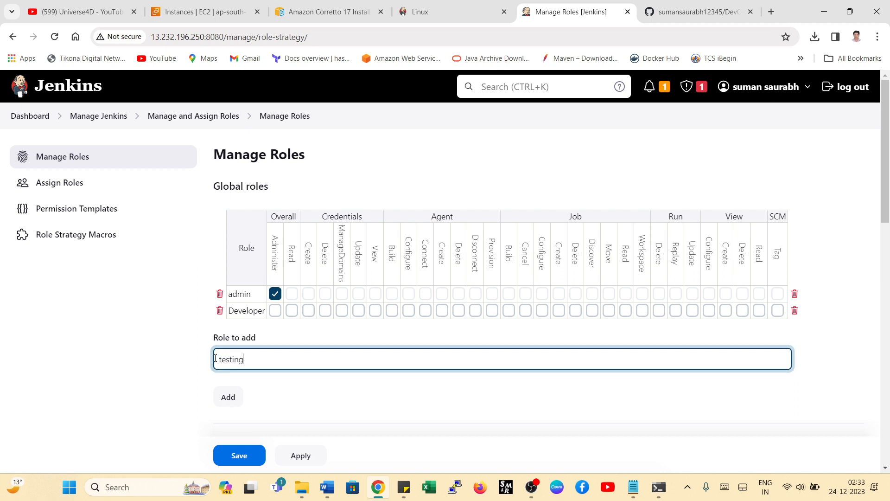
pyautogui.click(228, 397)
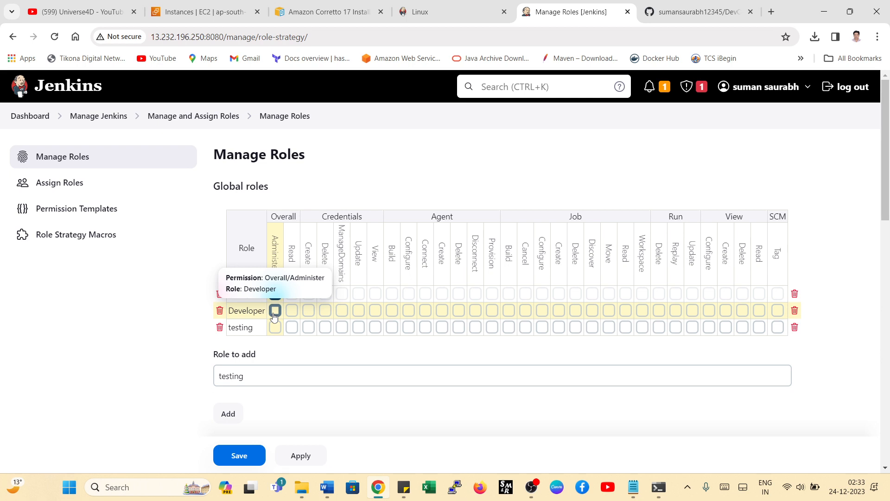
# - Grant the Developer global role all Job permissions from Build through Workspace, plus Run/Delete and Overall/Read
pyautogui.click(509, 311)
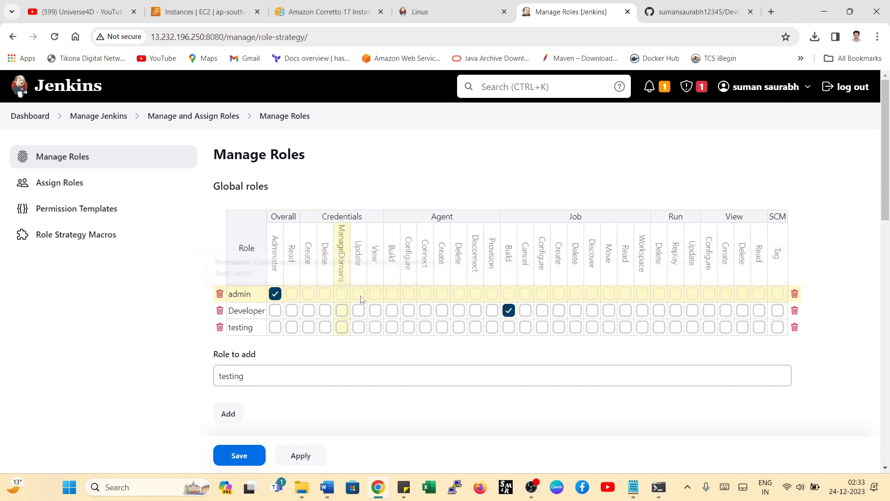
pyautogui.click(275, 293)
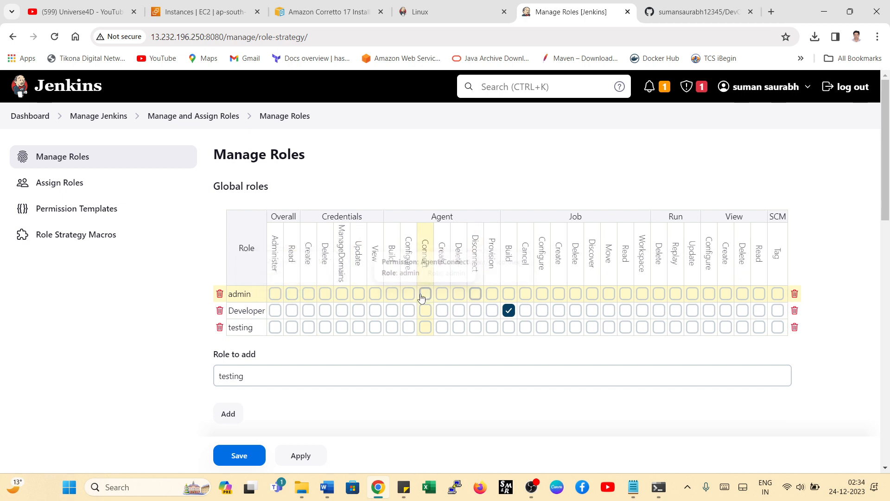
pyautogui.click(275, 294)
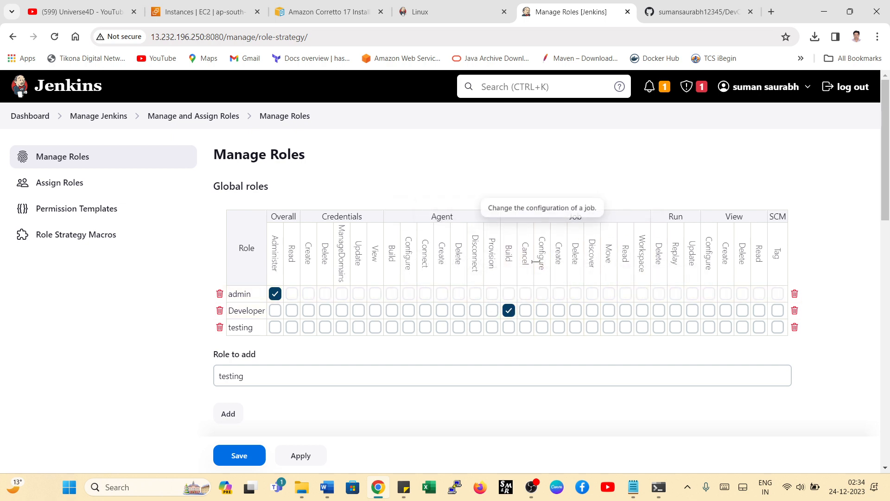
pyautogui.click(526, 311)
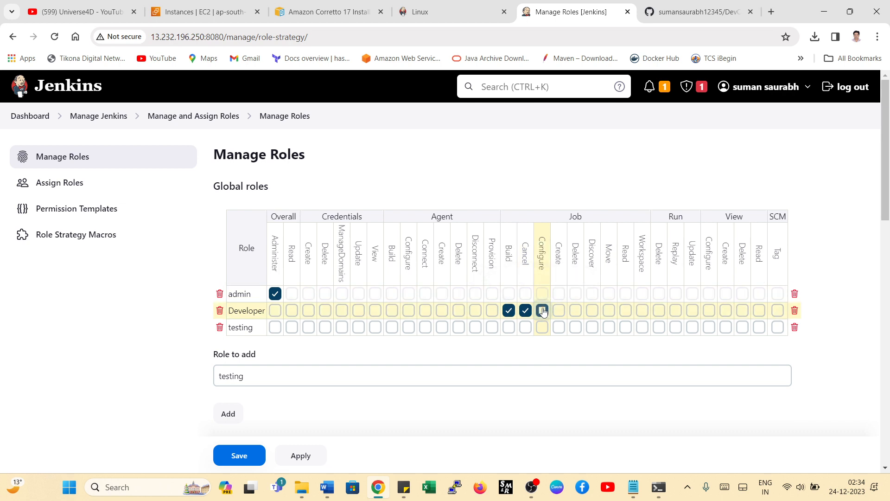
pyautogui.click(542, 310)
pyautogui.click(559, 310)
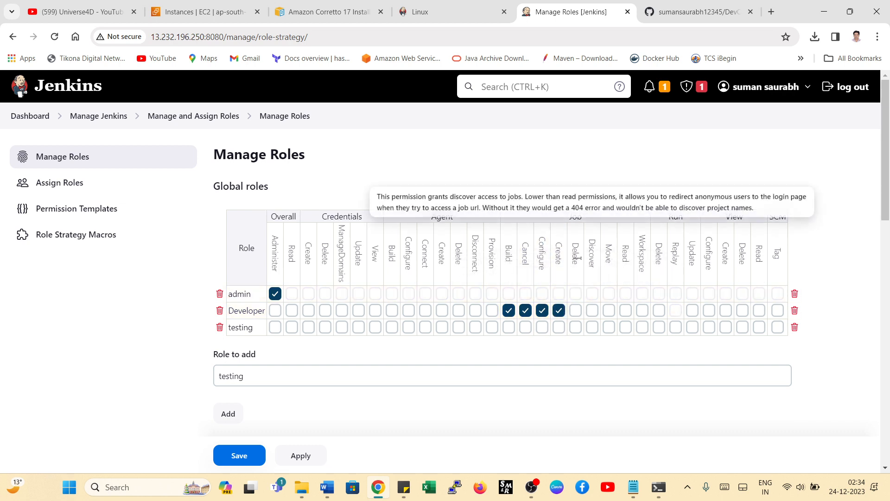
pyautogui.click(575, 310)
pyautogui.click(592, 310)
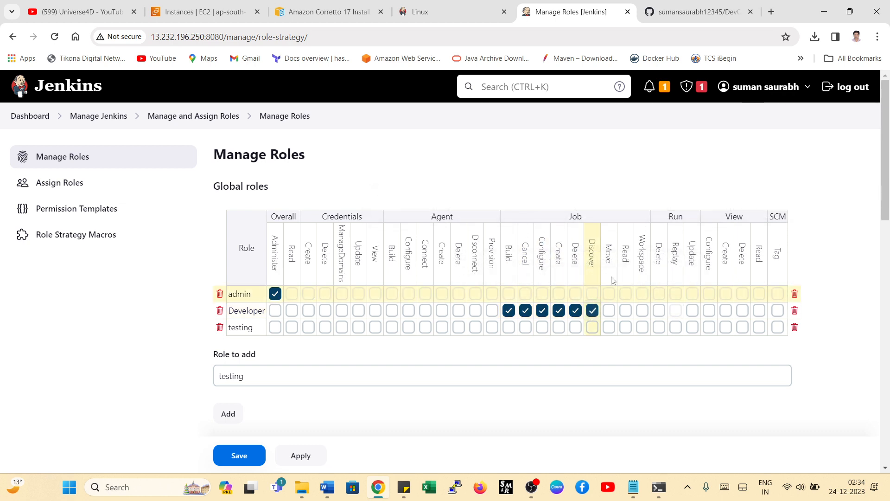
pyautogui.click(609, 310)
pyautogui.click(626, 310)
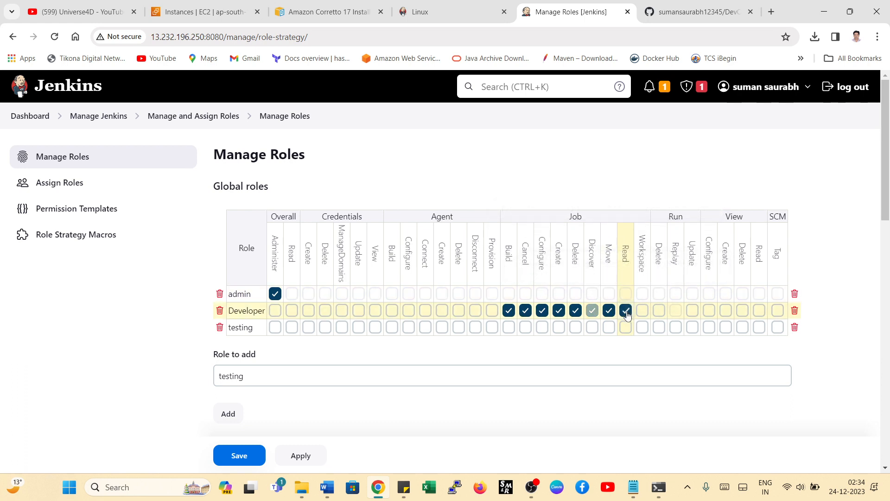
pyautogui.click(643, 310)
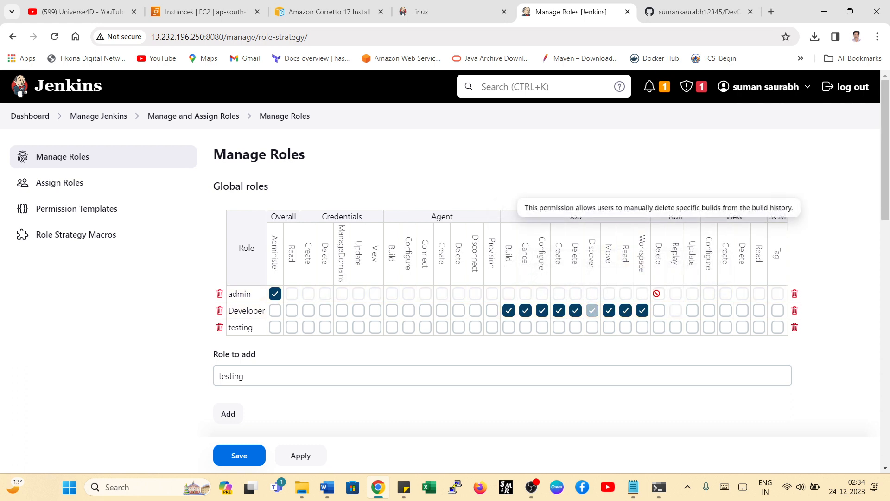
pyautogui.click(659, 310)
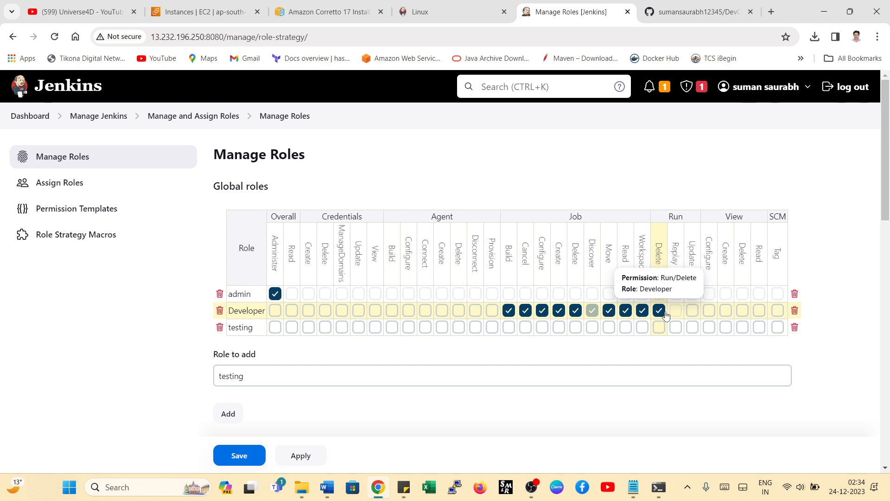
pyautogui.click(292, 311)
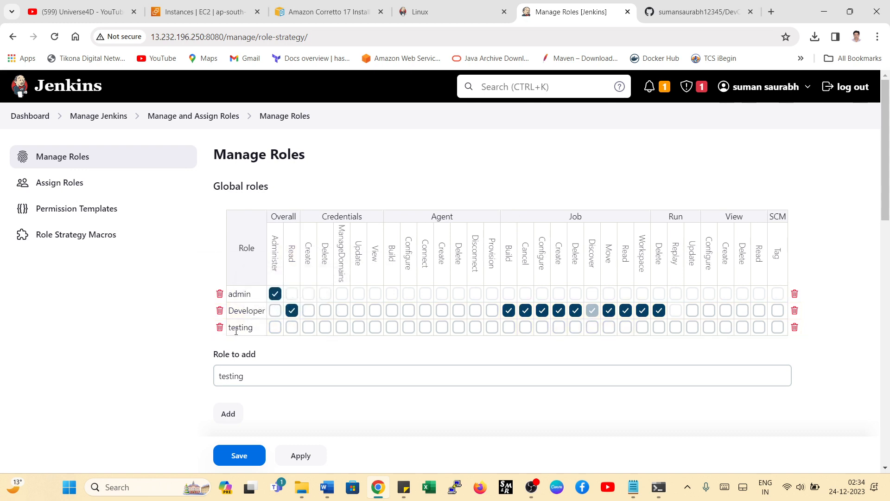
# - Grant the testing global role the Overall/Read and Job/Read permissions and save the roles
pyautogui.click(293, 328)
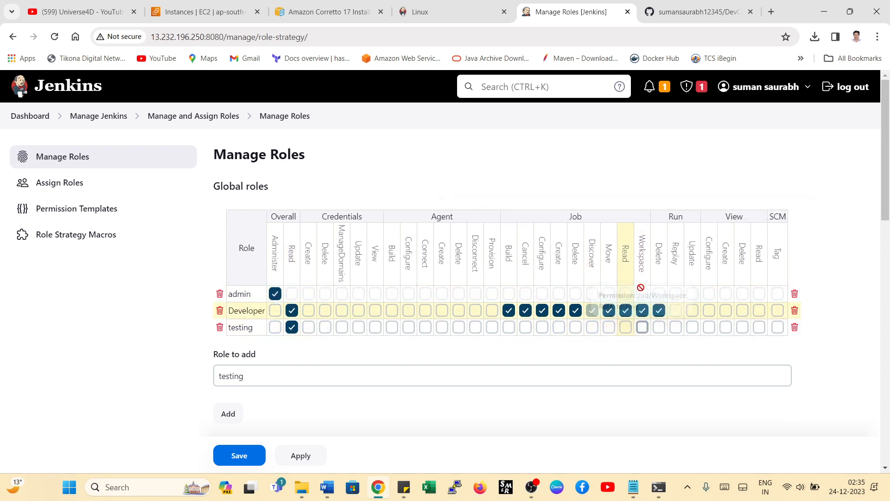
pyautogui.click(625, 327)
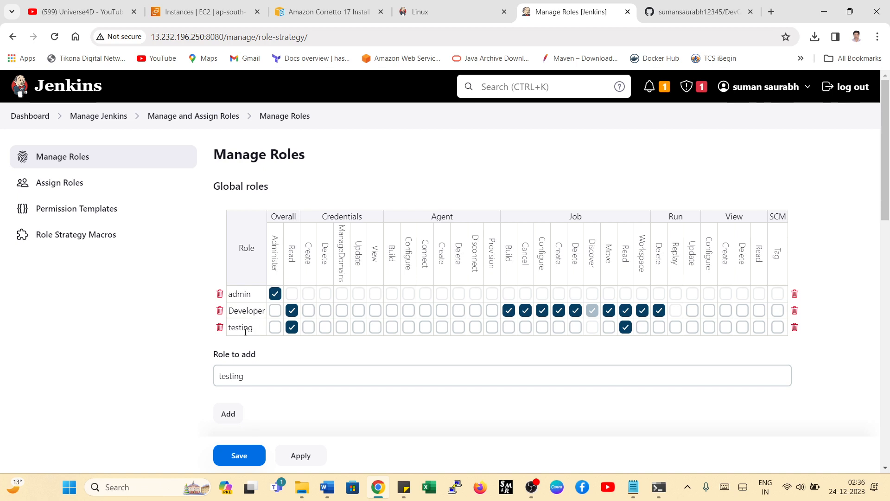
pyautogui.click(240, 456)
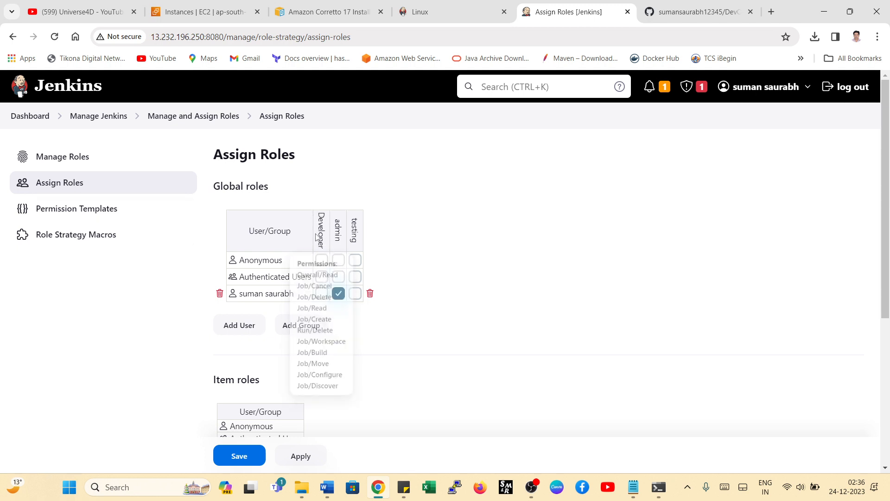
# - Add the two existing non-admin Jenkins users to the global roles table on the Assign Roles page
pyautogui.moveTo(339, 229)
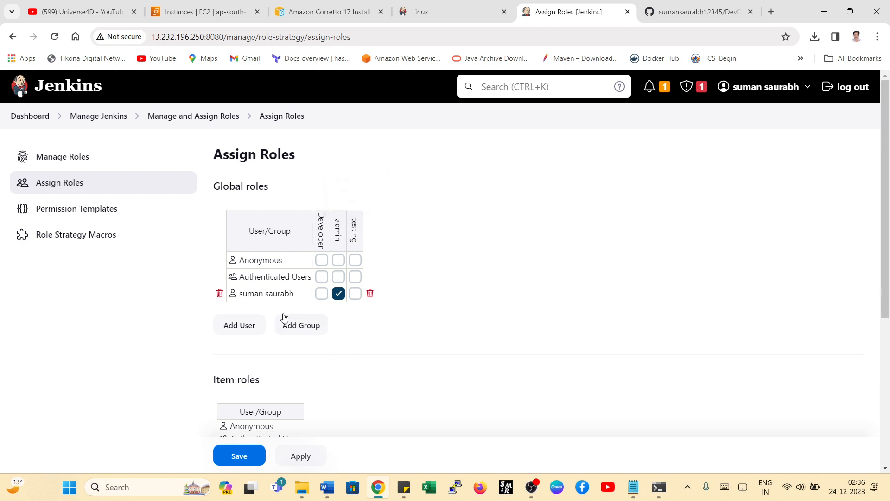
pyautogui.moveTo(242, 296); pyautogui.dragTo(292, 292)
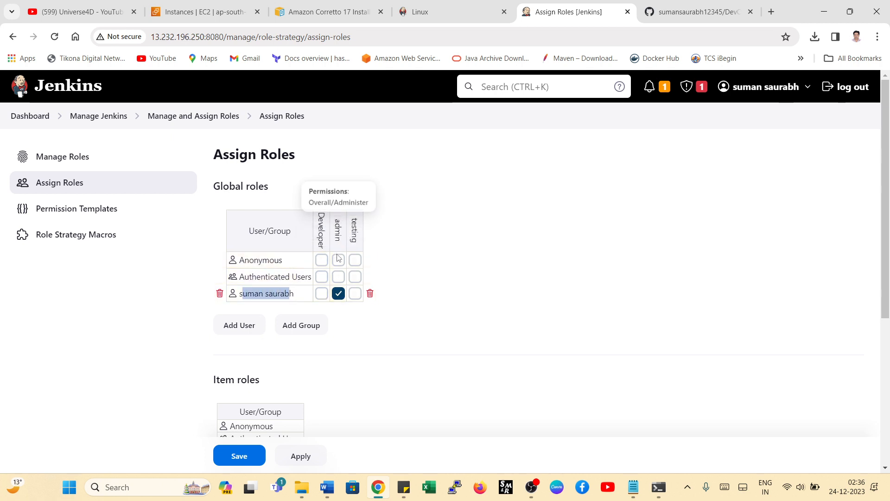
pyautogui.click(506, 314)
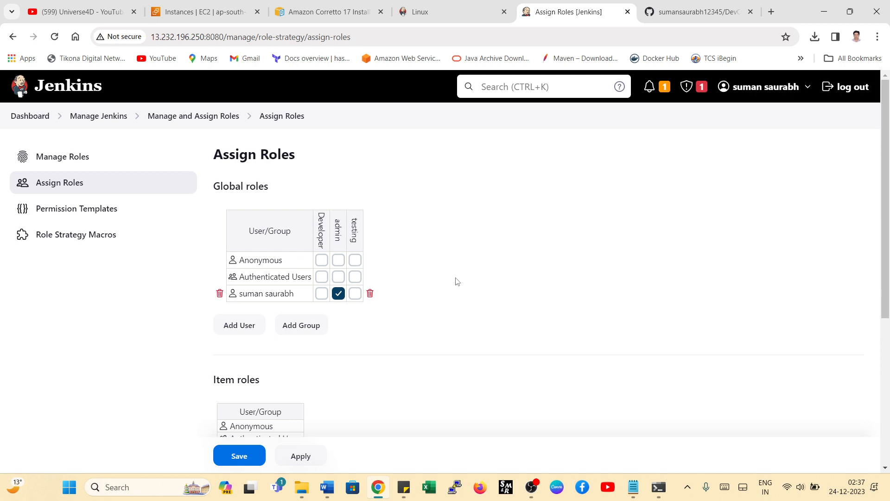
pyautogui.click(239, 327)
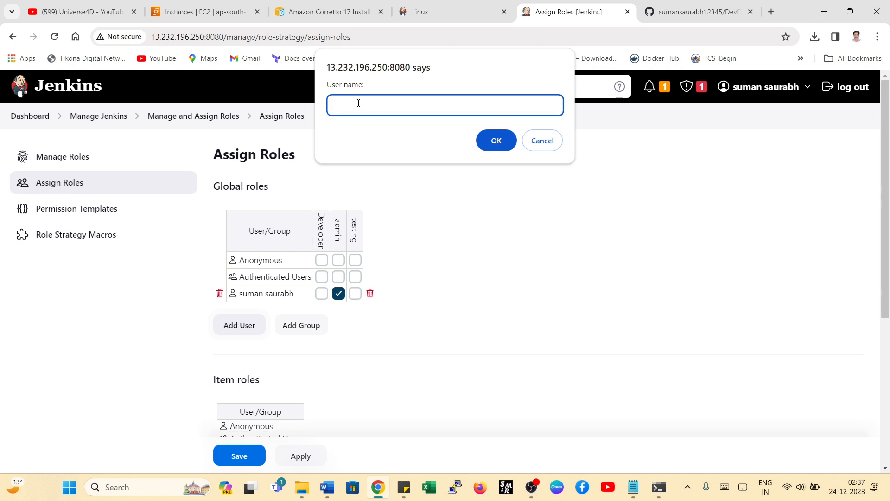
pyautogui.write('suman')
pyautogui.click(495, 141)
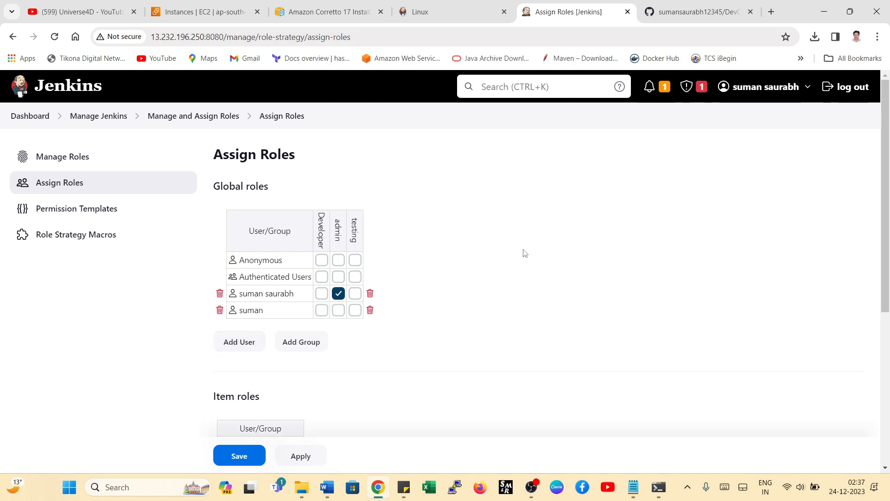
pyautogui.click(241, 342)
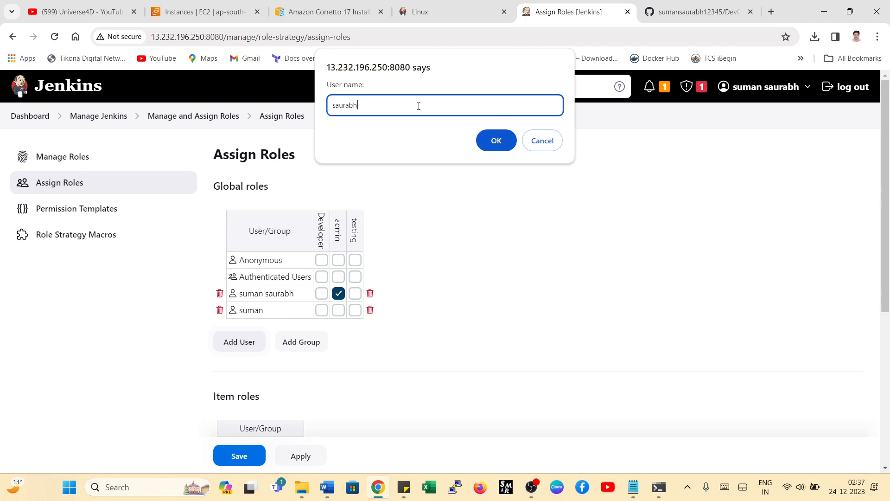
pyautogui.click(494, 141)
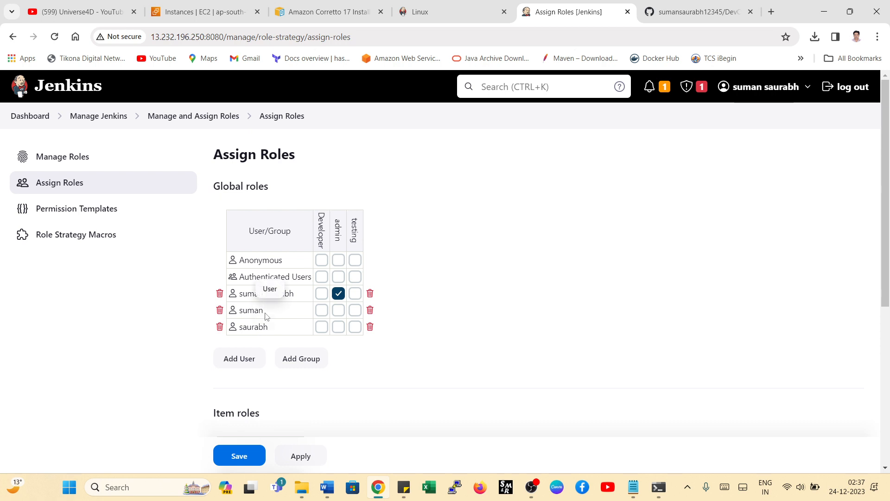
pyautogui.moveTo(267, 317); pyautogui.dragTo(238, 334)
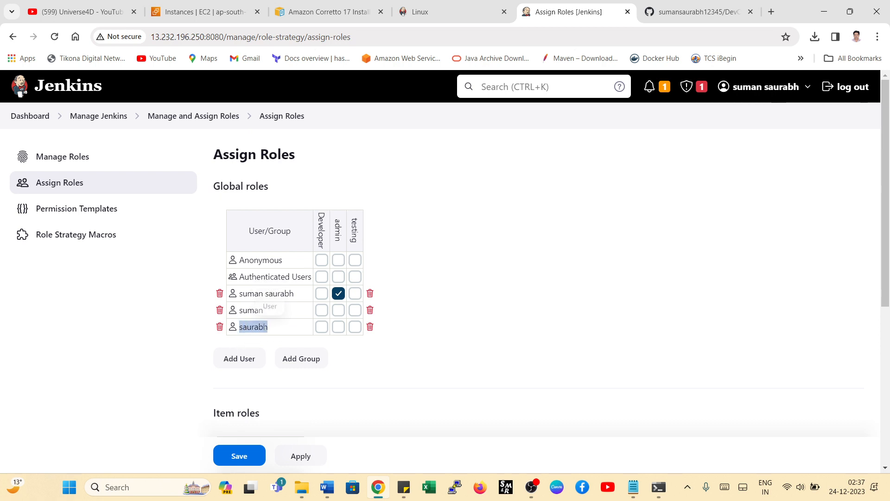
pyautogui.click(272, 330)
pyautogui.moveTo(239, 311); pyautogui.dragTo(263, 327)
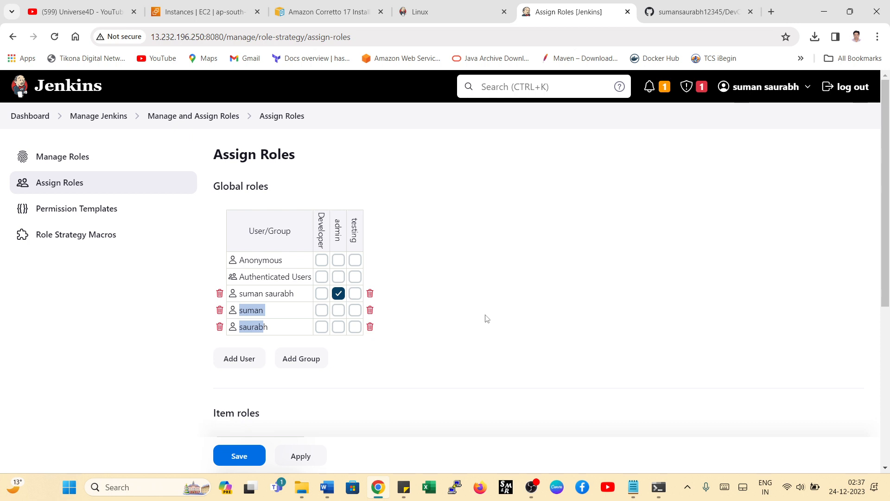
# - Add a third user name without a Jenkins account to the global roles table and inspect its entry
pyautogui.click(237, 364)
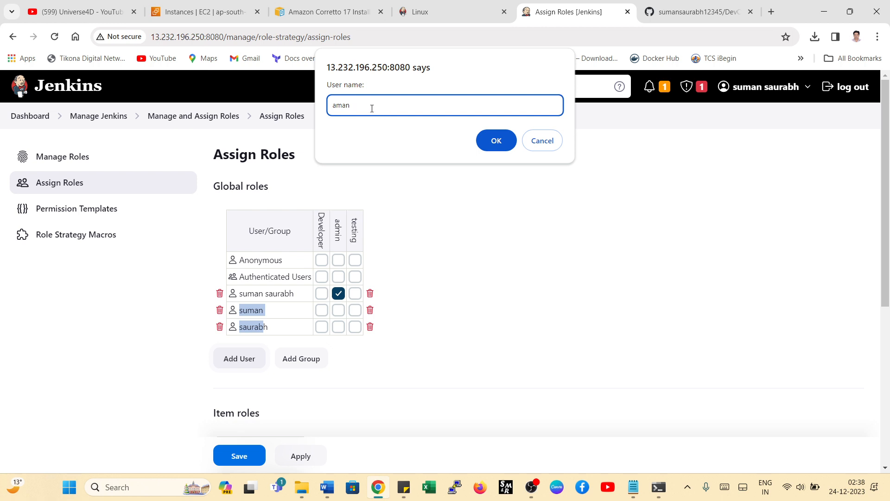
pyautogui.click(496, 140)
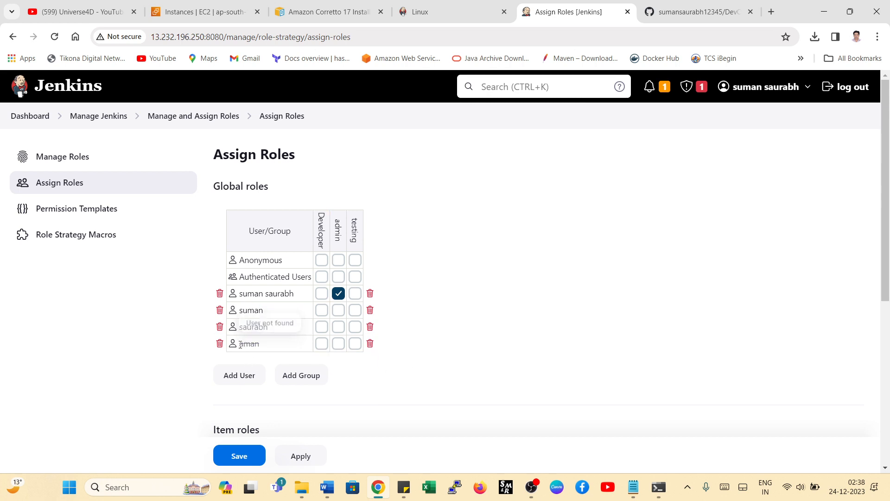
pyautogui.moveTo(239, 346)
pyautogui.mouseDown()
pyautogui.moveTo(261, 344)
pyautogui.moveTo(239, 349)
pyautogui.mouseUp()
pyautogui.click(259, 344)
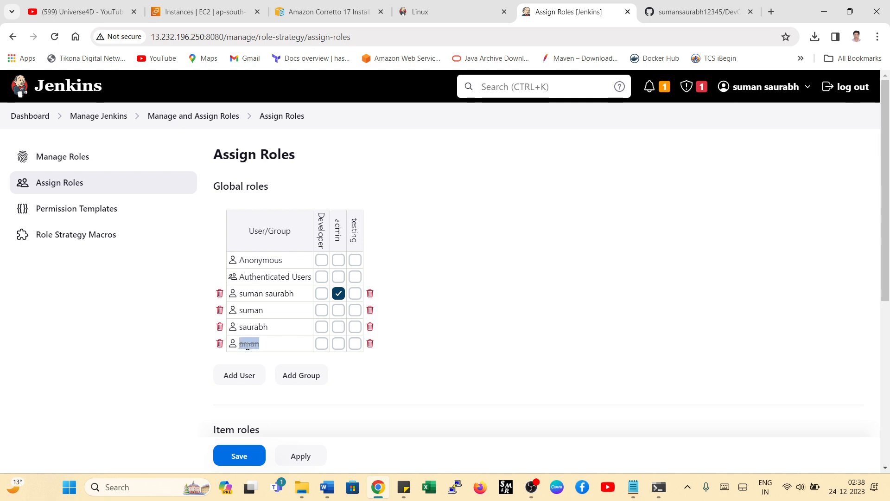
pyautogui.click(245, 344)
pyautogui.moveTo(239, 344)
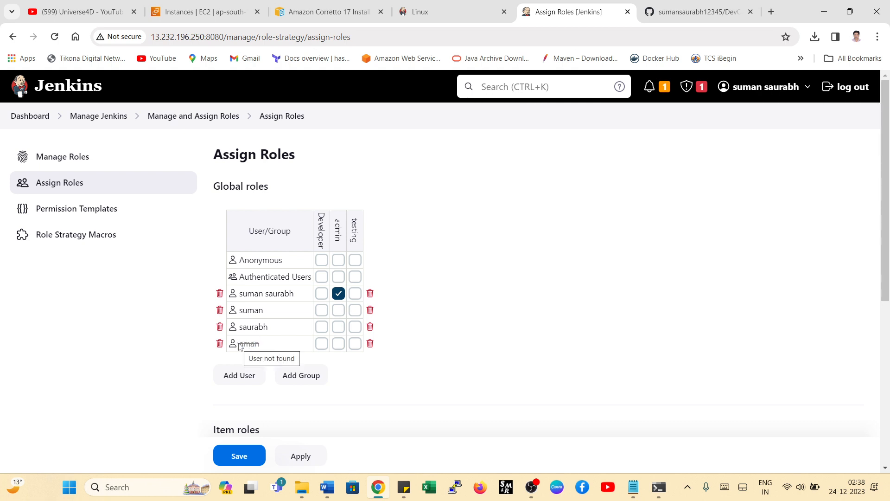
pyautogui.moveTo(240, 346)
pyautogui.mouseDown()
pyautogui.moveTo(261, 344)
pyautogui.moveTo(240, 349)
pyautogui.mouseUp()
pyautogui.click(259, 346)
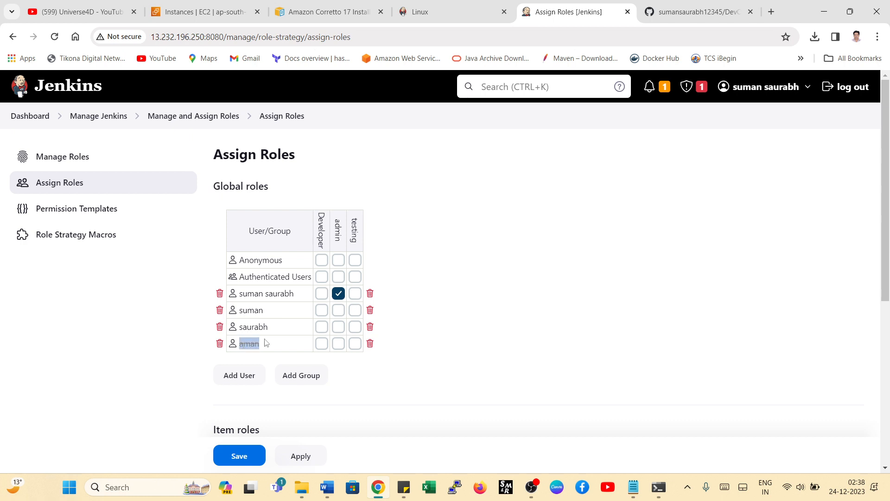
pyautogui.moveTo(298, 163)
pyautogui.mouseDown()
pyautogui.moveTo(294, 153)
pyautogui.moveTo(218, 164)
pyautogui.moveTo(298, 159)
pyautogui.mouseUp()
pyautogui.click(220, 156)
pyautogui.click(291, 156)
# - Assign the Developer role to the first added user and the testing role to the second
pyautogui.click(323, 311)
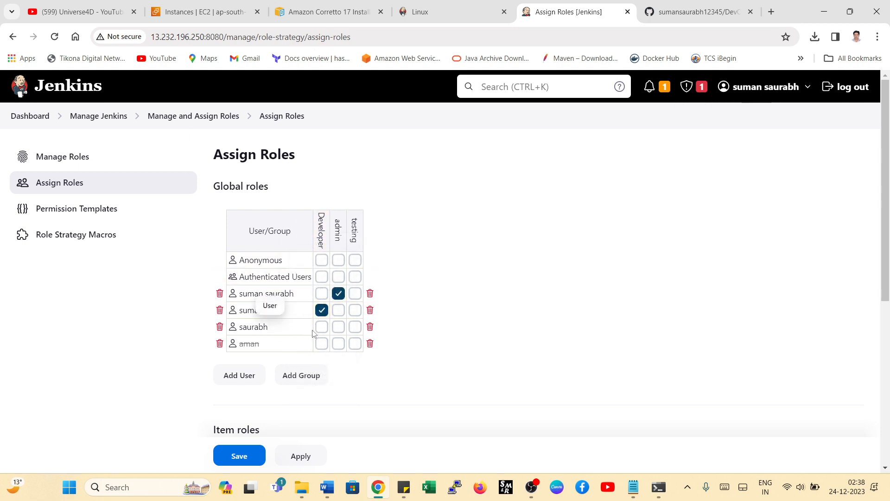
pyautogui.click(356, 327)
pyautogui.moveTo(244, 327); pyautogui.dragTo(274, 329)
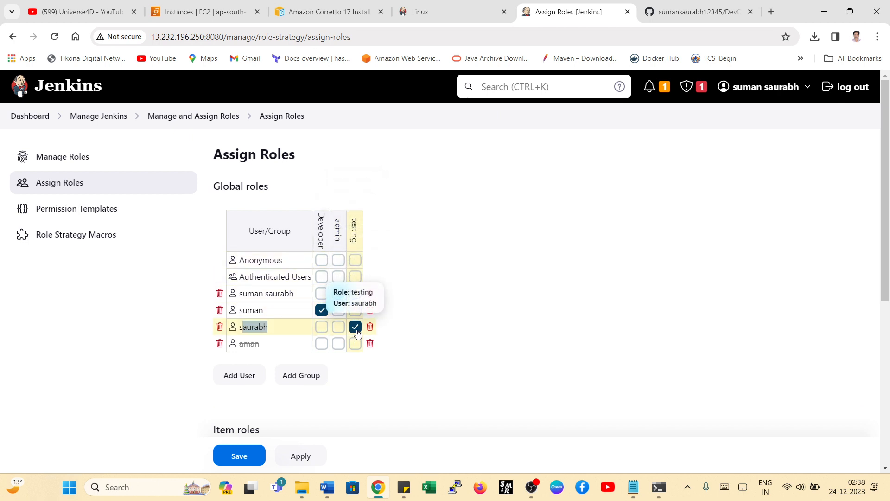
pyautogui.click(321, 310)
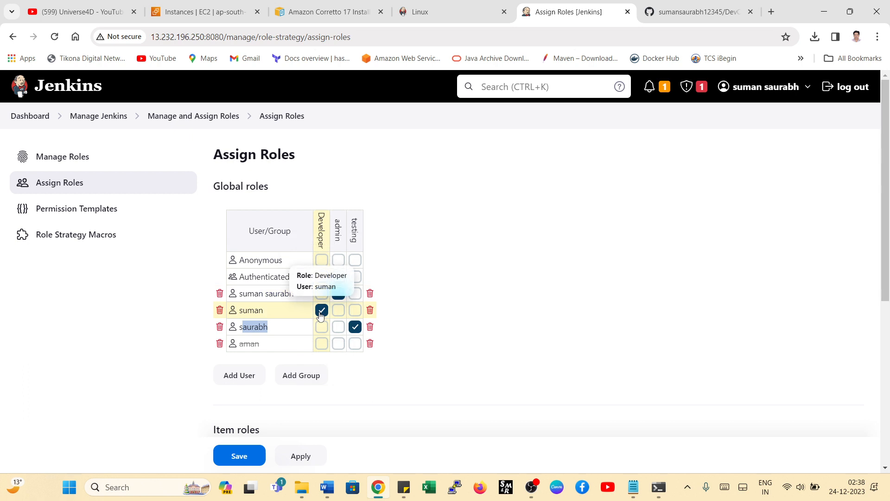
# - Remove the user without a Jenkins account from the global roles table and save the role assignments
pyautogui.doubleClick(247, 344)
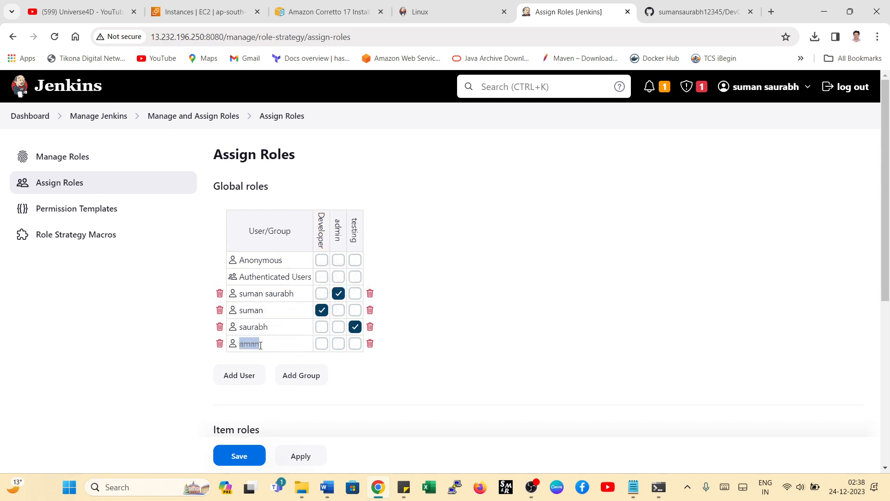
pyautogui.click(370, 344)
pyautogui.click(355, 327)
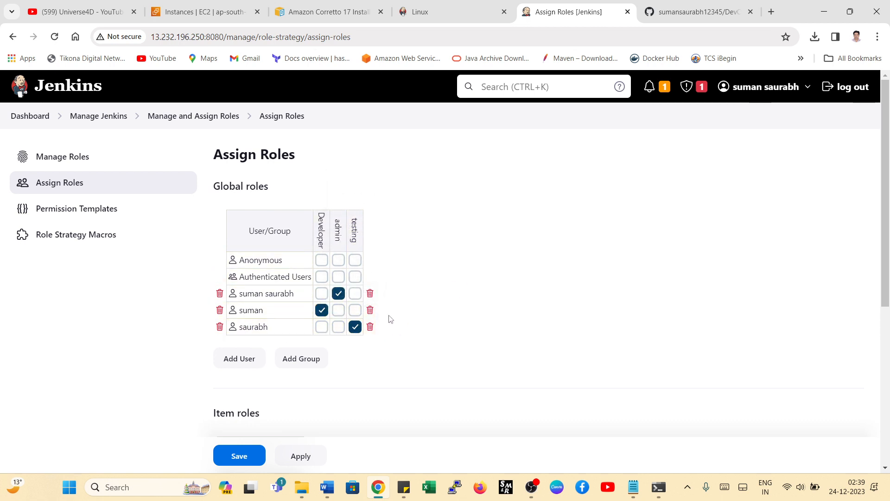
pyautogui.click(240, 456)
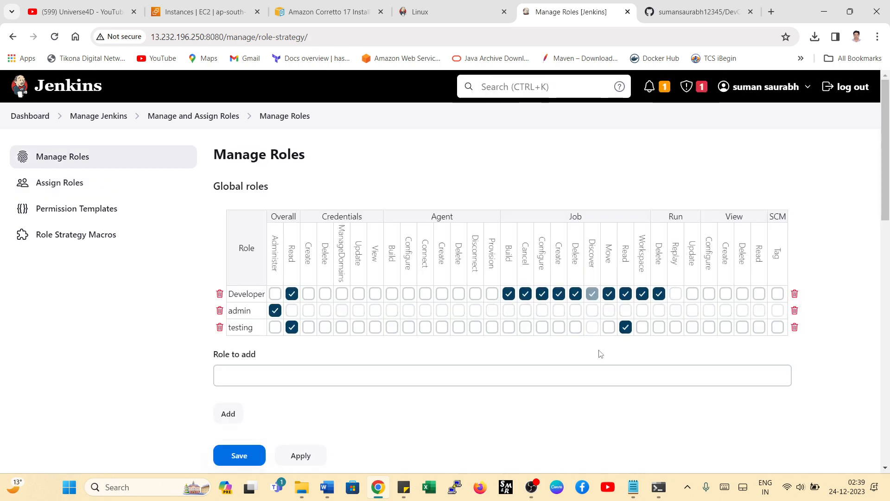
# - Save the Manage Roles page again and return to the dashboard's job list
pyautogui.click(240, 457)
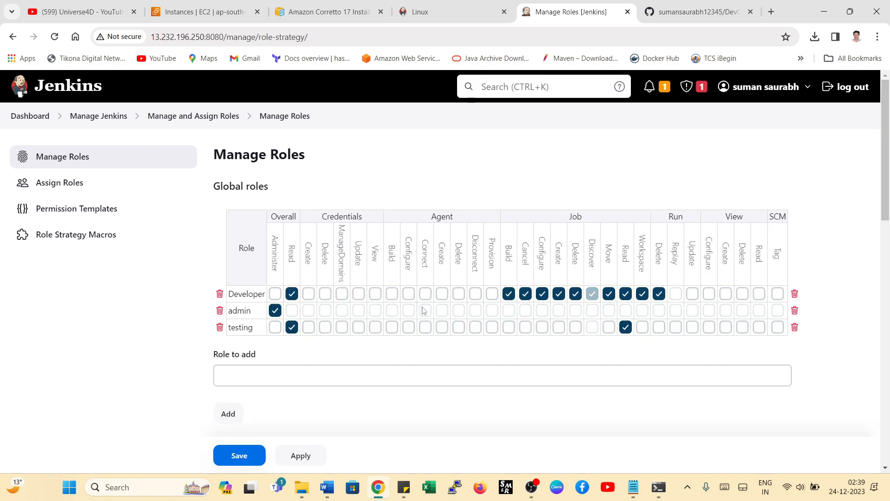
pyautogui.click(27, 117)
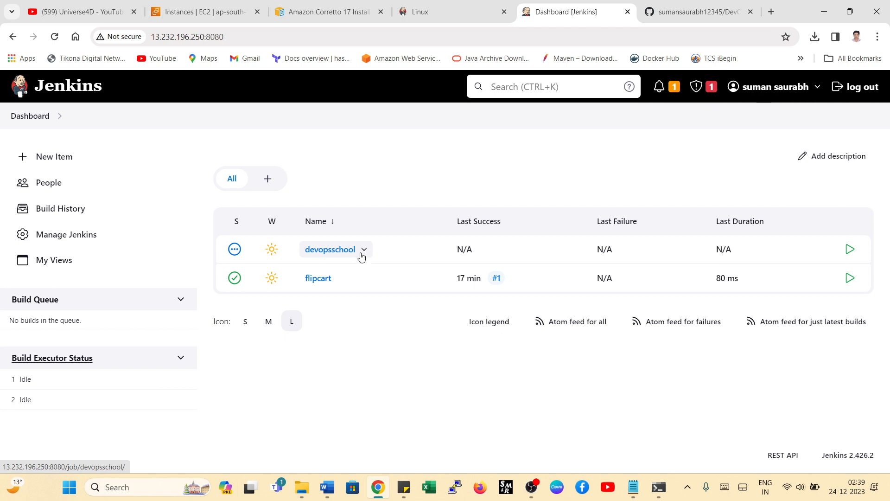
# - Check which actions the administrator account has available for the devopsschool and flipcart jobs
pyautogui.click(364, 250)
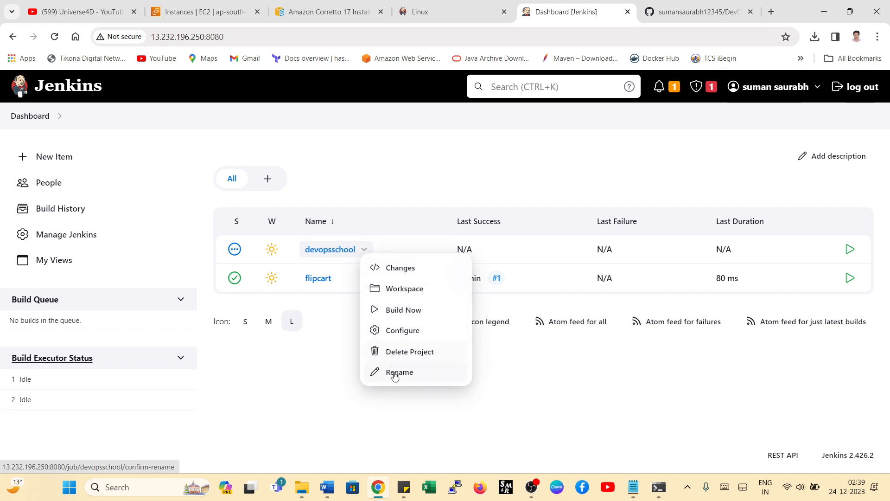
pyautogui.click(346, 357)
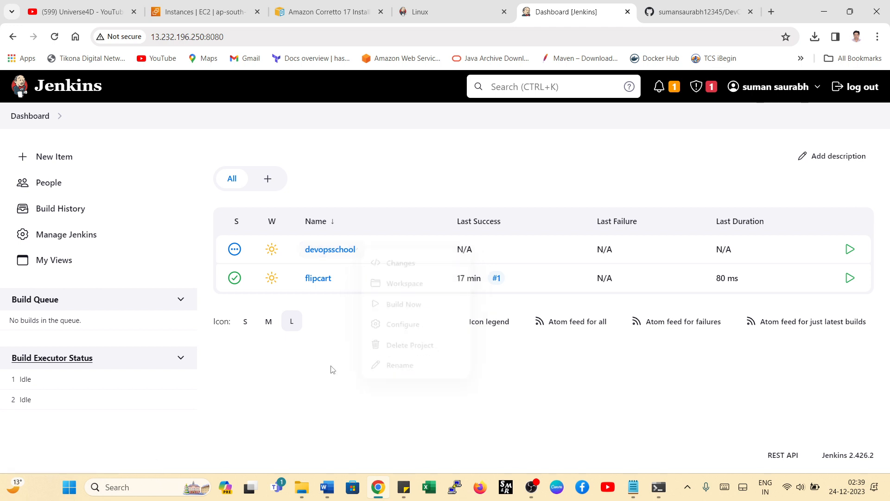
pyautogui.click(338, 278)
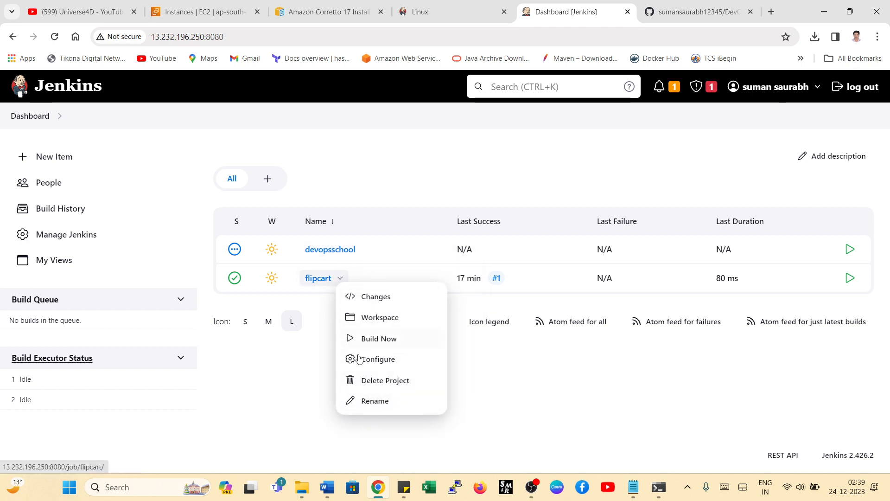
pyautogui.click(297, 396)
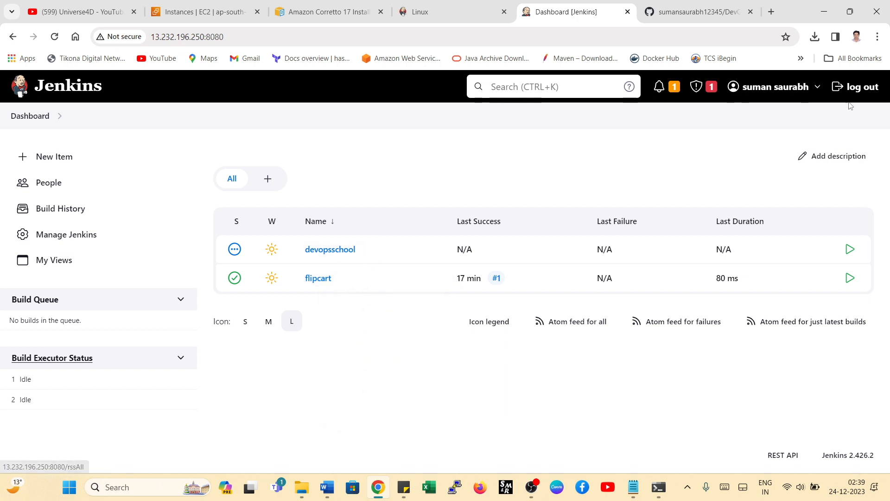
# - Log out and sign in to Jenkins as the Developer-role user with the username and password, dismissing the browser's password warning
pyautogui.click(853, 87)
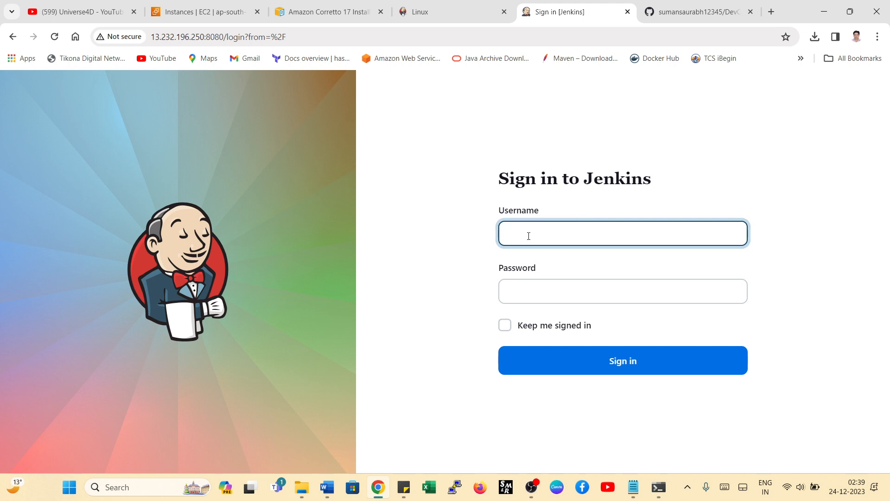
pyautogui.write('suman')
pyautogui.press('Tab')
pyautogui.write('•••••')
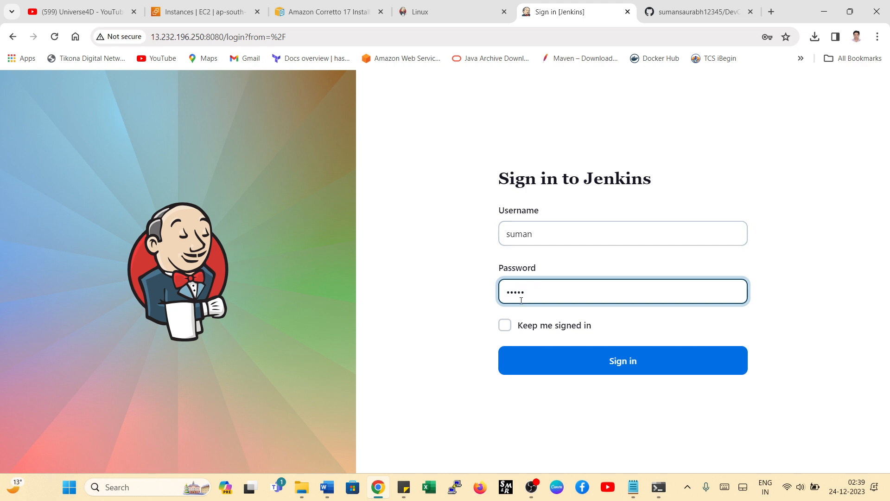
pyautogui.click(594, 368)
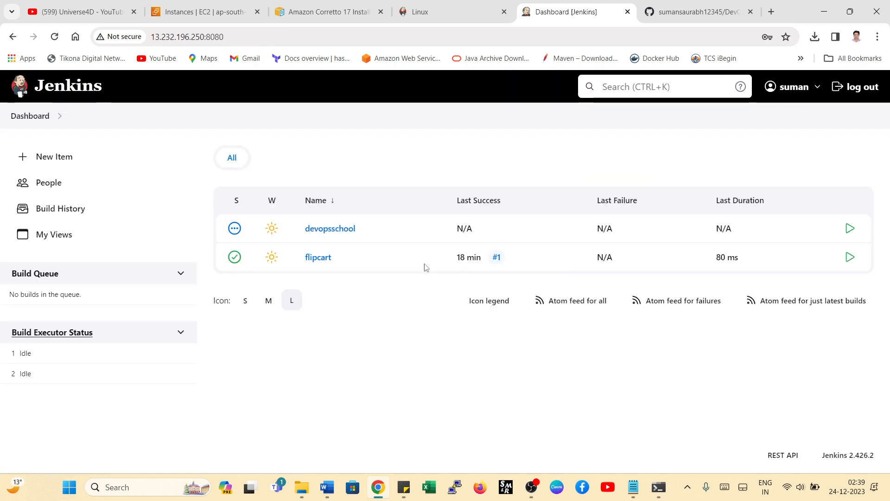
pyautogui.click(549, 201)
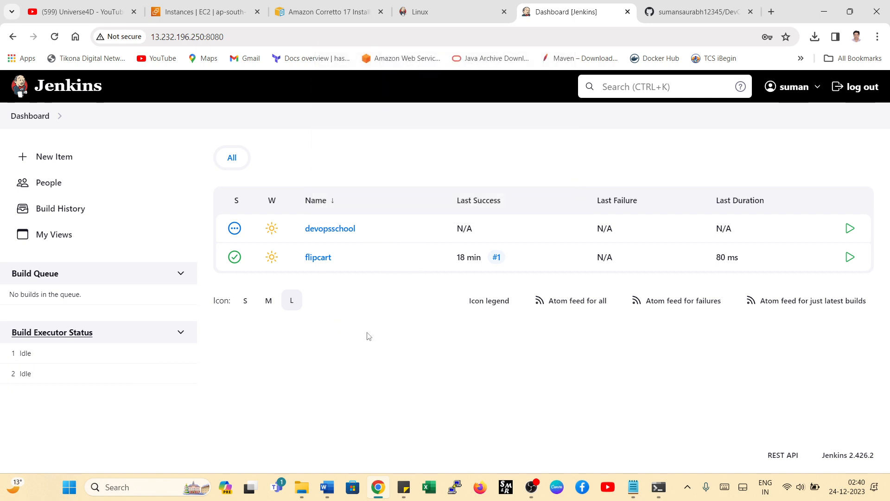
# - Review the actions available for the devopsschool job and start a build of it
pyautogui.click(364, 229)
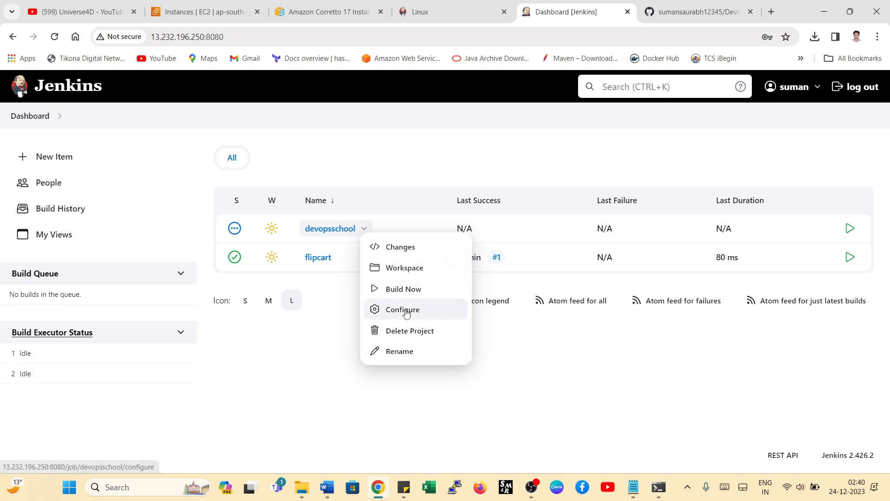
pyautogui.click(335, 355)
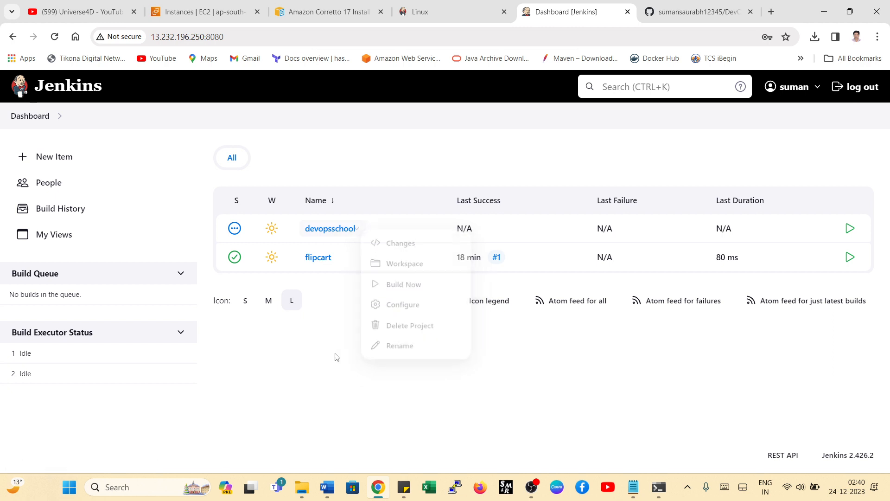
pyautogui.click(364, 229)
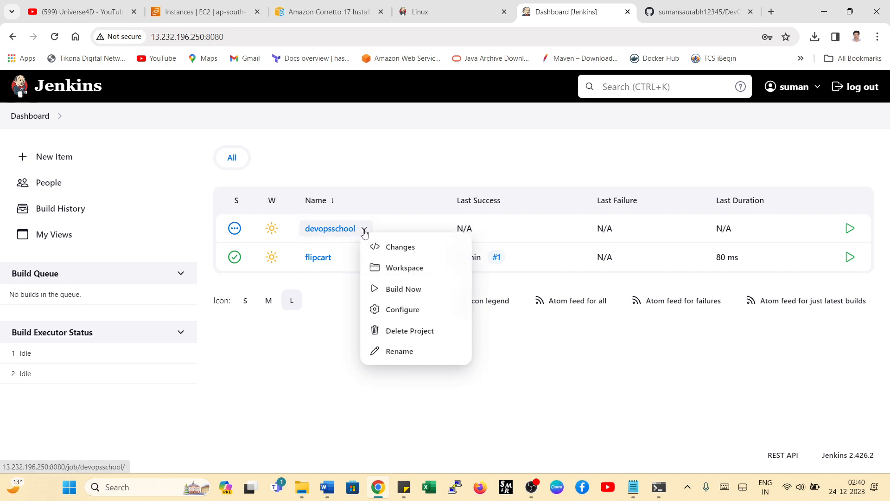
pyautogui.click(403, 289)
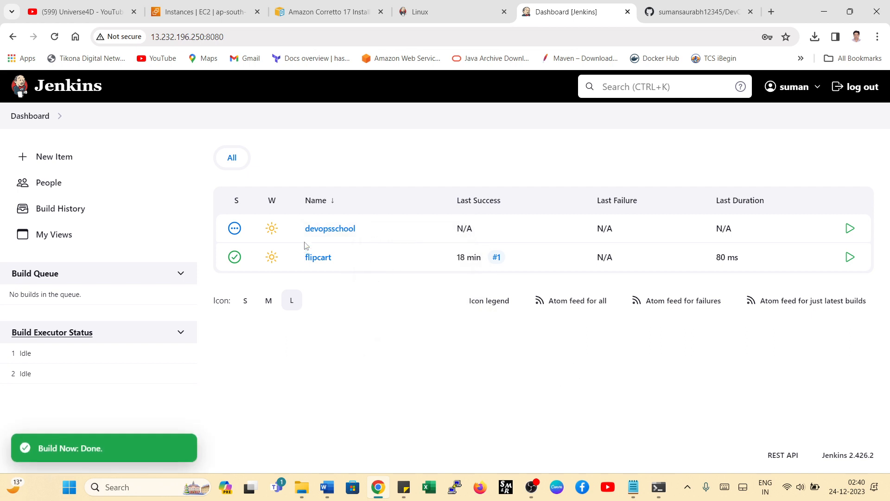
# - Open build #1 of the devopsschool job and check which user started it
pyautogui.click(324, 229)
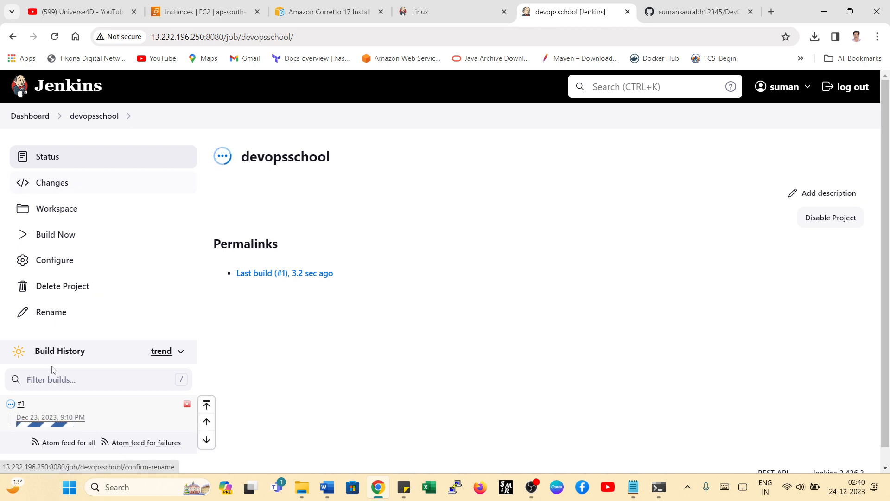
pyautogui.click(21, 403)
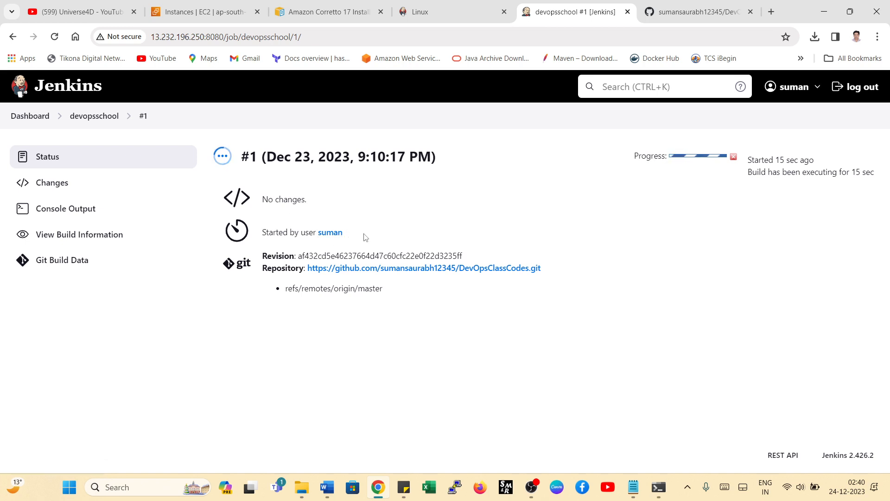
pyautogui.moveTo(343, 233)
pyautogui.mouseDown()
pyautogui.moveTo(301, 234)
pyautogui.moveTo(353, 233)
pyautogui.mouseUp()
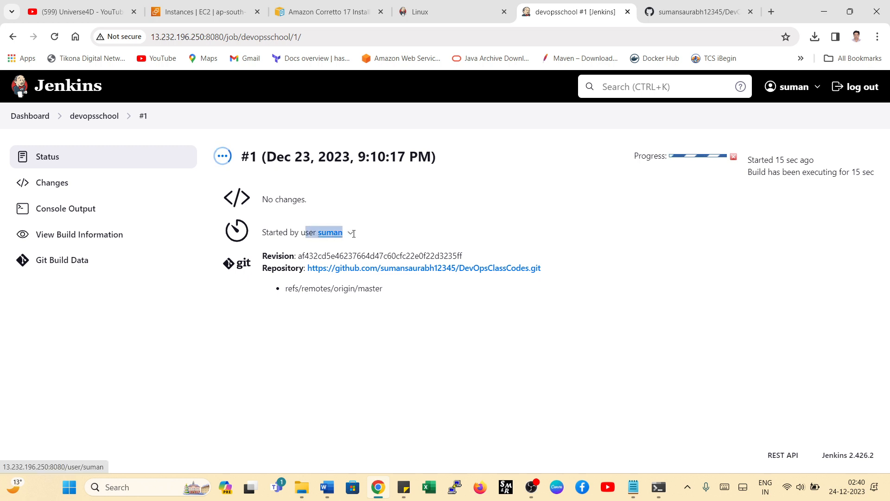
pyautogui.click(386, 234)
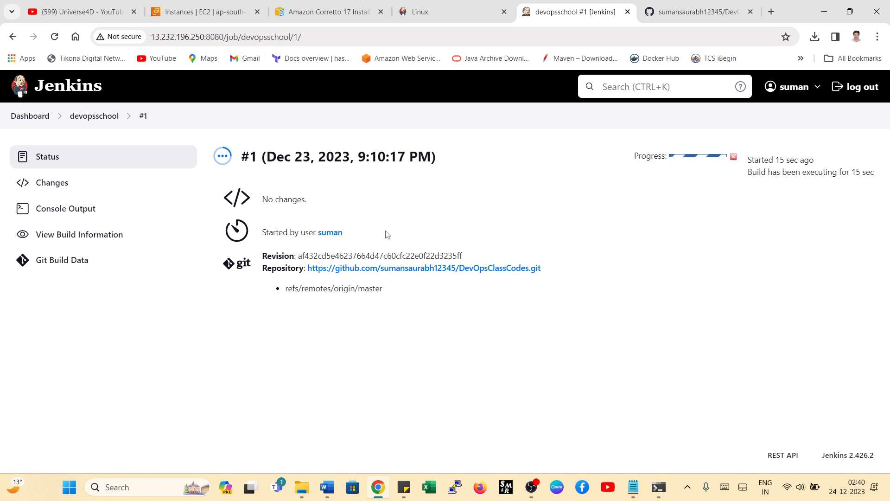
# - Reopen devopsschool build #1 from the dashboard to check its result, then return to the job list
pyautogui.click(34, 121)
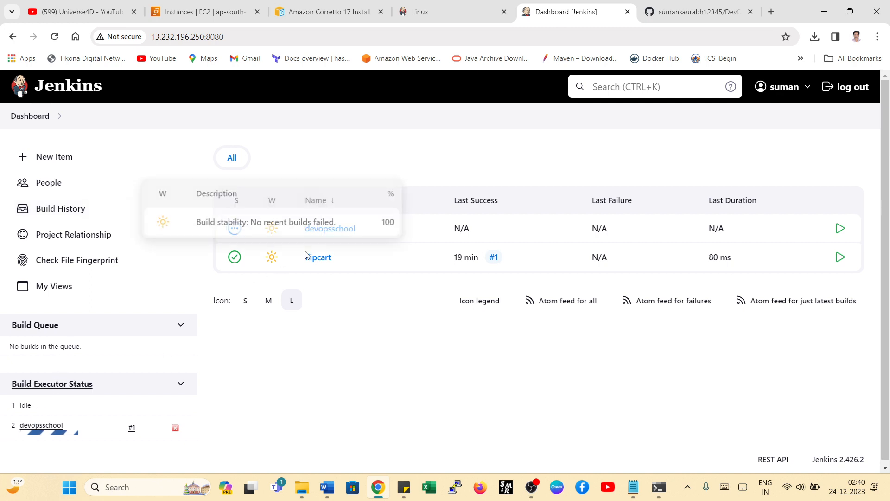
pyautogui.click(327, 229)
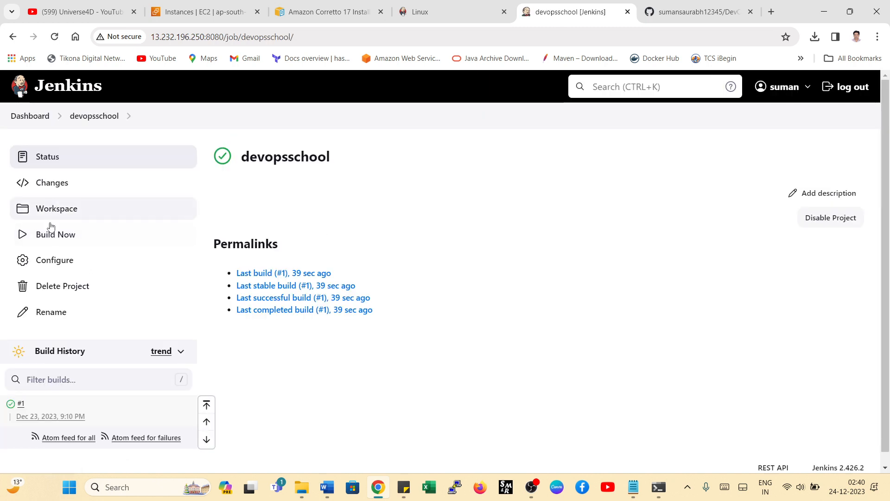
pyautogui.click(20, 405)
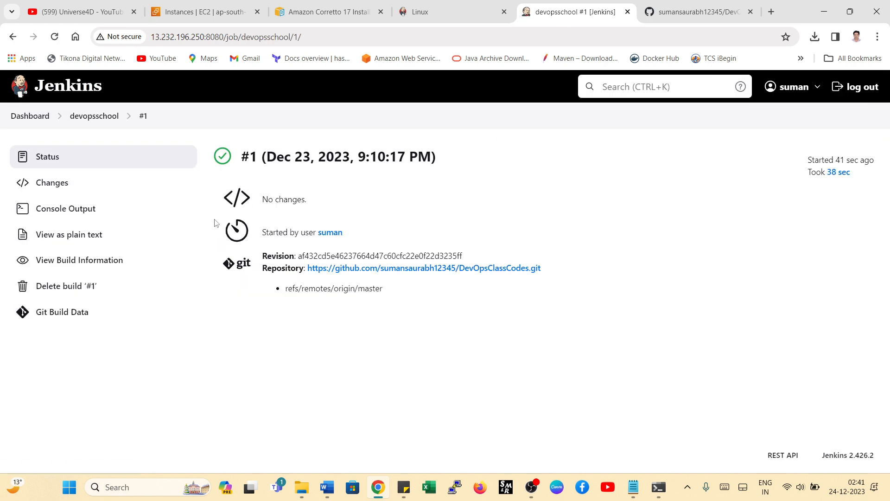
pyautogui.click(27, 116)
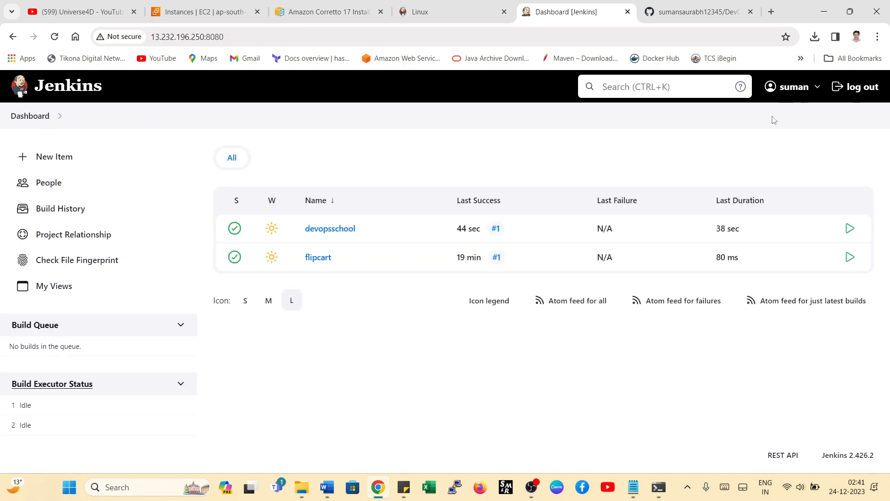
# - Log out and sign in as the testing-role user with the username and password, dismissing the browser's password warning
pyautogui.click(858, 90)
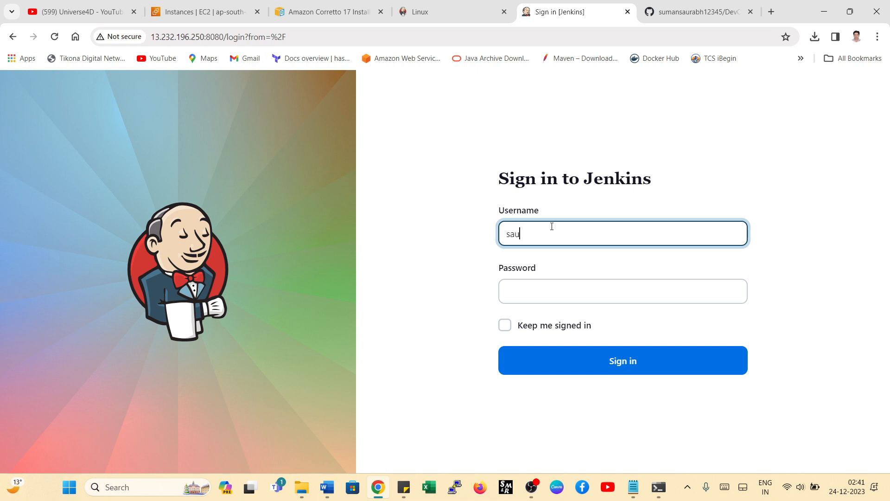
pyautogui.press('Tab')
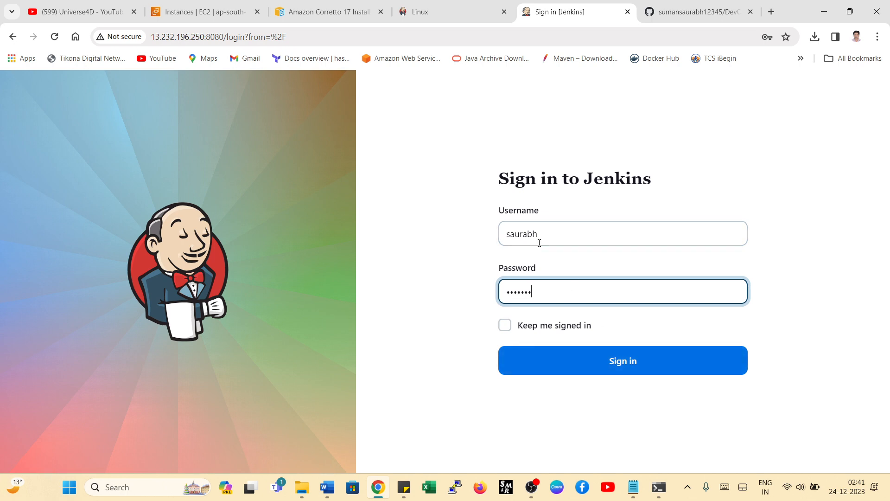
pyautogui.click(591, 369)
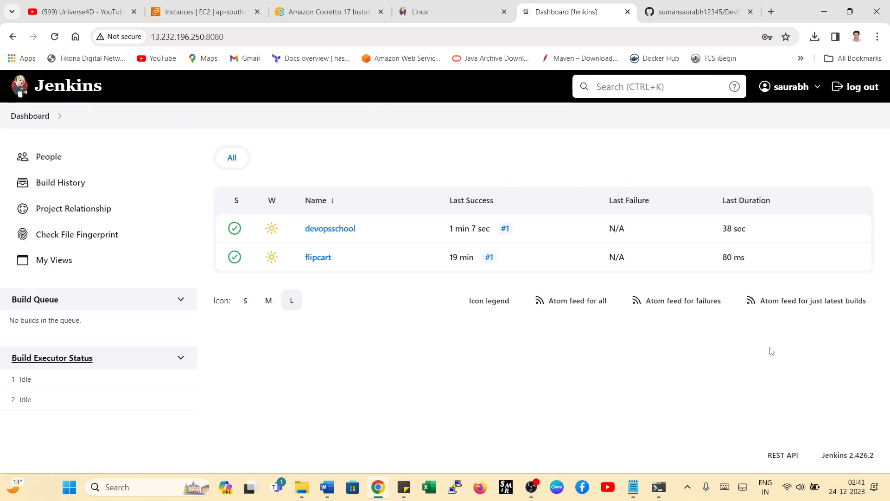
pyautogui.click(542, 199)
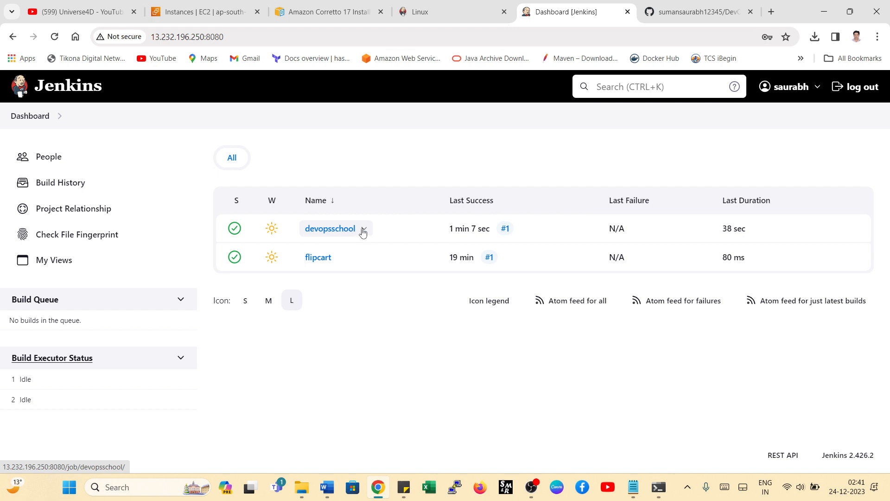
# - View the devopsschool job's changes and the console output of build #1, then return to the dashboard
pyautogui.click(365, 232)
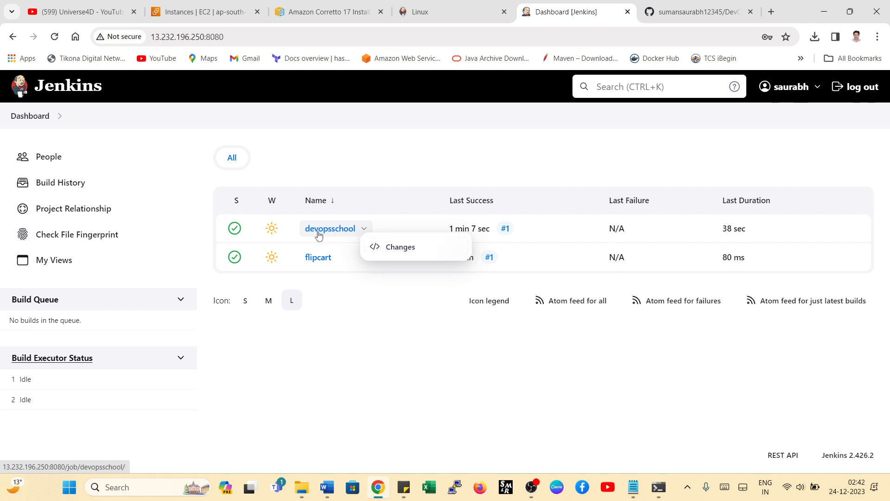
pyautogui.click(399, 247)
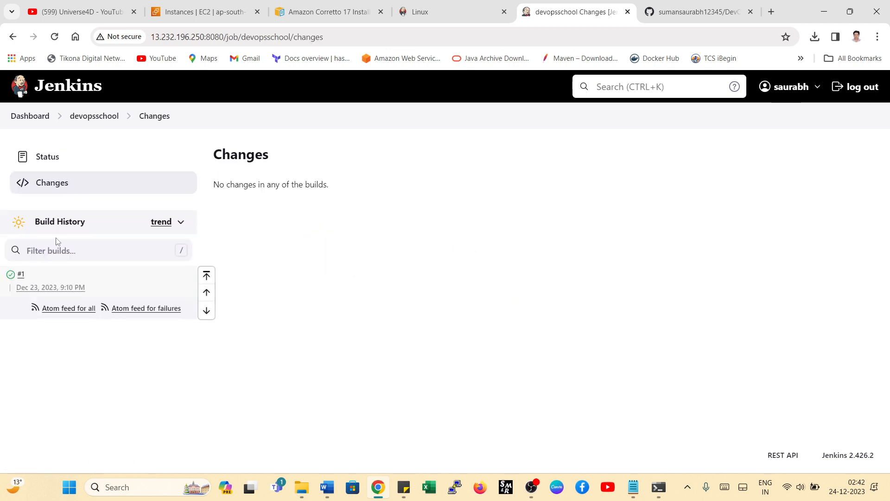
pyautogui.click(21, 275)
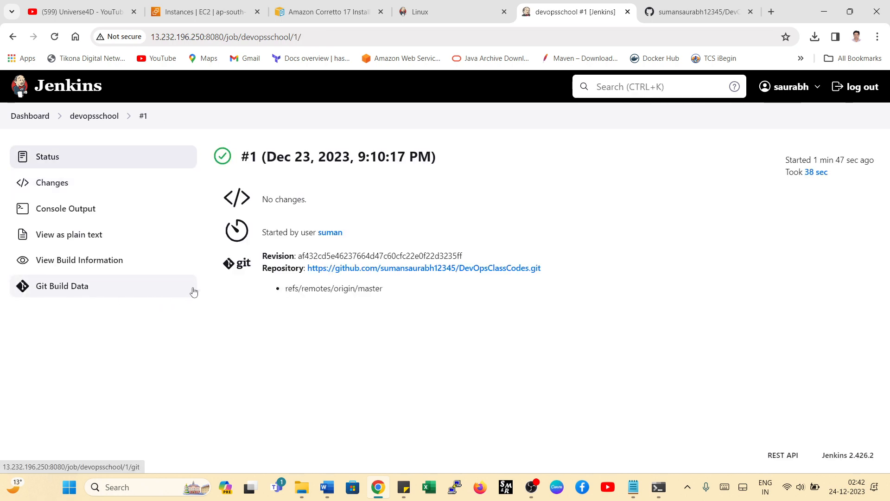
pyautogui.click(64, 213)
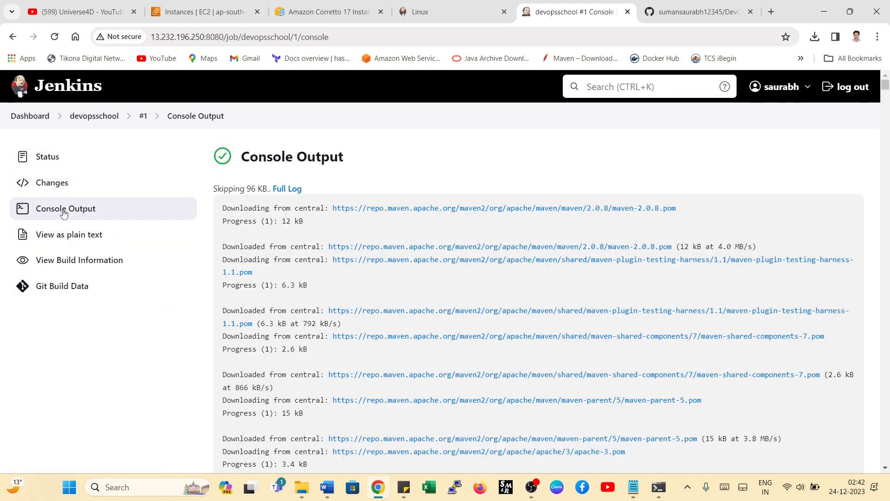
pyautogui.scroll(-12, 292, 267)
pyautogui.scroll(12, 306, 297)
pyautogui.click(43, 116)
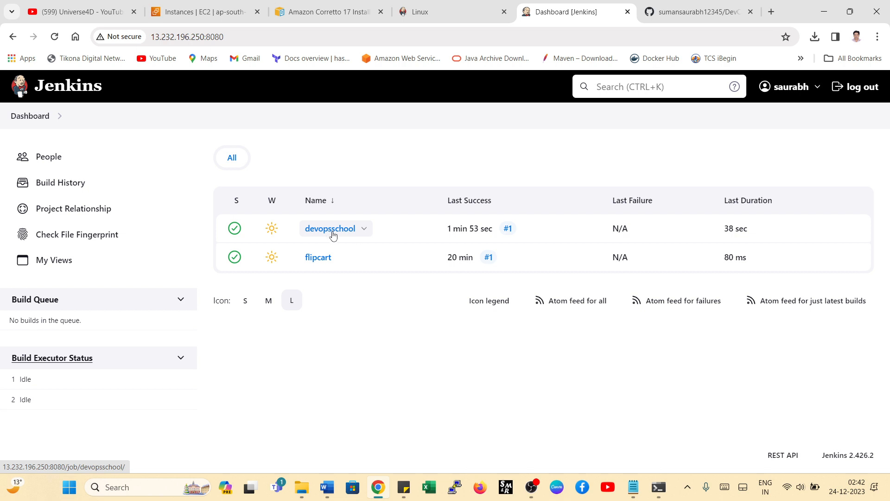
# - Compare the actions the testing-role user has for the devopsschool and flipcart jobs, and open the devopsschool job page
pyautogui.click(365, 229)
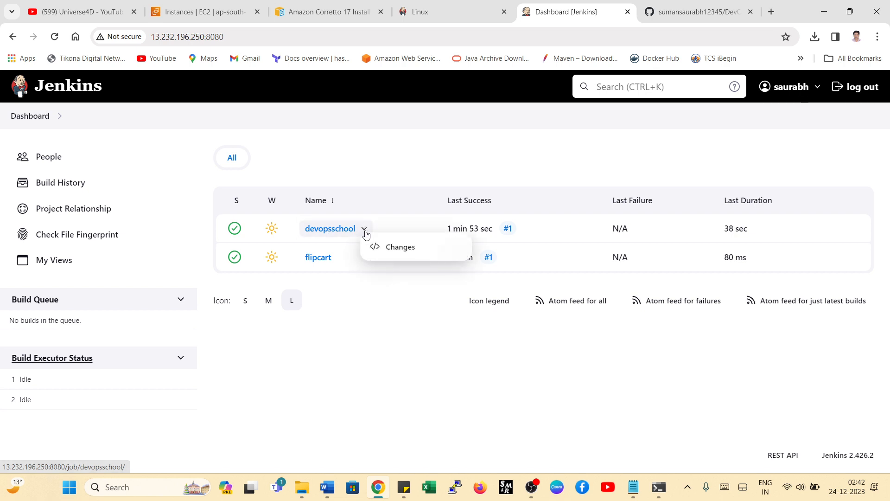
pyautogui.click(339, 258)
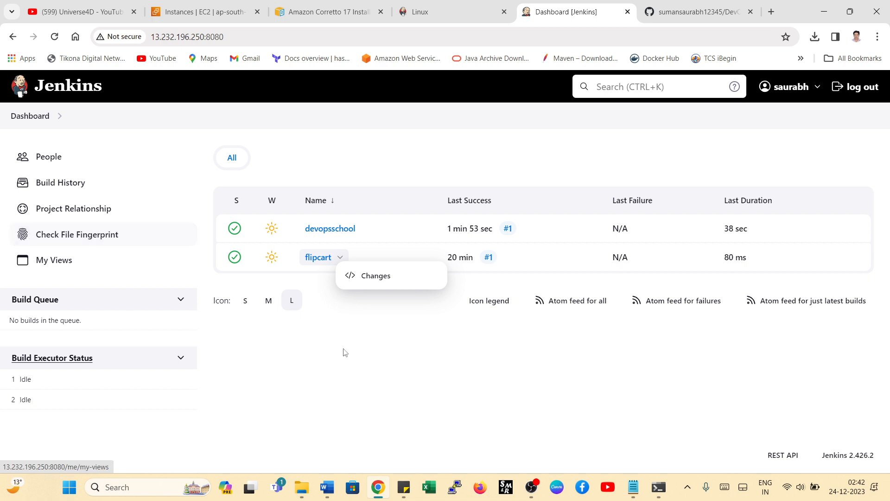
pyautogui.click(332, 229)
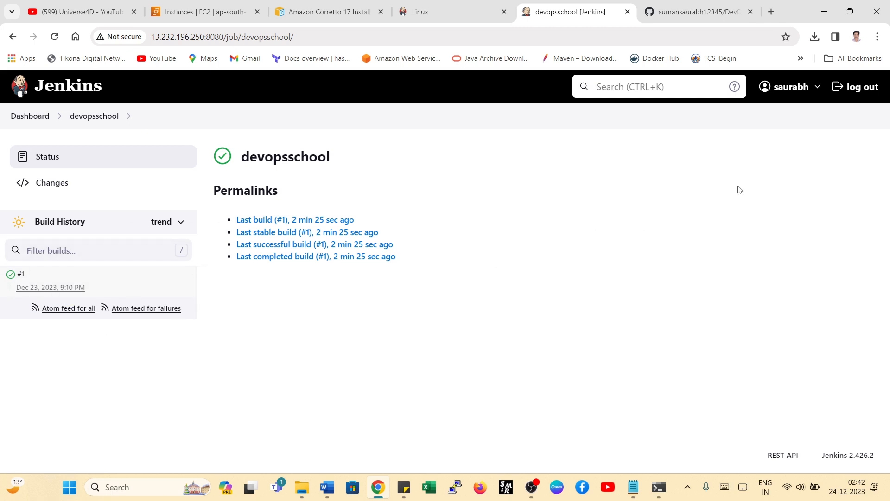
# - Log out and sign back in as the Developer-role user with the username and password
pyautogui.click(857, 87)
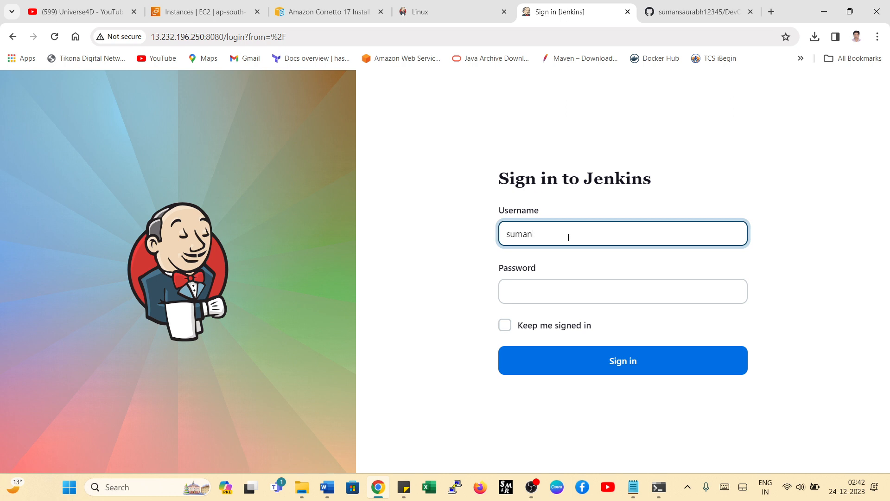
pyautogui.write('suman')
pyautogui.press('Tab')
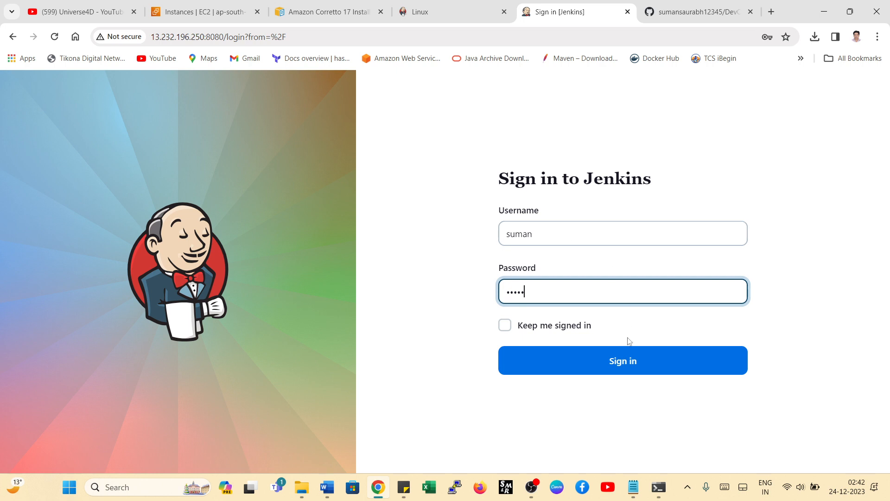
pyautogui.click(623, 362)
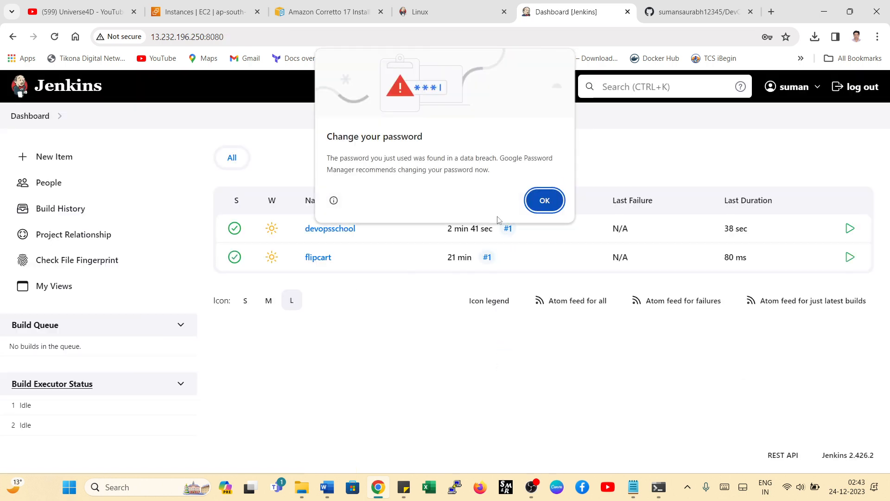
# - Dismiss the password warning, review the devopsschool job's configuration, return to the dashboard and check the job's available actions
pyautogui.click(547, 197)
pyautogui.click(363, 230)
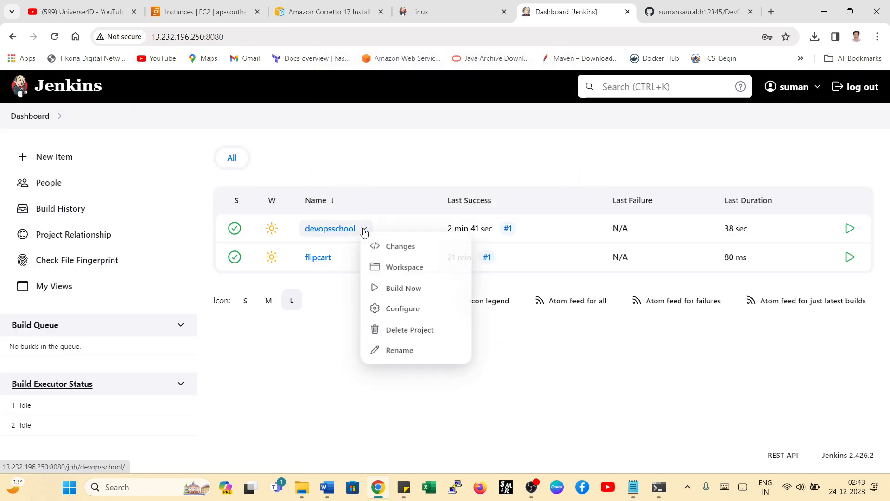
pyautogui.click(402, 315)
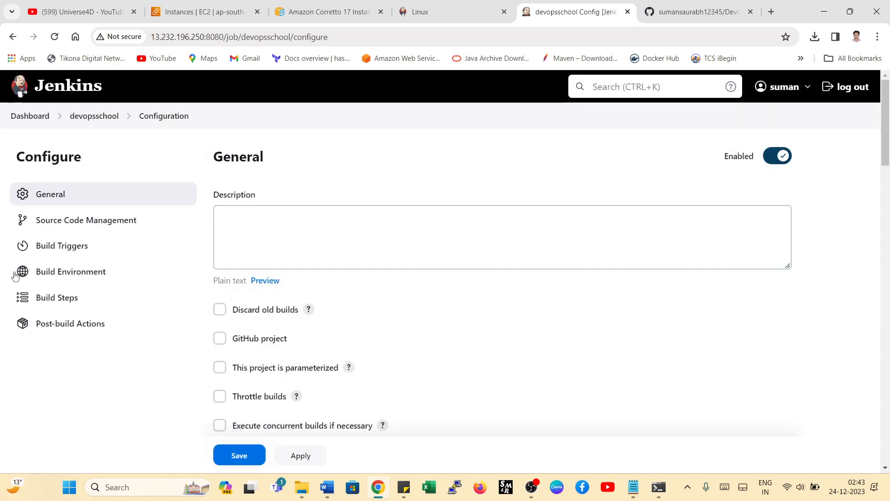
pyautogui.scroll(-10, 315, 332)
pyautogui.scroll(-15, 316, 331)
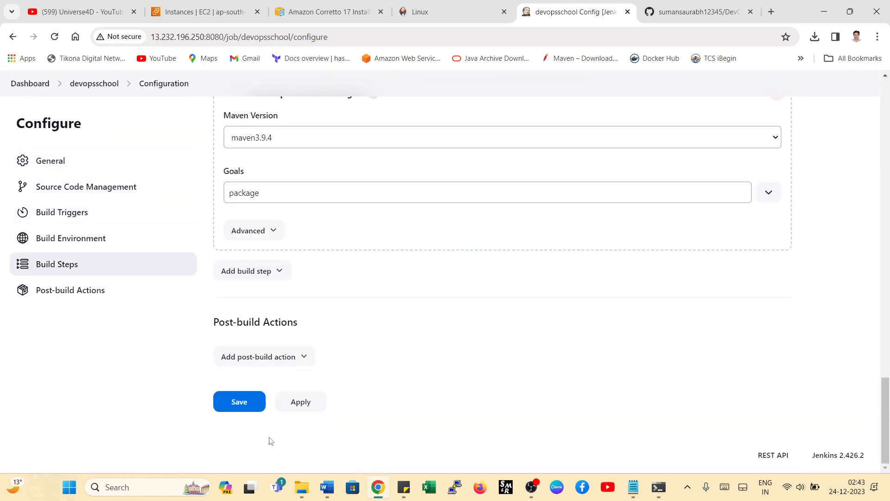
pyautogui.scroll(17, 272, 440)
pyautogui.click(30, 83)
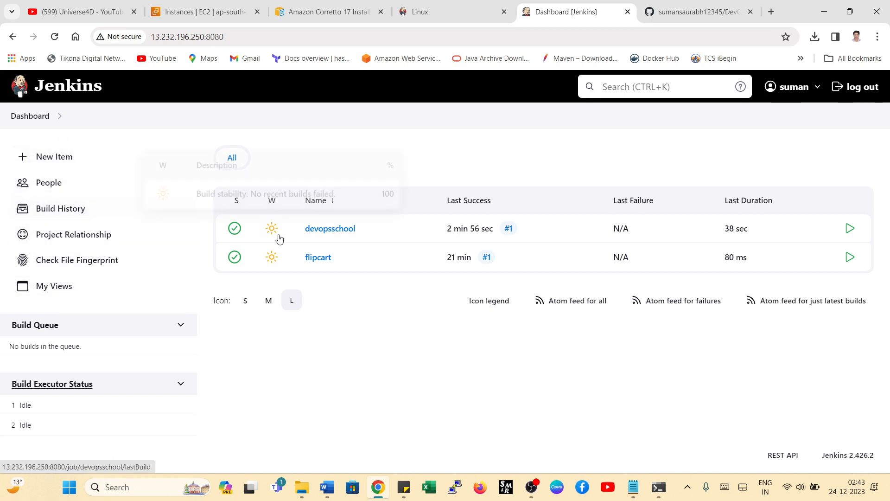
pyautogui.moveTo(365, 233)
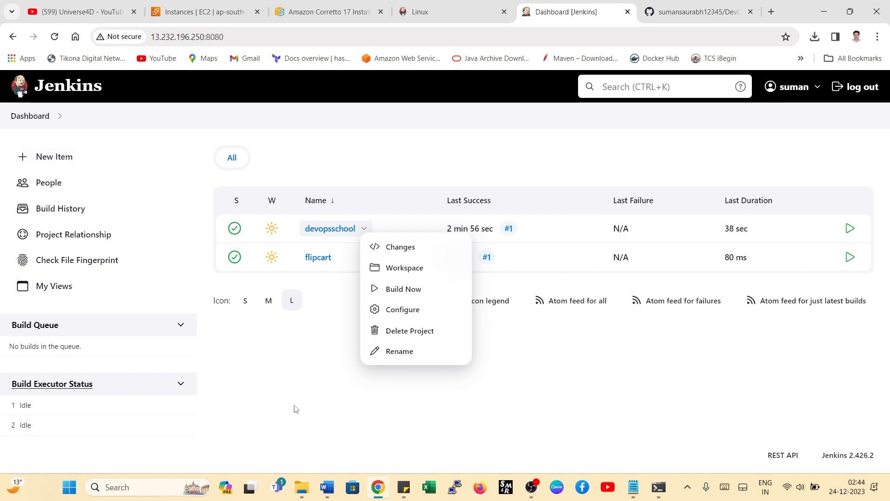
pyautogui.click(320, 417)
# - Log out and sign in as admin with the account password, dismissing the browser's saved-password warning
pyautogui.click(855, 88)
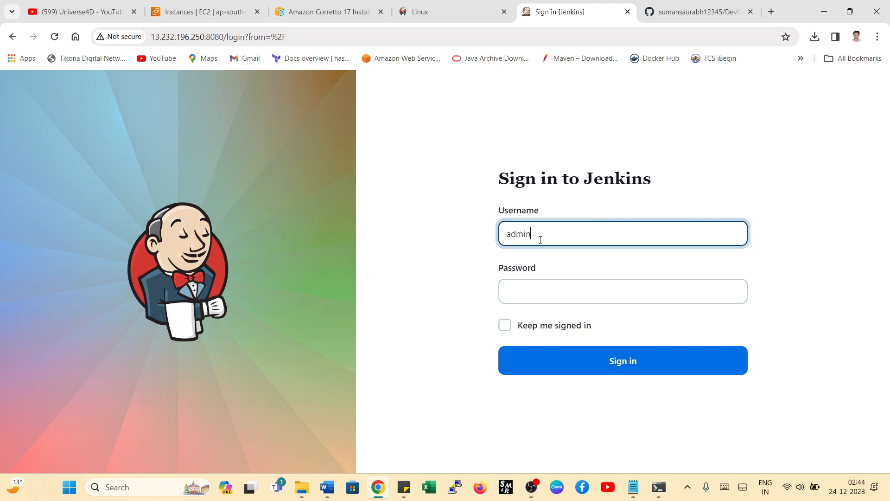
pyautogui.write('admin')
pyautogui.click(536, 295)
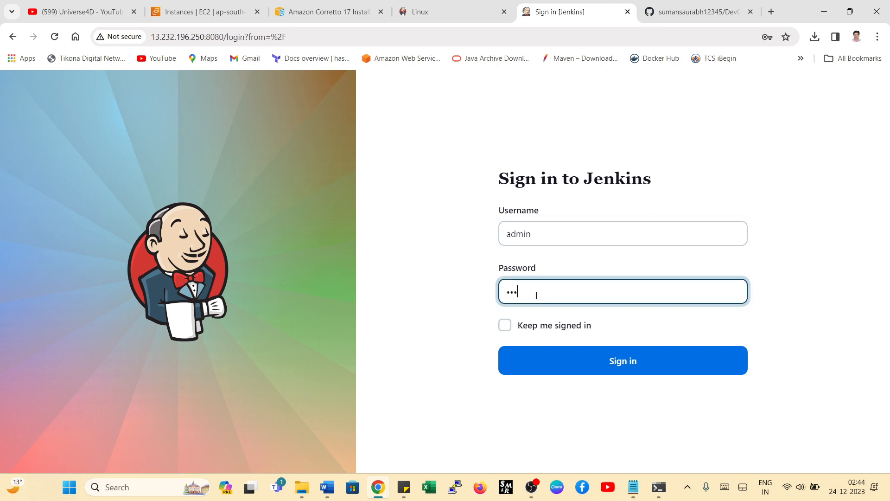
pyautogui.click(608, 362)
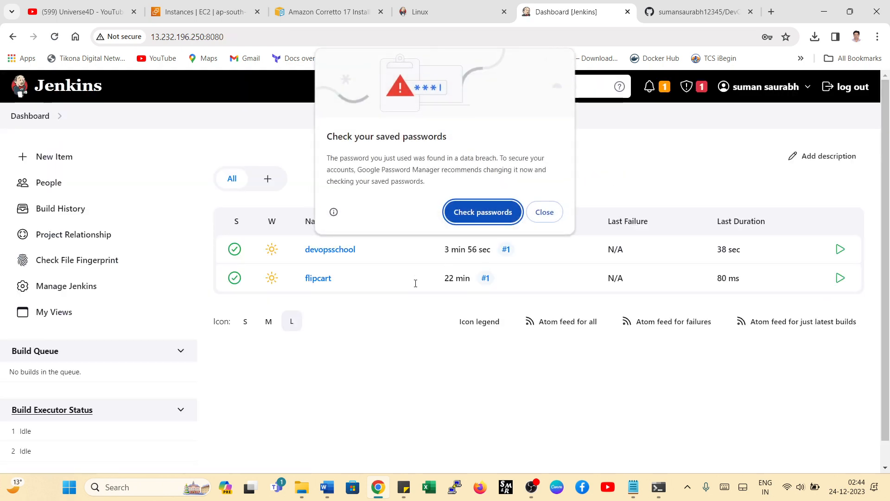
pyautogui.click(544, 212)
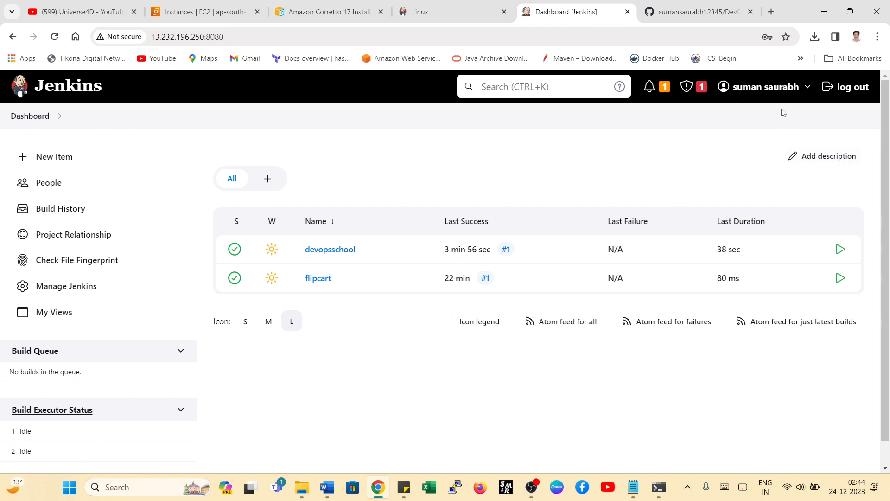
# - Log out and sign in as the testing-role user with the username and password, dismissing the password warning
pyautogui.click(853, 91)
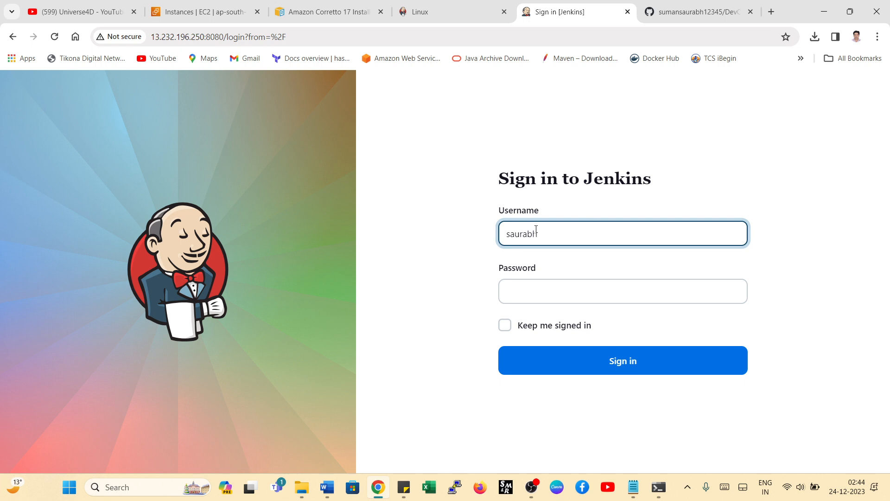
pyautogui.press('Tab')
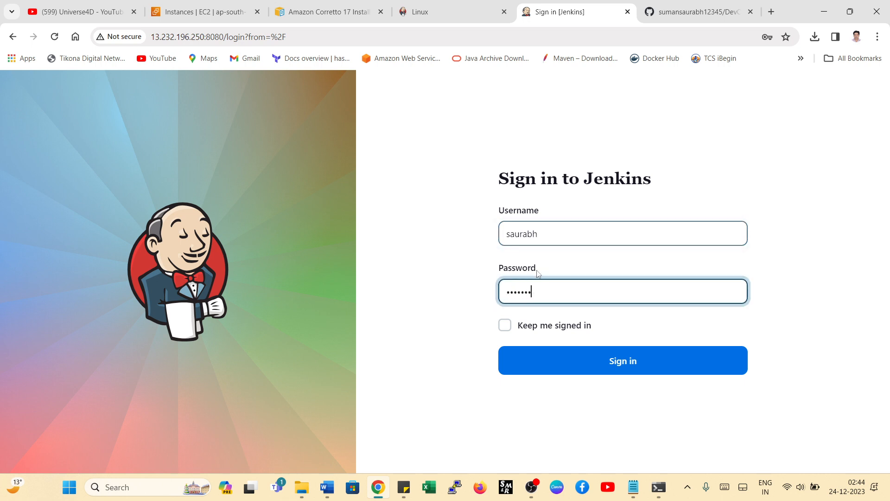
pyautogui.click(582, 370)
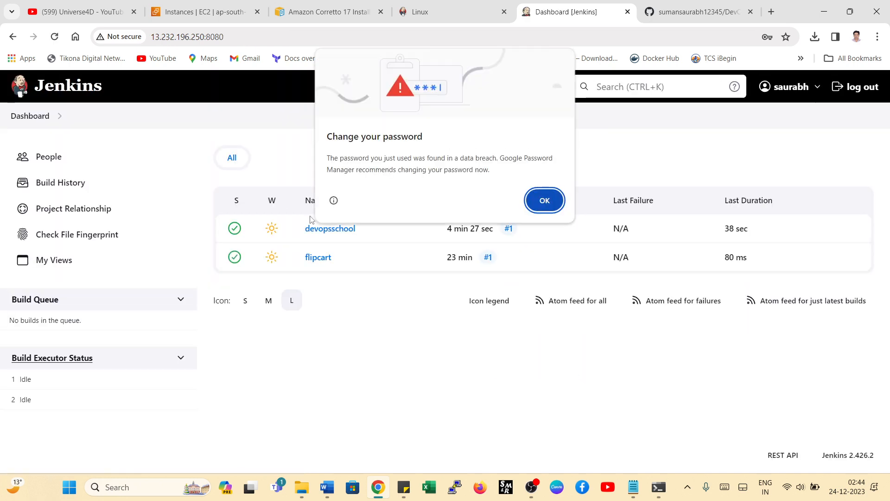
pyautogui.click(531, 208)
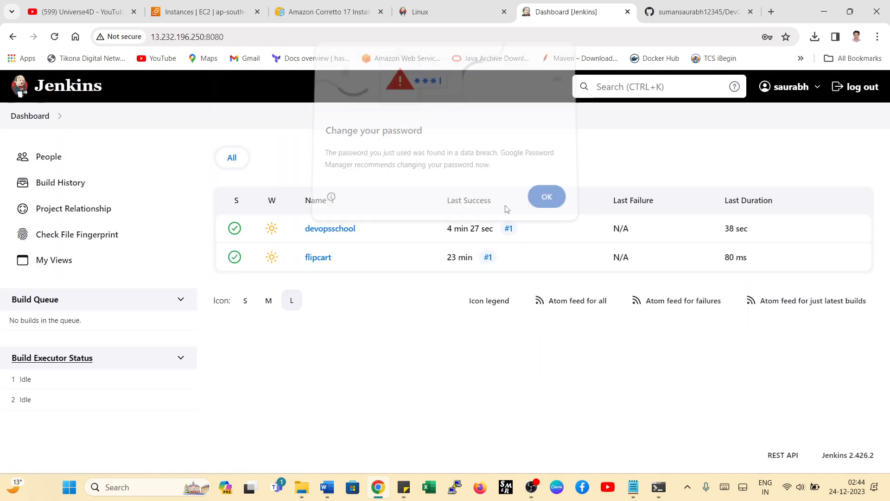
# - Check which actions the testing-role user has for the devopsschool job
pyautogui.click(364, 228)
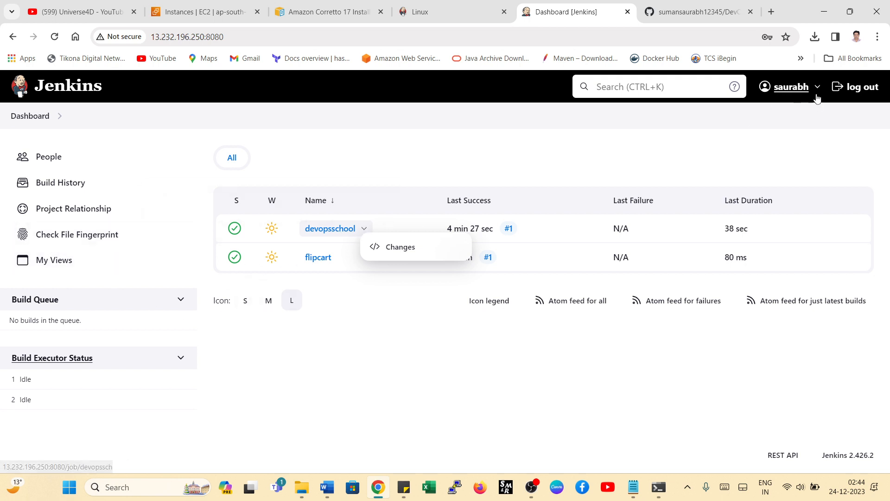
pyautogui.click(364, 230)
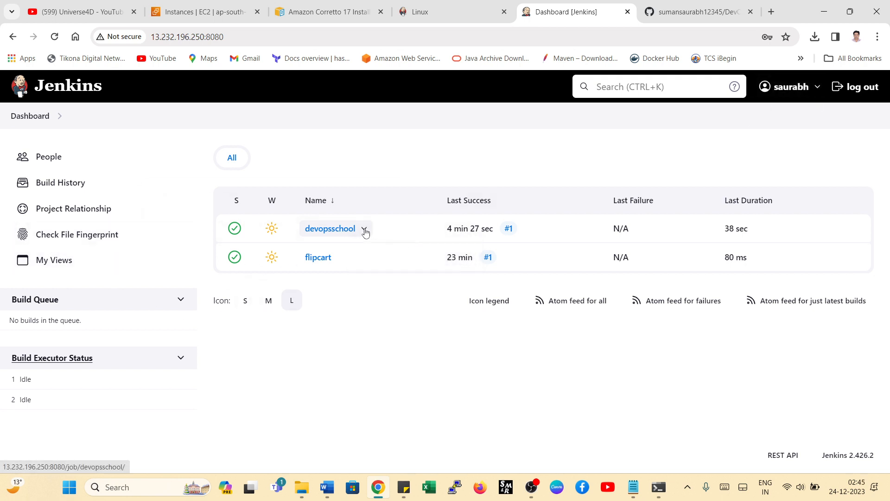
pyautogui.click(364, 229)
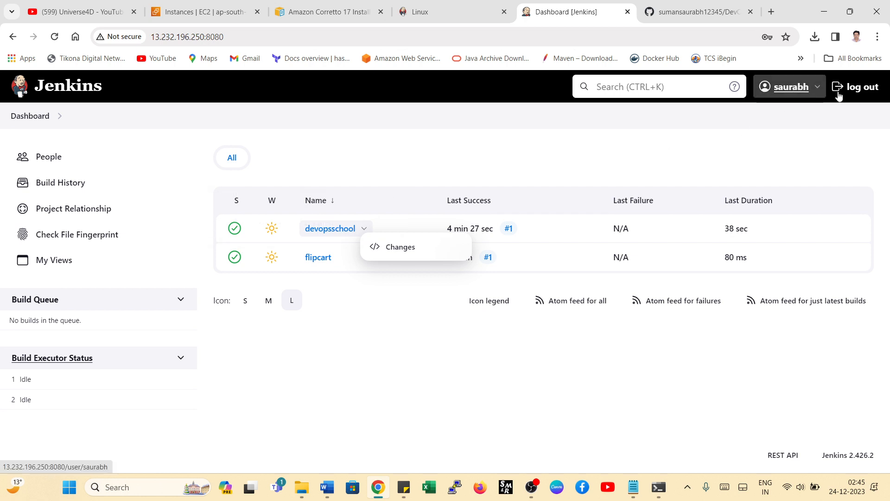
# - Switch to the Developer-role user's account with its username and password, and start a build of the devopsschool job
pyautogui.click(864, 90)
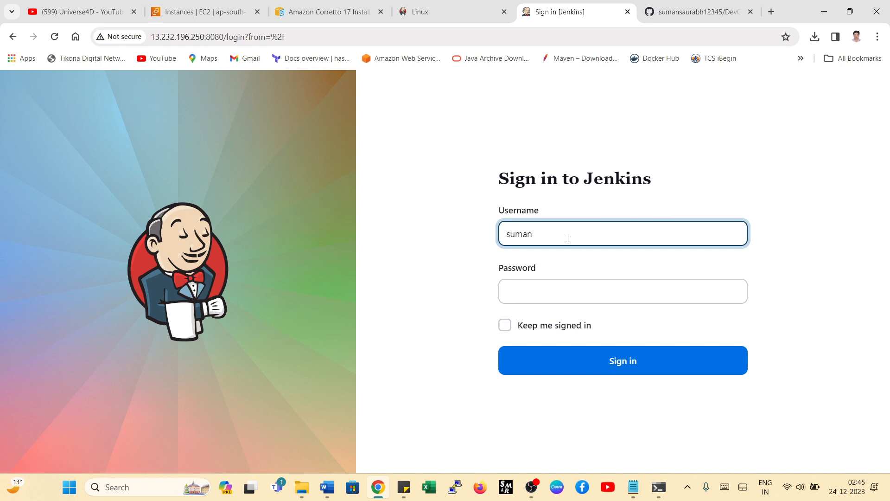
pyautogui.click(554, 292)
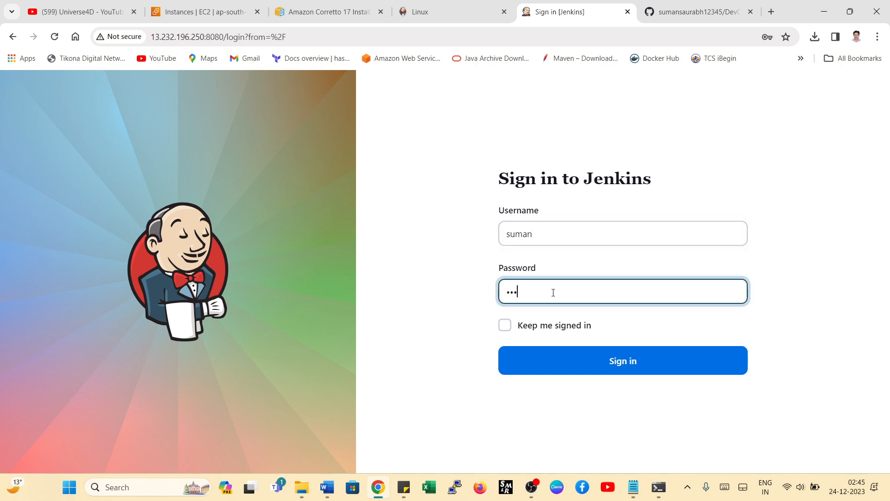
pyautogui.click(572, 369)
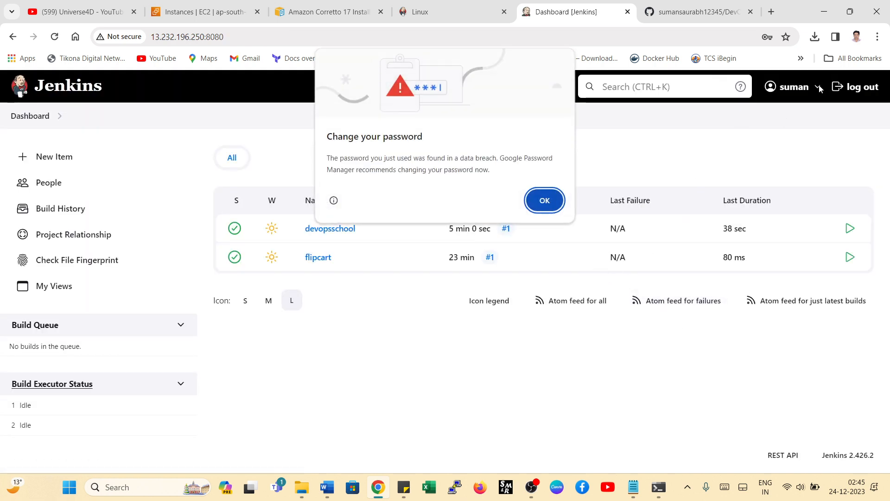
pyautogui.click(544, 200)
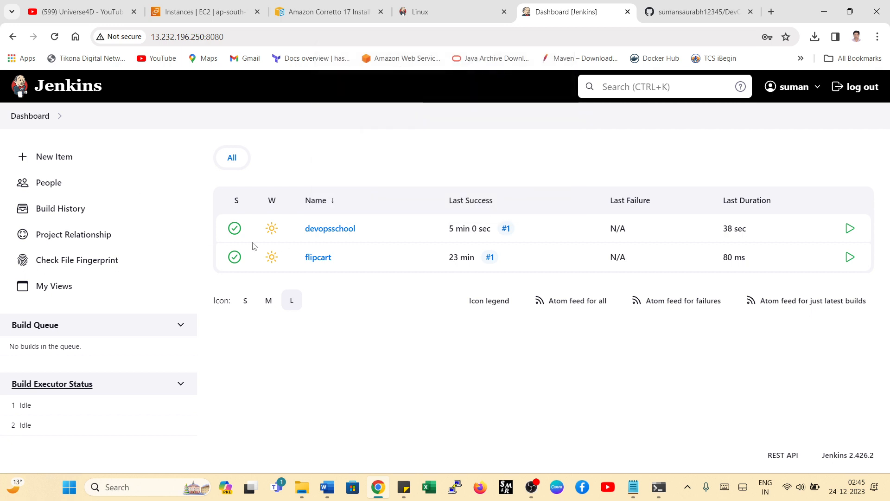
pyautogui.click(363, 229)
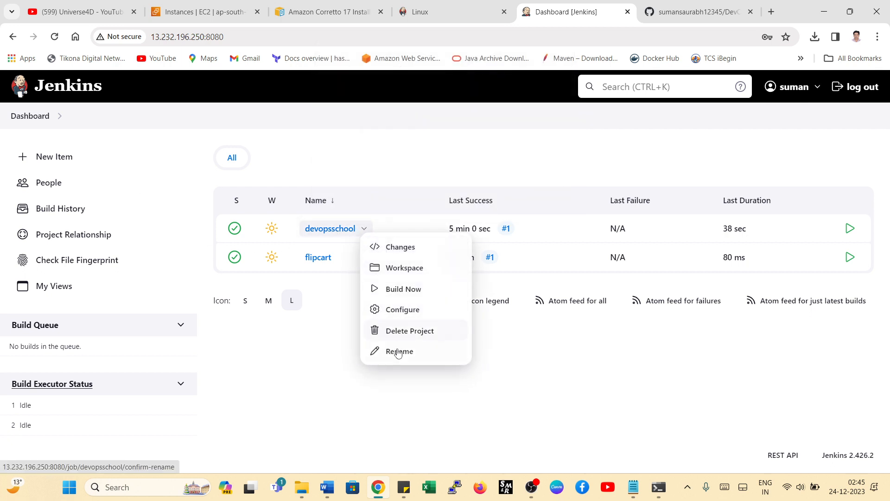
pyautogui.click(393, 290)
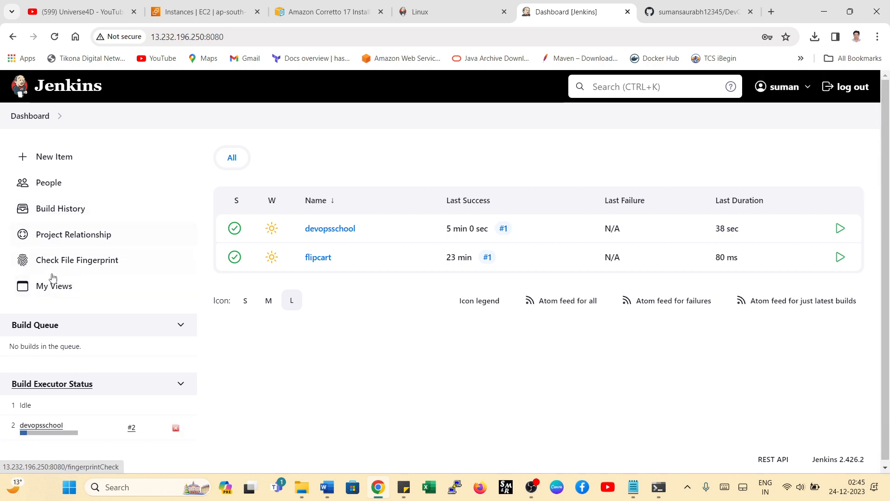
# - Log out of the Developer-role account and sign back in as admin with the account password, closing the password warning
pyautogui.click(849, 88)
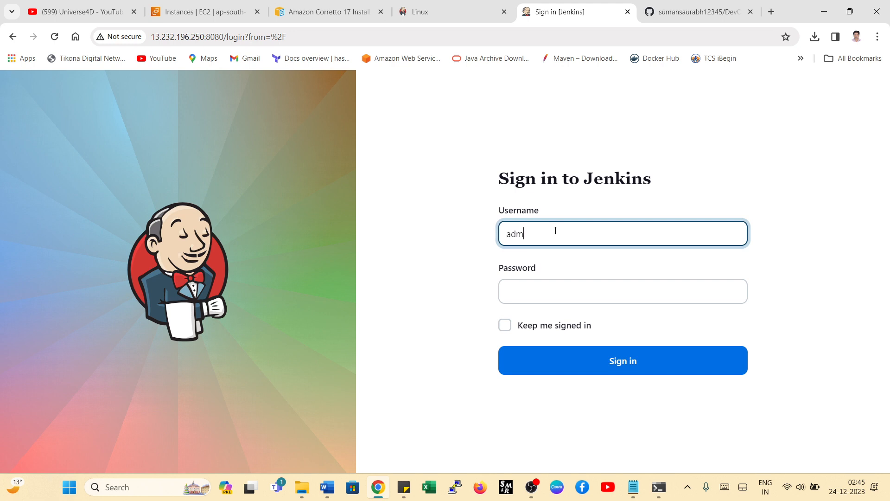
pyautogui.press('Tab')
pyautogui.write('•')
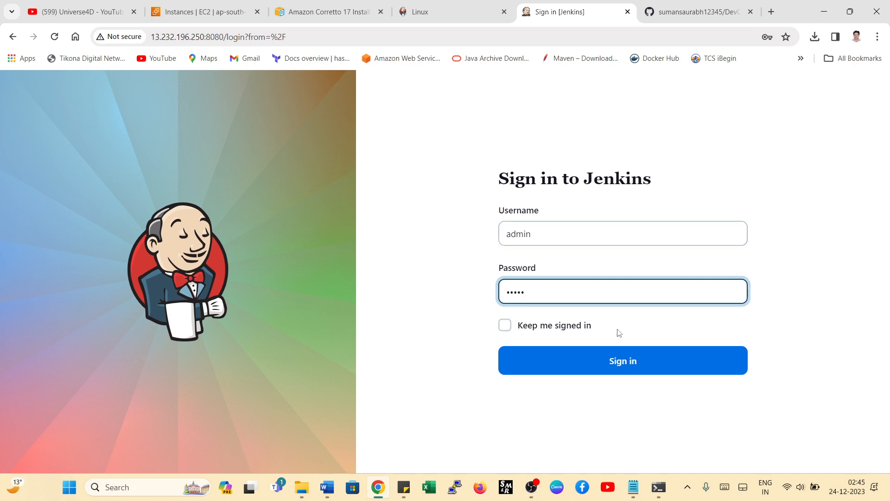
pyautogui.click(611, 361)
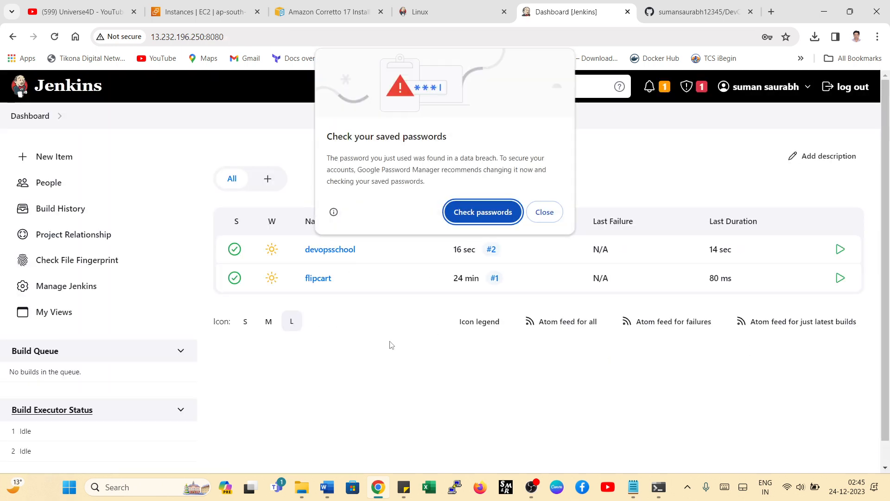
pyautogui.click(544, 212)
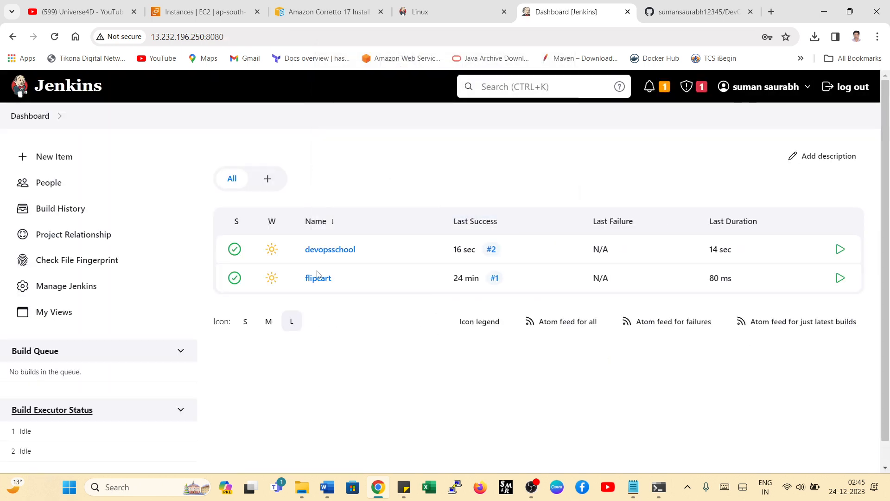
# - Open Manage Jenkins and look through its system configuration and security options
pyautogui.click(57, 292)
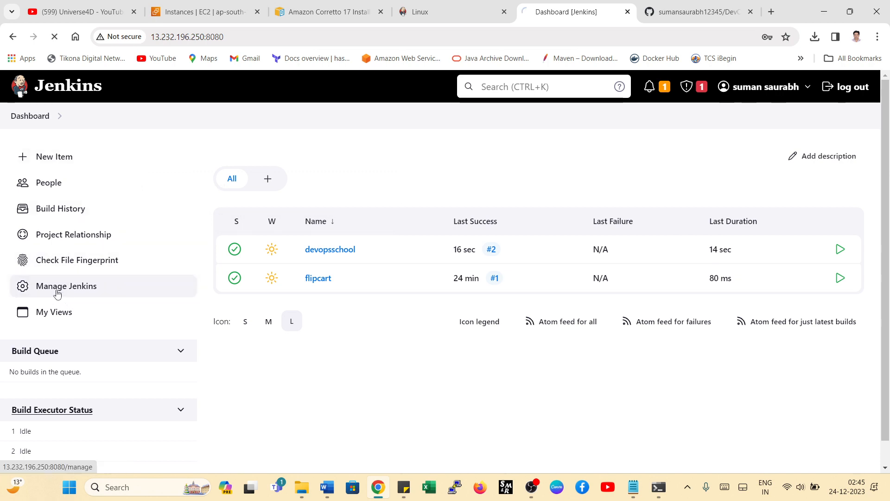
pyautogui.scroll(-10, 457, 319)
pyautogui.scroll(4, 456, 327)
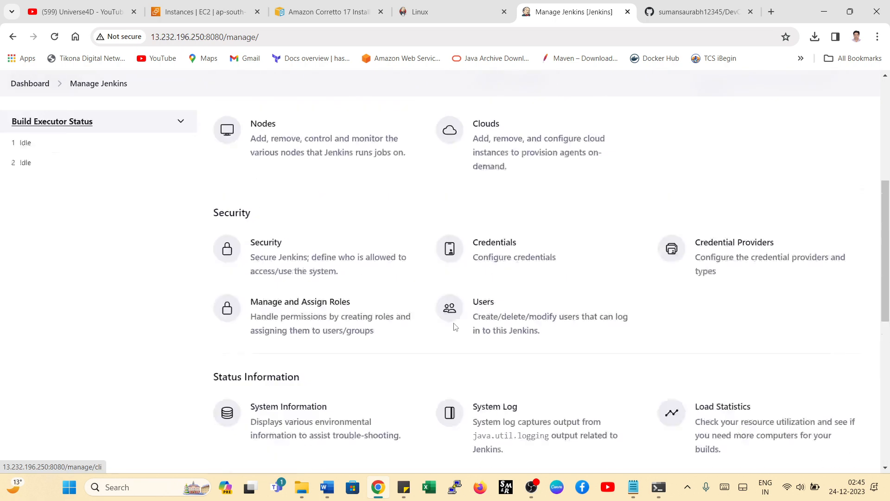
pyautogui.scroll(6, 456, 327)
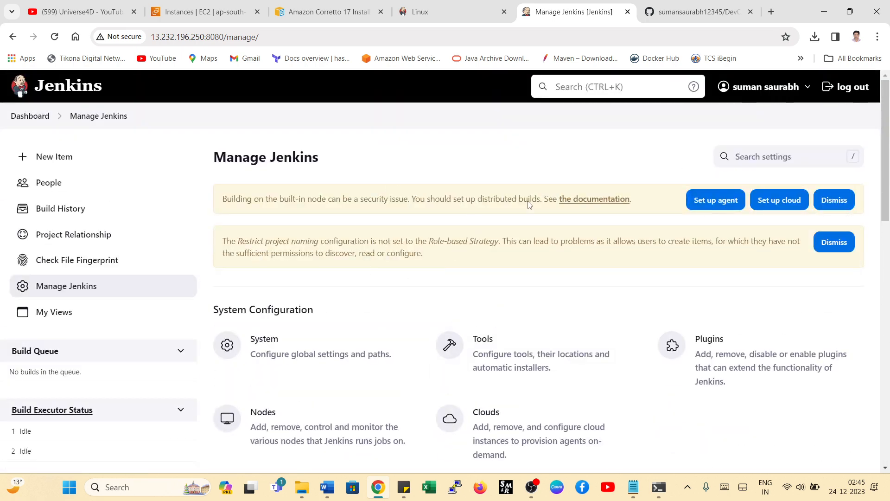
# - Minimize the browser and the creat_user notes window to show the desktop
pyautogui.click(824, 12)
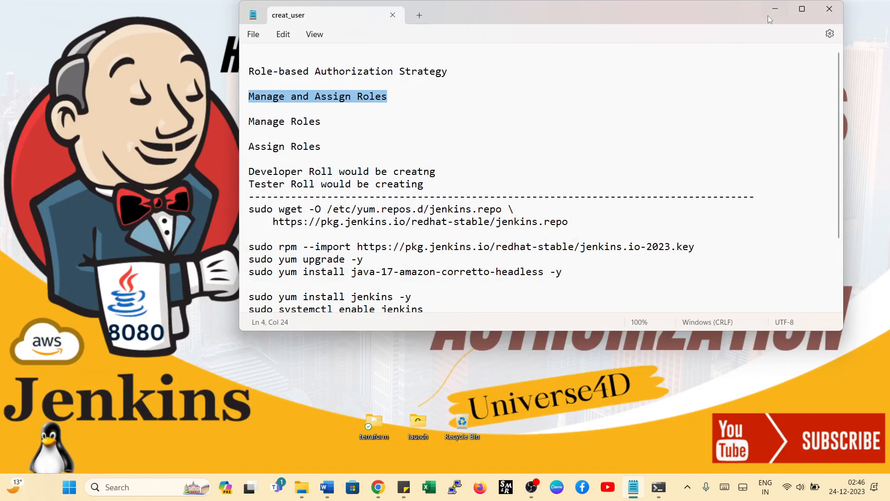
pyautogui.click(775, 9)
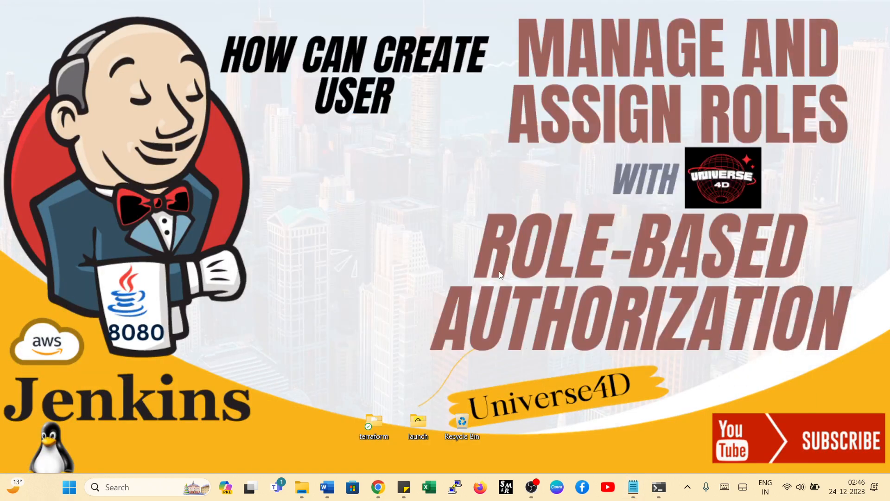